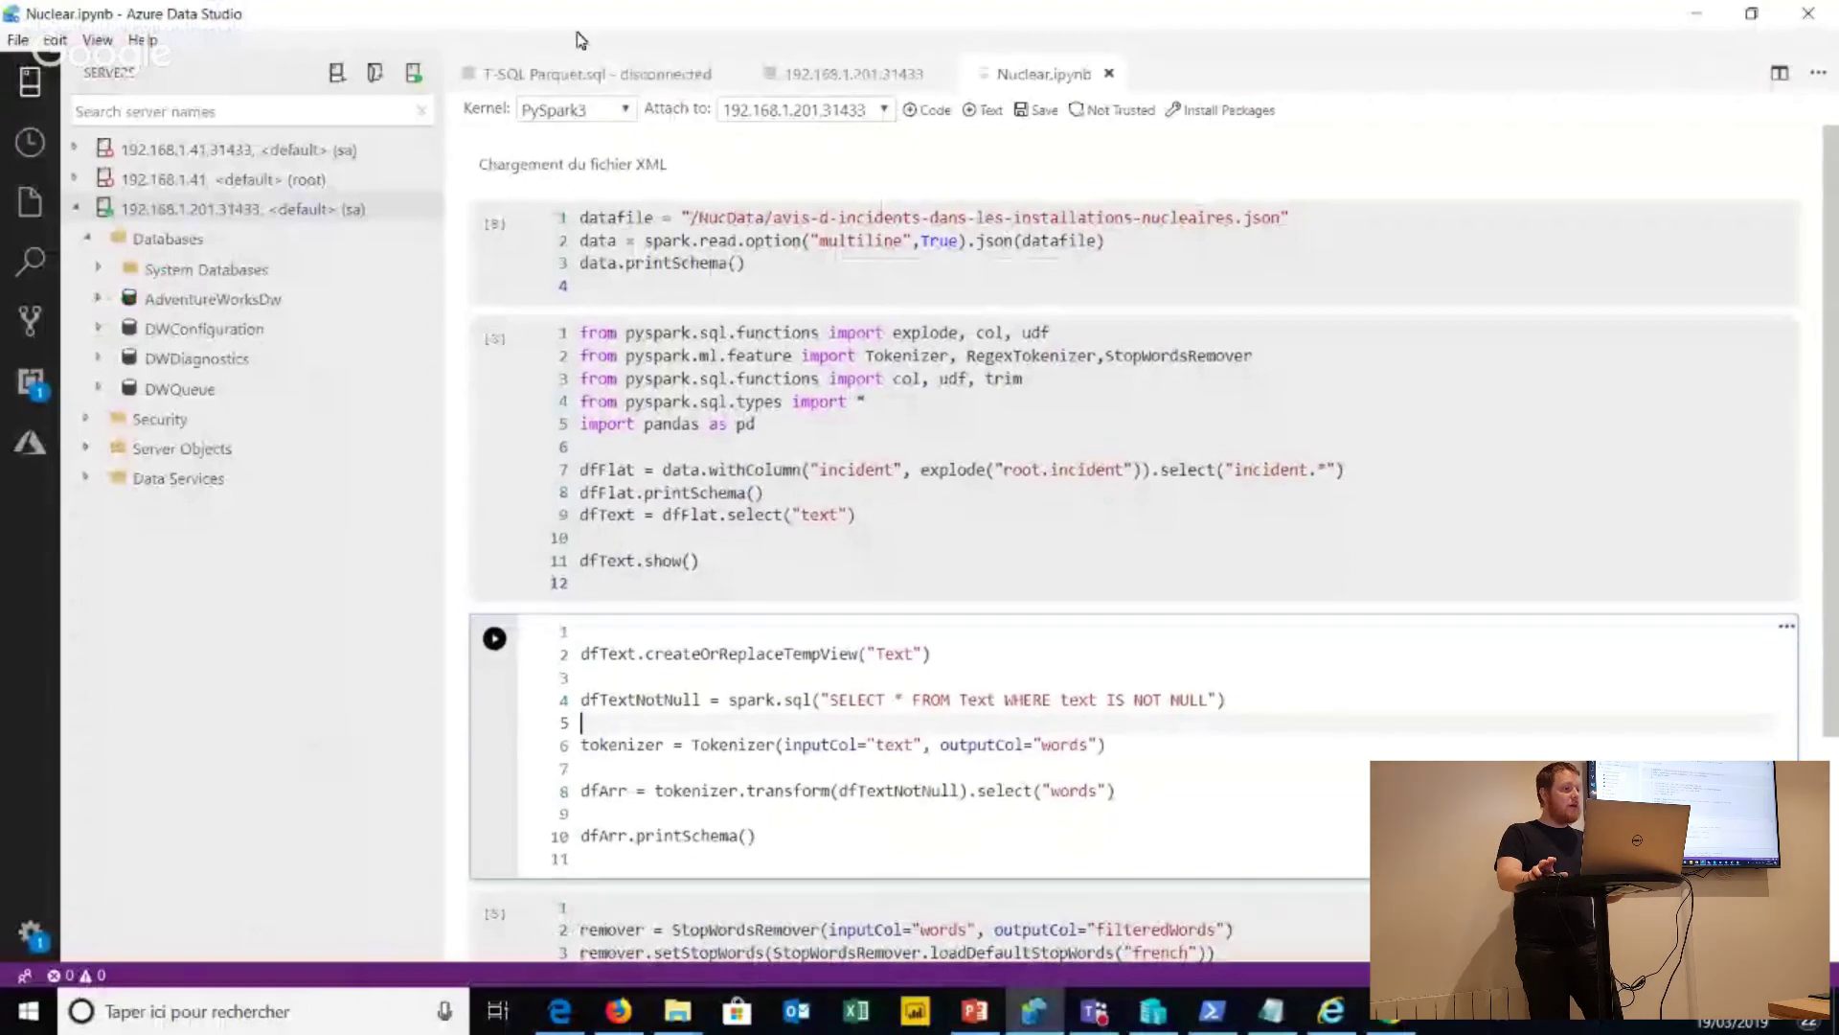
Switch from the notebook to the dashboard of the 192.168.1.201,31433 server.
key("ctrl+Page_Up")
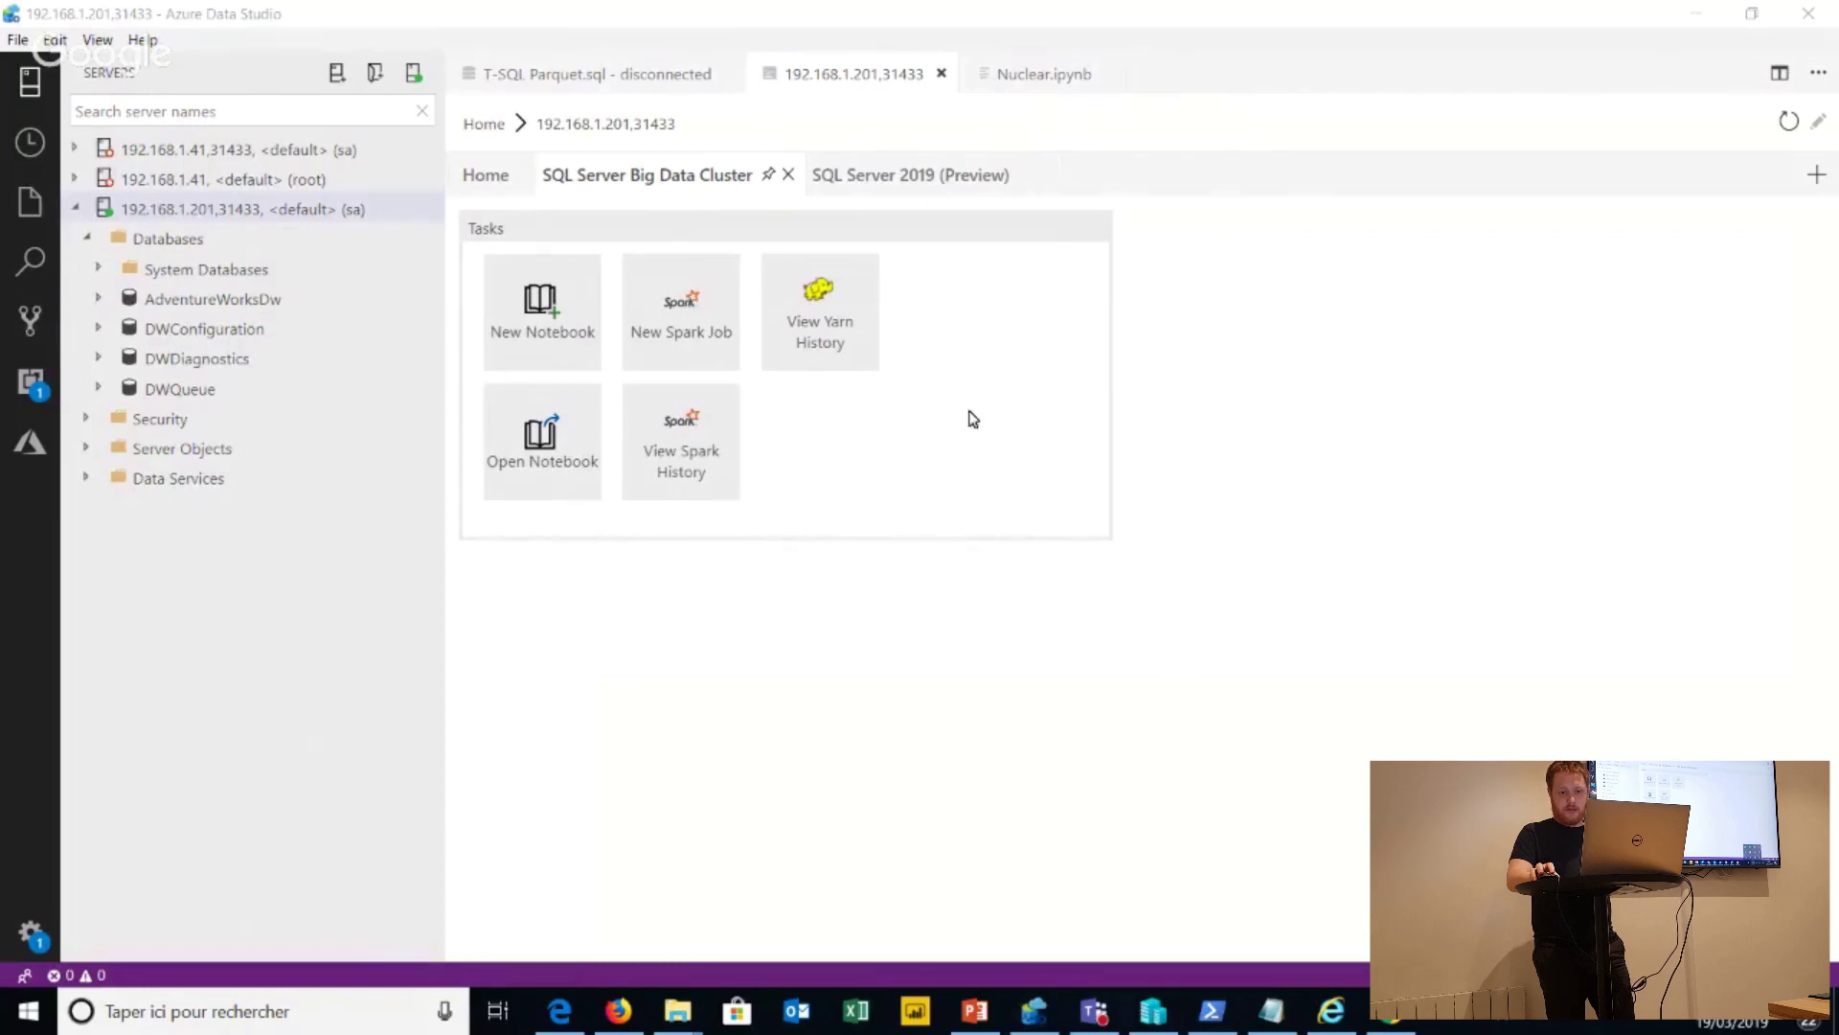
key("super")
type("zoom")
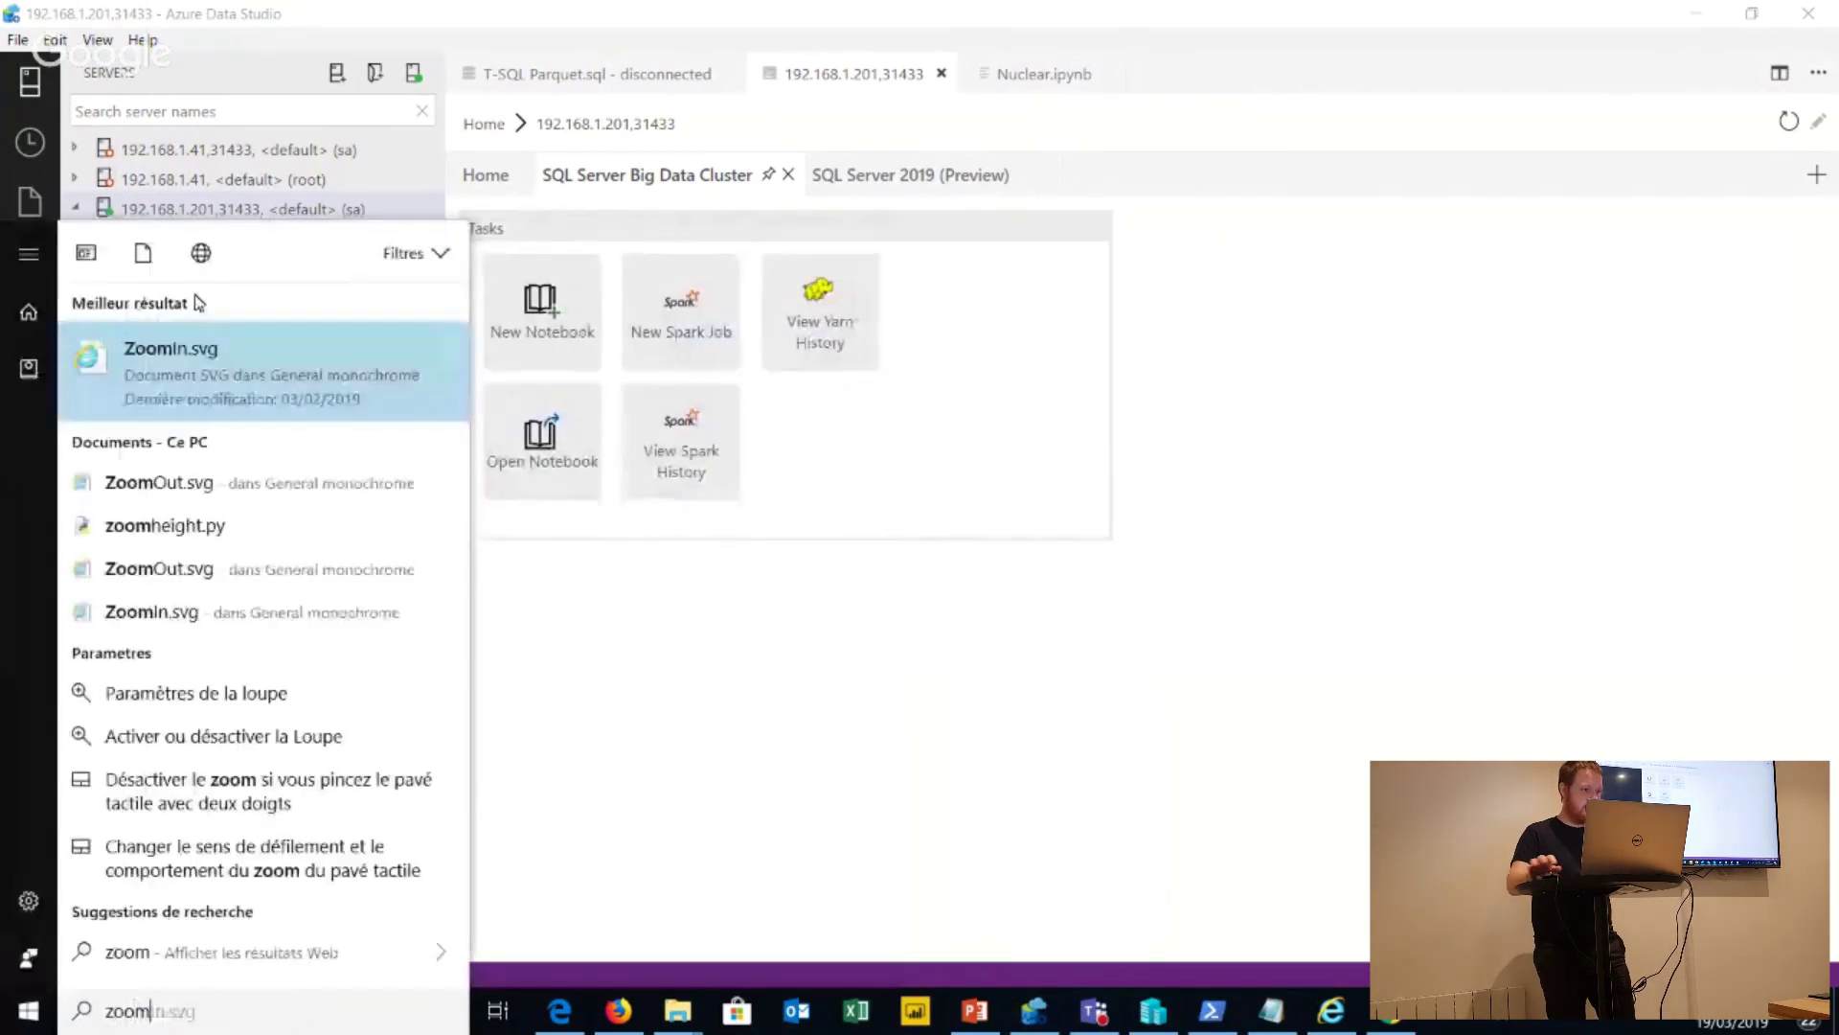
left_click(679, 522)
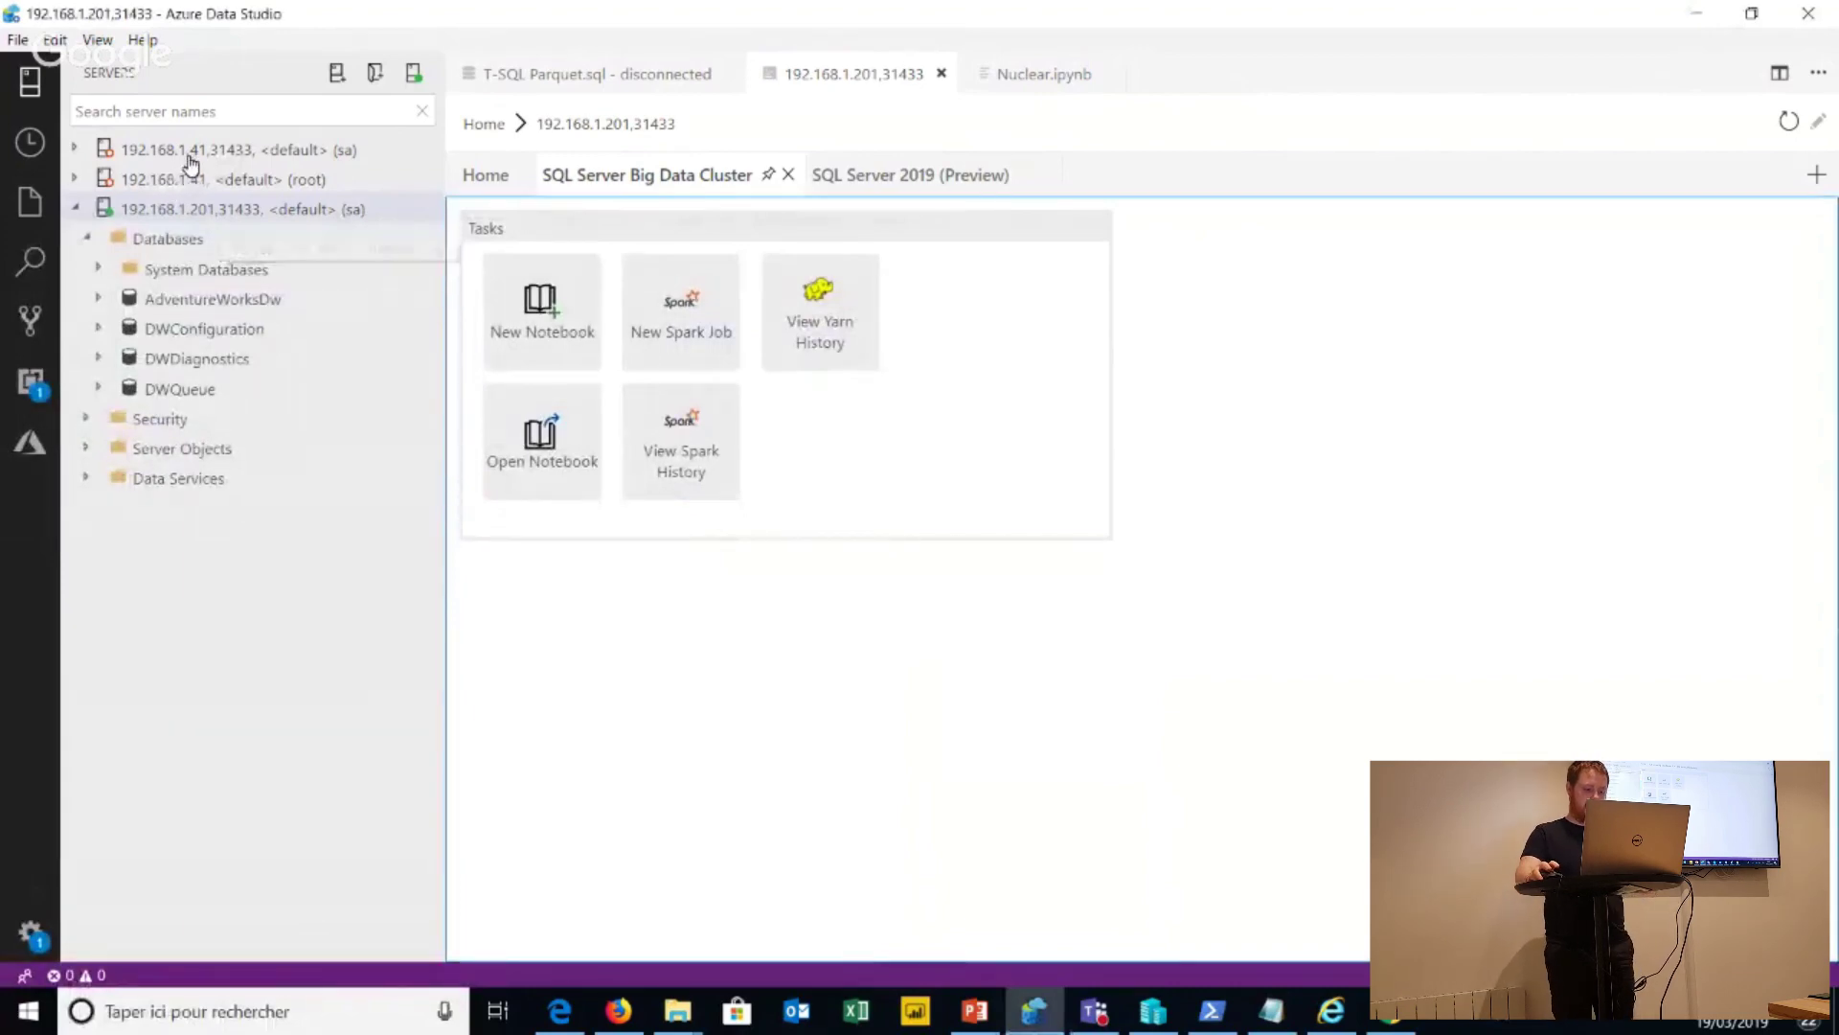
key("super")
key("super")
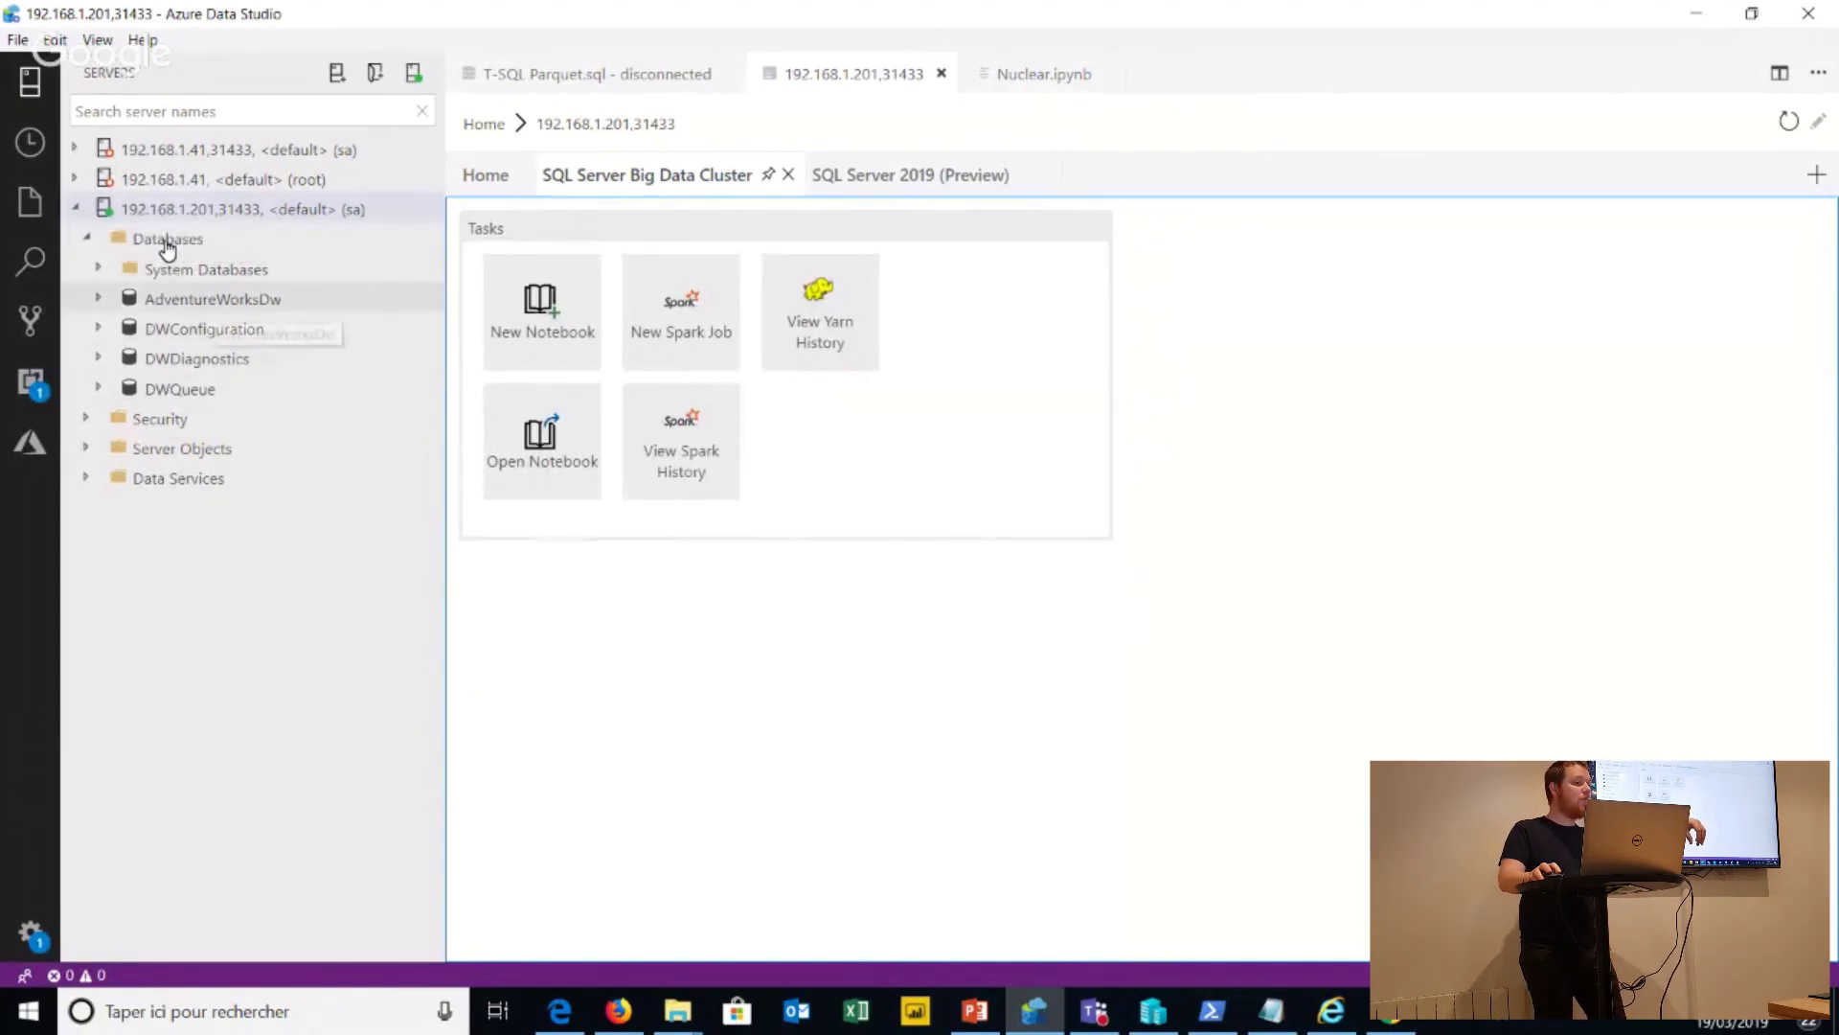
Expand the AdventureWorksDw database to view its external tables, and collapse it again.
key("Right")
key("Down")
key("Right")
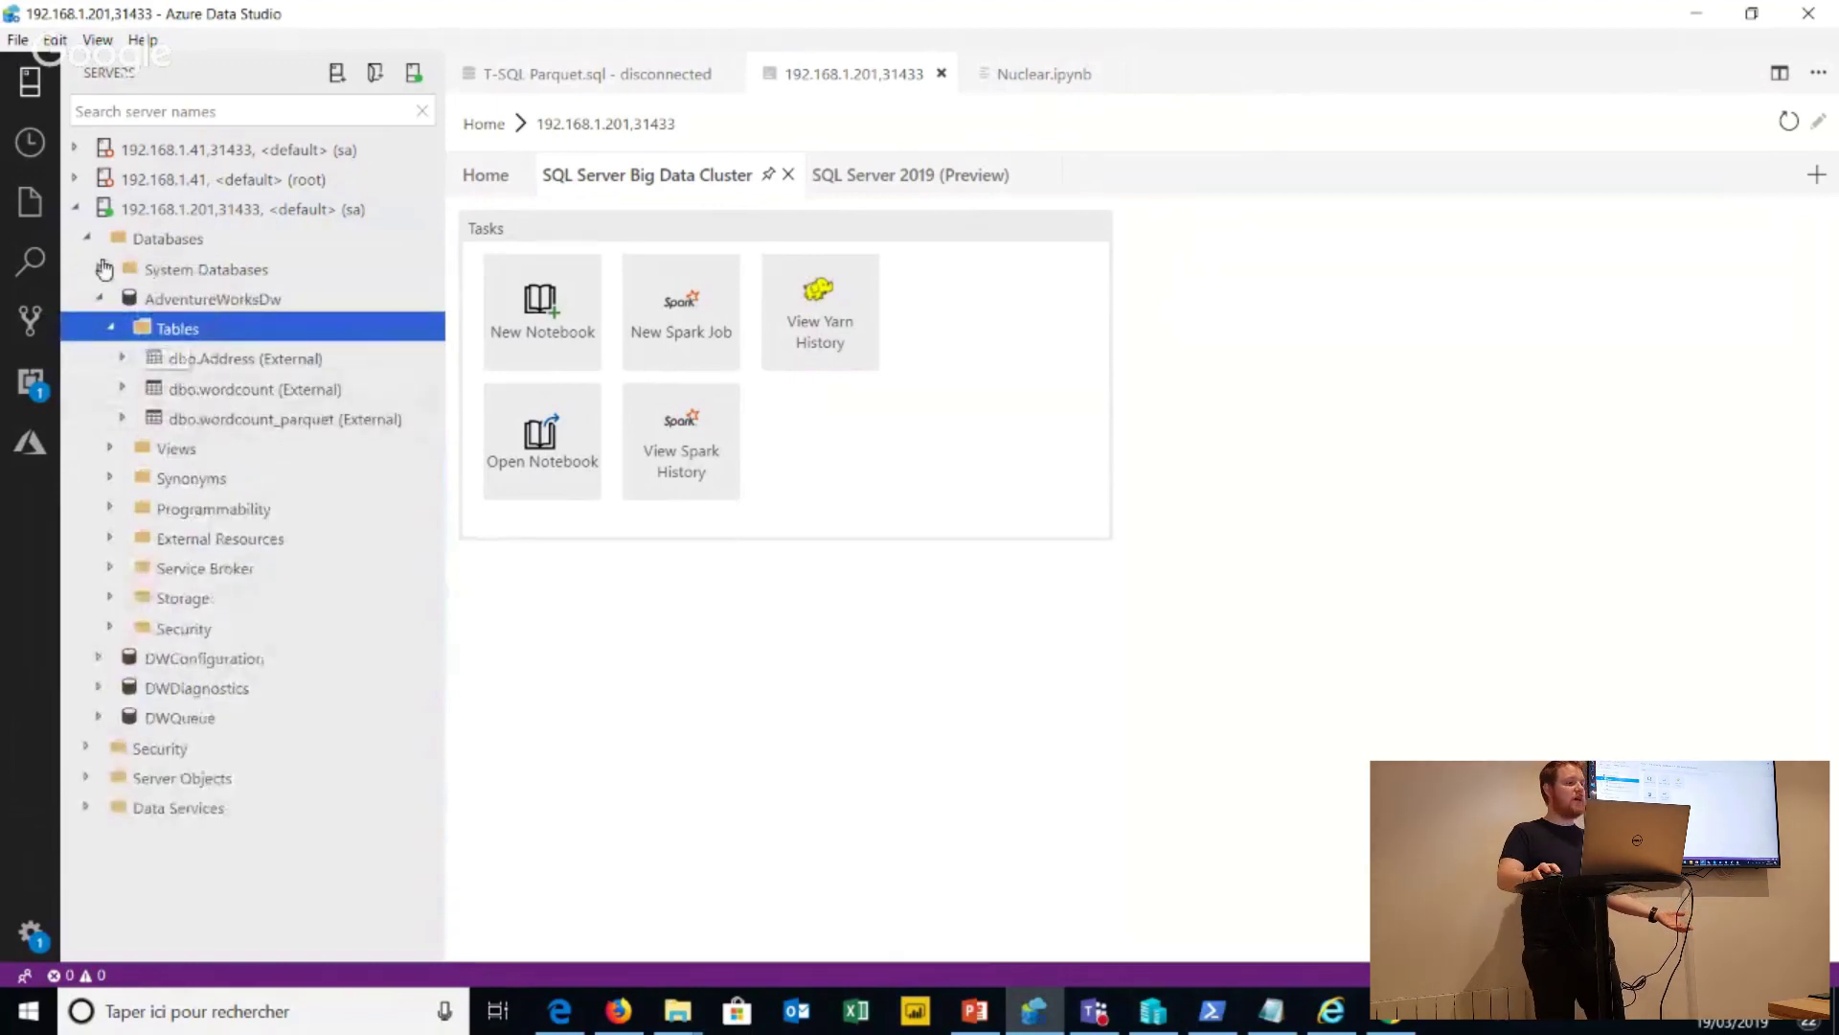
key("Left")
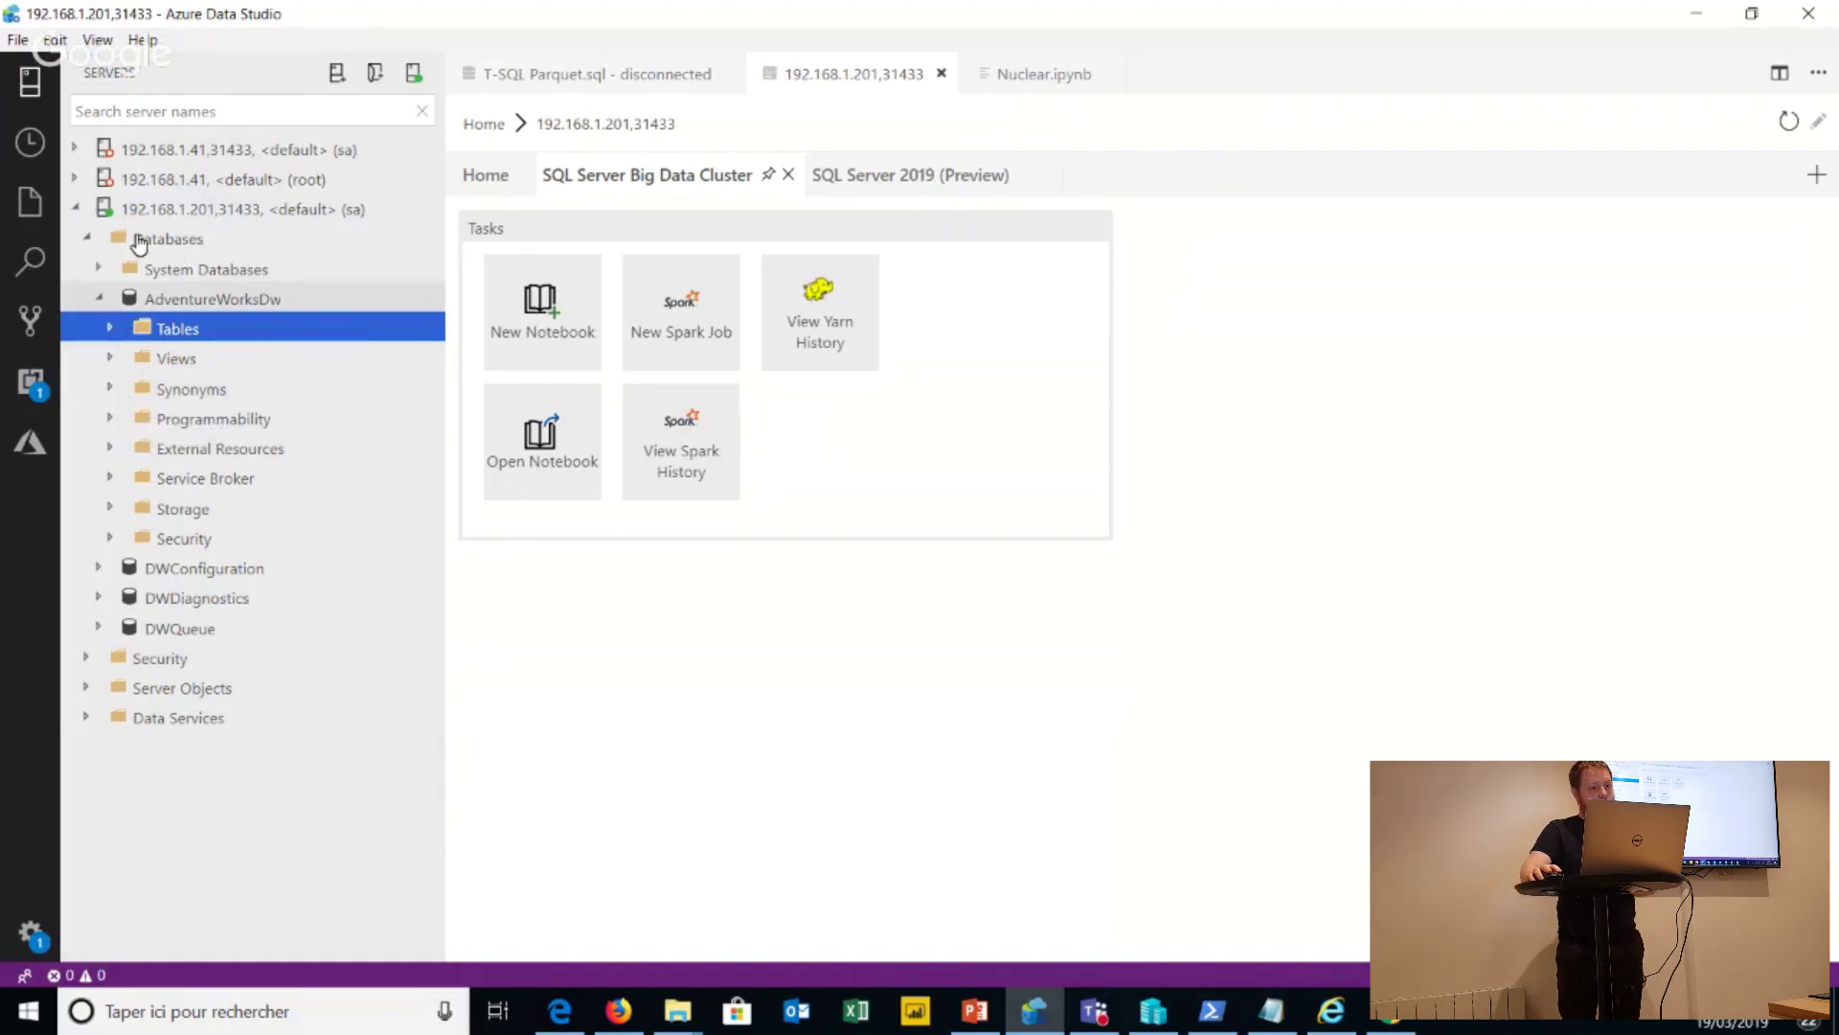
left_click(191, 298)
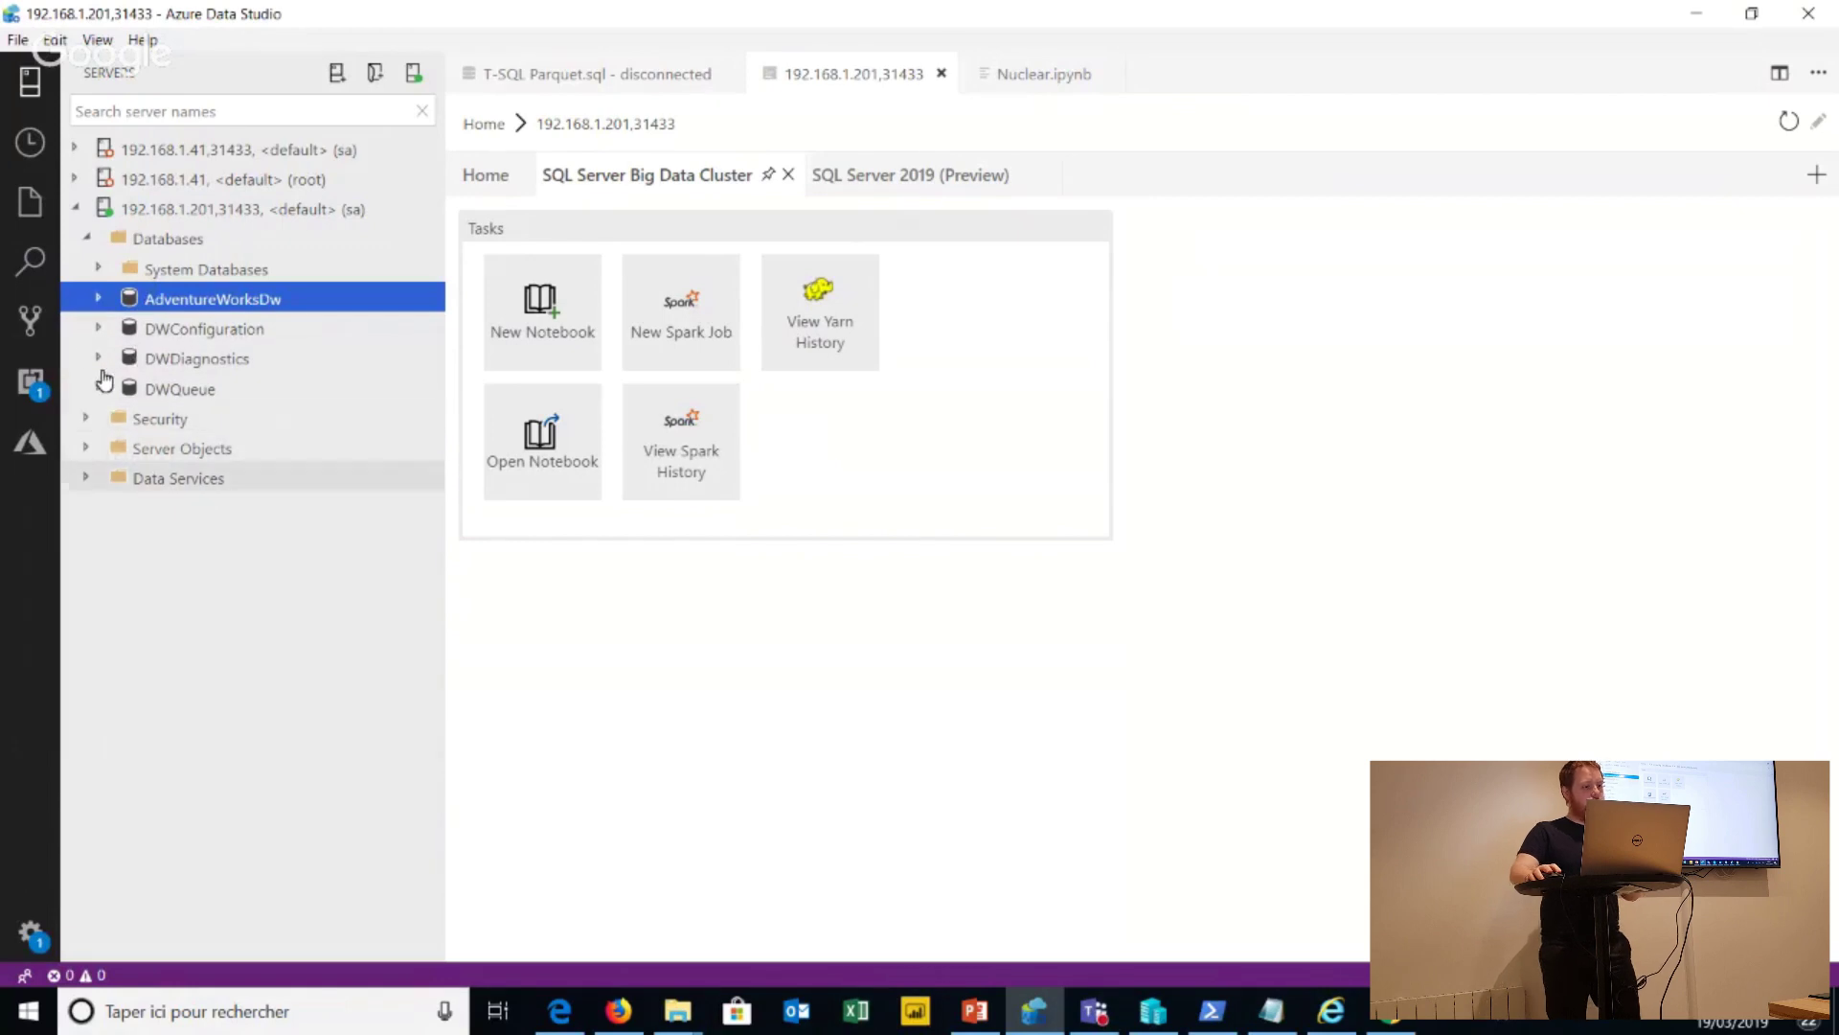
Expand Data Services, HDFS and the NucData folder, and widen the server tree to show the full JSON file name.
left_click(144, 478)
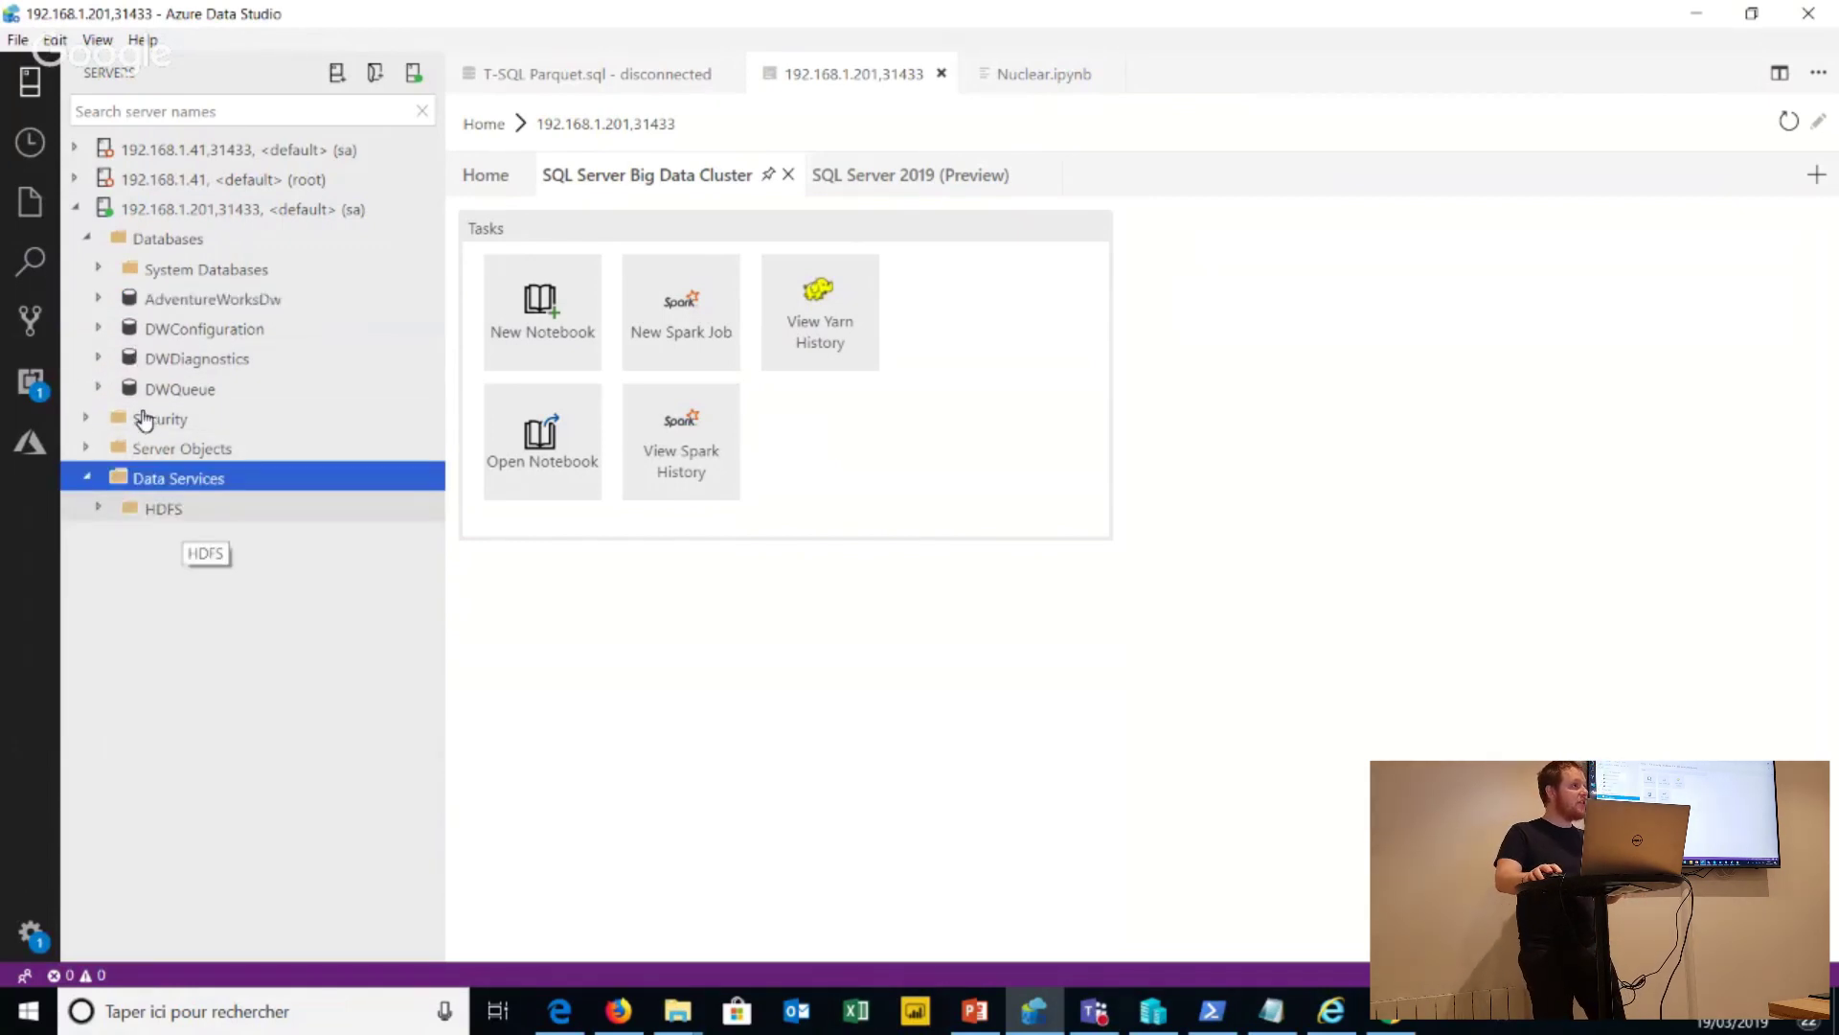
key("Down")
key("Right")
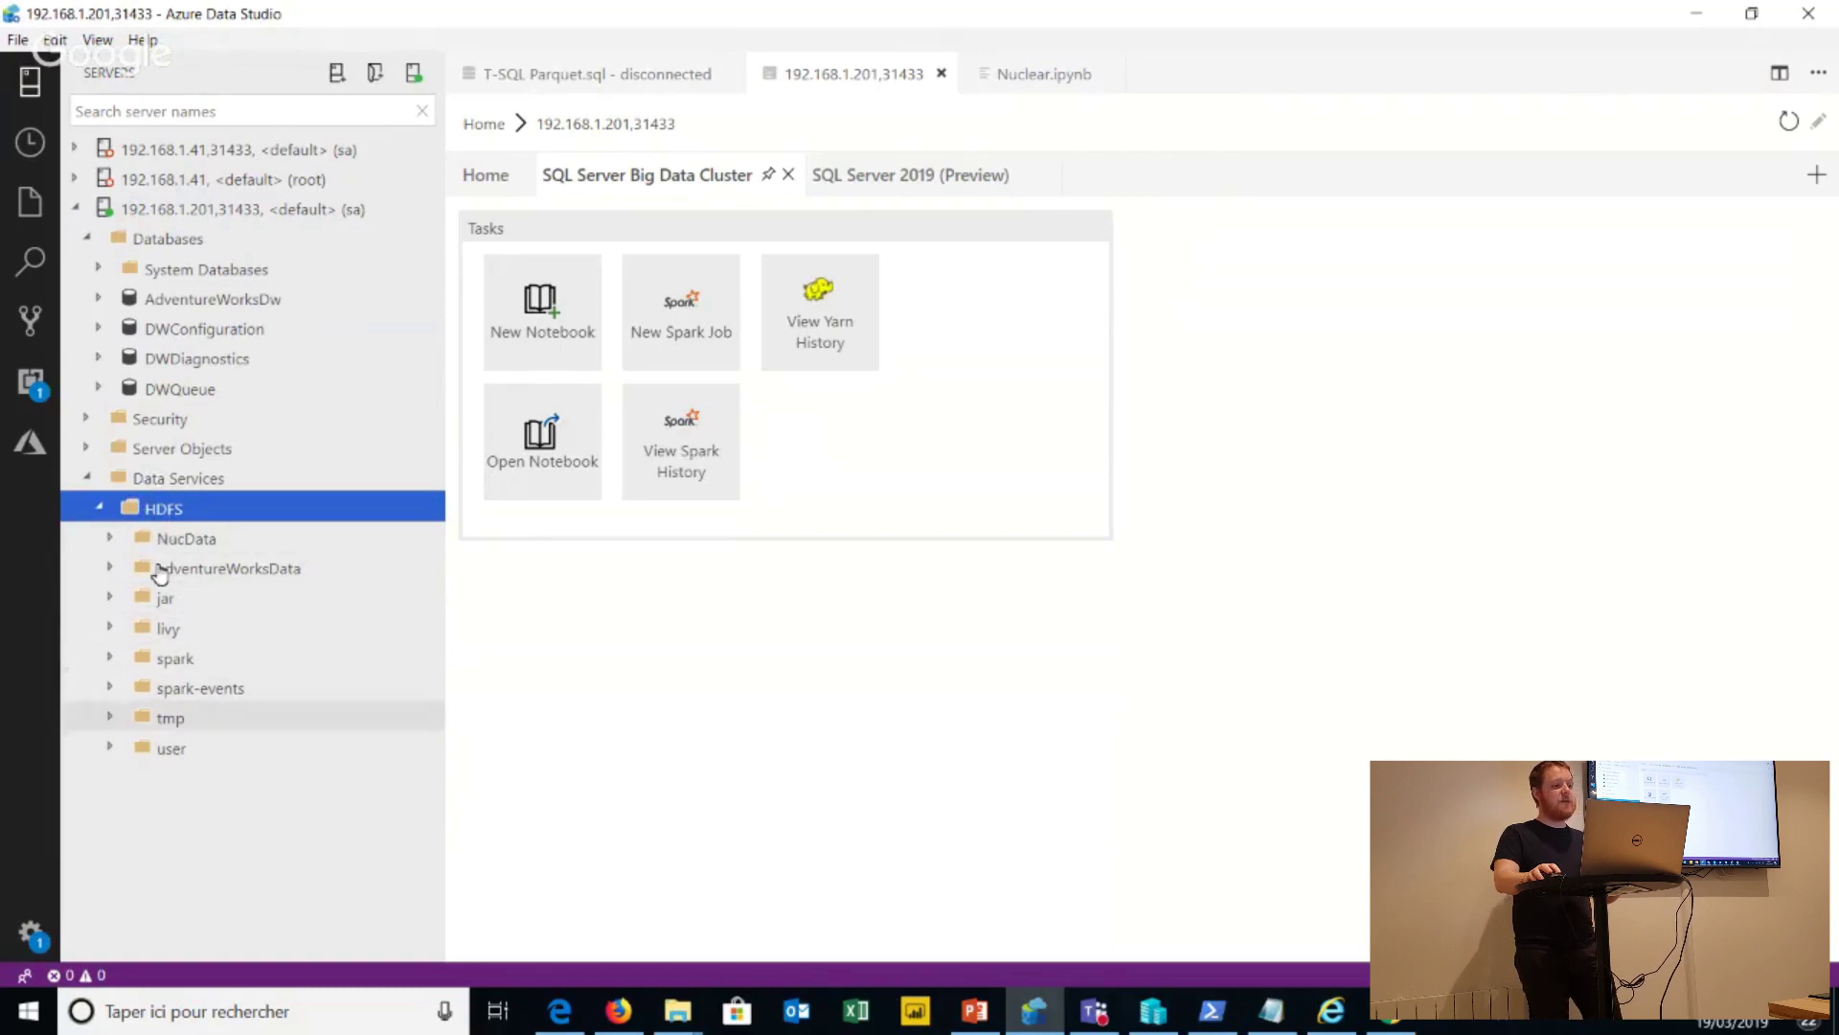
left_click(182, 538)
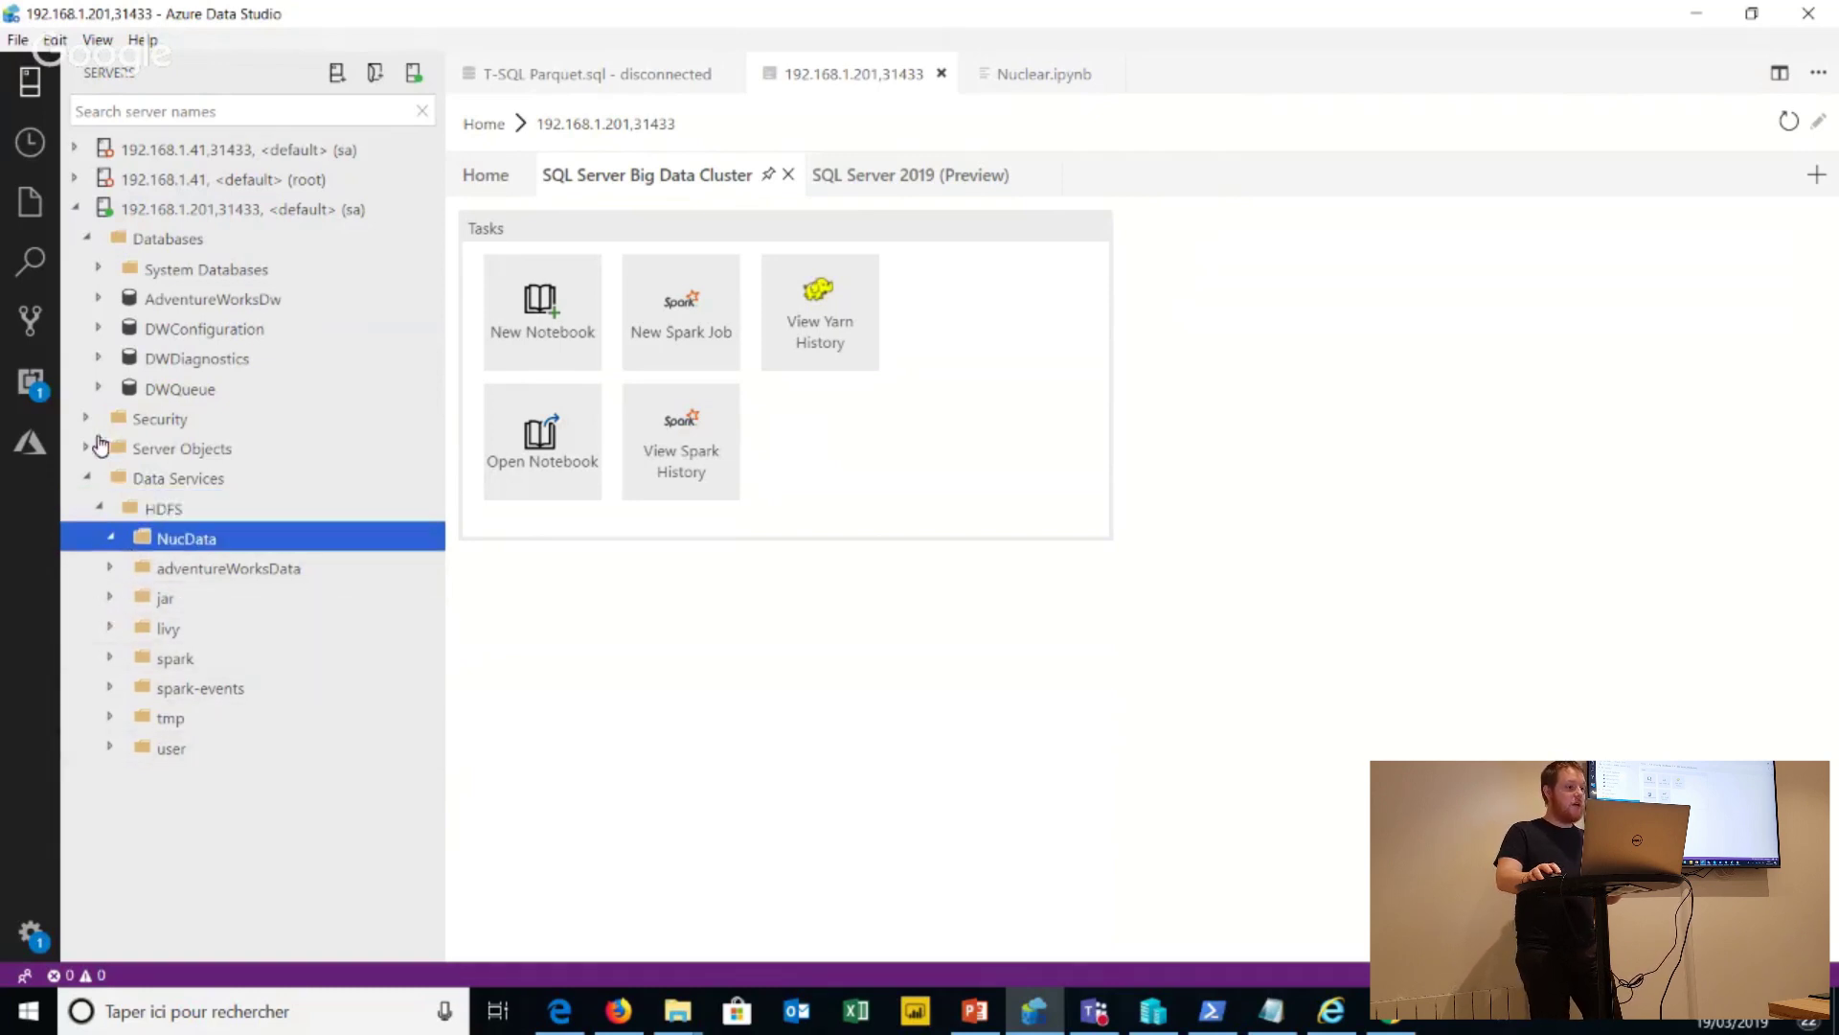
key("Down")
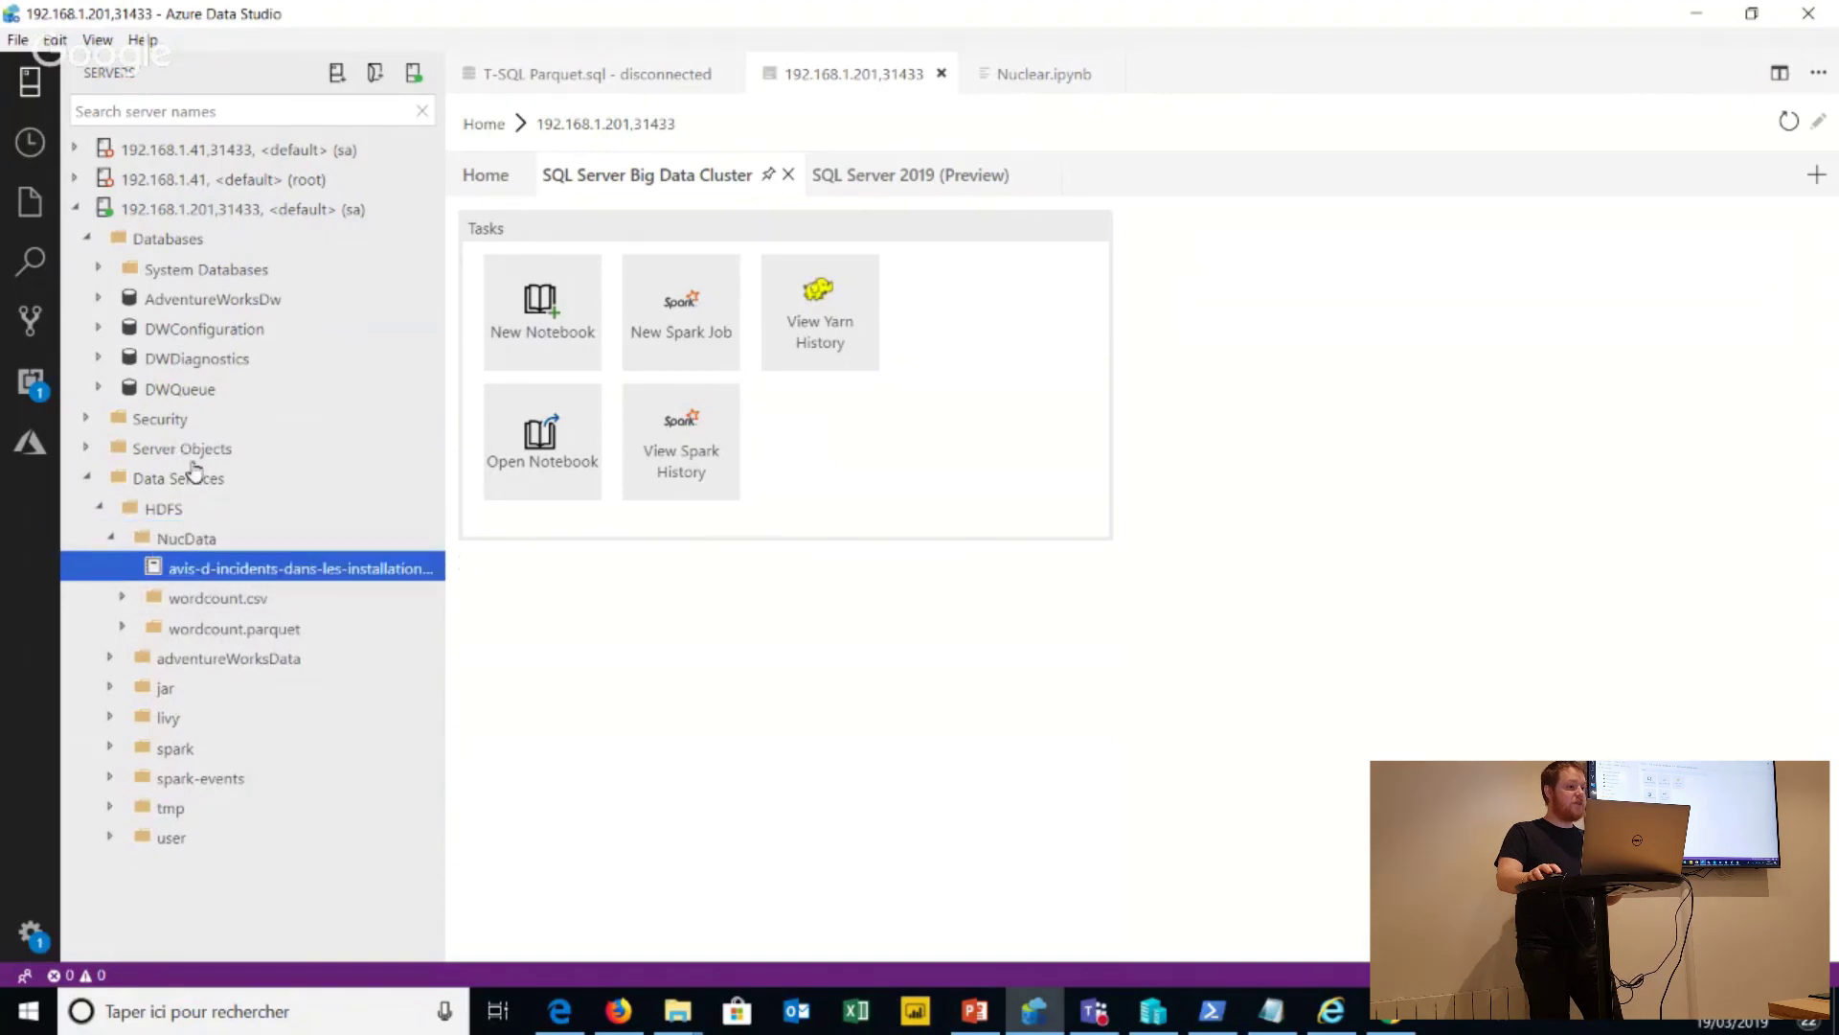
left_click_drag(446, 453, 581, 450)
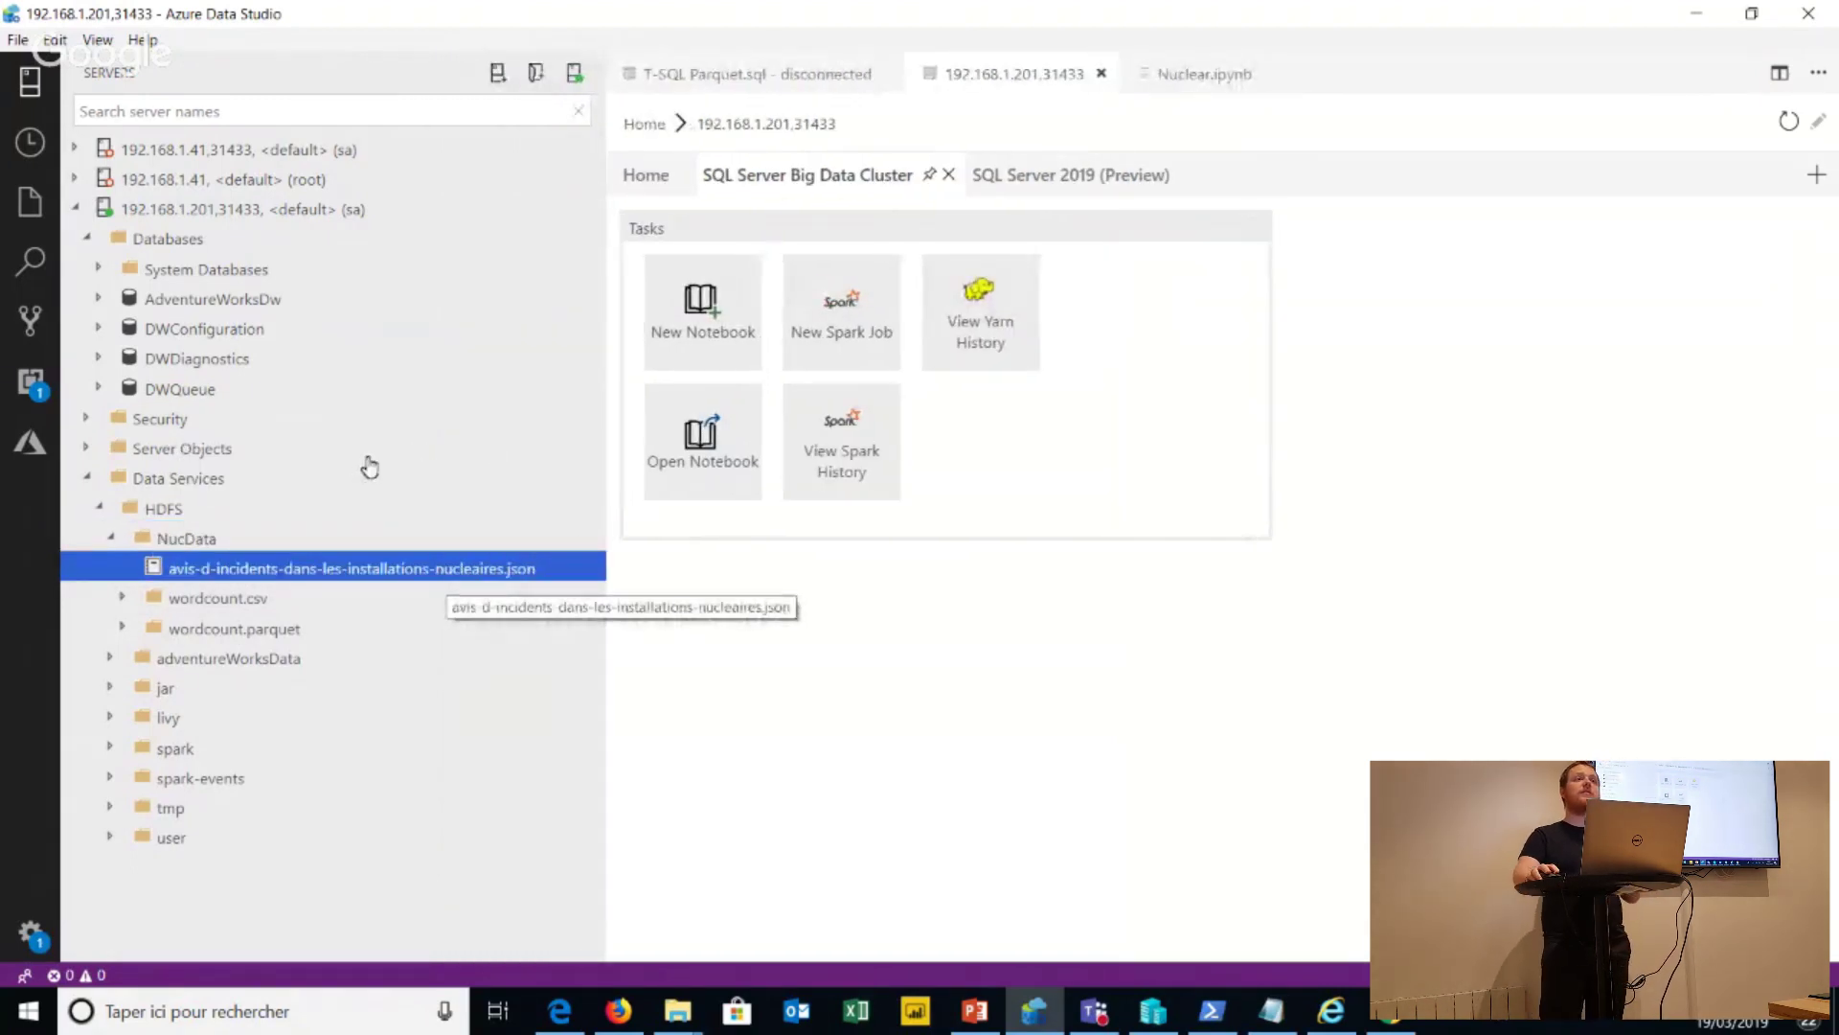
Review the actions available for avis-d-incidents-dans-les-installations-nucleaires.json, including Save and Preview, without running any.
right_click(462, 568)
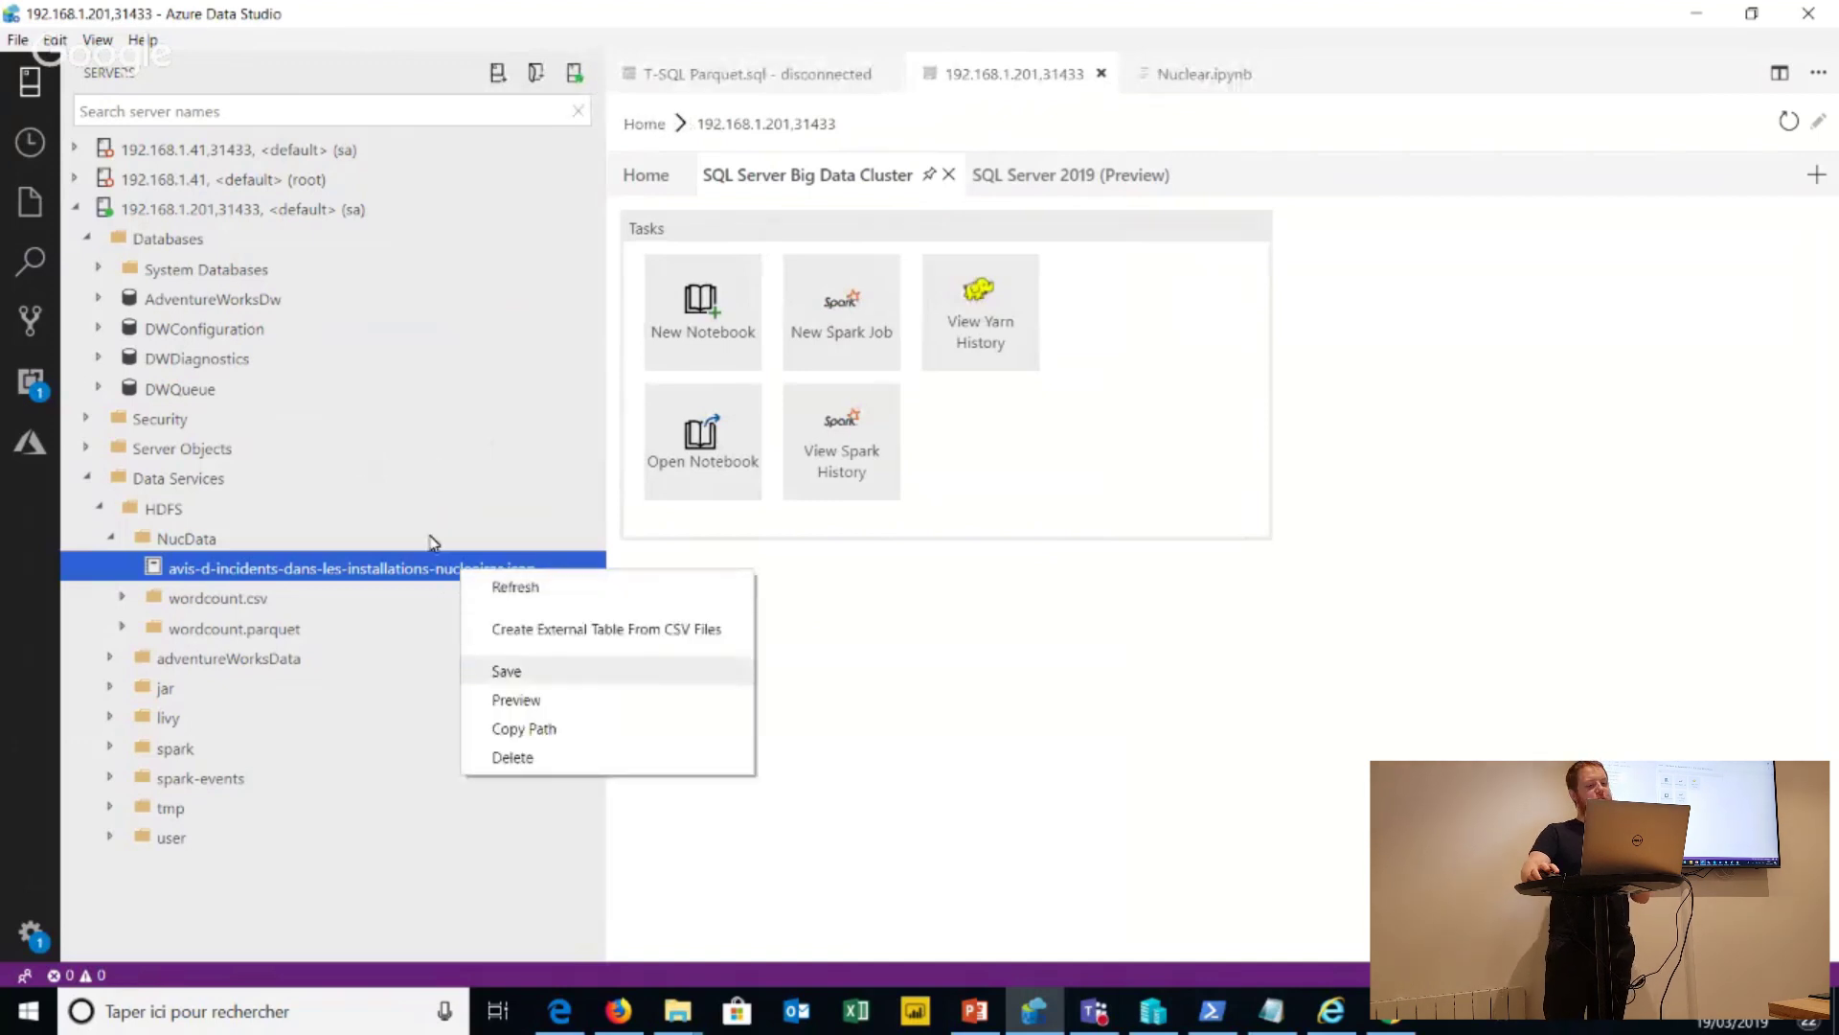
key("Down")
key("Down")
key("Down")
key("Down")
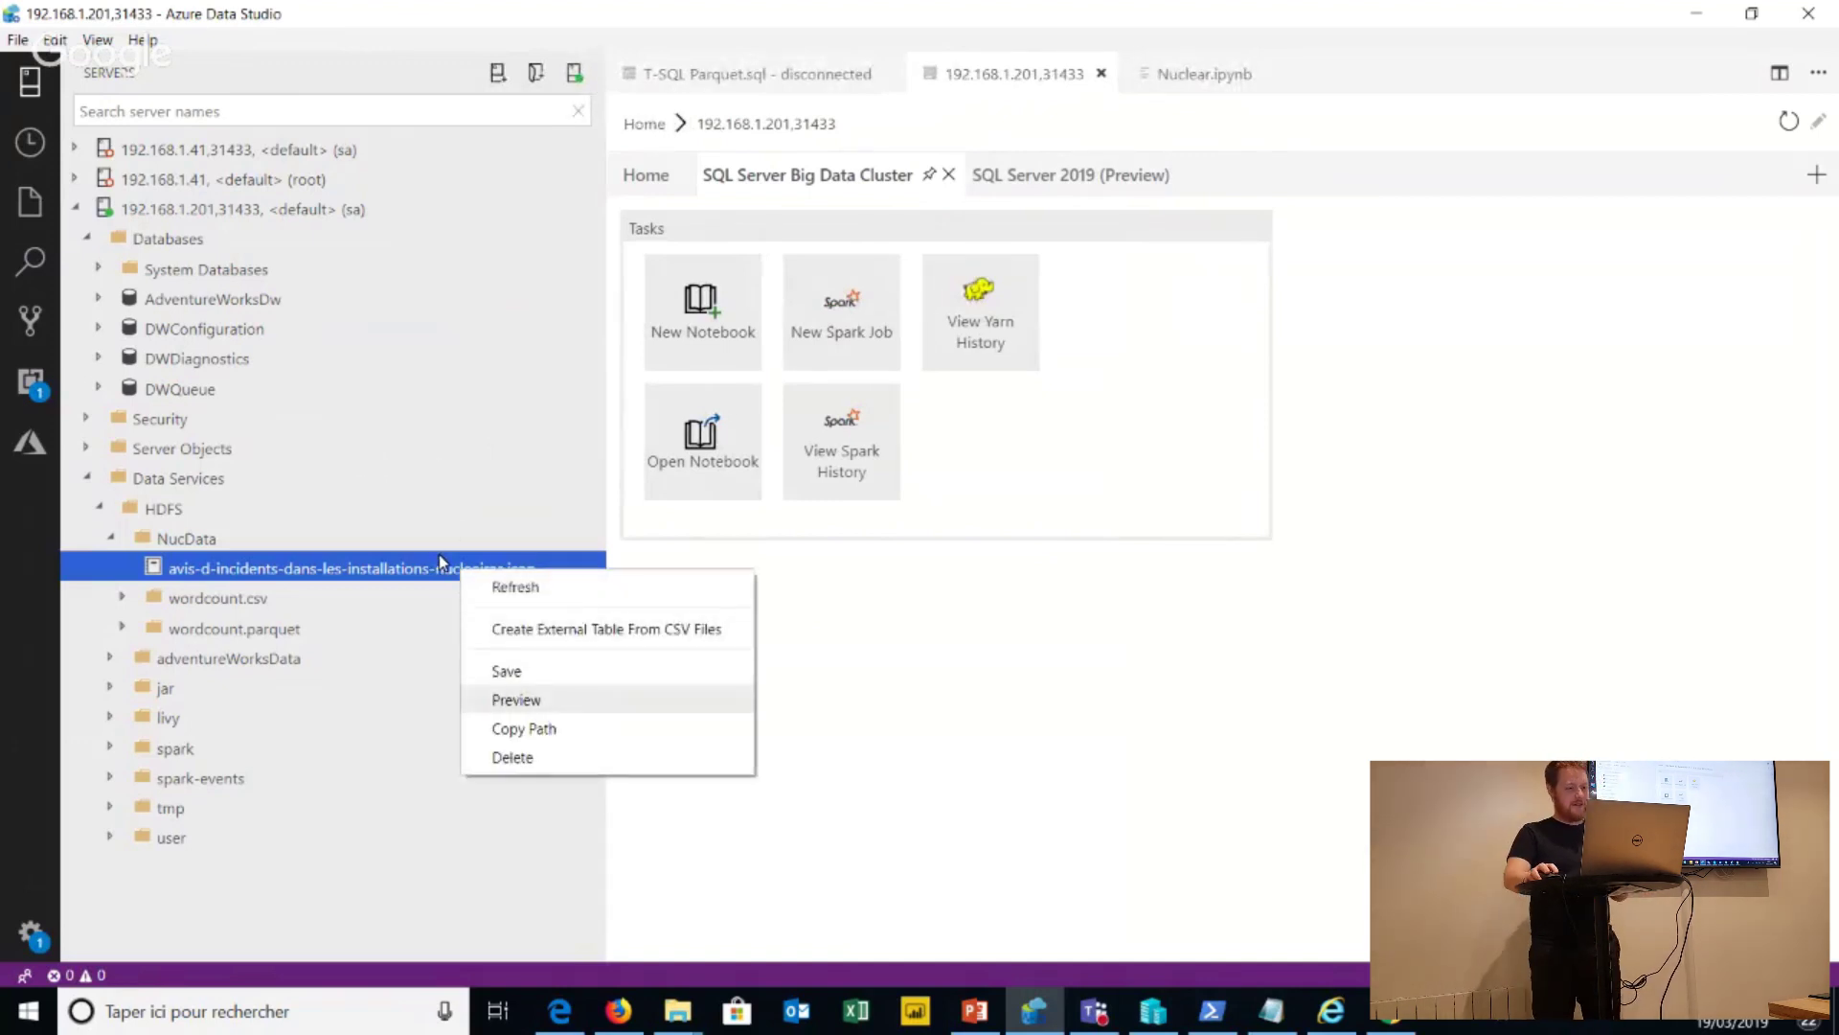
key("Escape")
Review the actions available for the NucData folder and open its Upload files dialog, leaving it without uploading anything.
key("Left")
key("shift+F10")
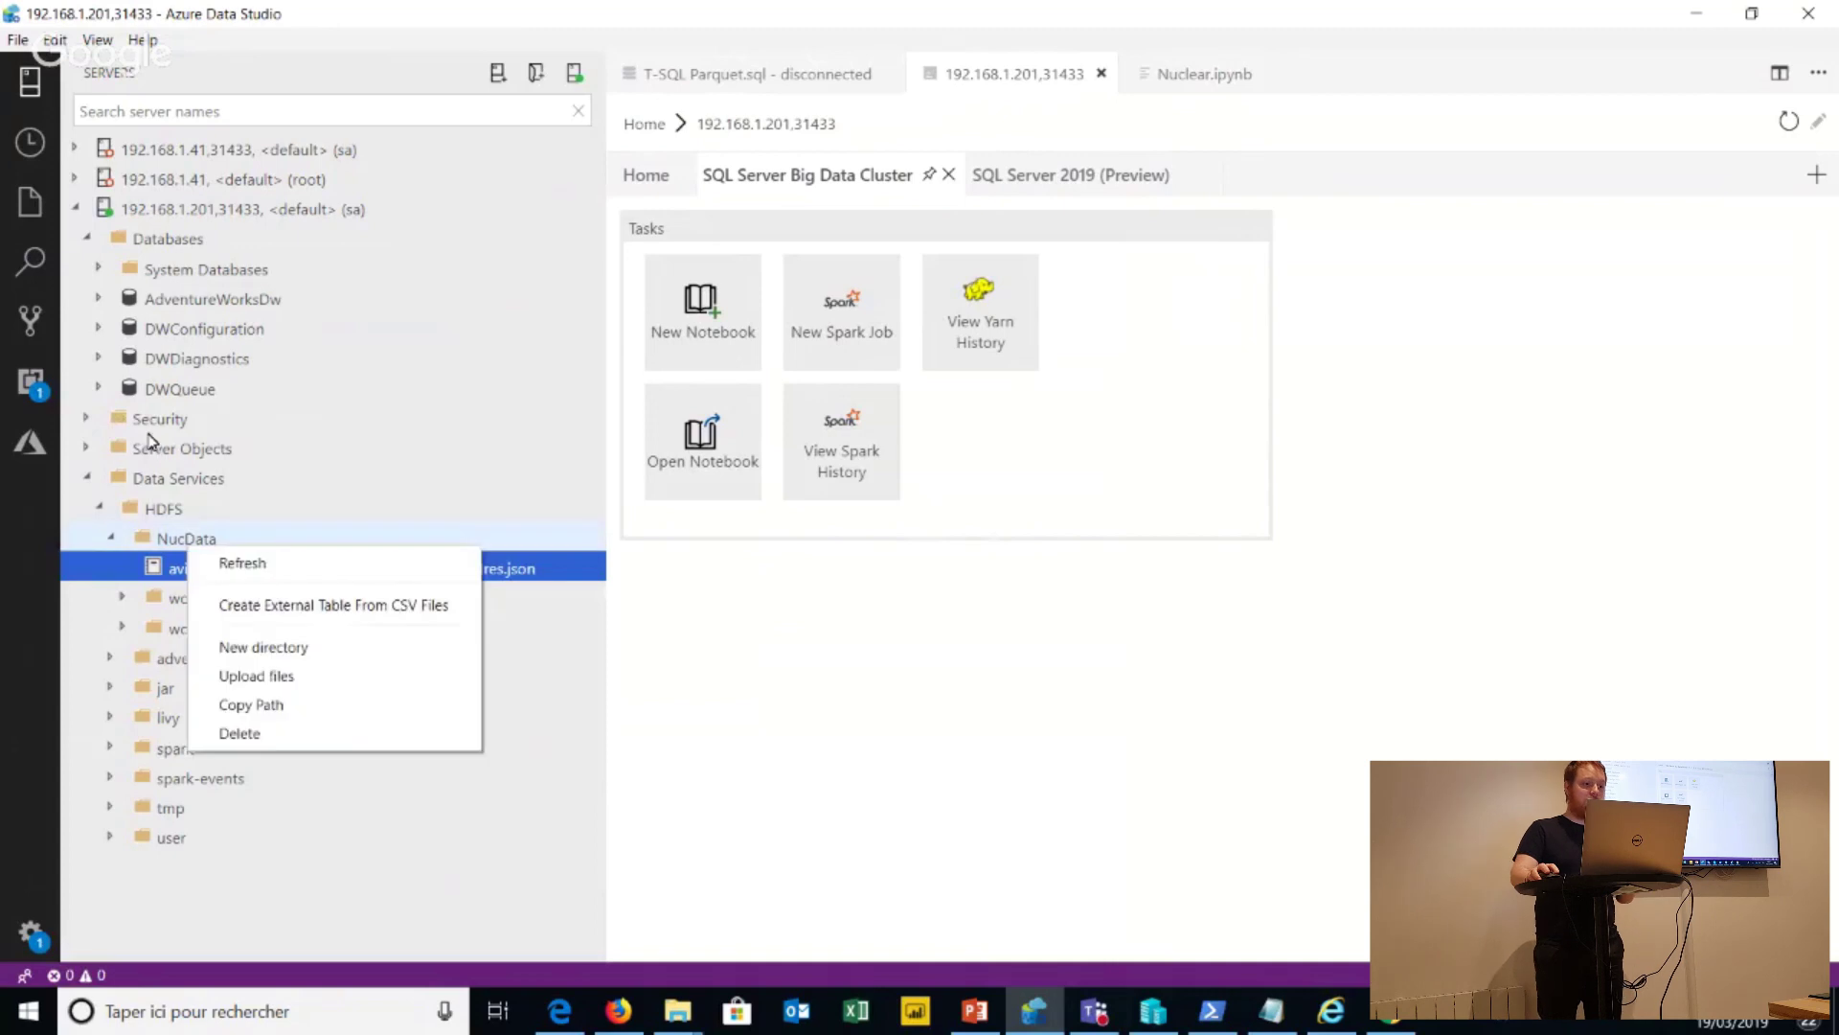
key("Escape")
key("Left")
key("shift+F10")
key("Down")
key("Down")
key("Down")
key("Down")
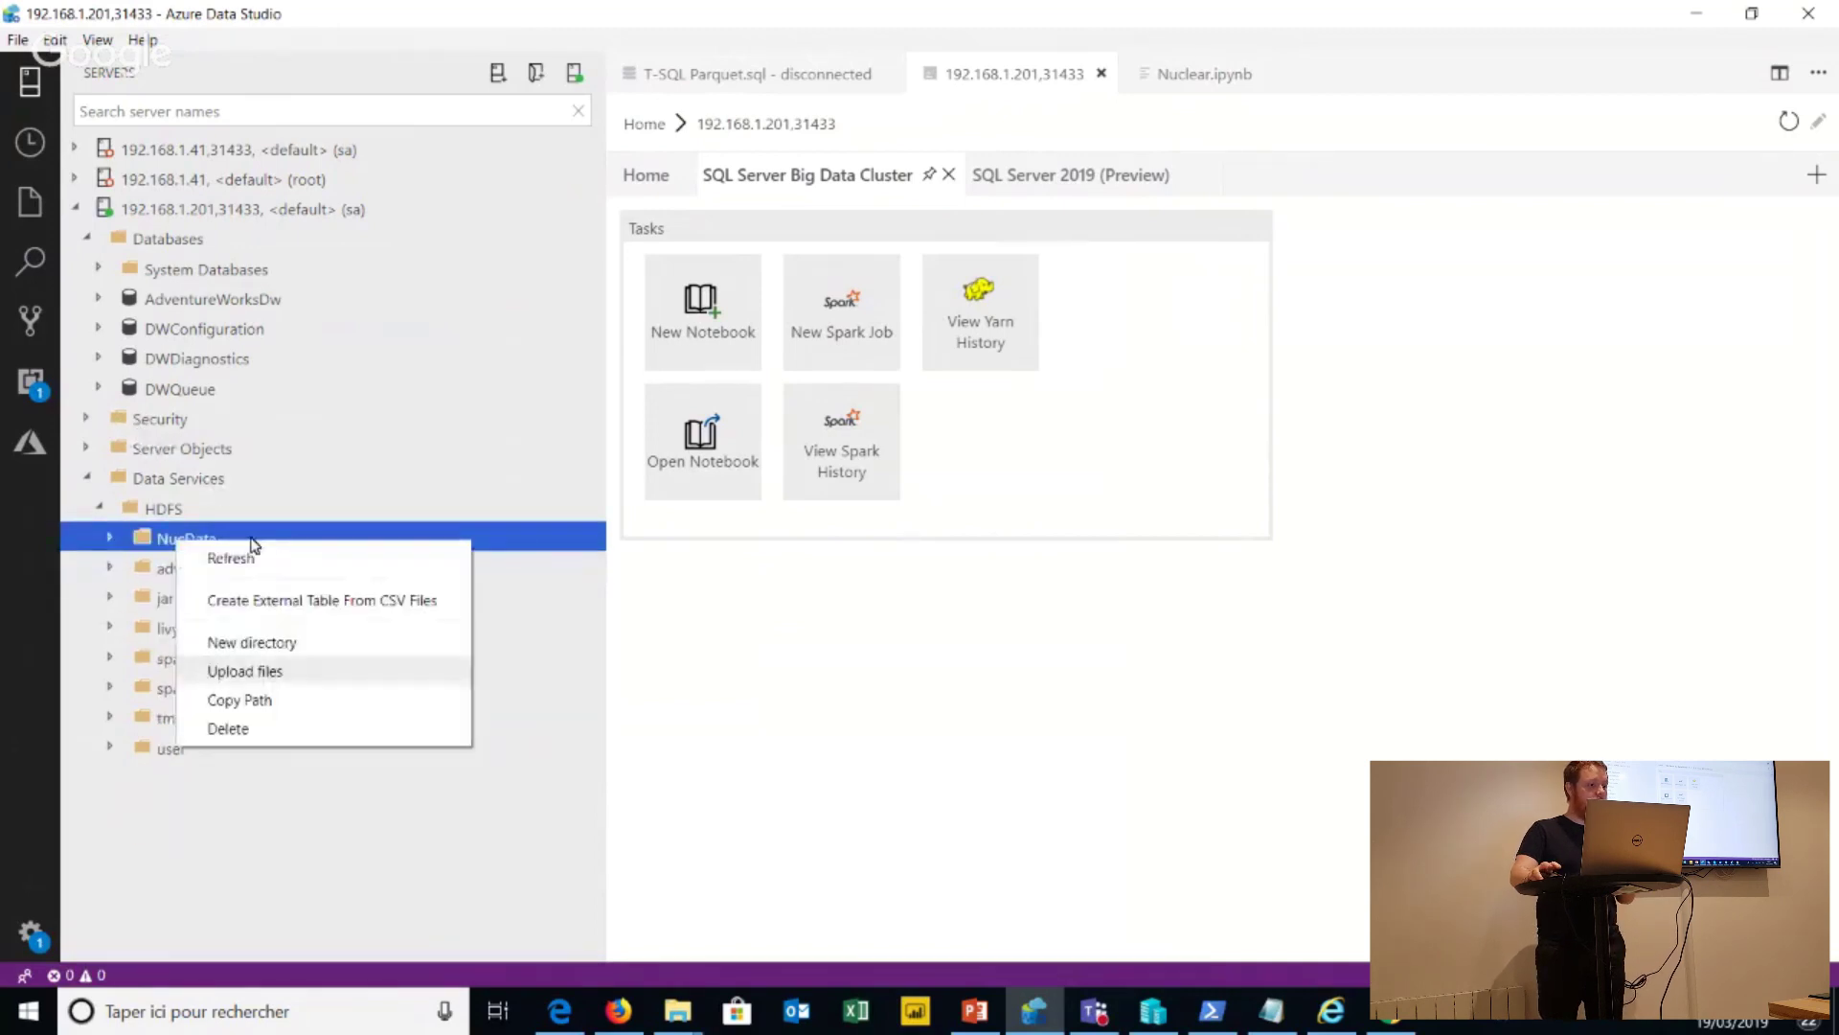
key("Up")
key("Up")
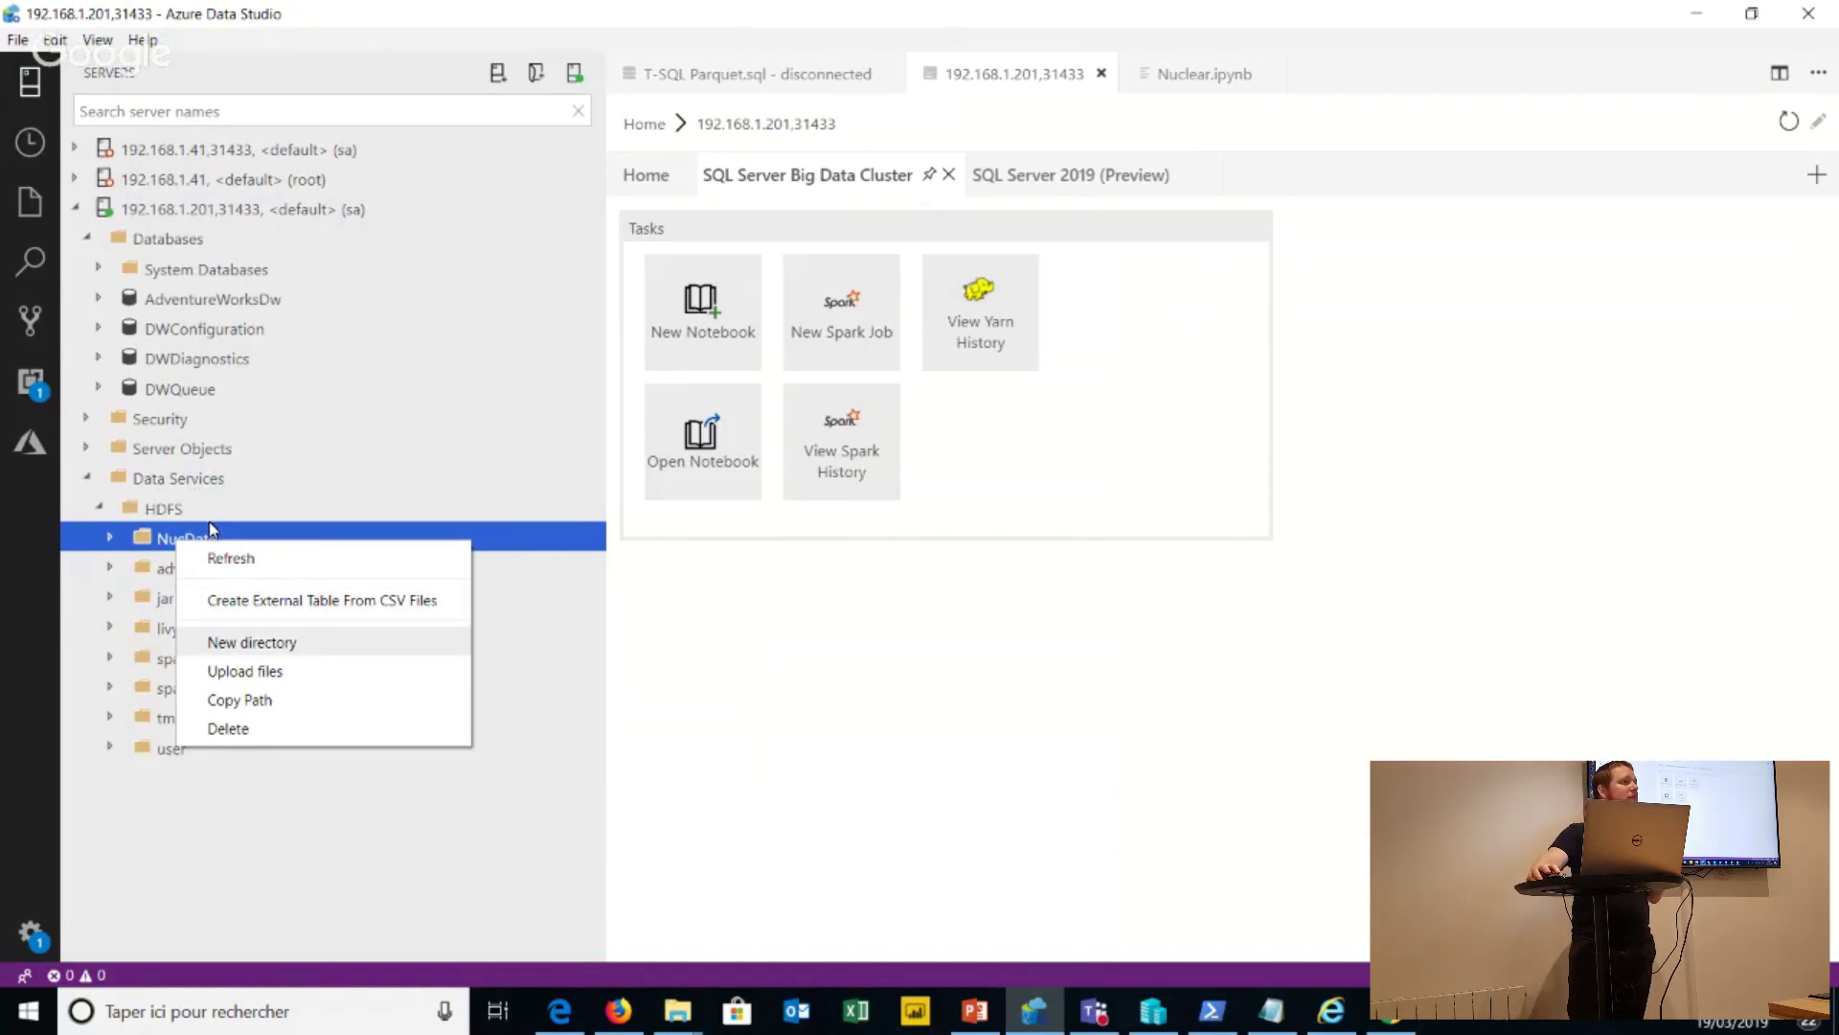
key("Down")
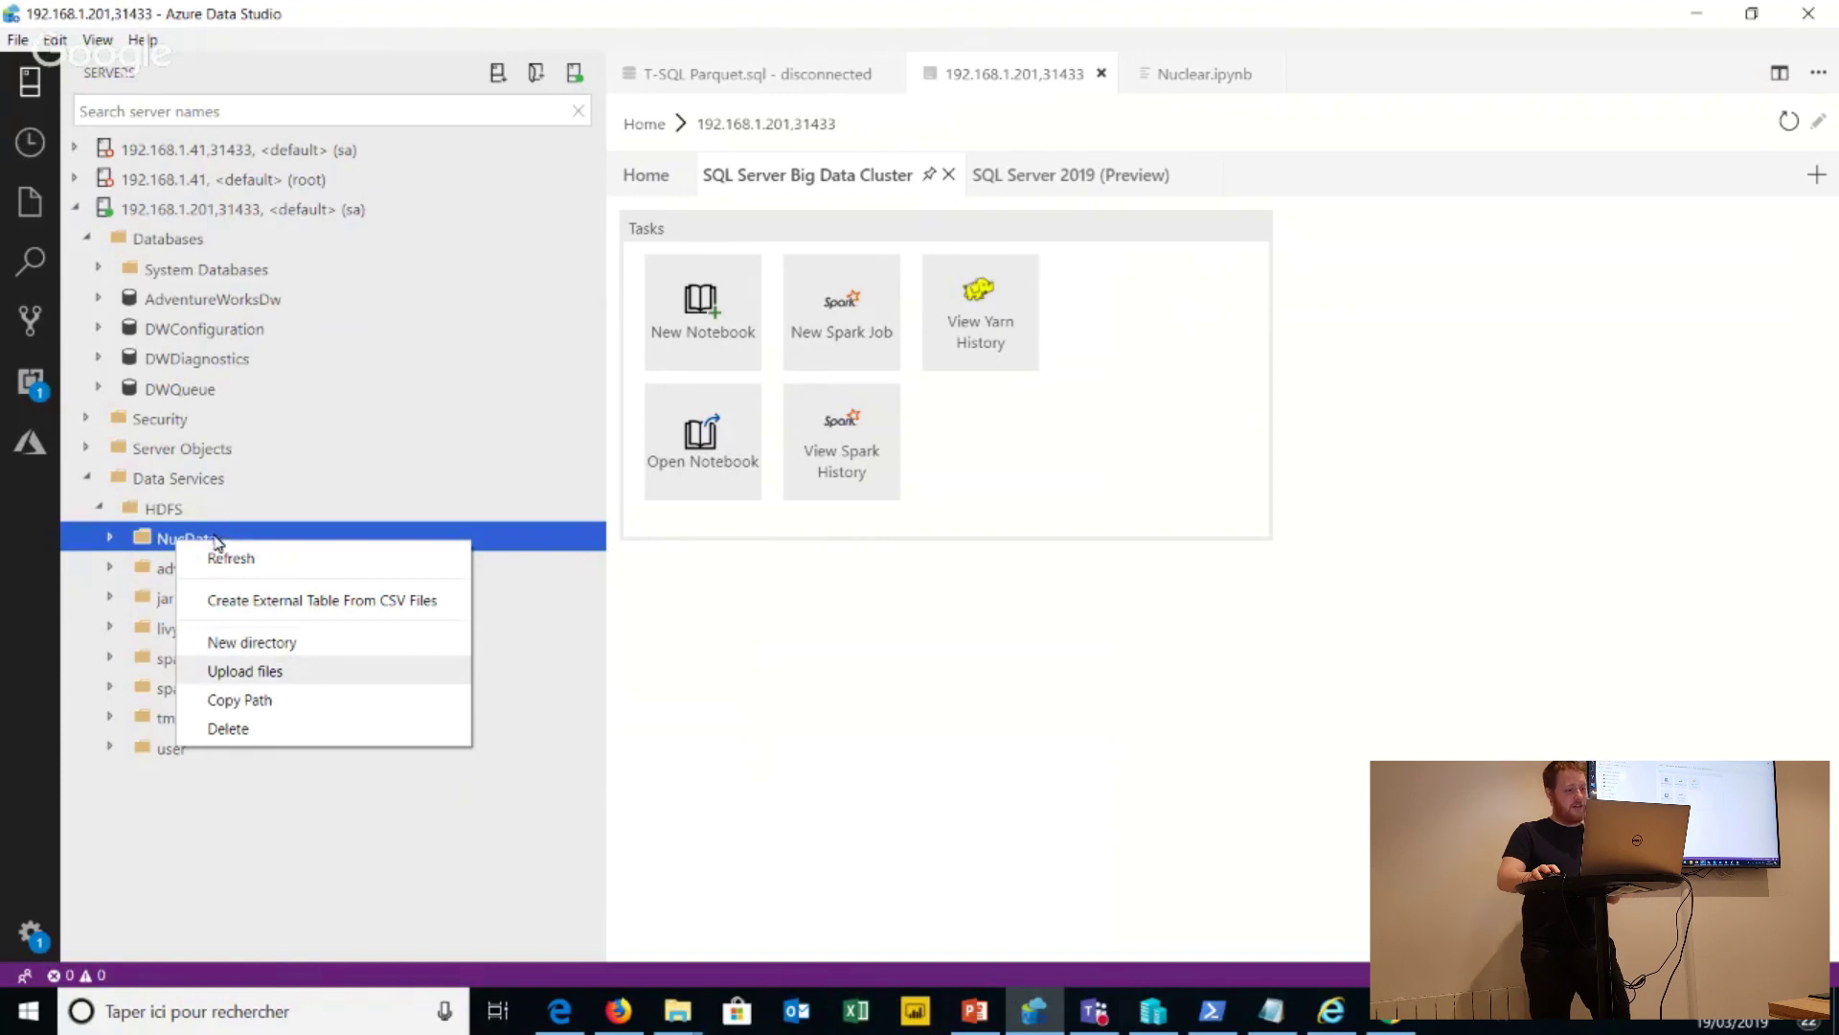
key("Return")
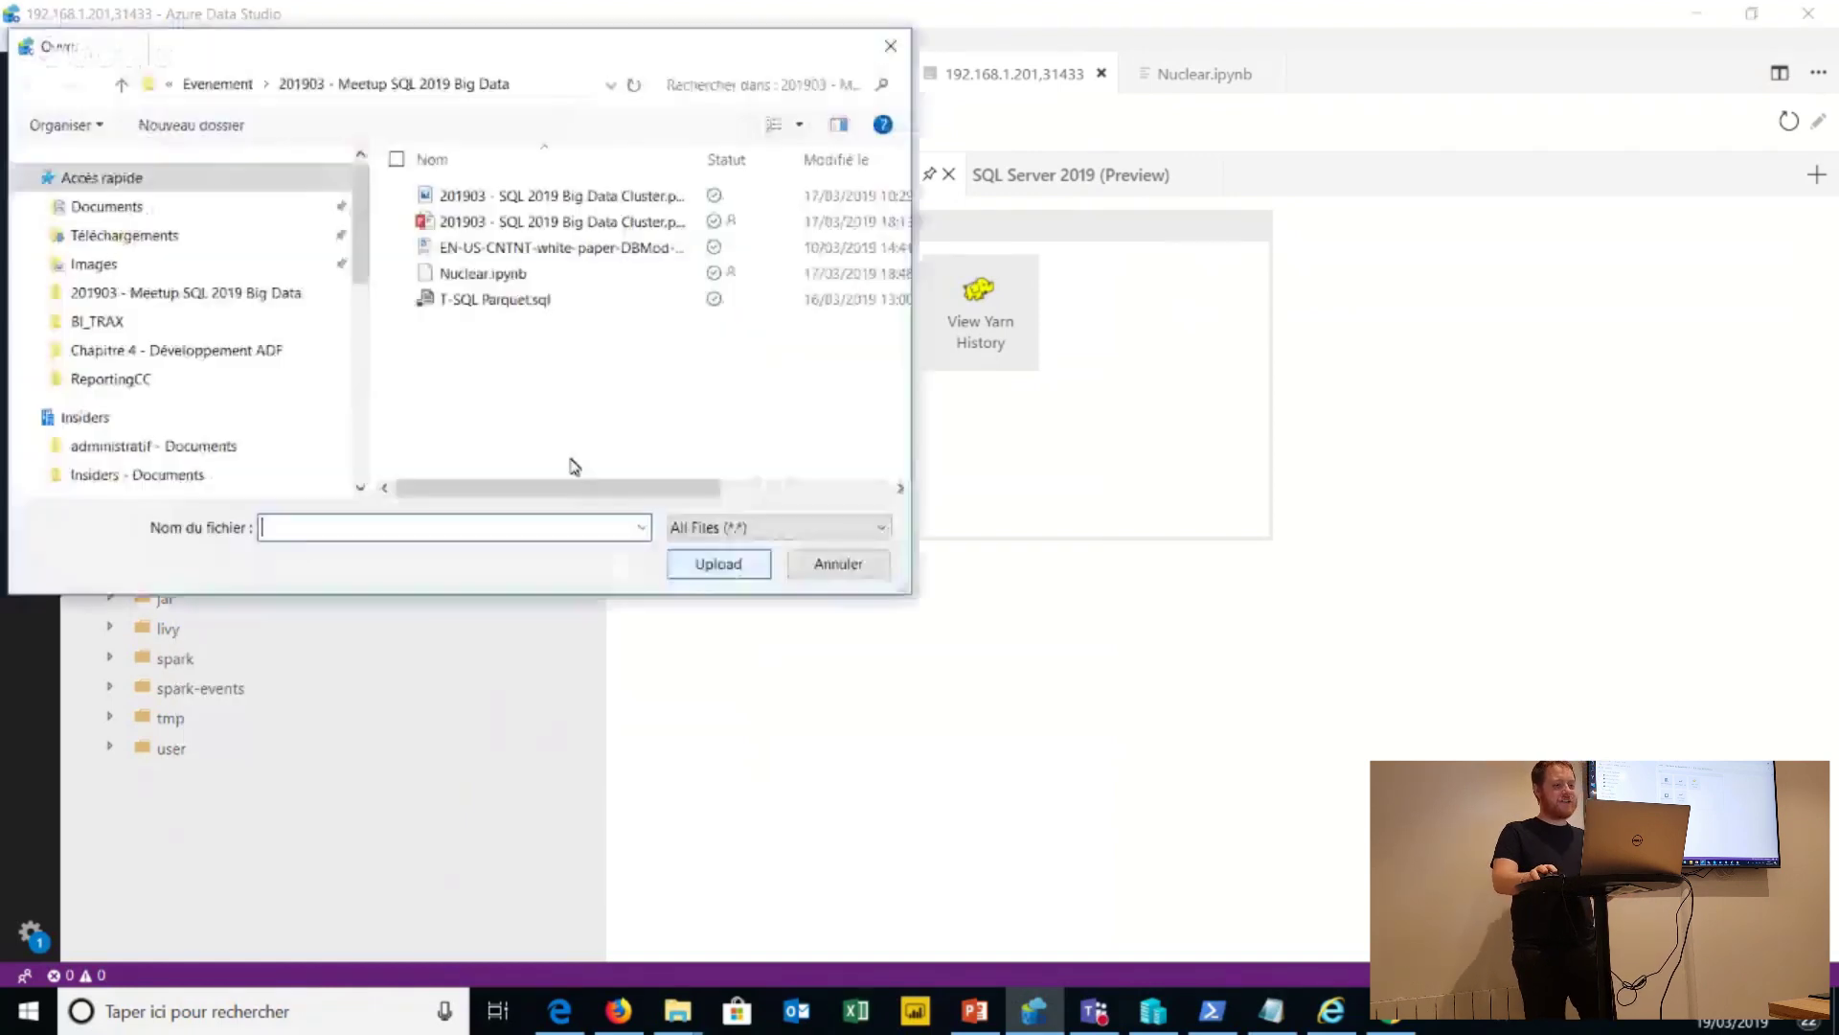
key("Escape")
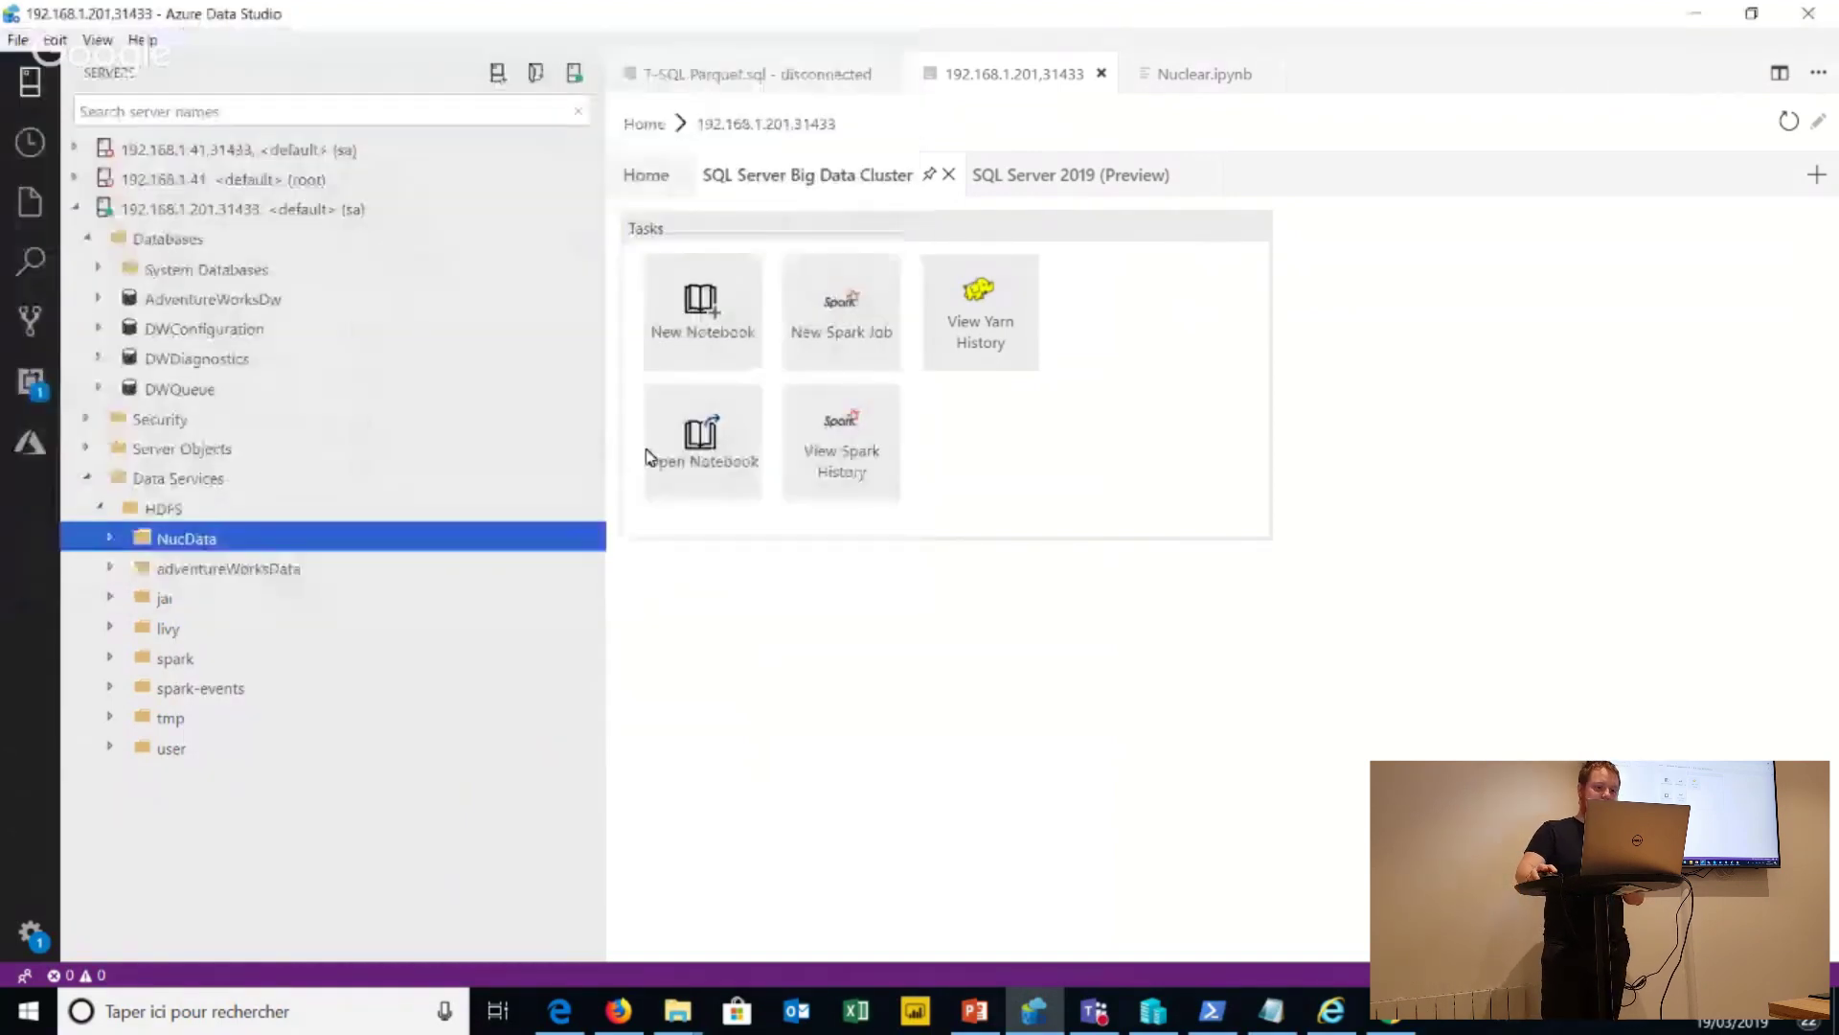
Preview avis-d-incidents-dans-les-installations-nucleaires.json from NucData and examine the long text fields of its incident records.
right_click(235, 565)
key("Down")
key("Return")
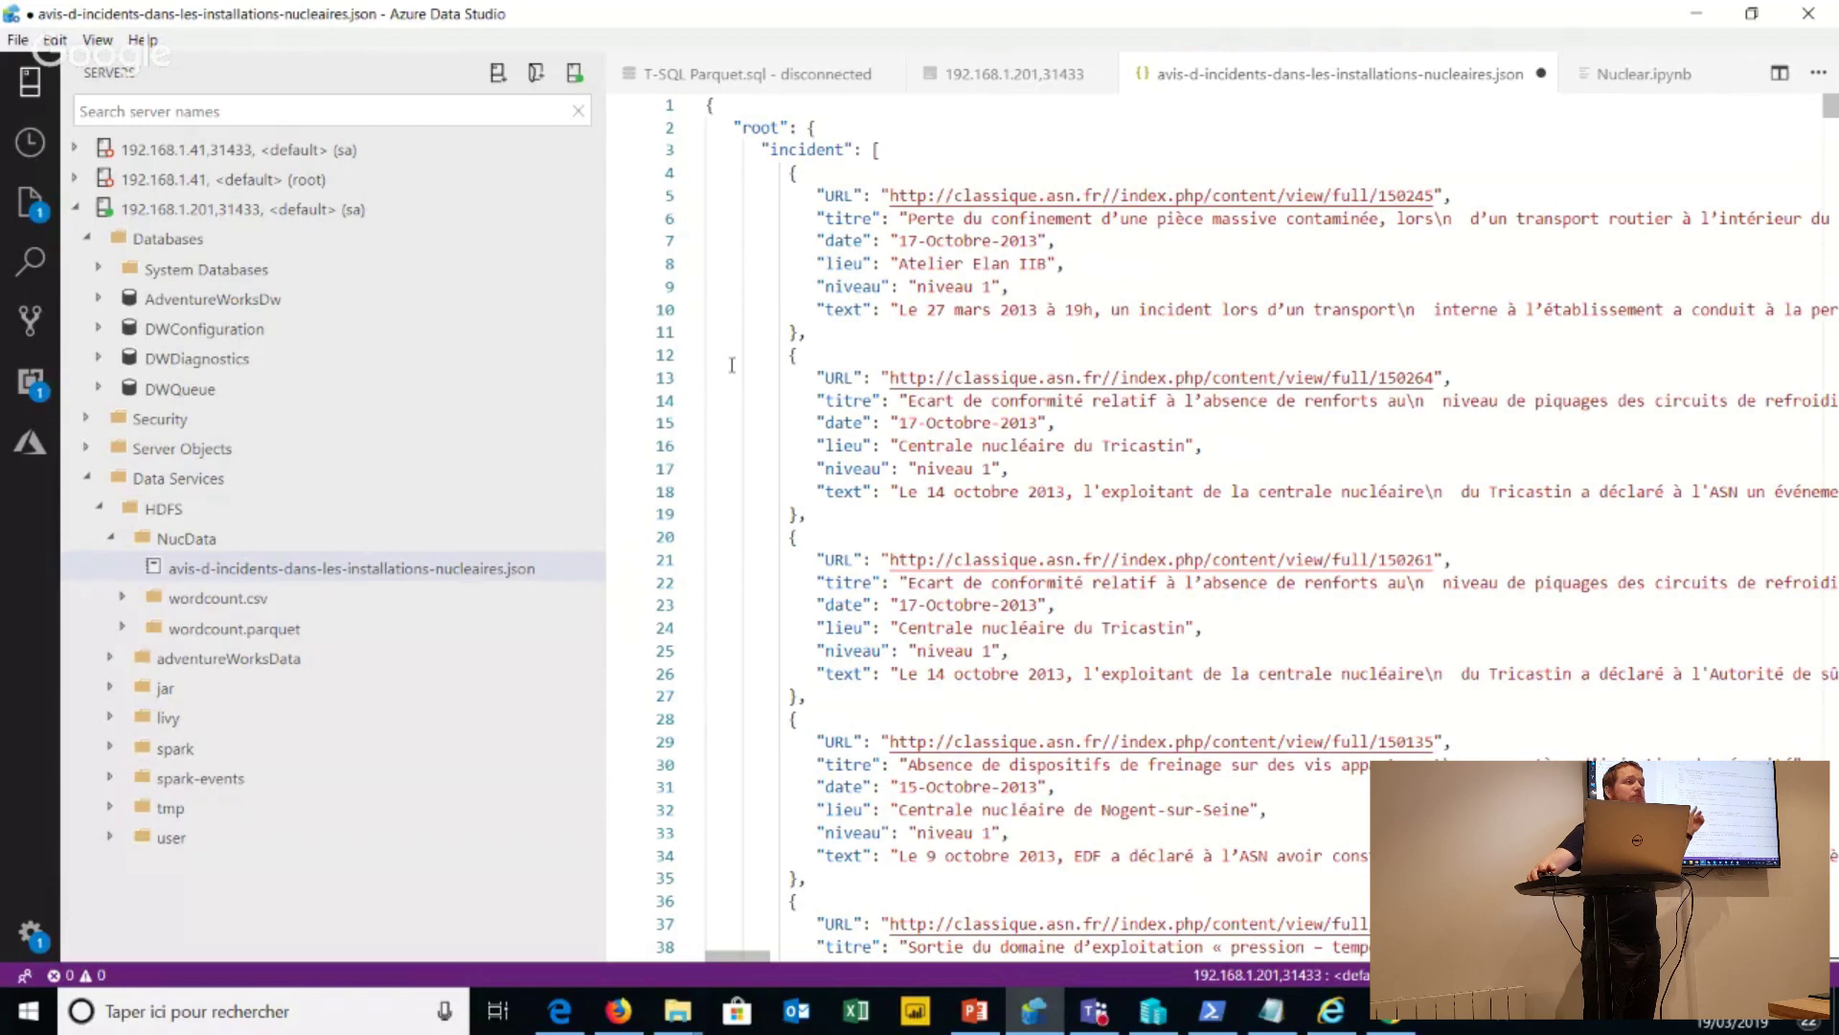
left_click(706, 308)
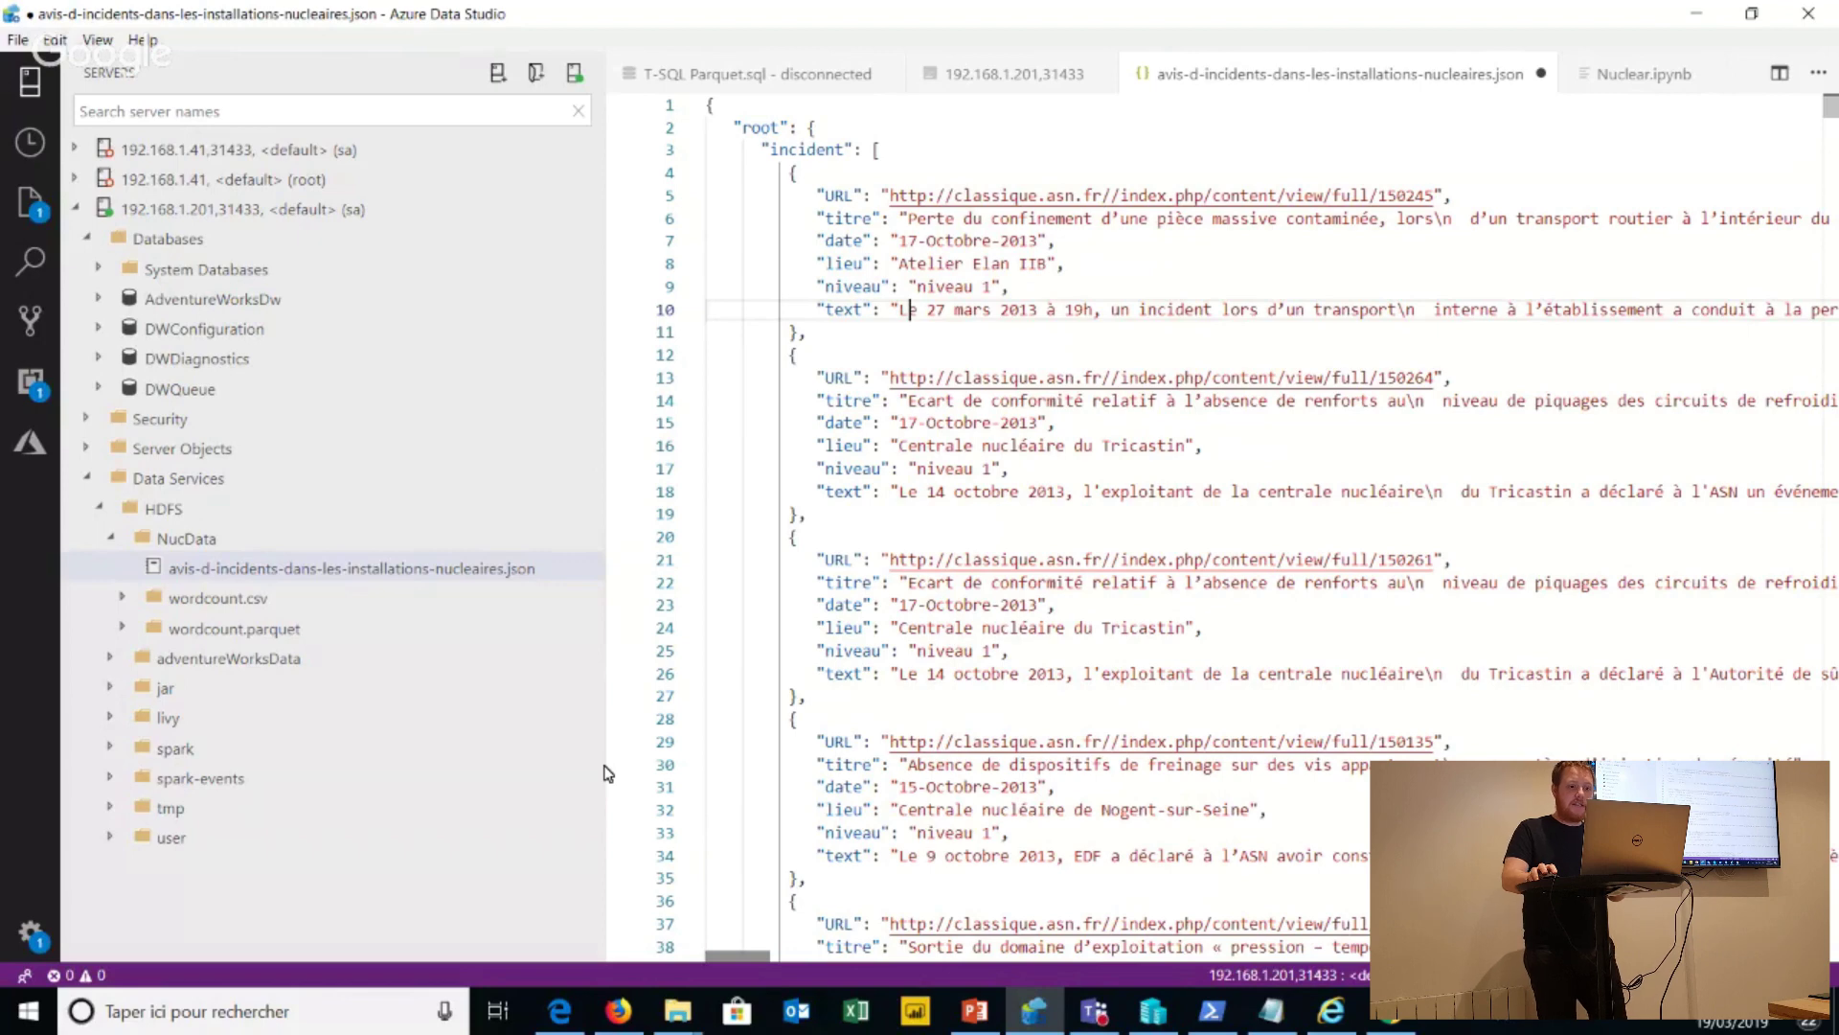
scroll(660, 757, "right", 10)
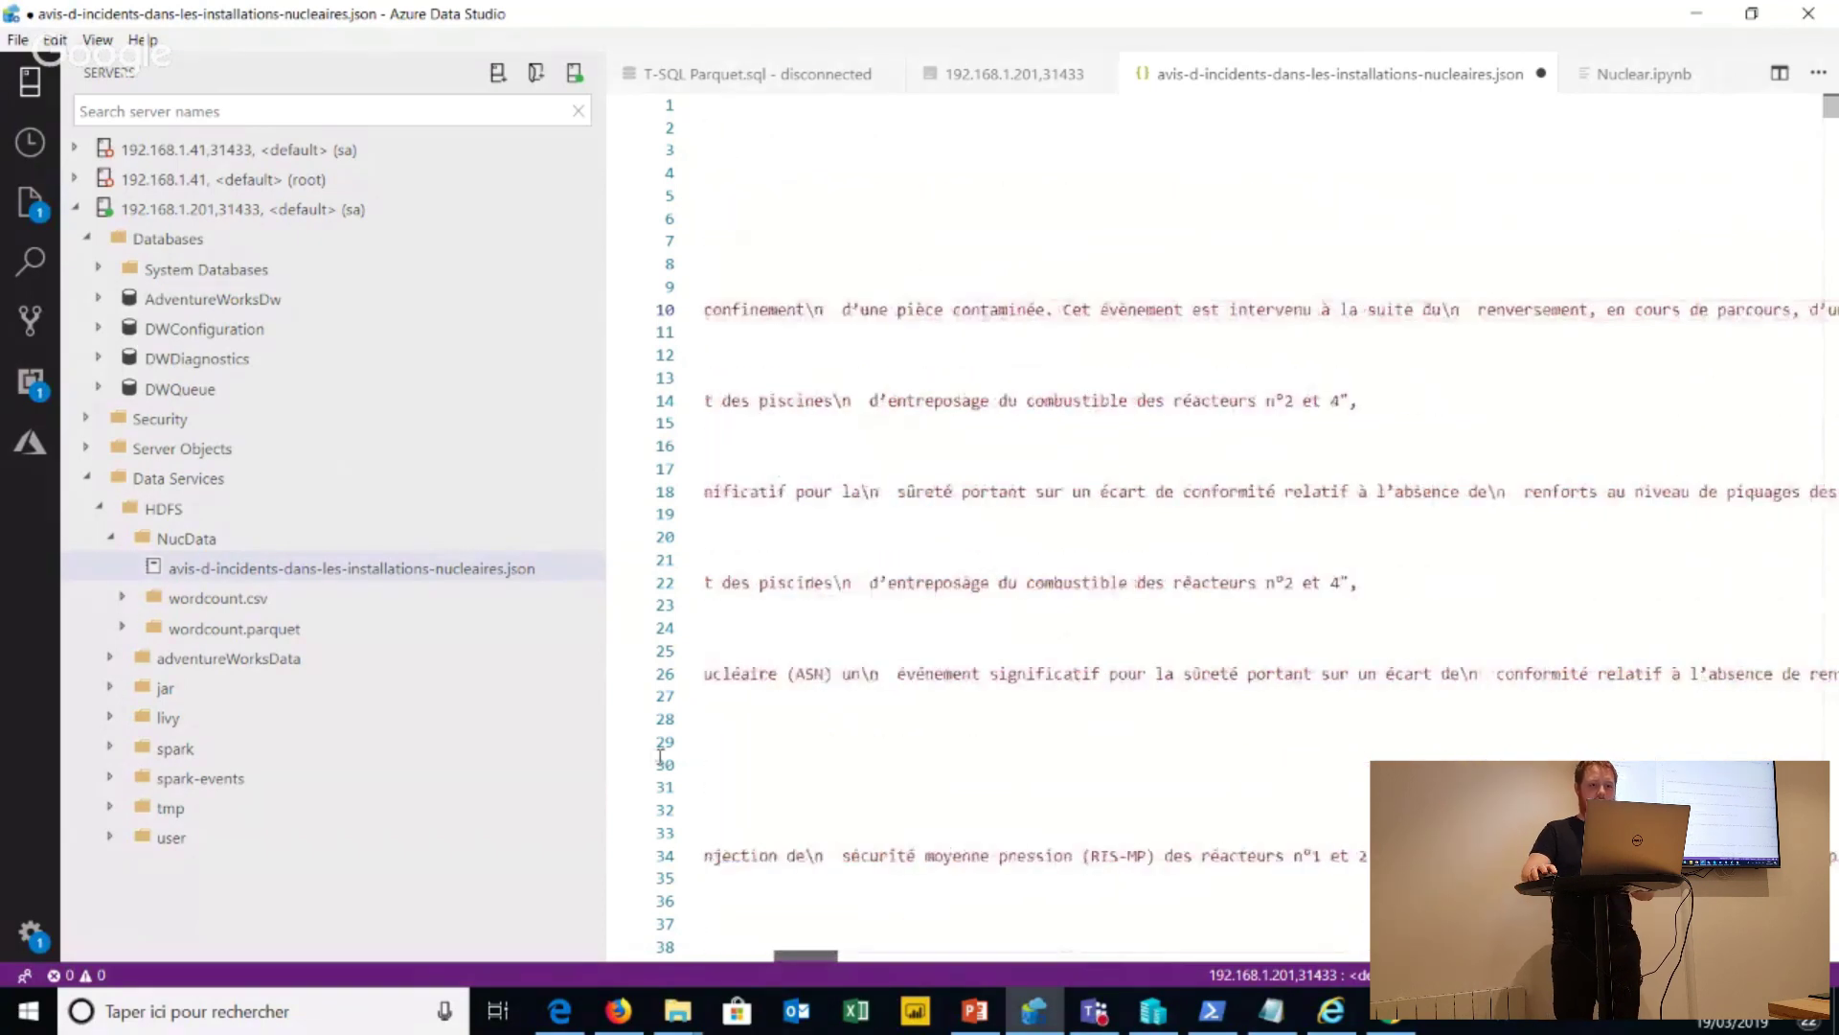
scroll(660, 757, "left", 10)
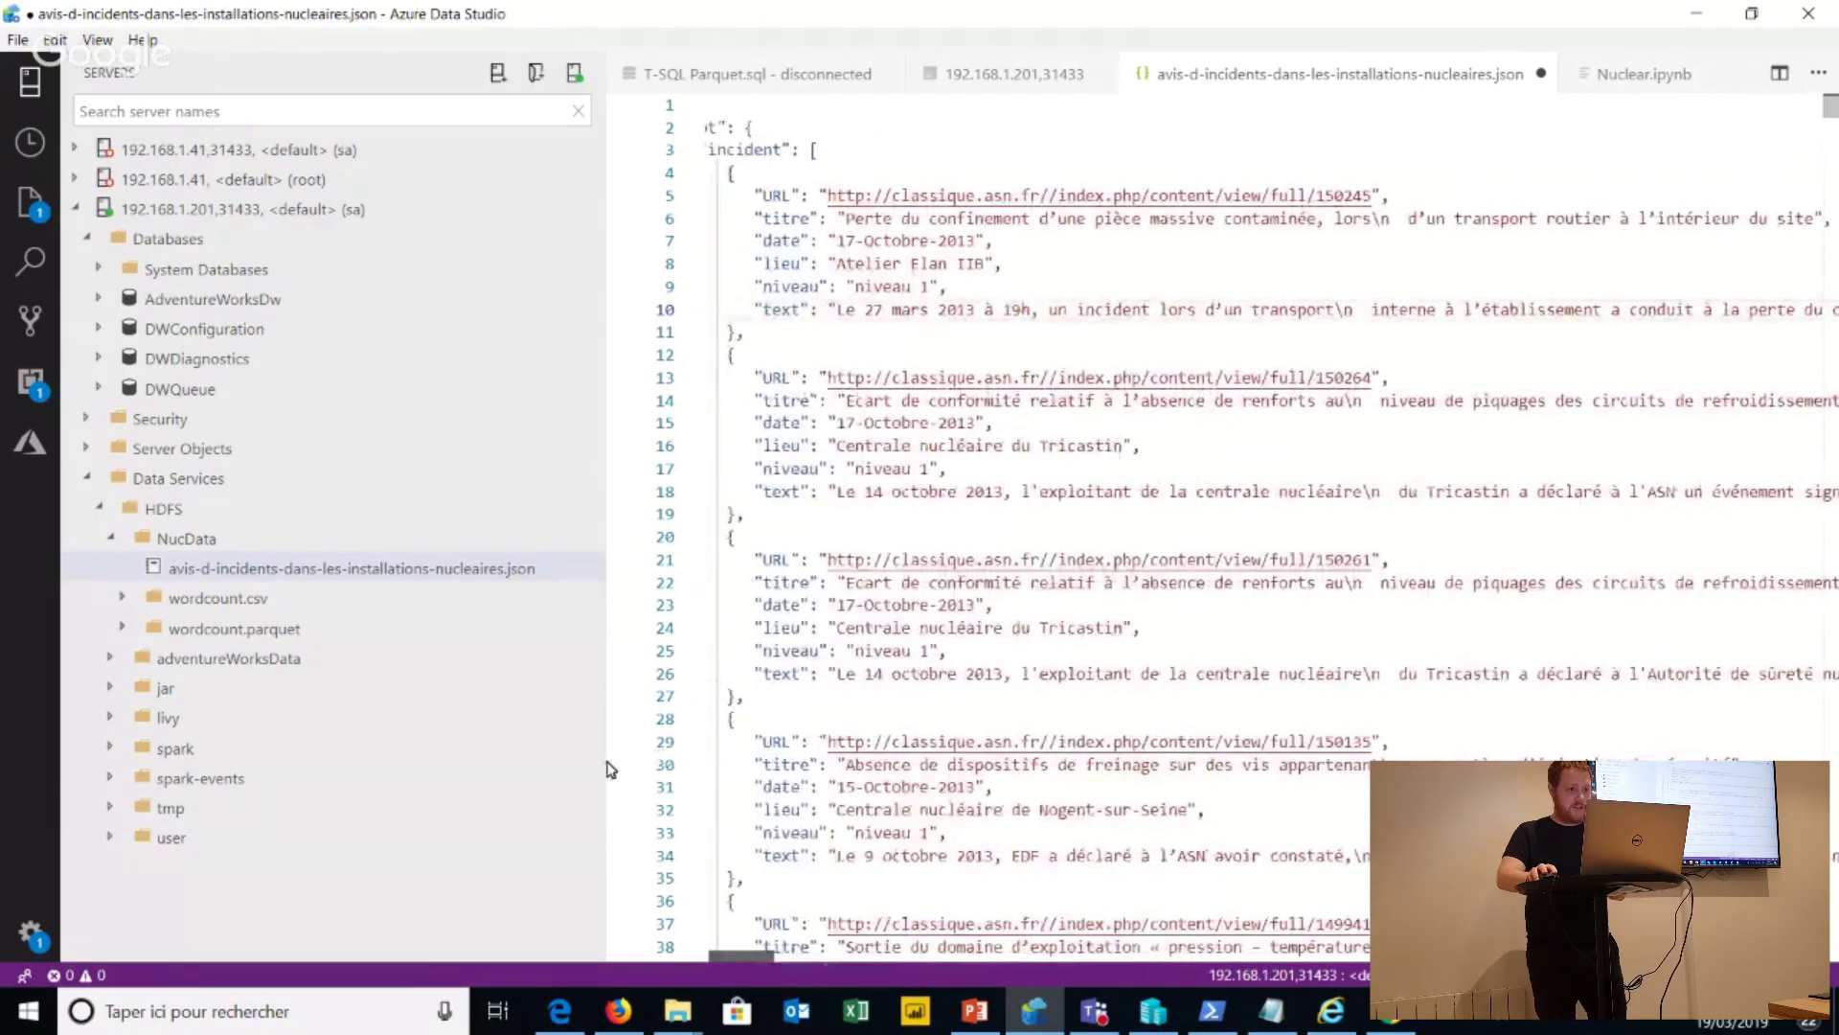
scroll(610, 769, "right", 10)
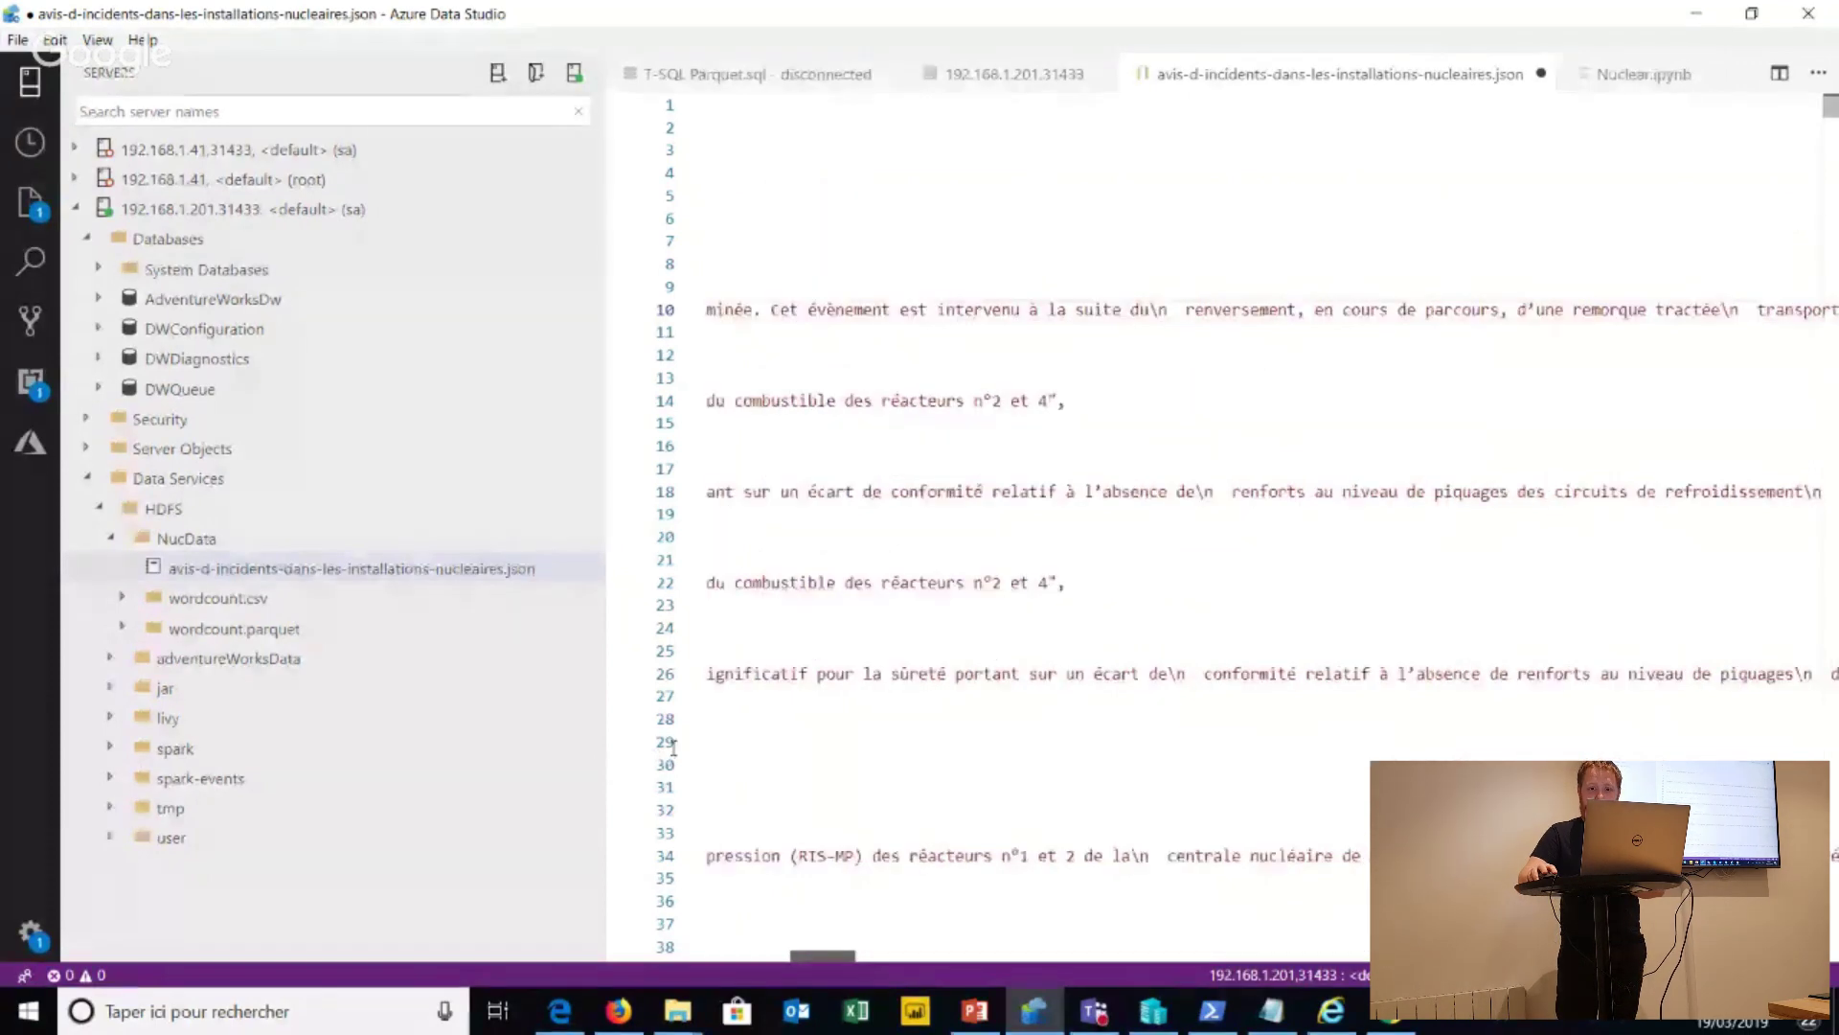
scroll(584, 761, "left", 10)
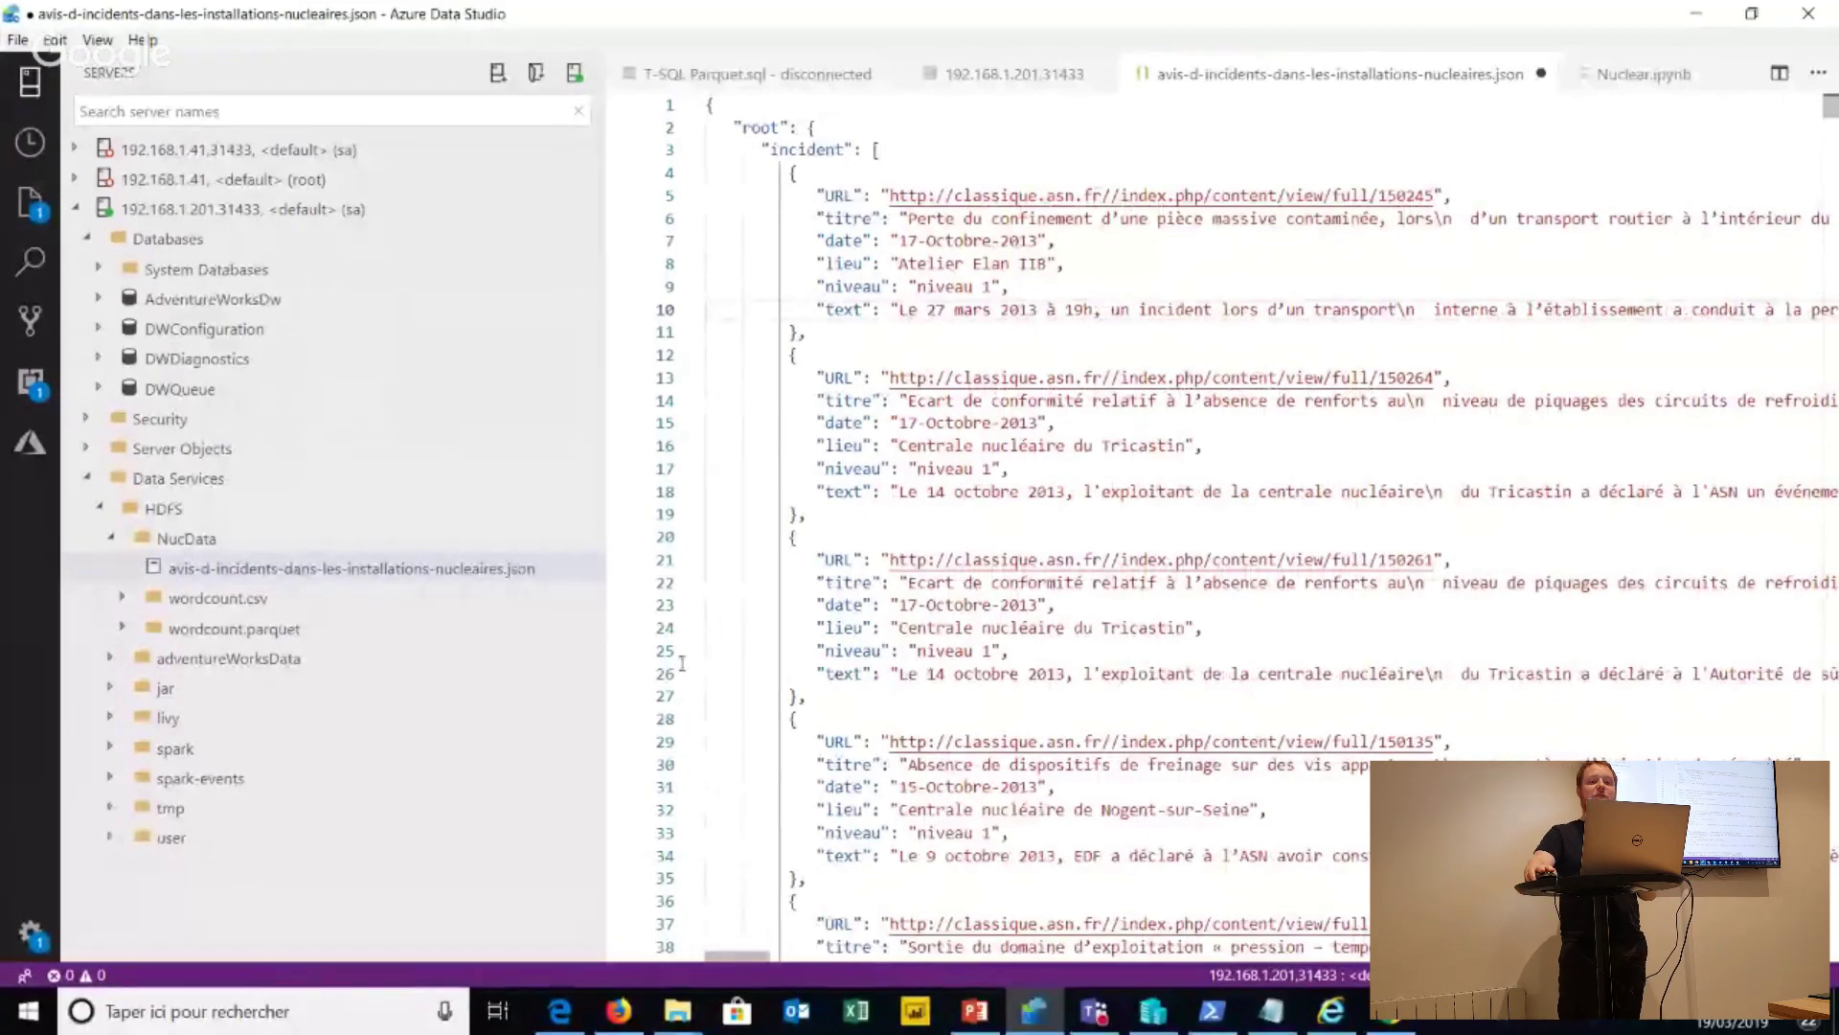
scroll(605, 770, "right", 5)
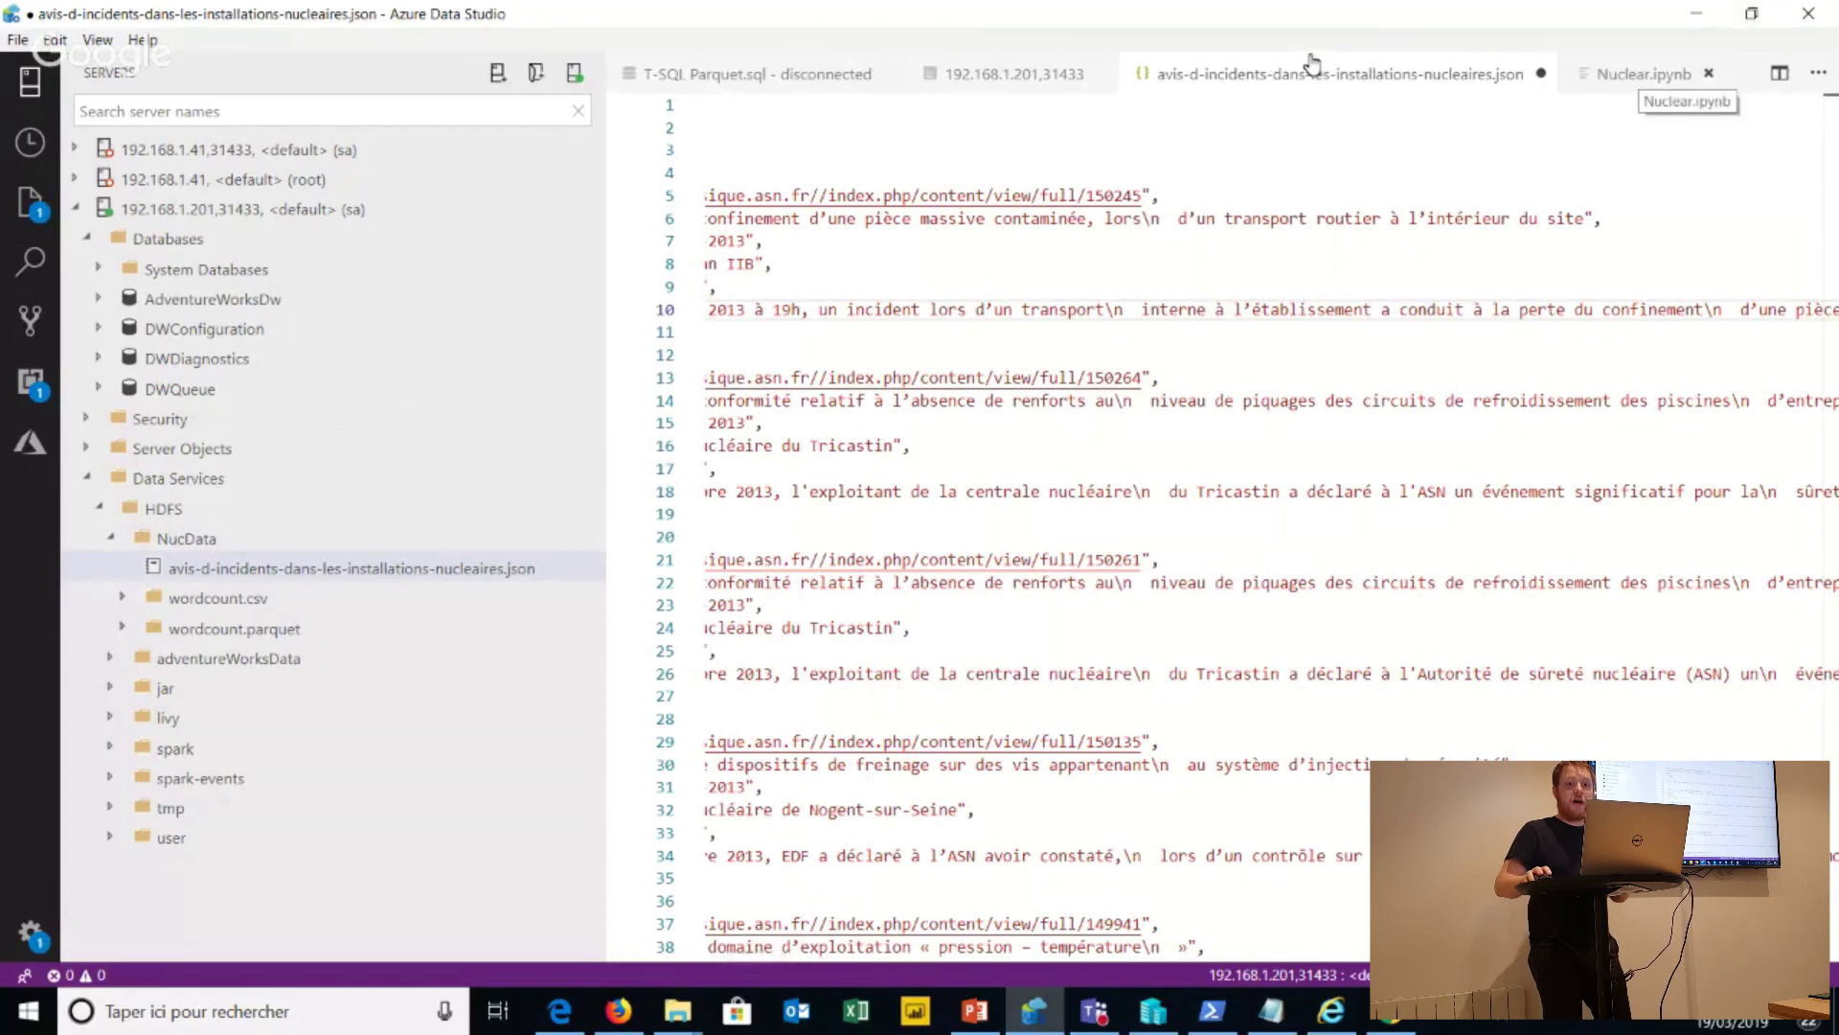
Open the 192.168.1.201,31433 dashboard and compare its SQL Server 2019 (Preview) tasks with its SQL Server Big Data Cluster tasks.
left_click(1644, 74)
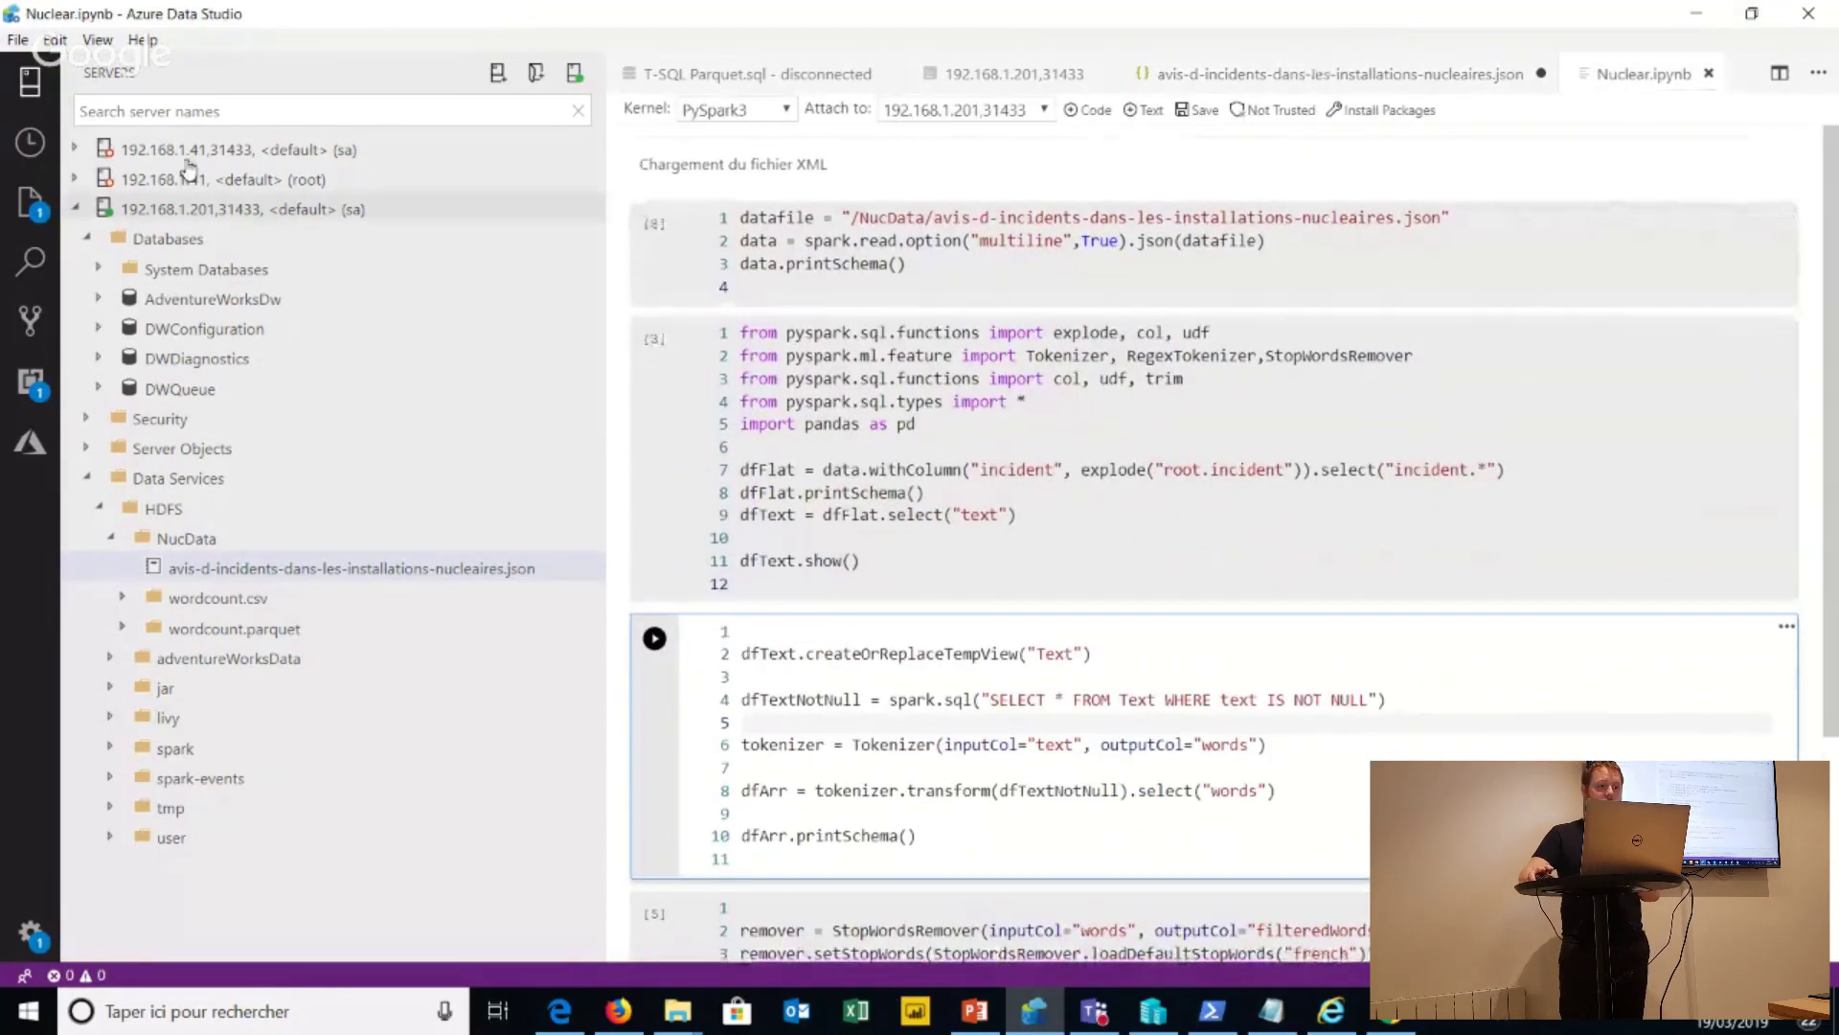
left_click(285, 203)
right_click(316, 198)
left_click(359, 224)
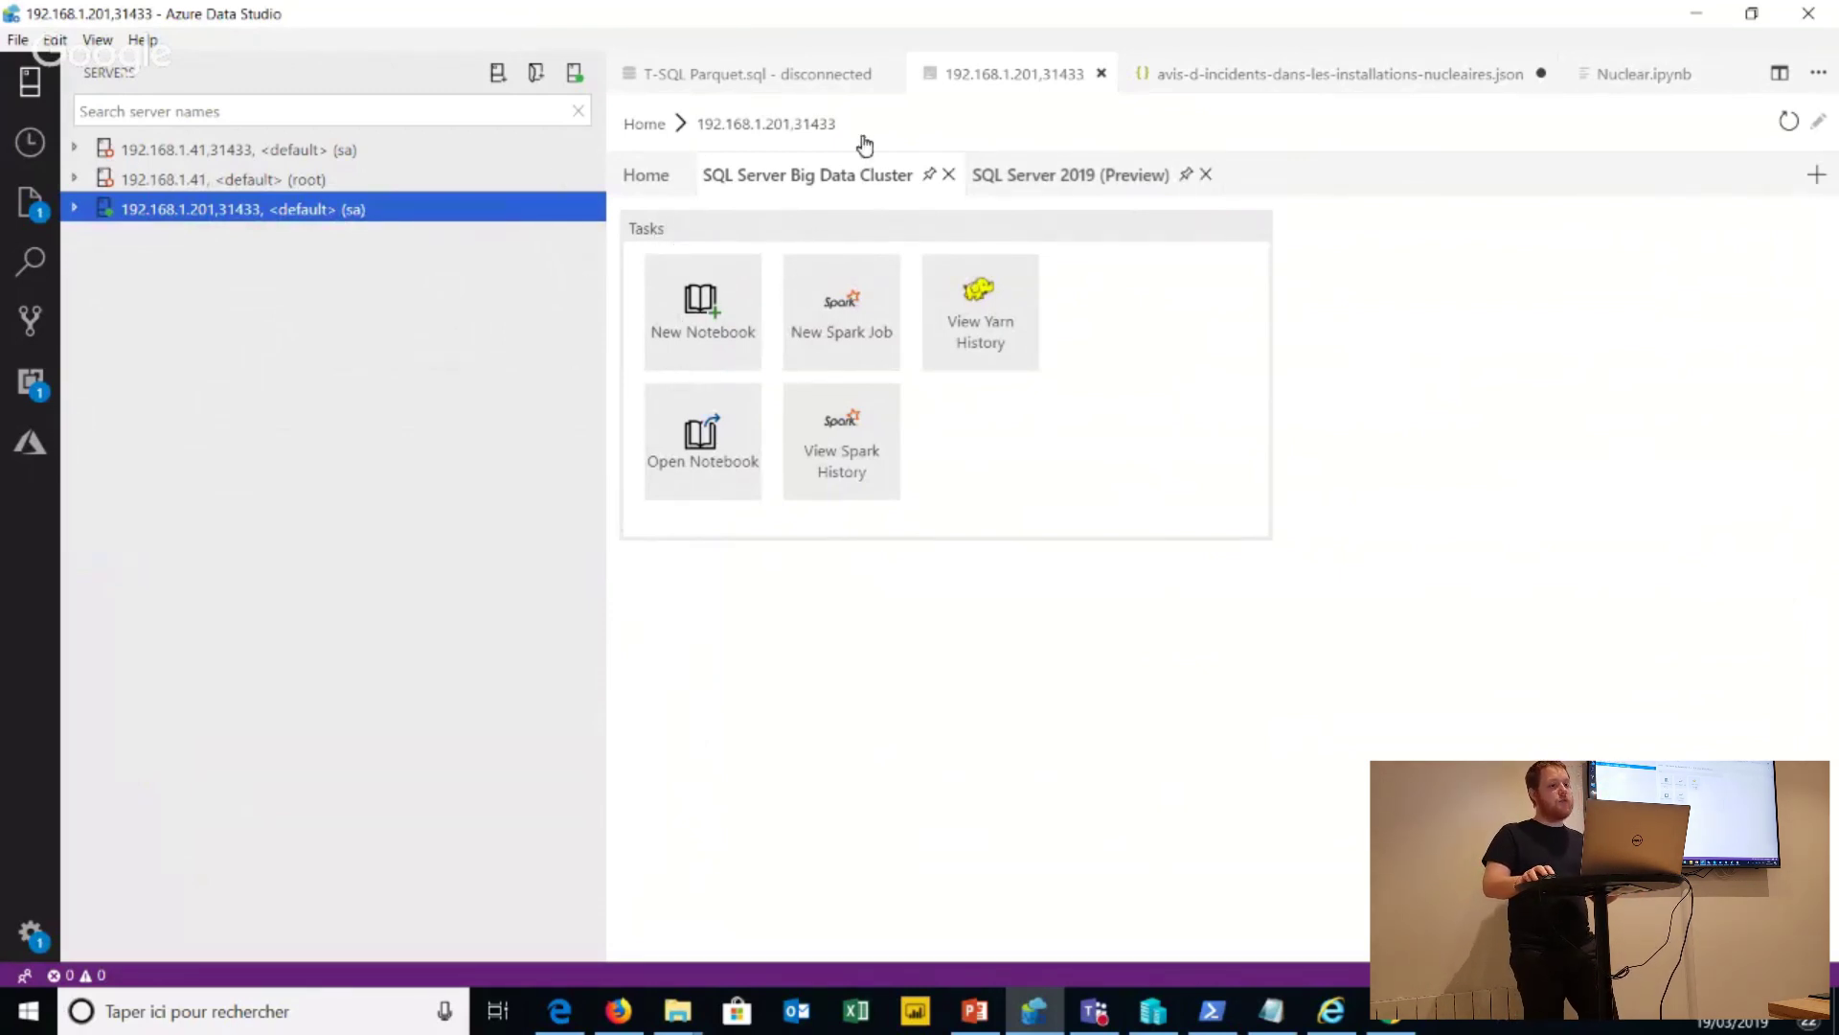
left_click(1070, 175)
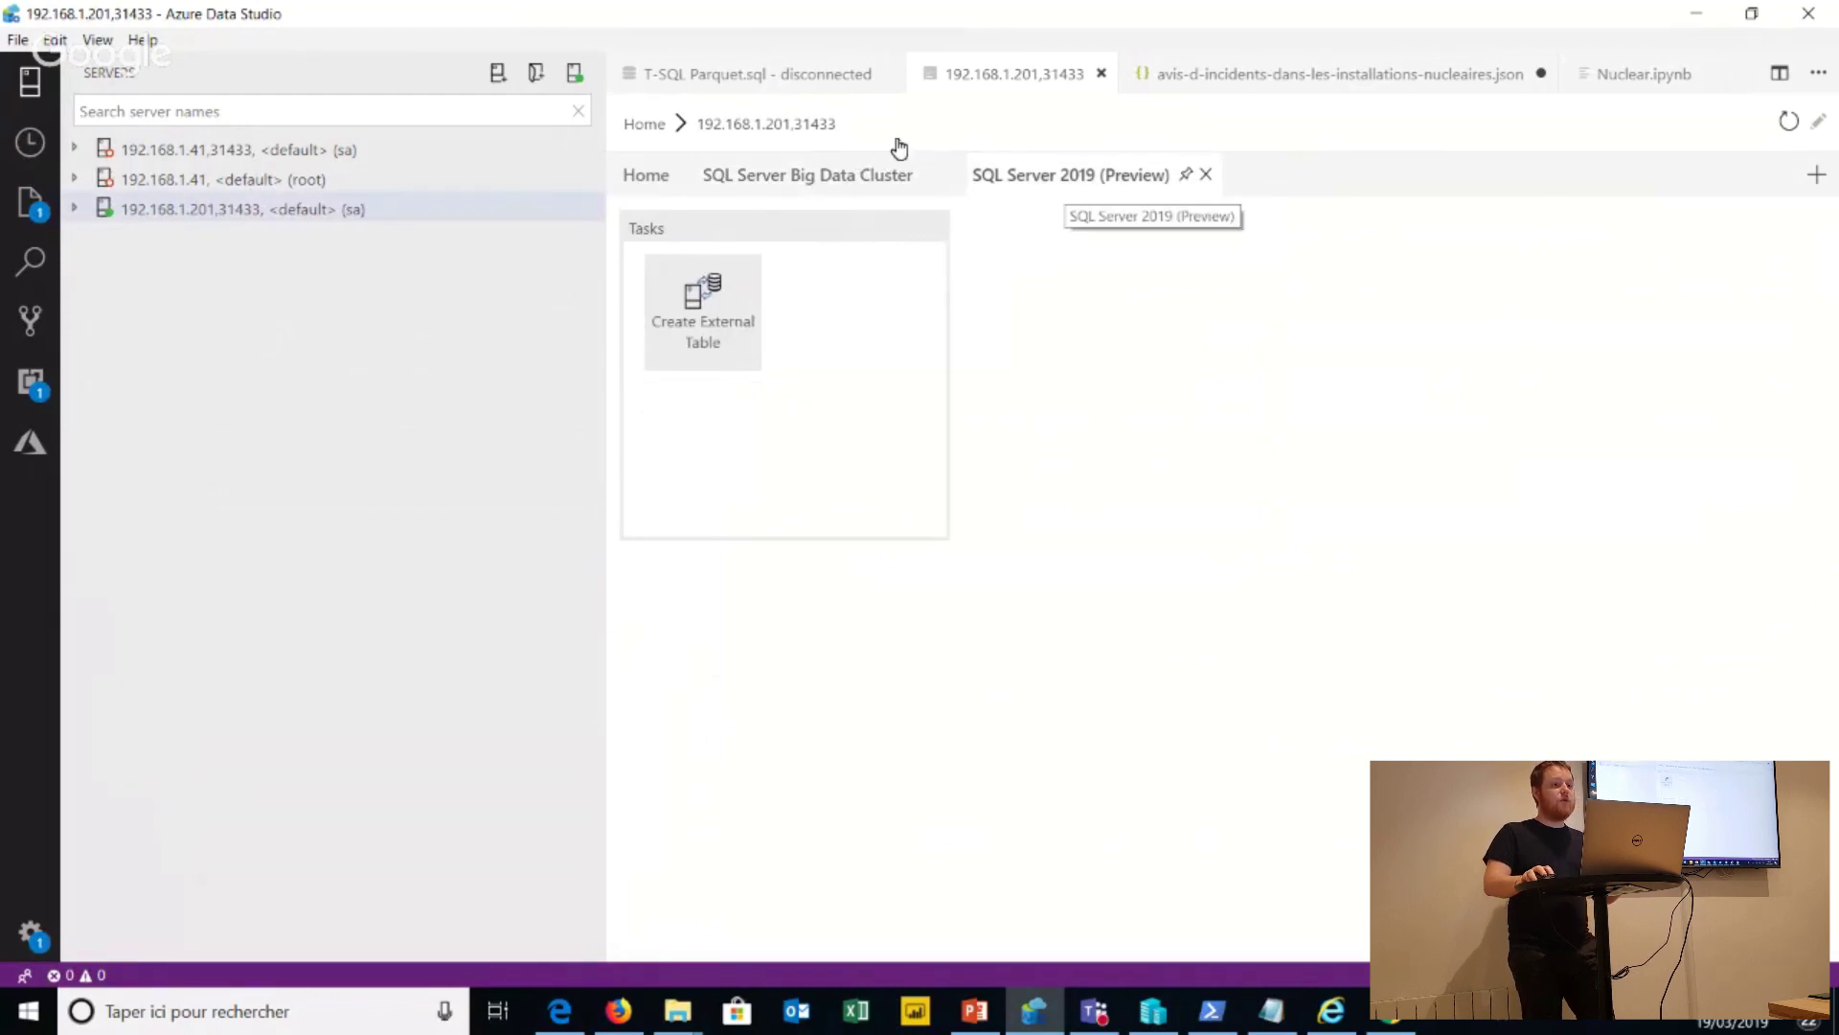
left_click(808, 174)
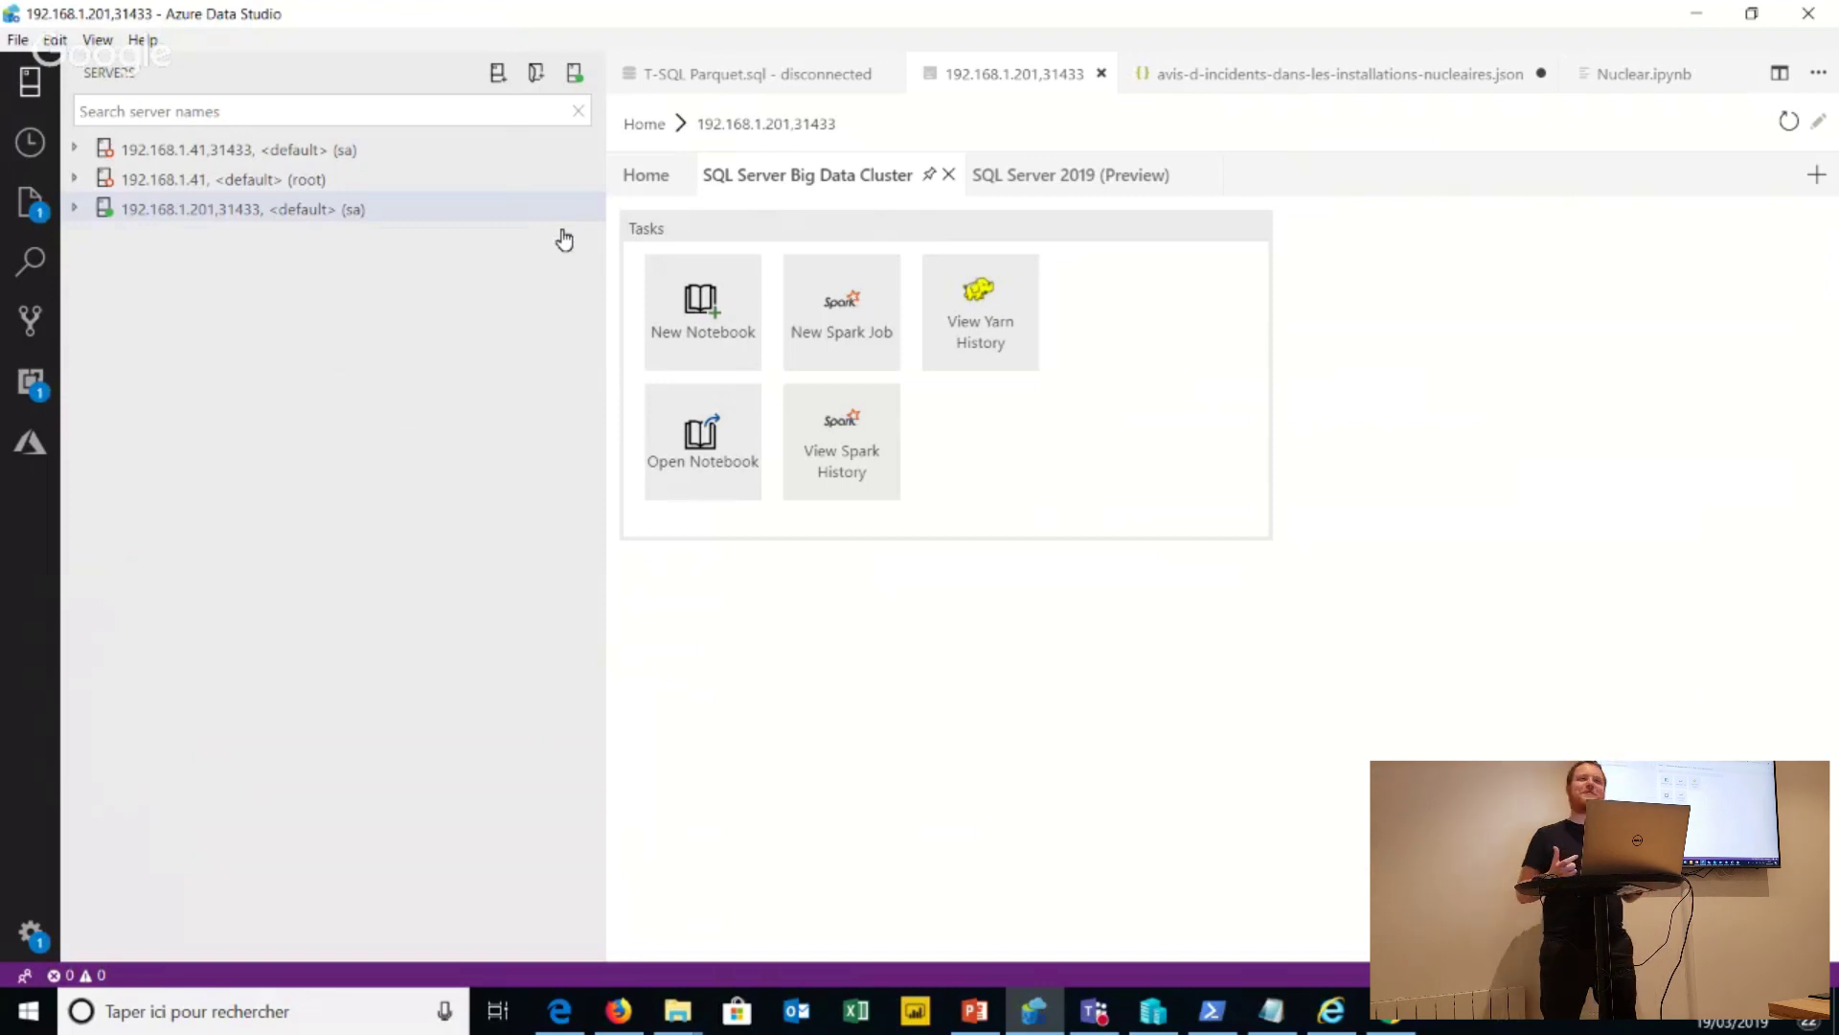
Run the first code cell of Nuclear.ipynb, which loads the nuclear incidents JSON file and prints its schema.
left_click(748, 74)
key("ctrl+Tab")
key("ctrl+Tab")
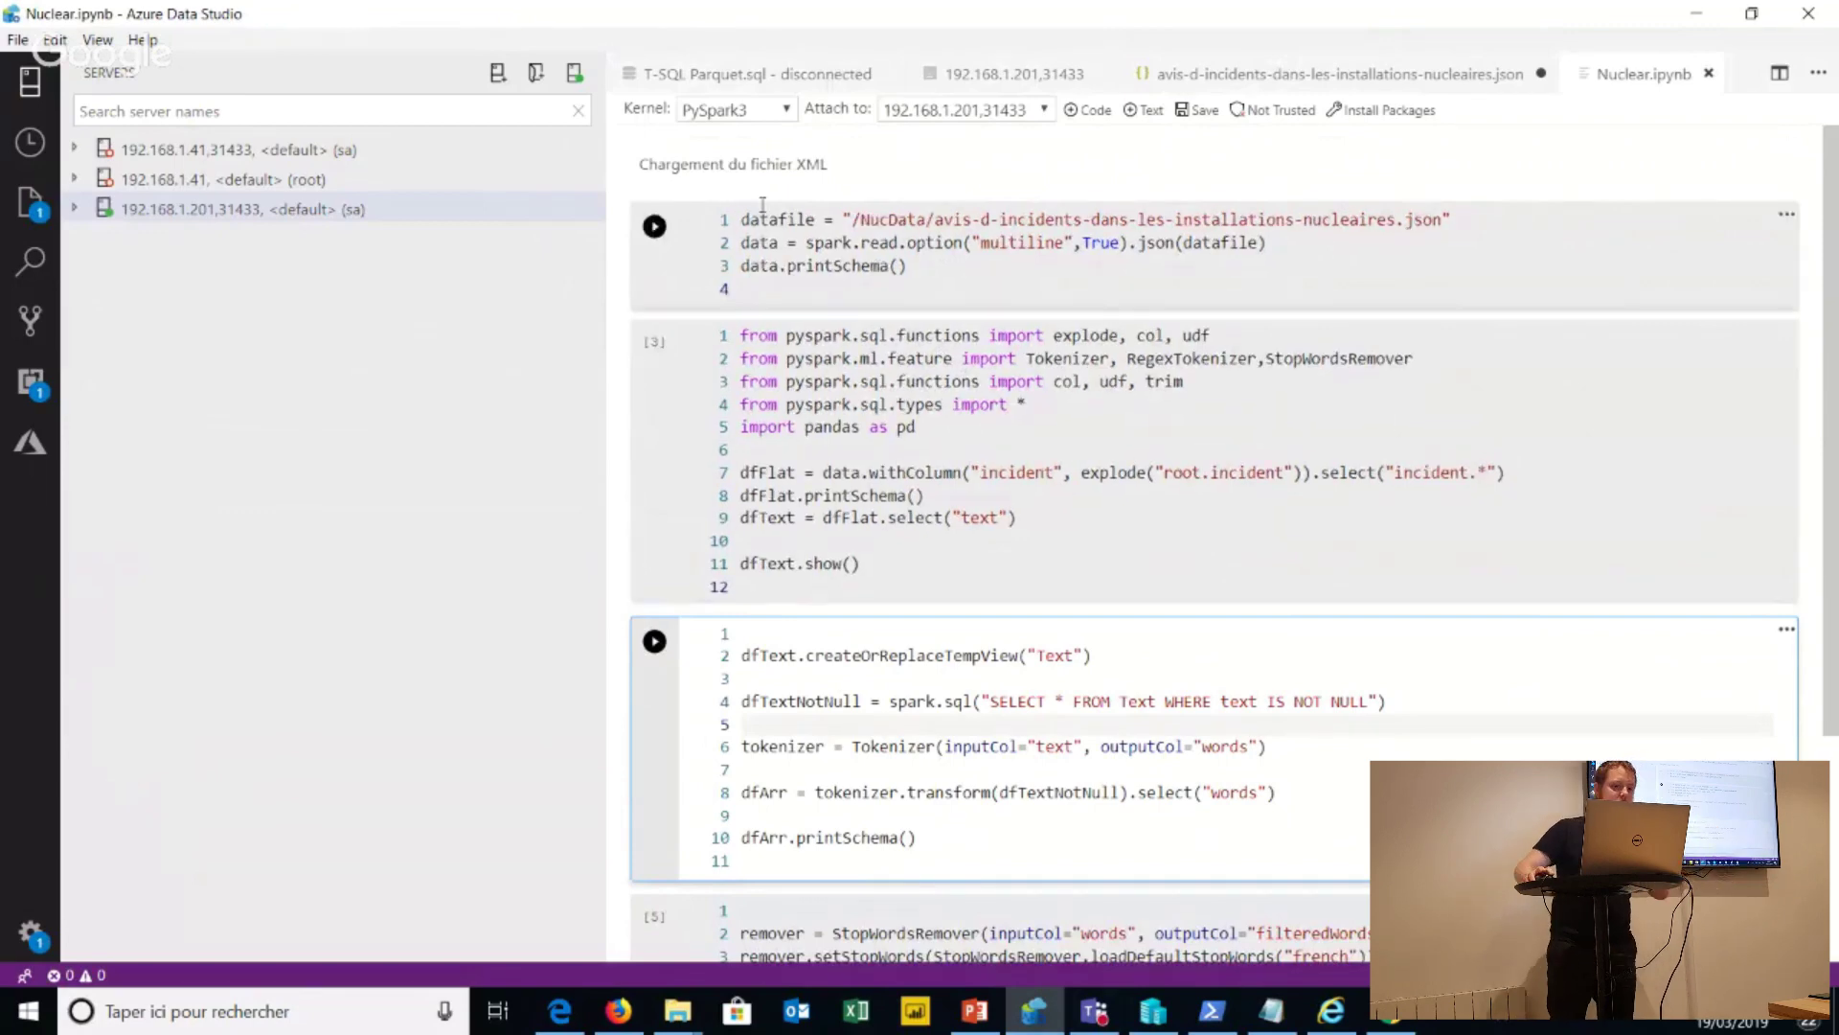
left_click_drag(906, 266, 744, 220)
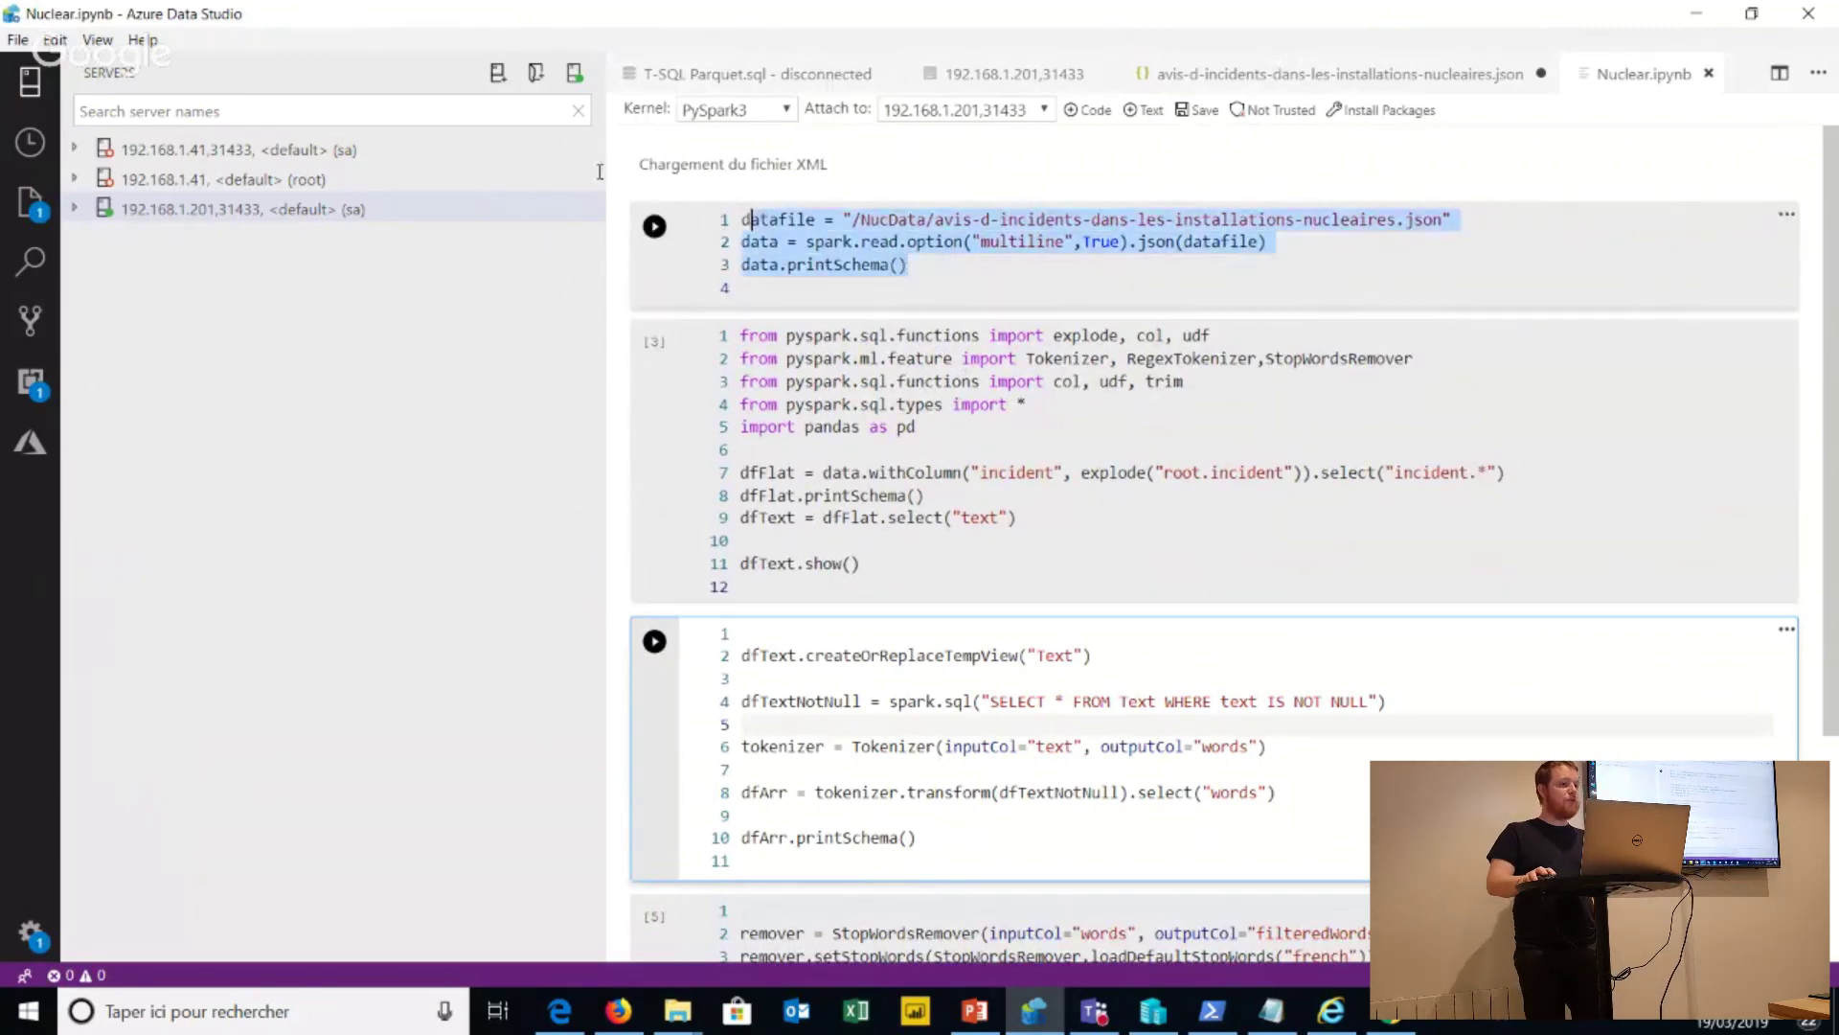
key("ctrl+End")
key("F5")
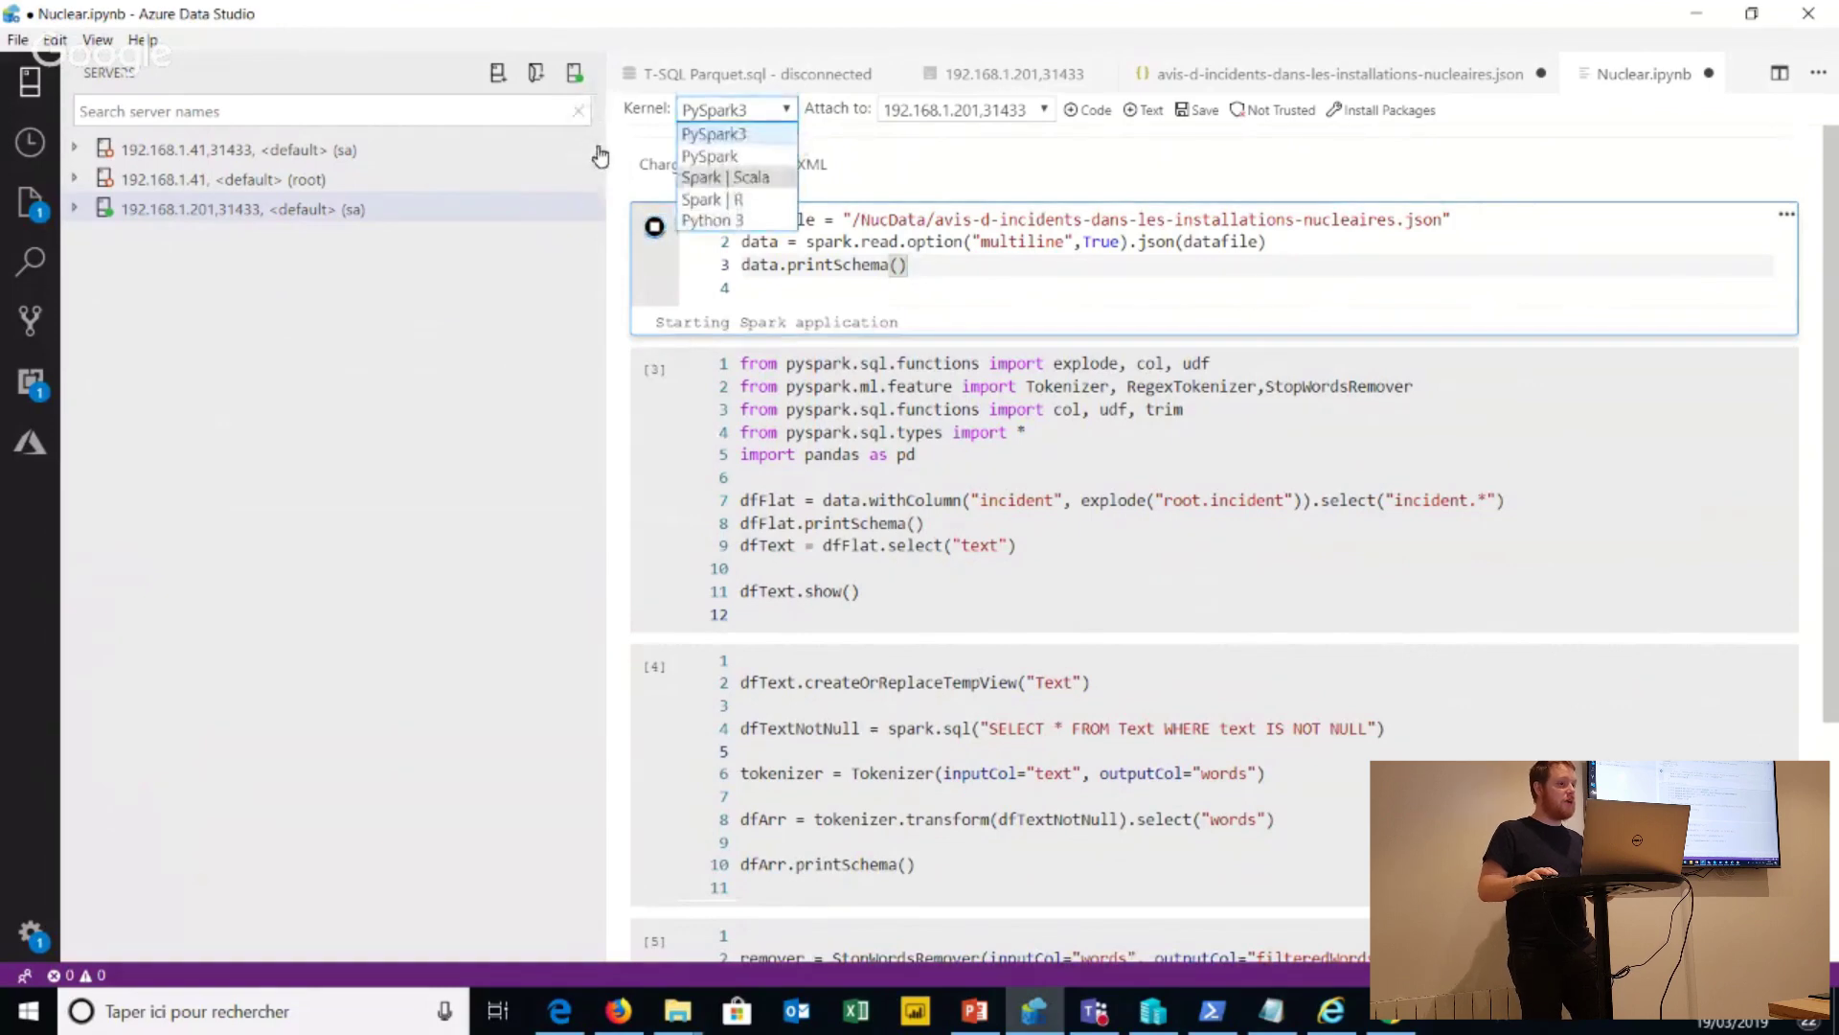
Review the kernels available for the notebook, from PySpark3 to Python 3, keeping PySpark3 selected.
key("Down")
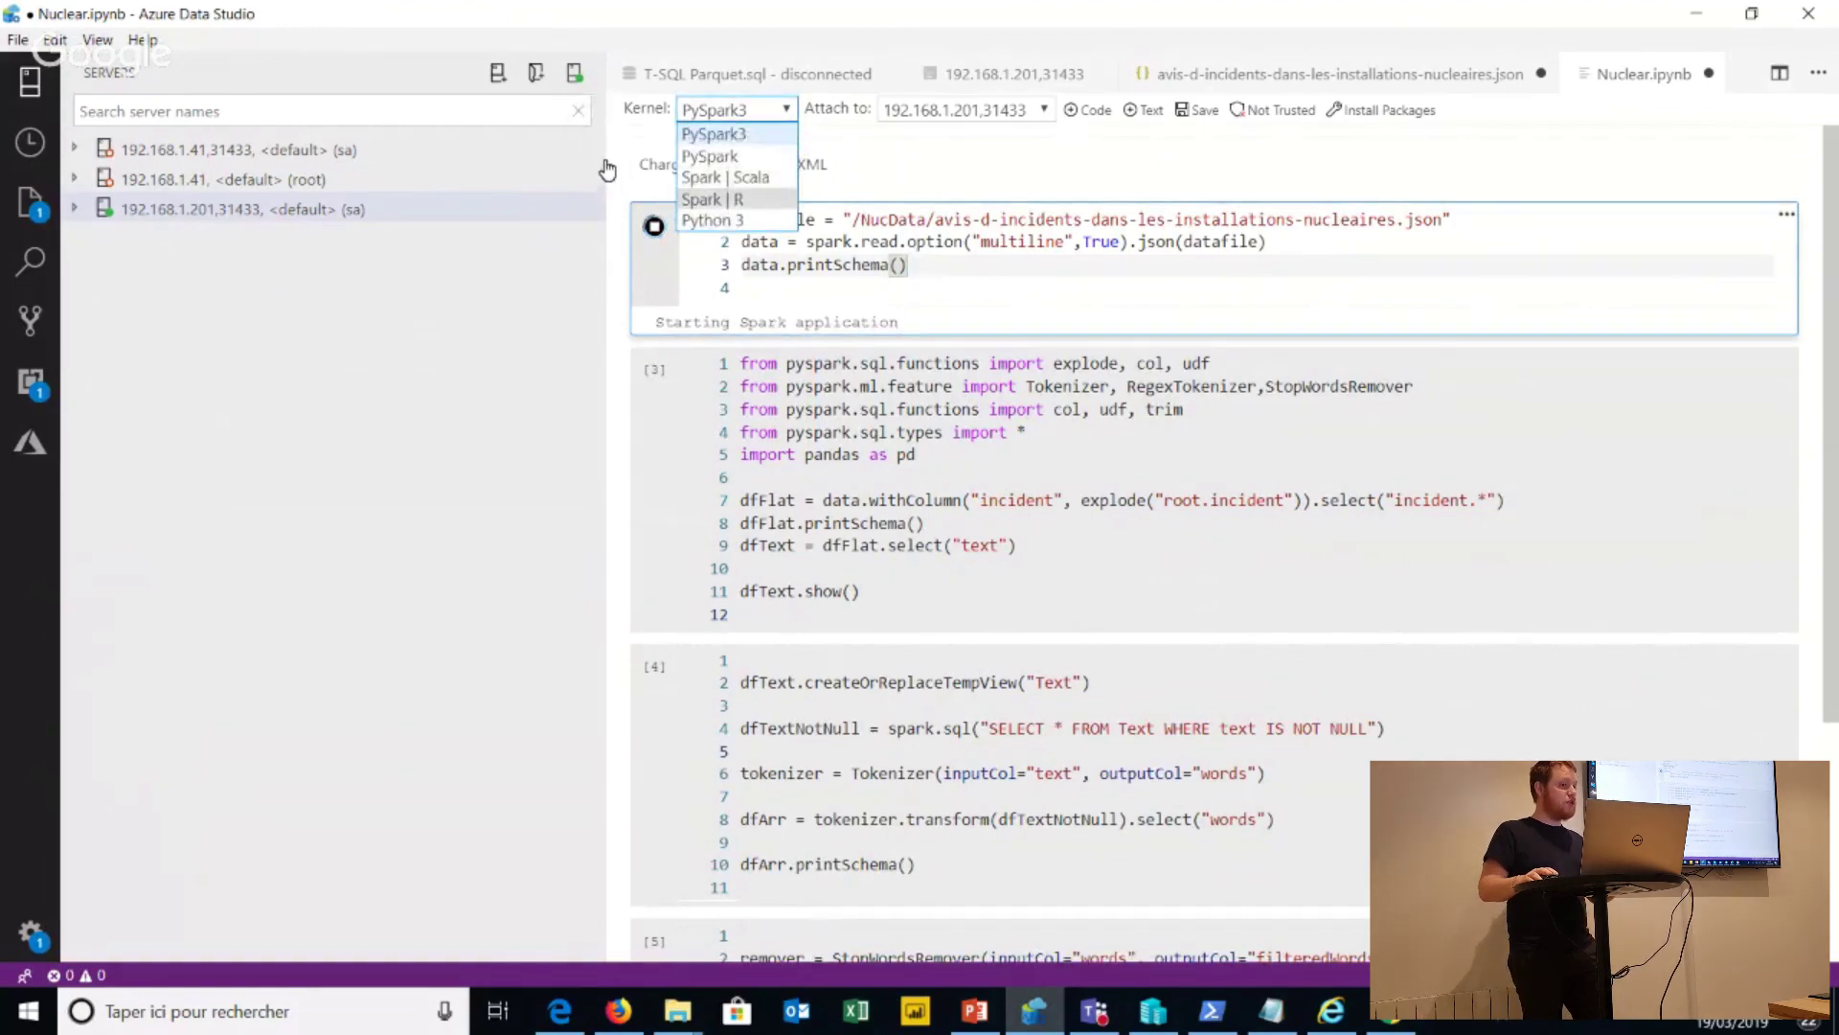
key("Down")
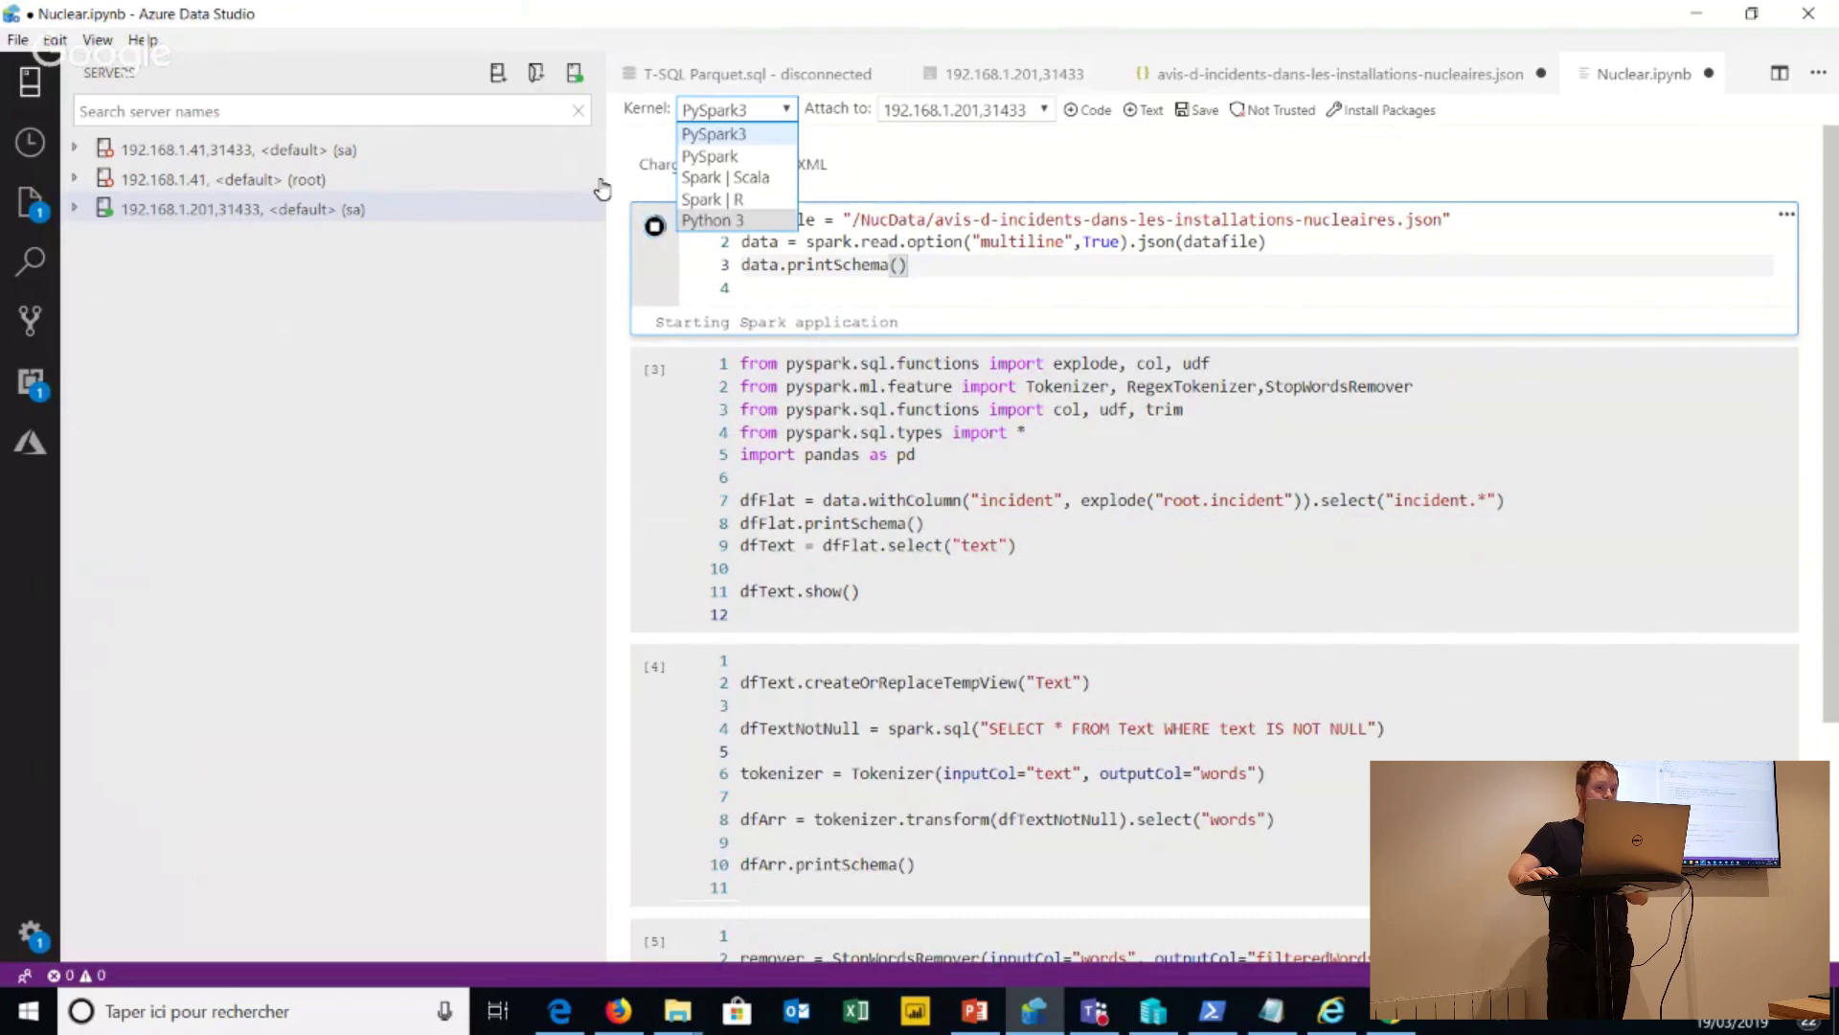
key("Up")
key("Up")
key("Up")
key("Up")
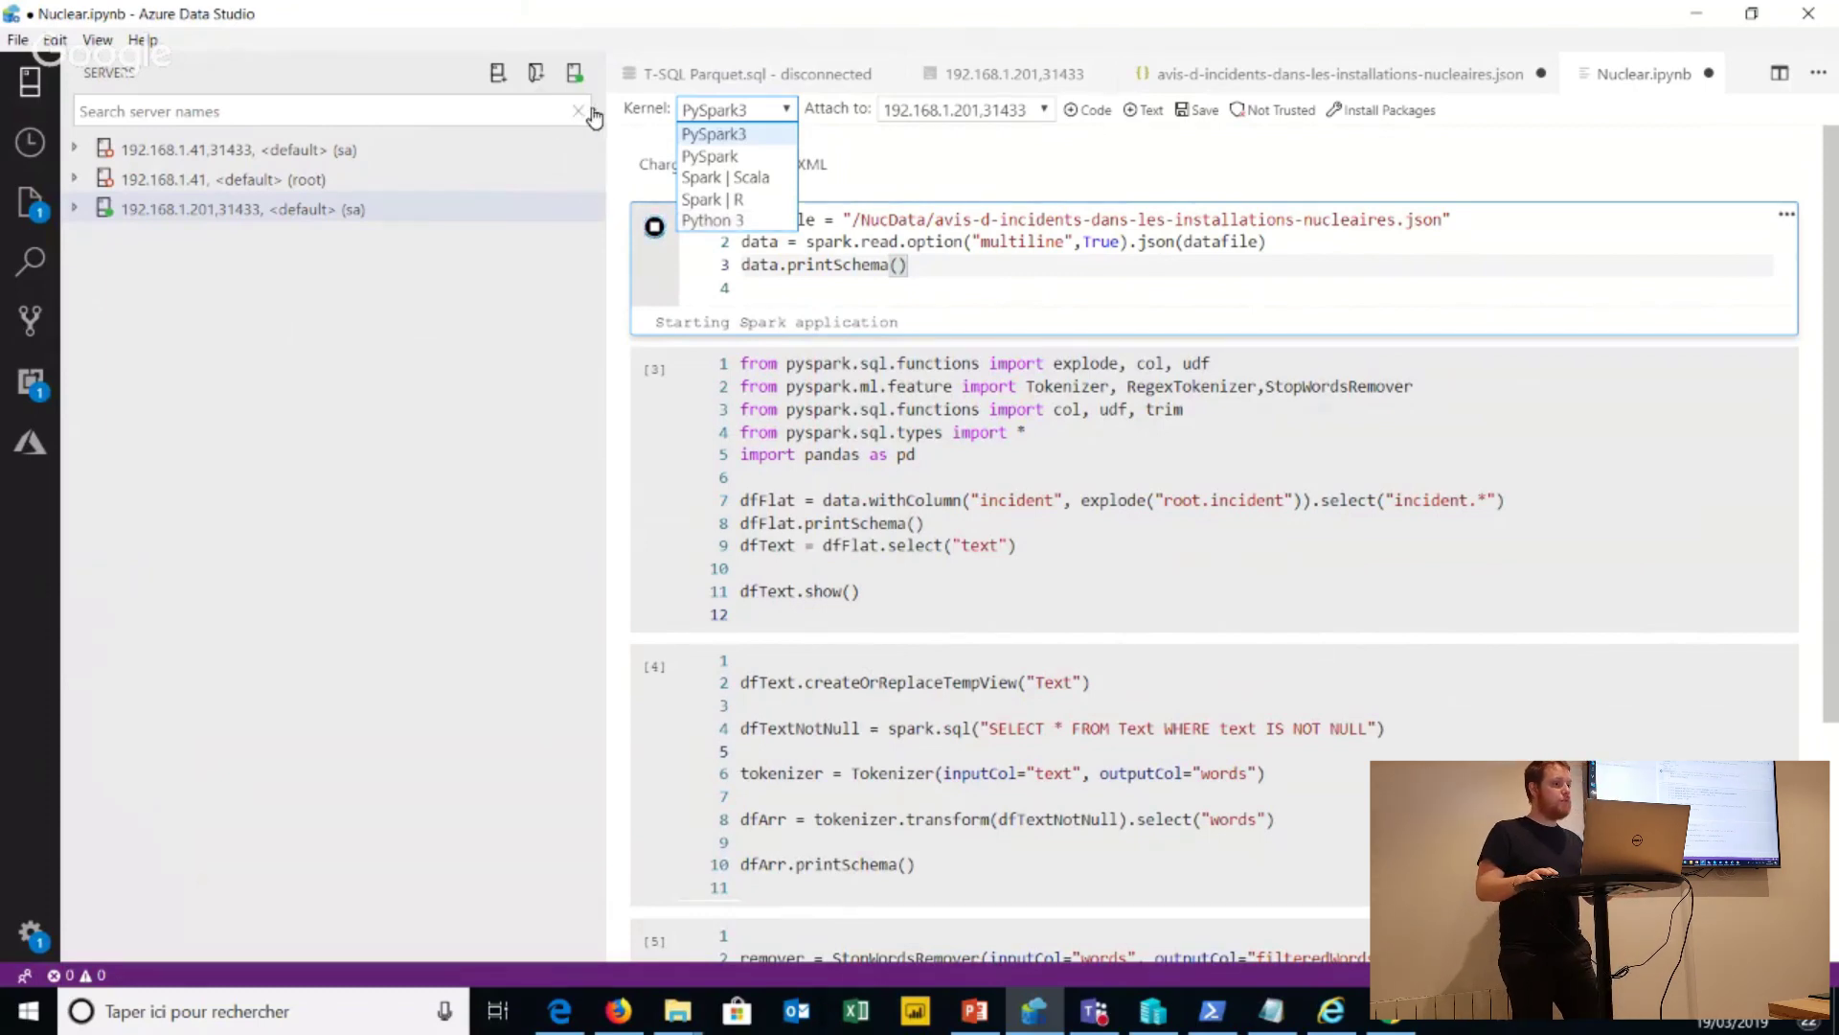
left_click(1008, 241)
key("Down")
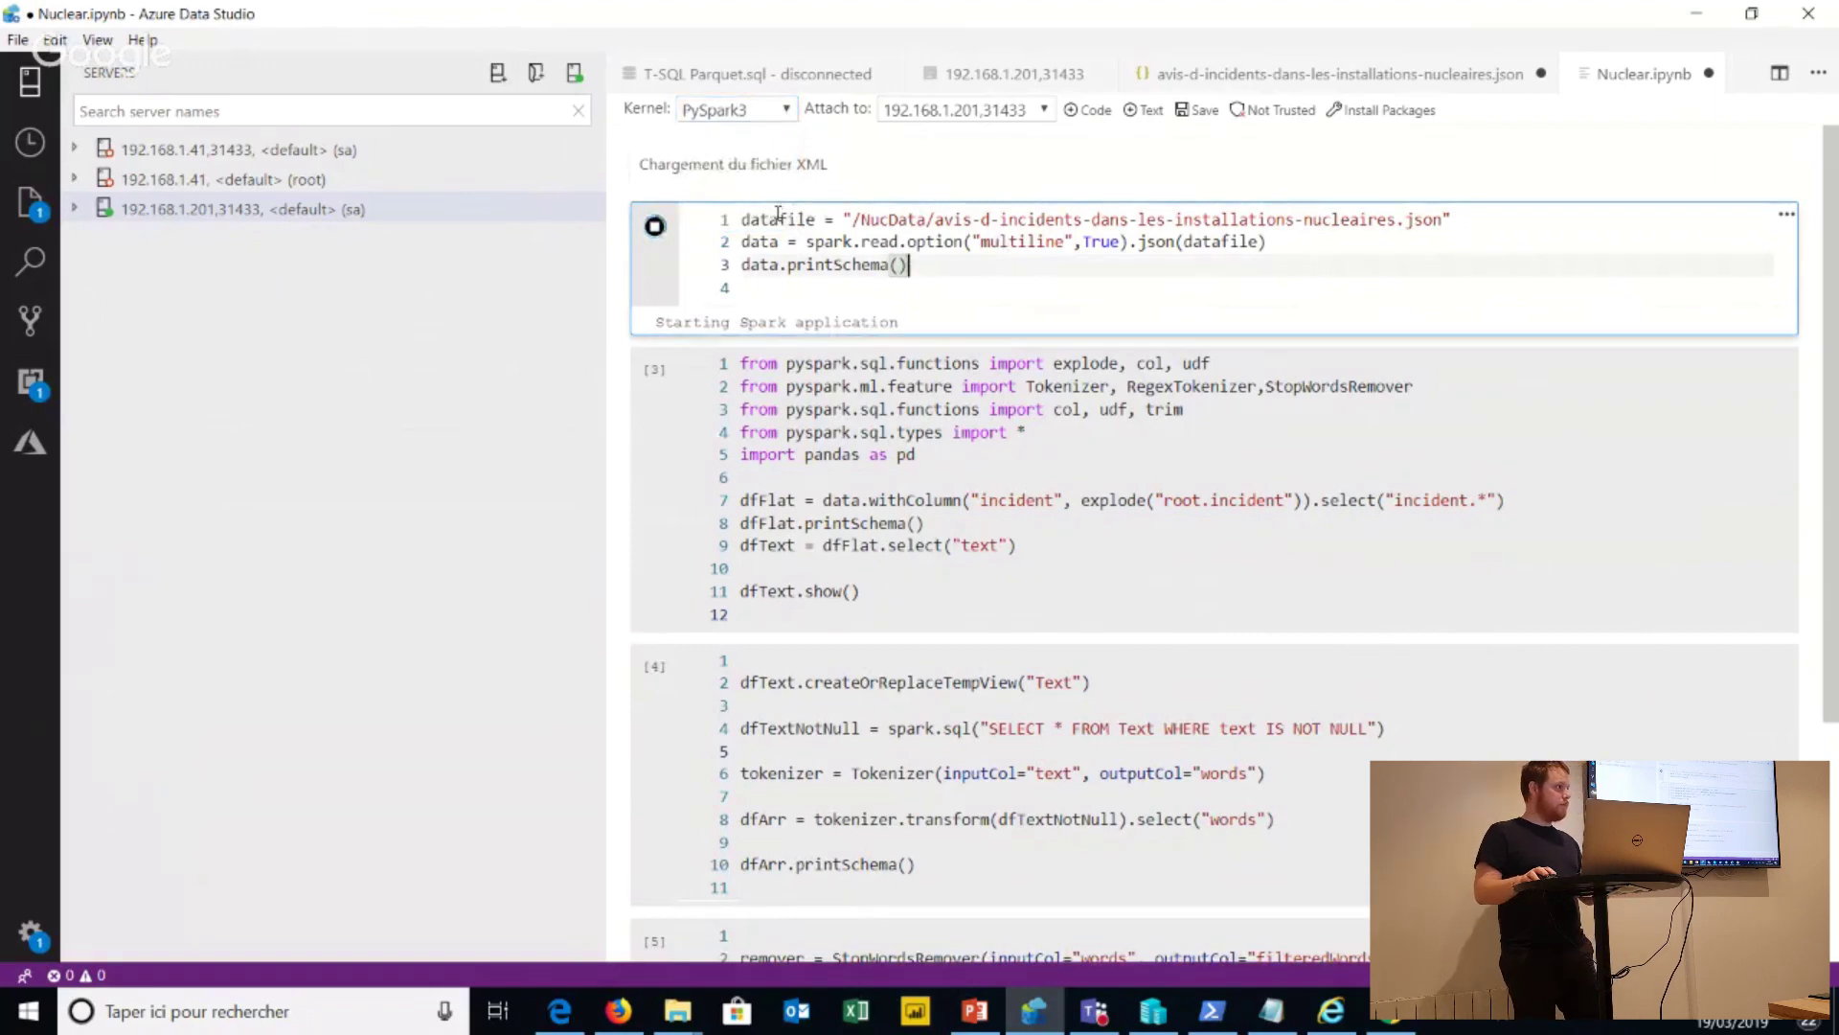
left_click(632, 109)
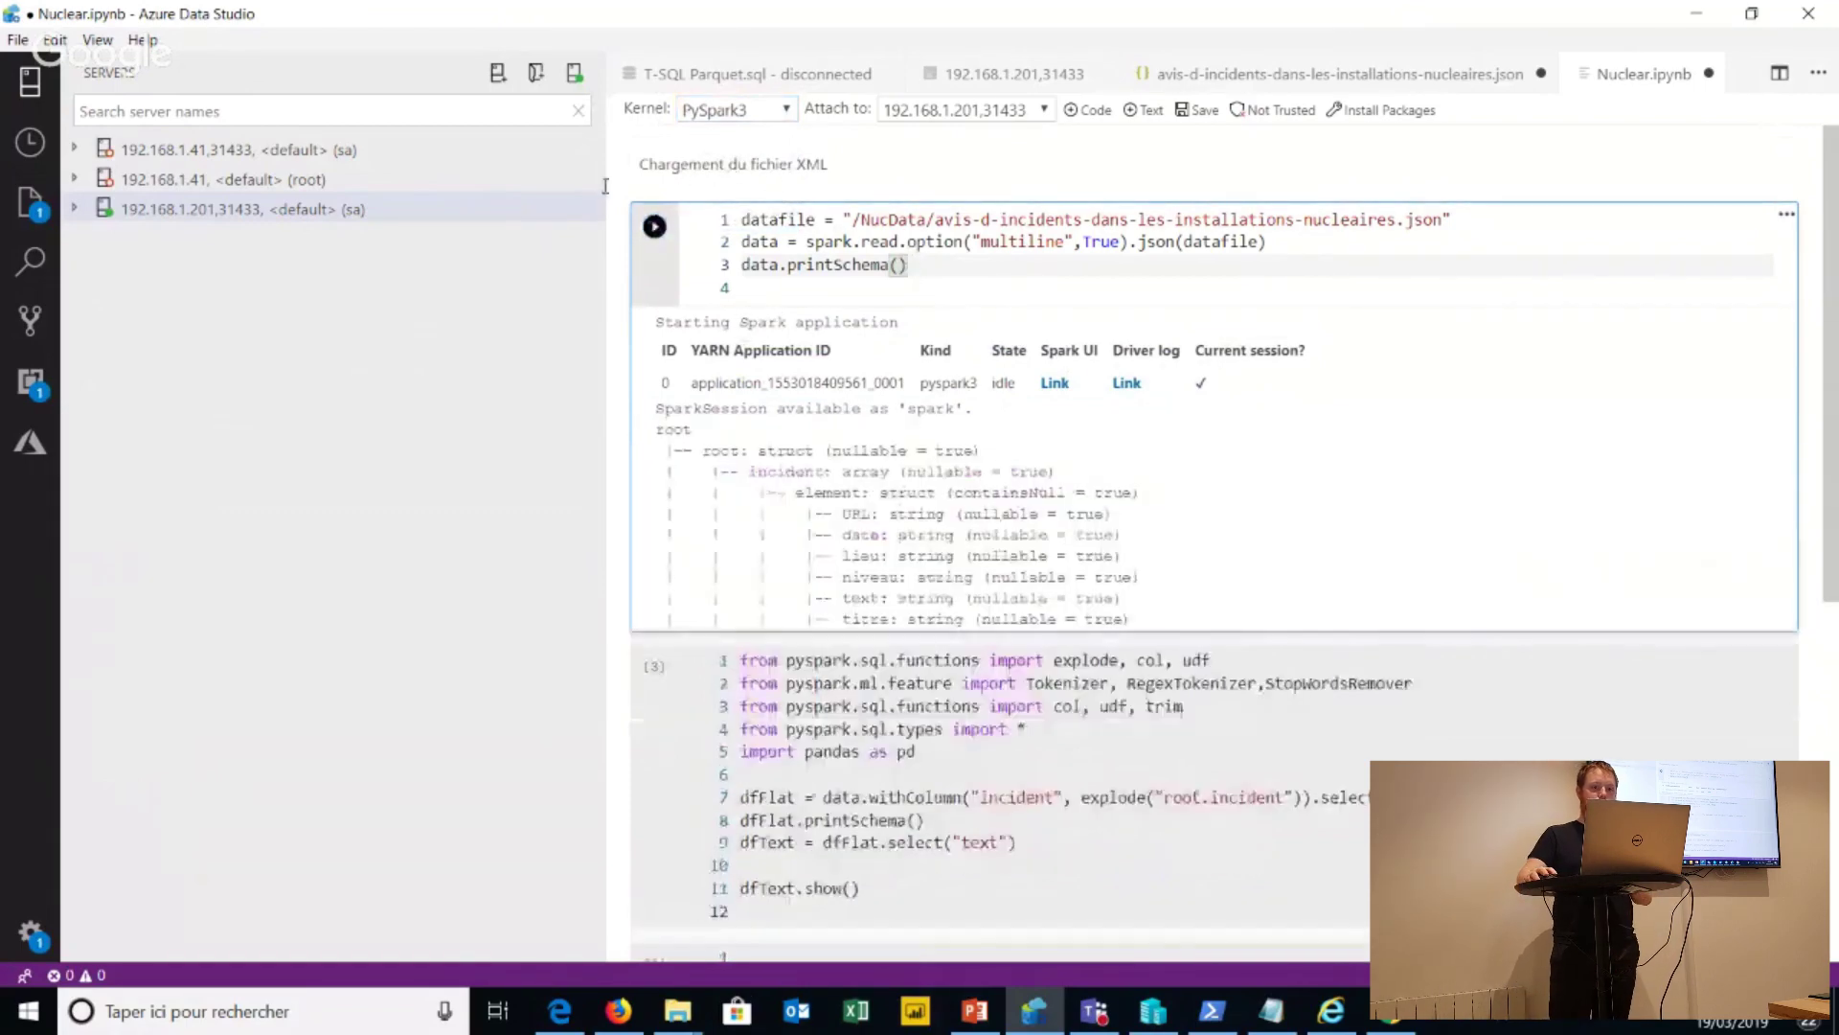
Highlight the spark.read line in the first code cell, its datafile argument and the /NucData JSON path assigned to datafile.
left_click_drag(1267, 242, 594, 206)
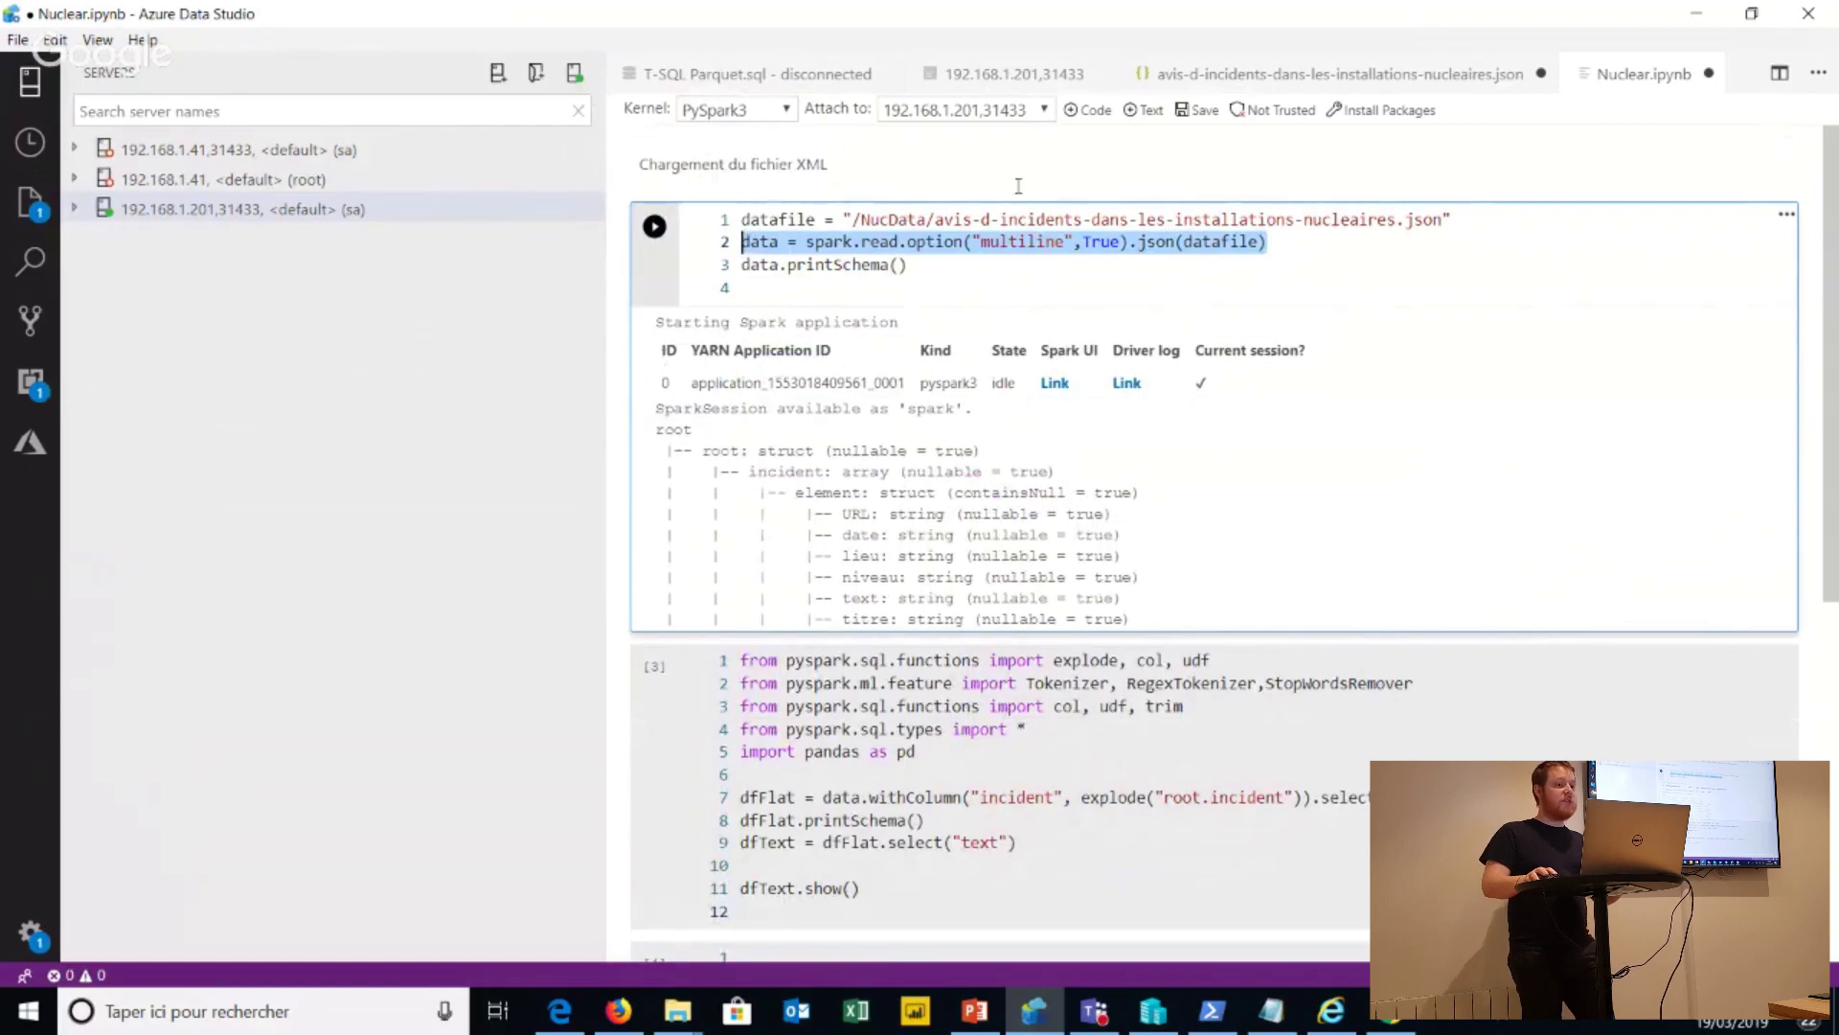
key("End")
key("Left")
key("ctrl+shift+Left")
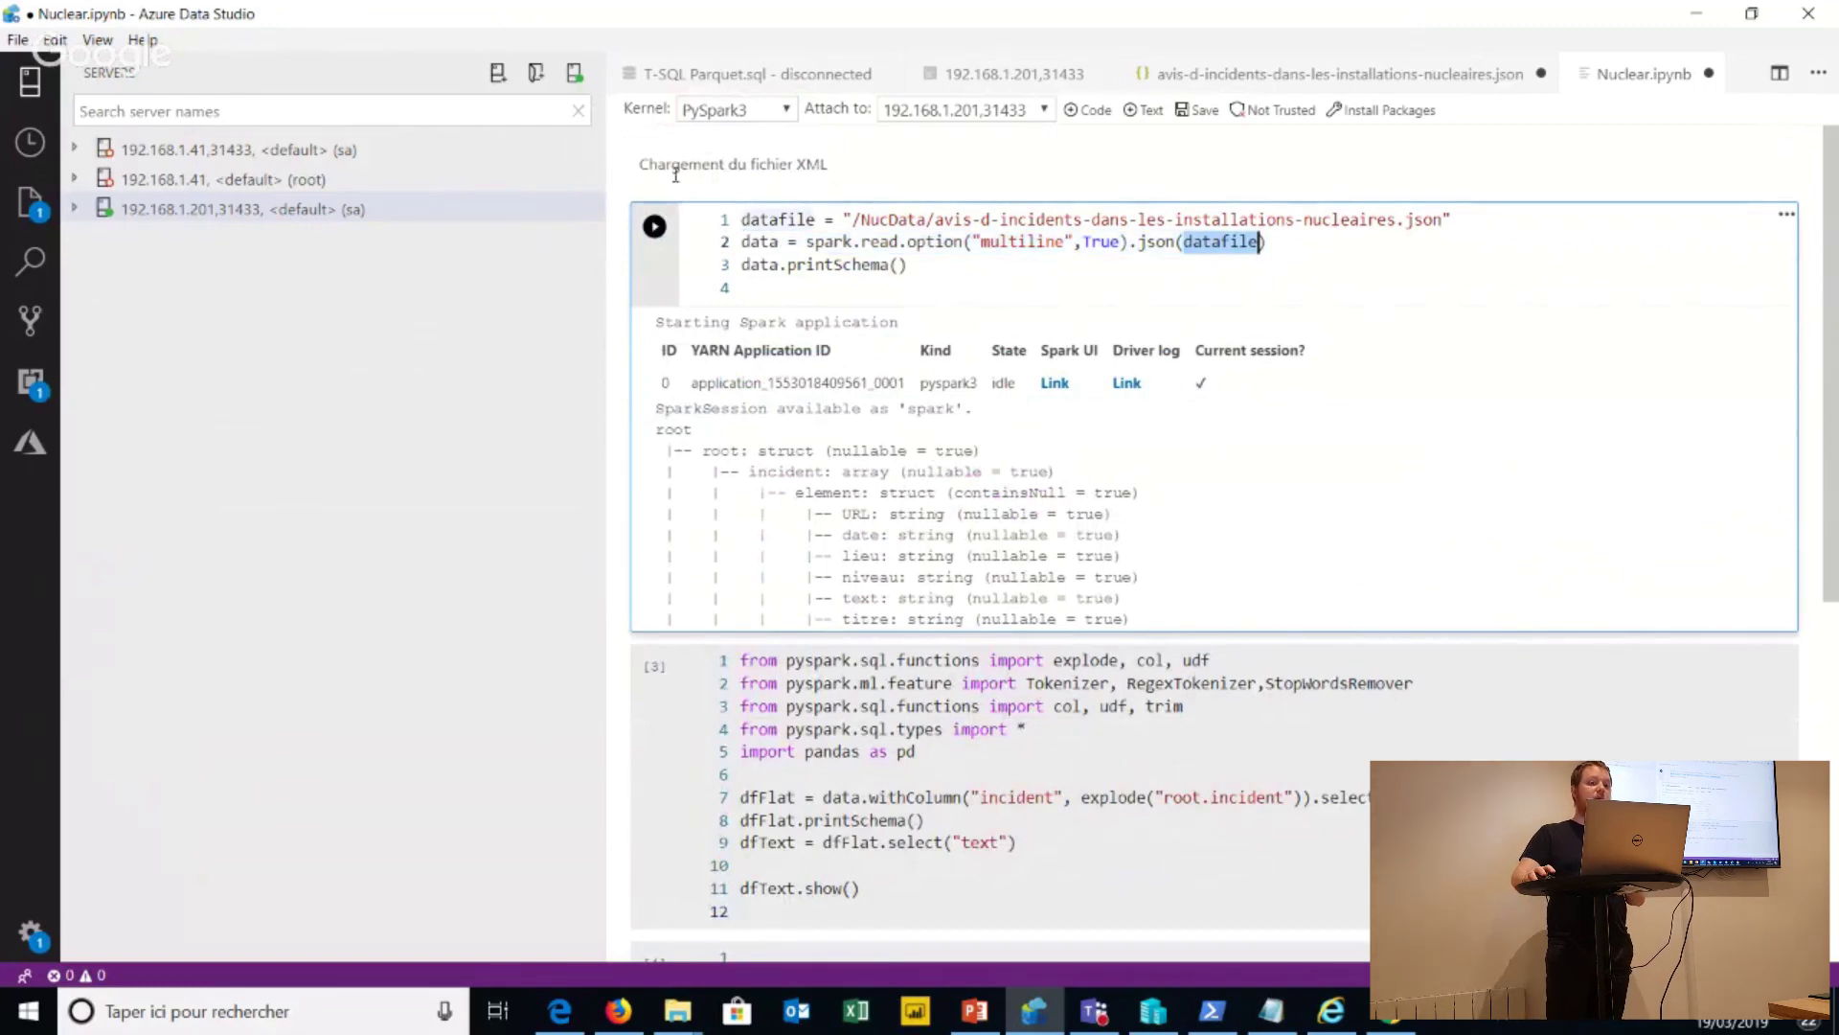
key("Up")
key("Home")
key("ctrl+Right")
key("ctrl+Right")
key("Right")
key("Right")
key("ctrl+shift+Right")
key("ctrl+shift+Right")
key("ctrl+shift+Right")
key("ctrl+shift+Right")
key("ctrl+shift+Right")
key("ctrl+shift+Right")
key("ctrl+shift+Right")
key("ctrl+shift+Right")
key("ctrl+shift+Right")
key("ctrl+shift+Right")
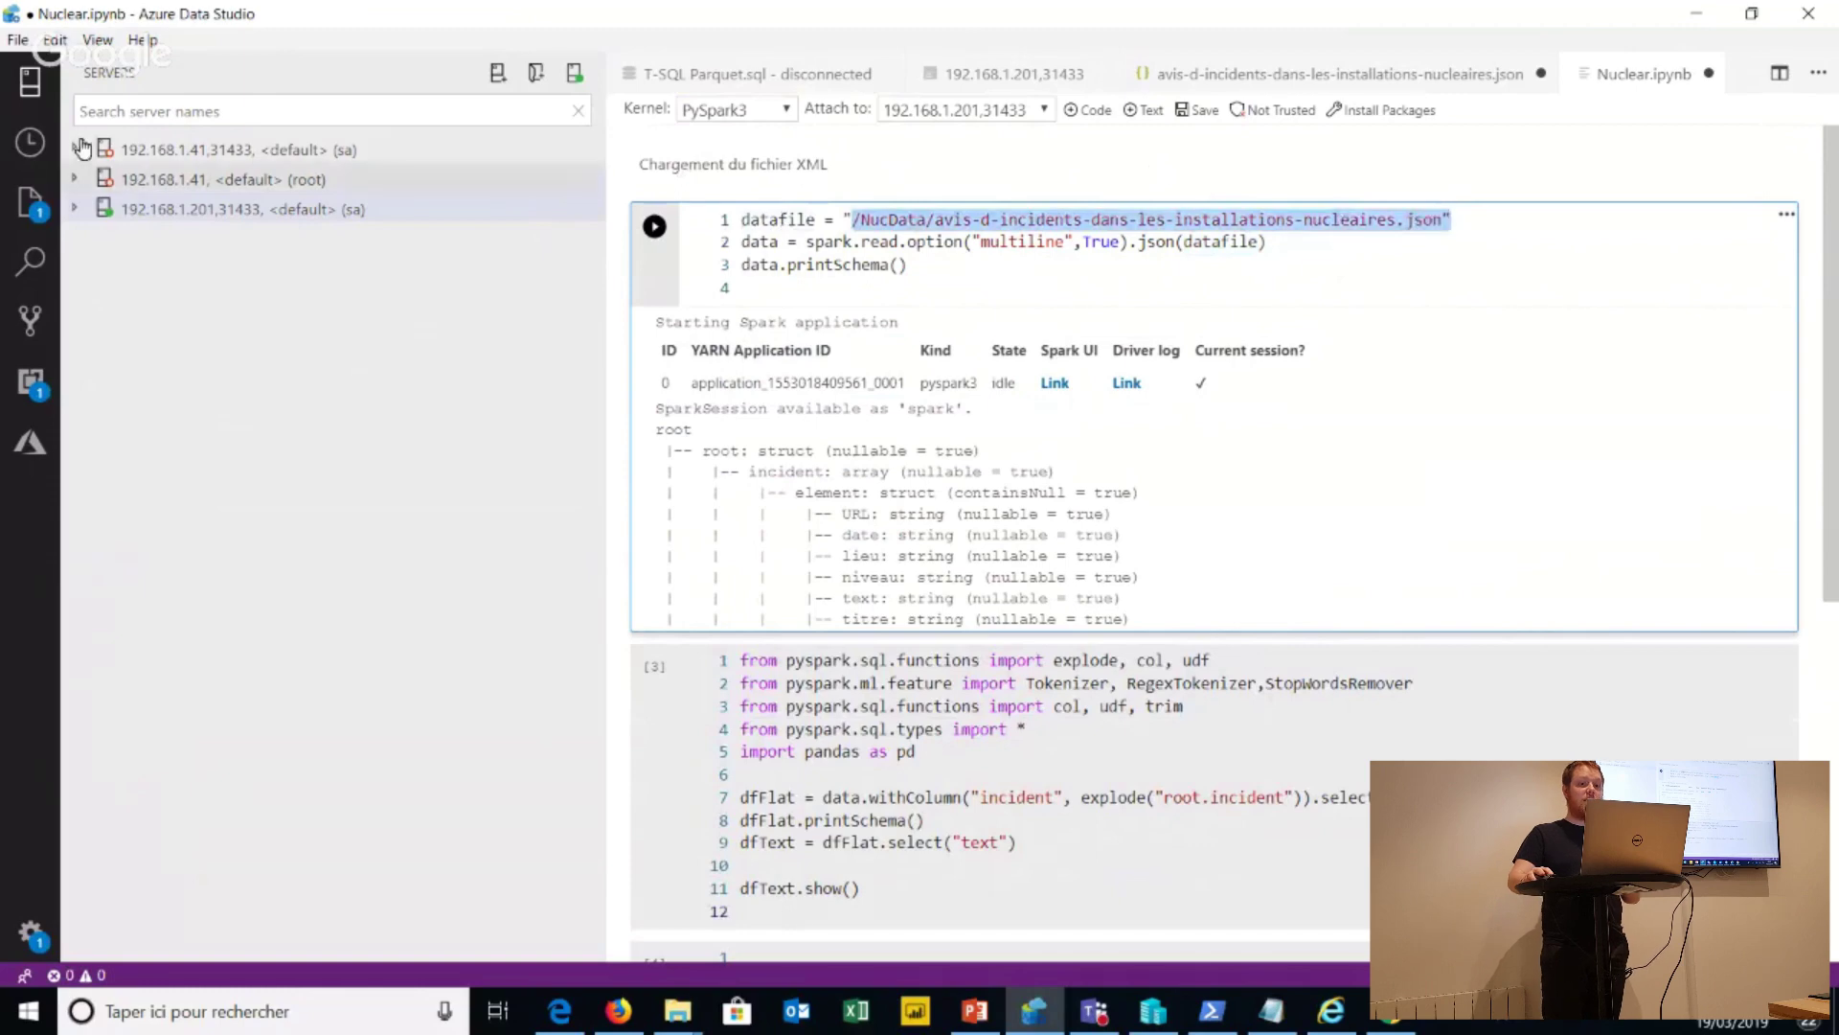
Expand the 192.168.1.201,31433 server and check the actions available for the JSON file in NucData, returning to the first code cell.
left_click(75, 209)
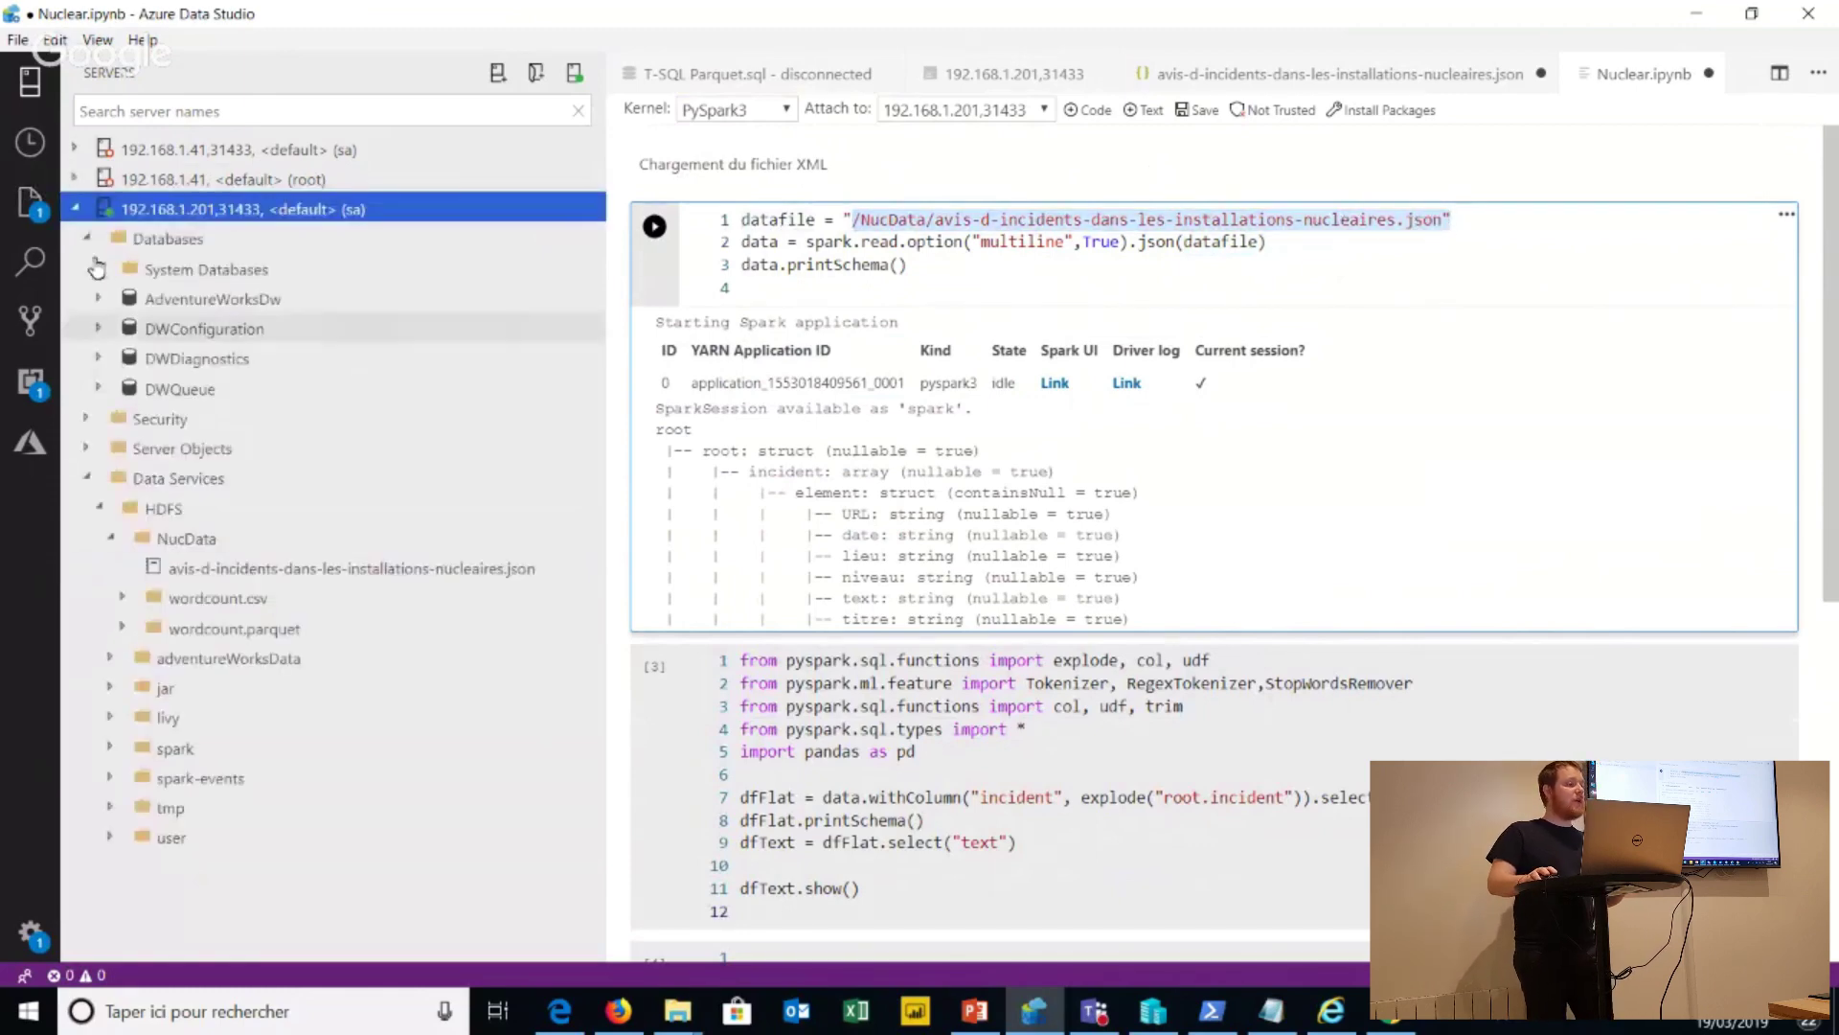
right_click(225, 574)
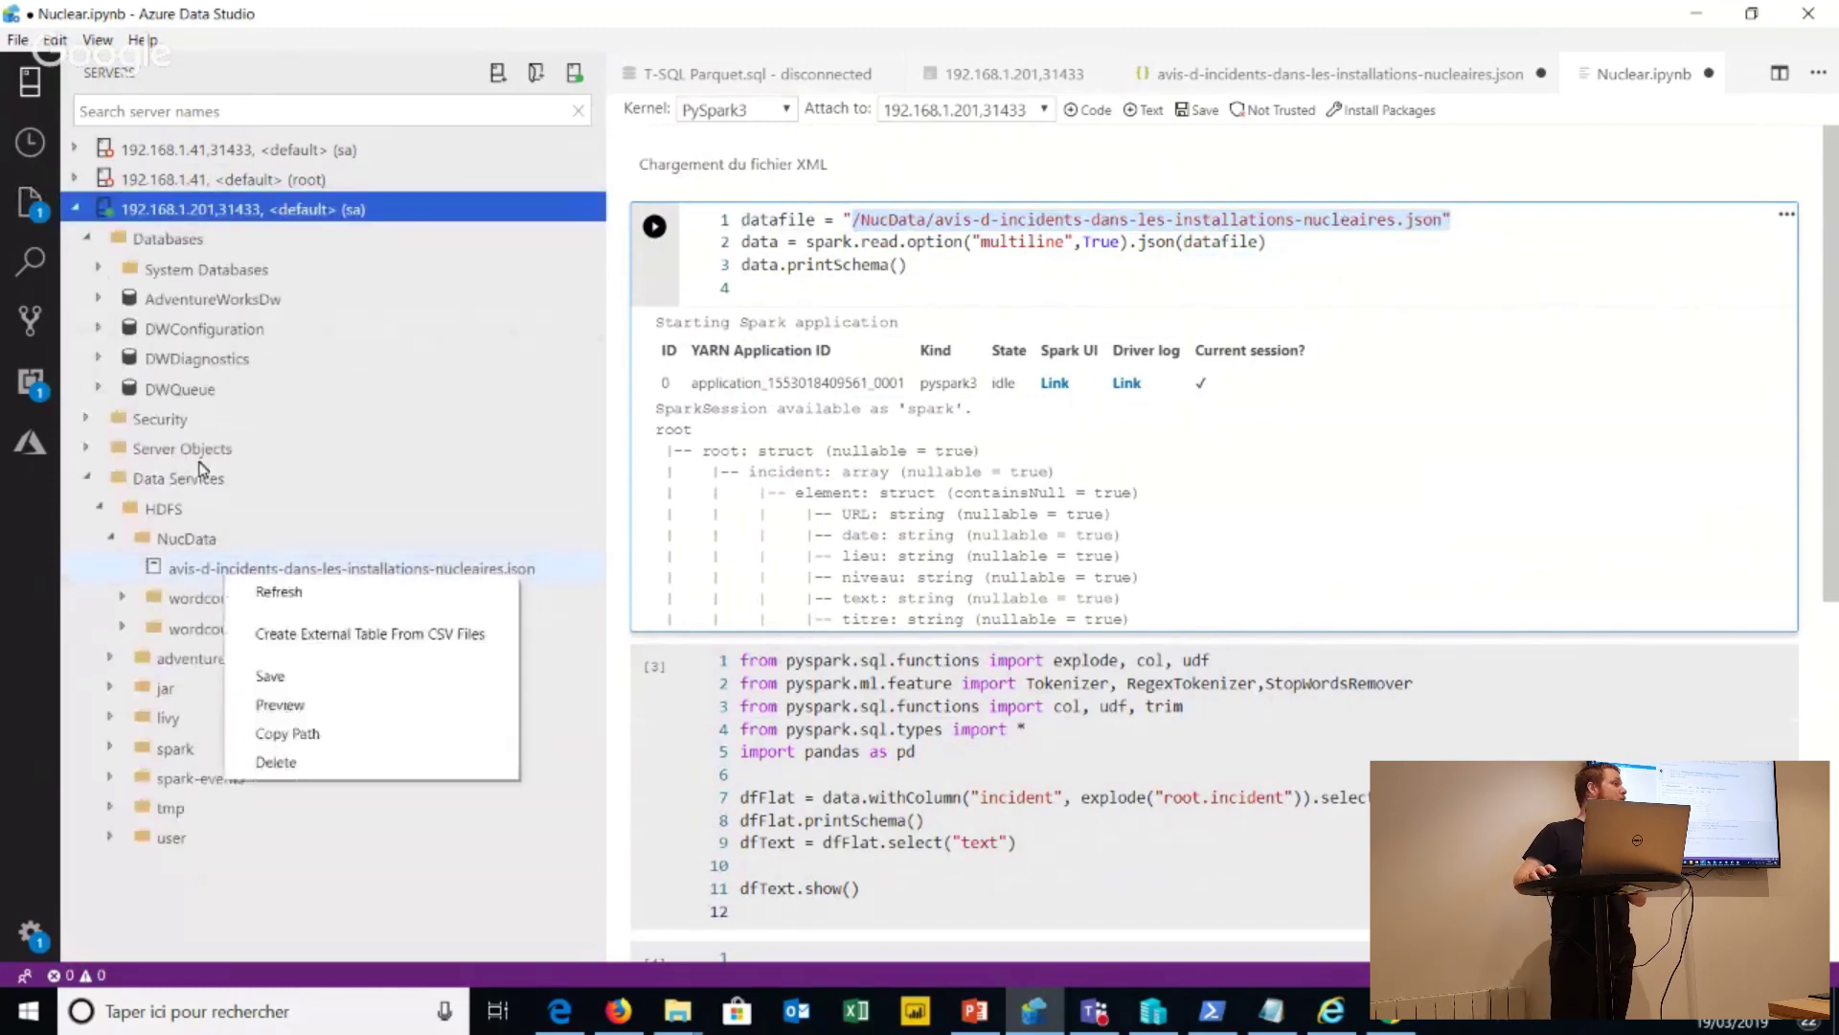
left_click(303, 591)
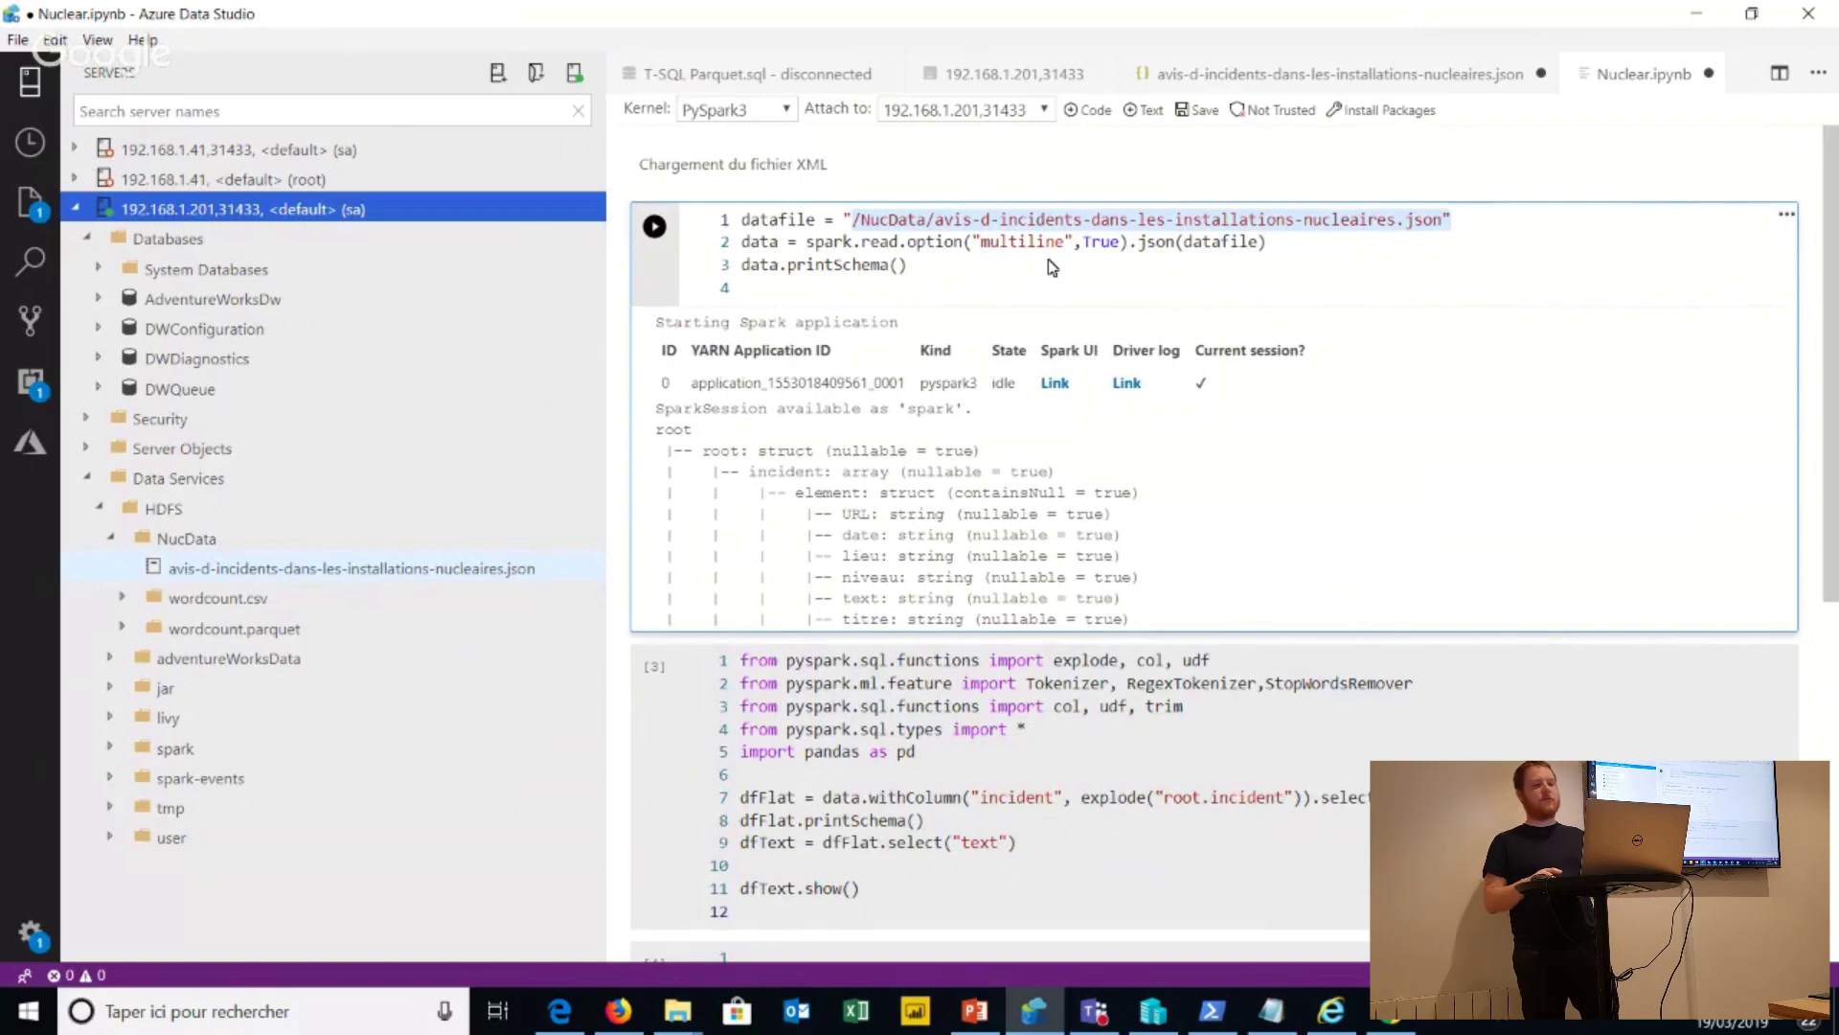
left_click(1144, 209)
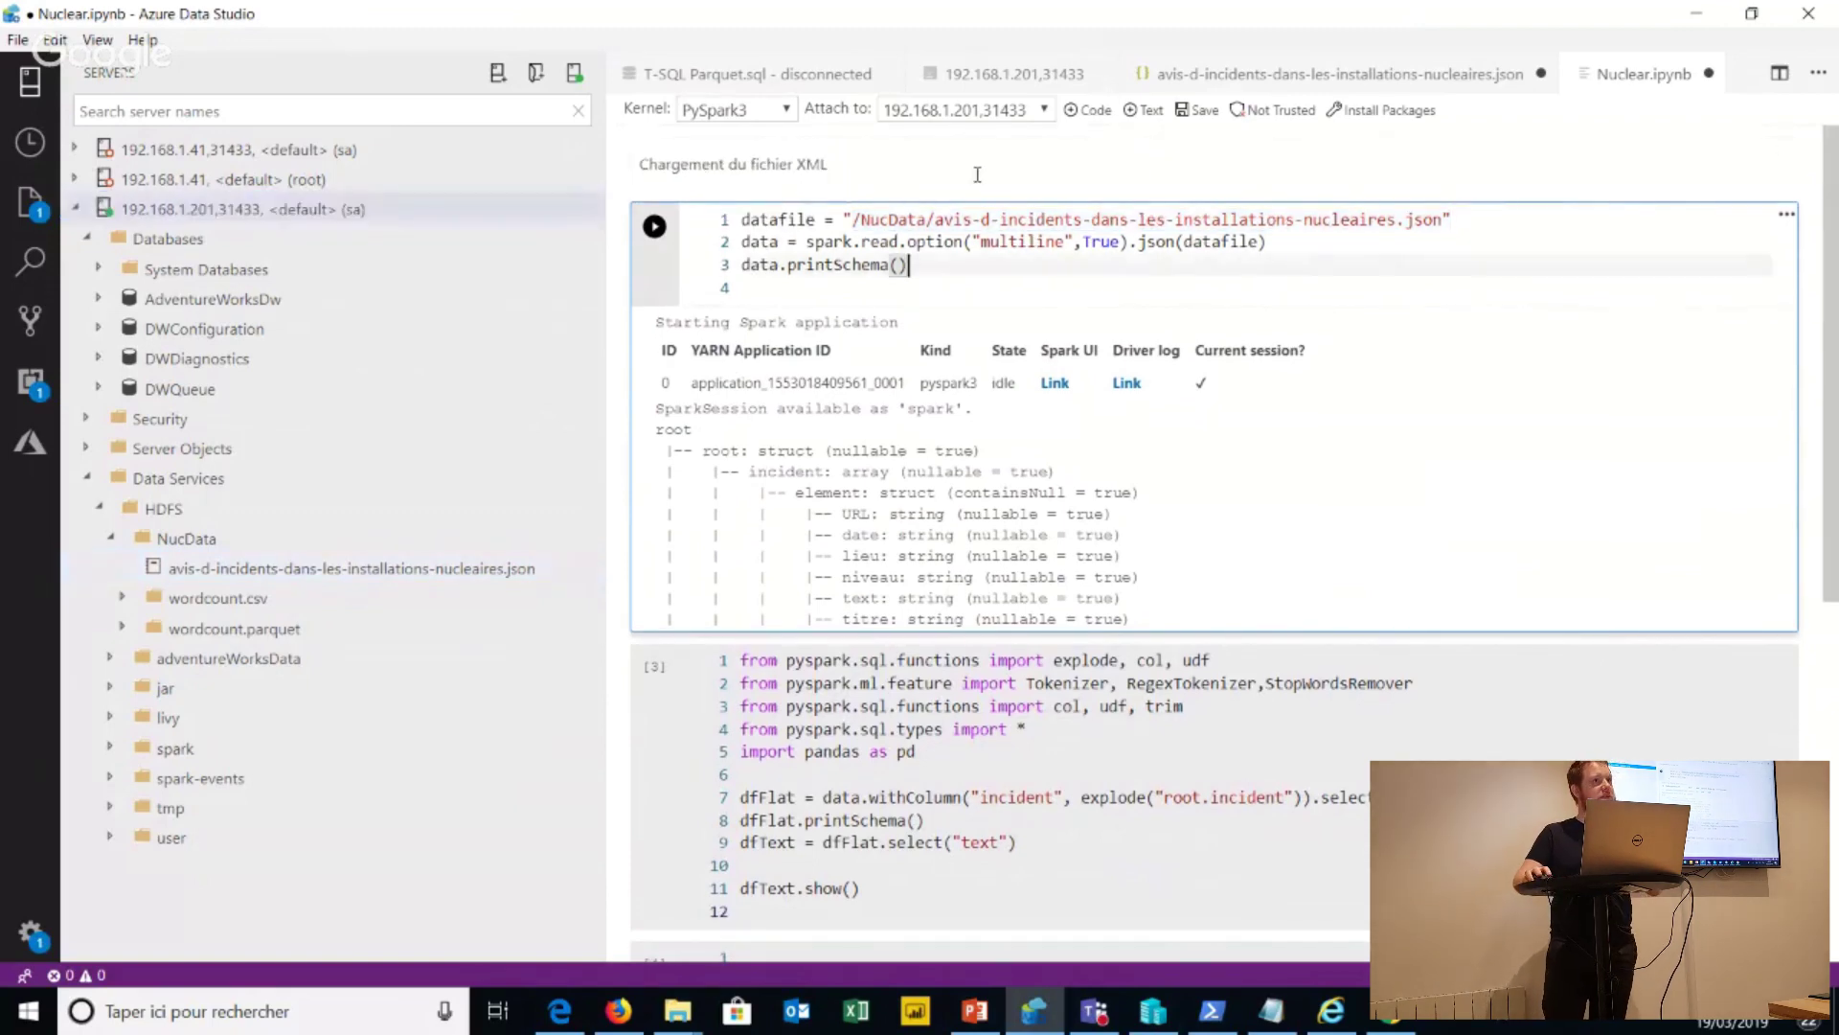
Examine the Spark application details and the nested incident schema printed below the first code cell.
scroll(962, 179, "down", 2)
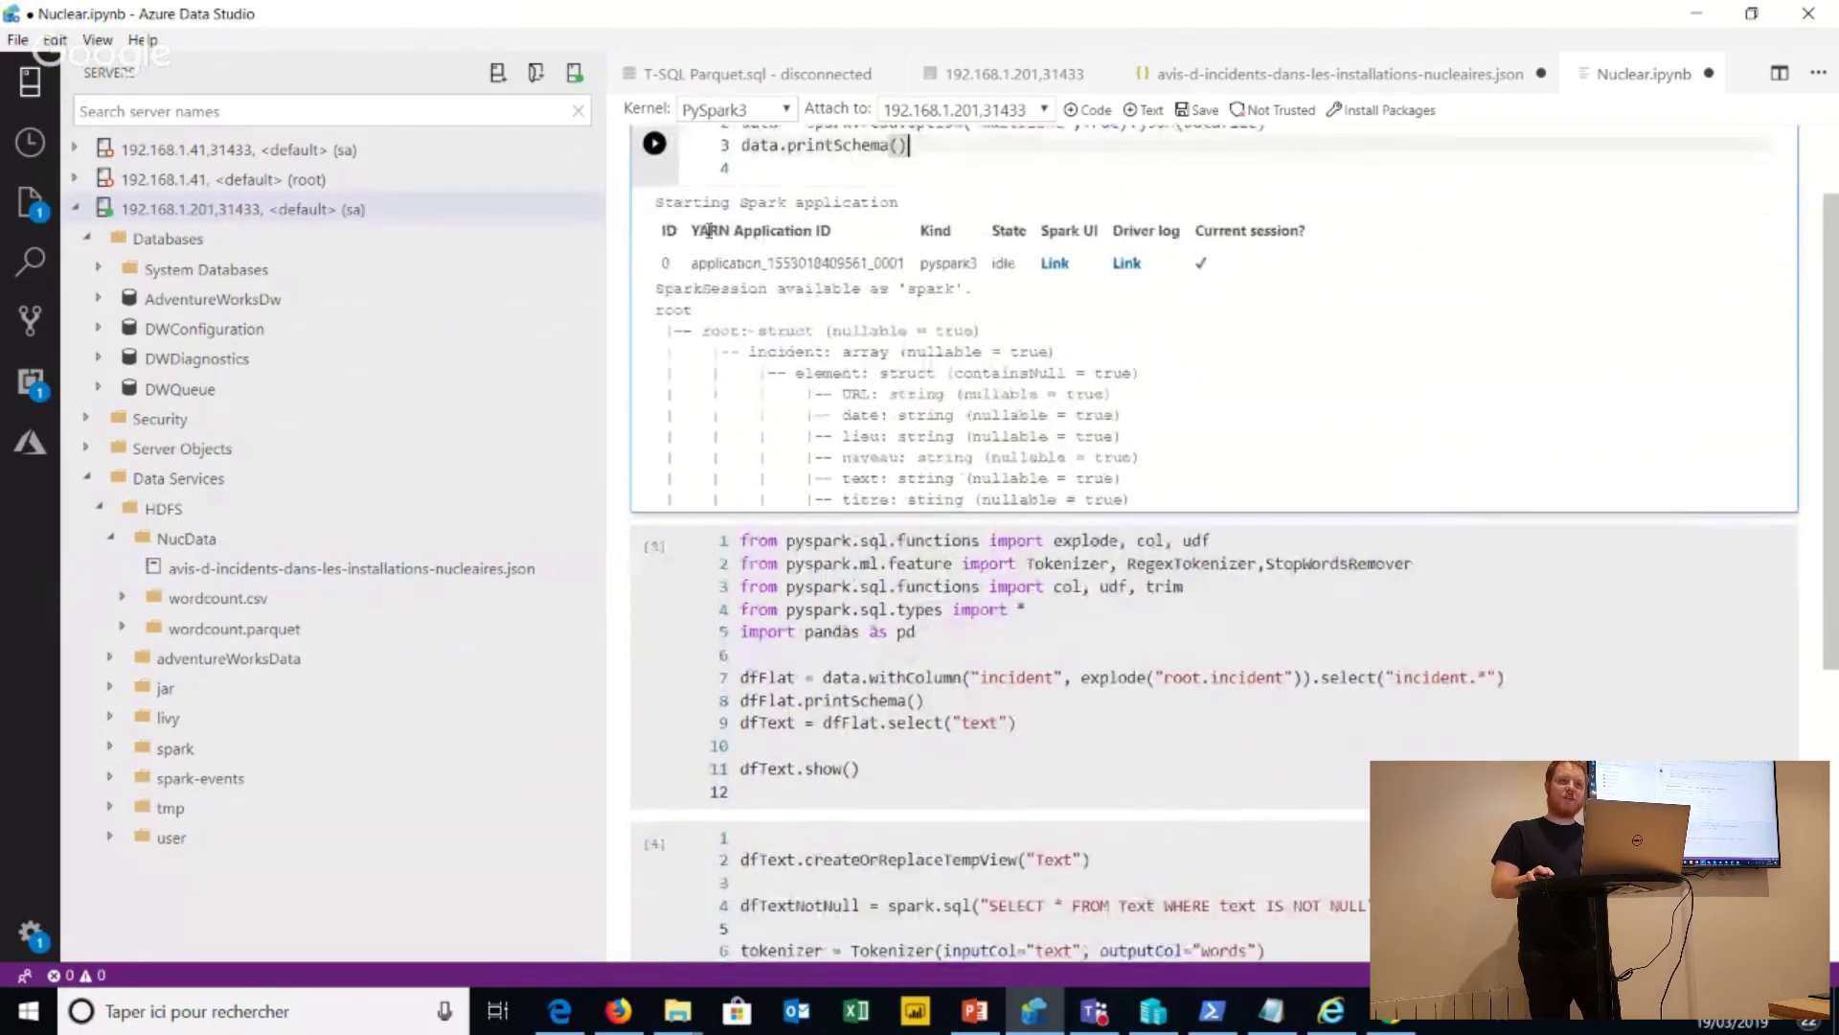
scroll(709, 232, "up", 2)
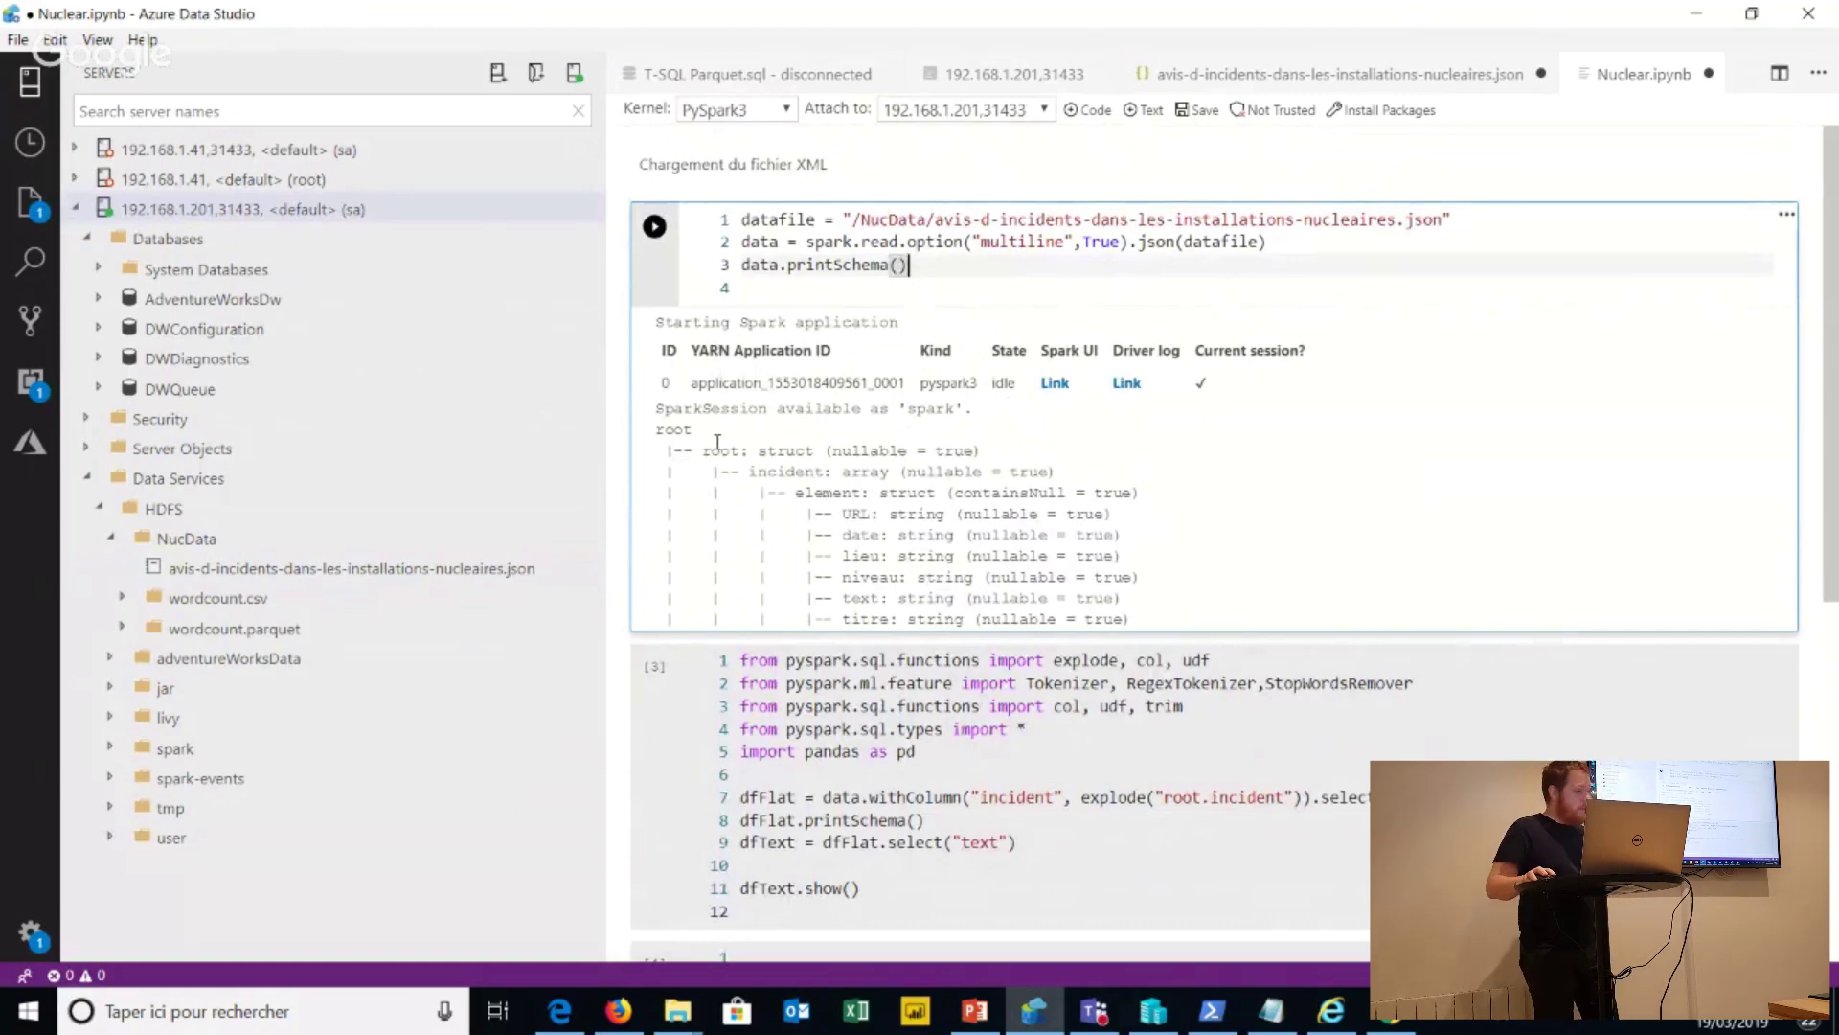
scroll(716, 443, "down", 1)
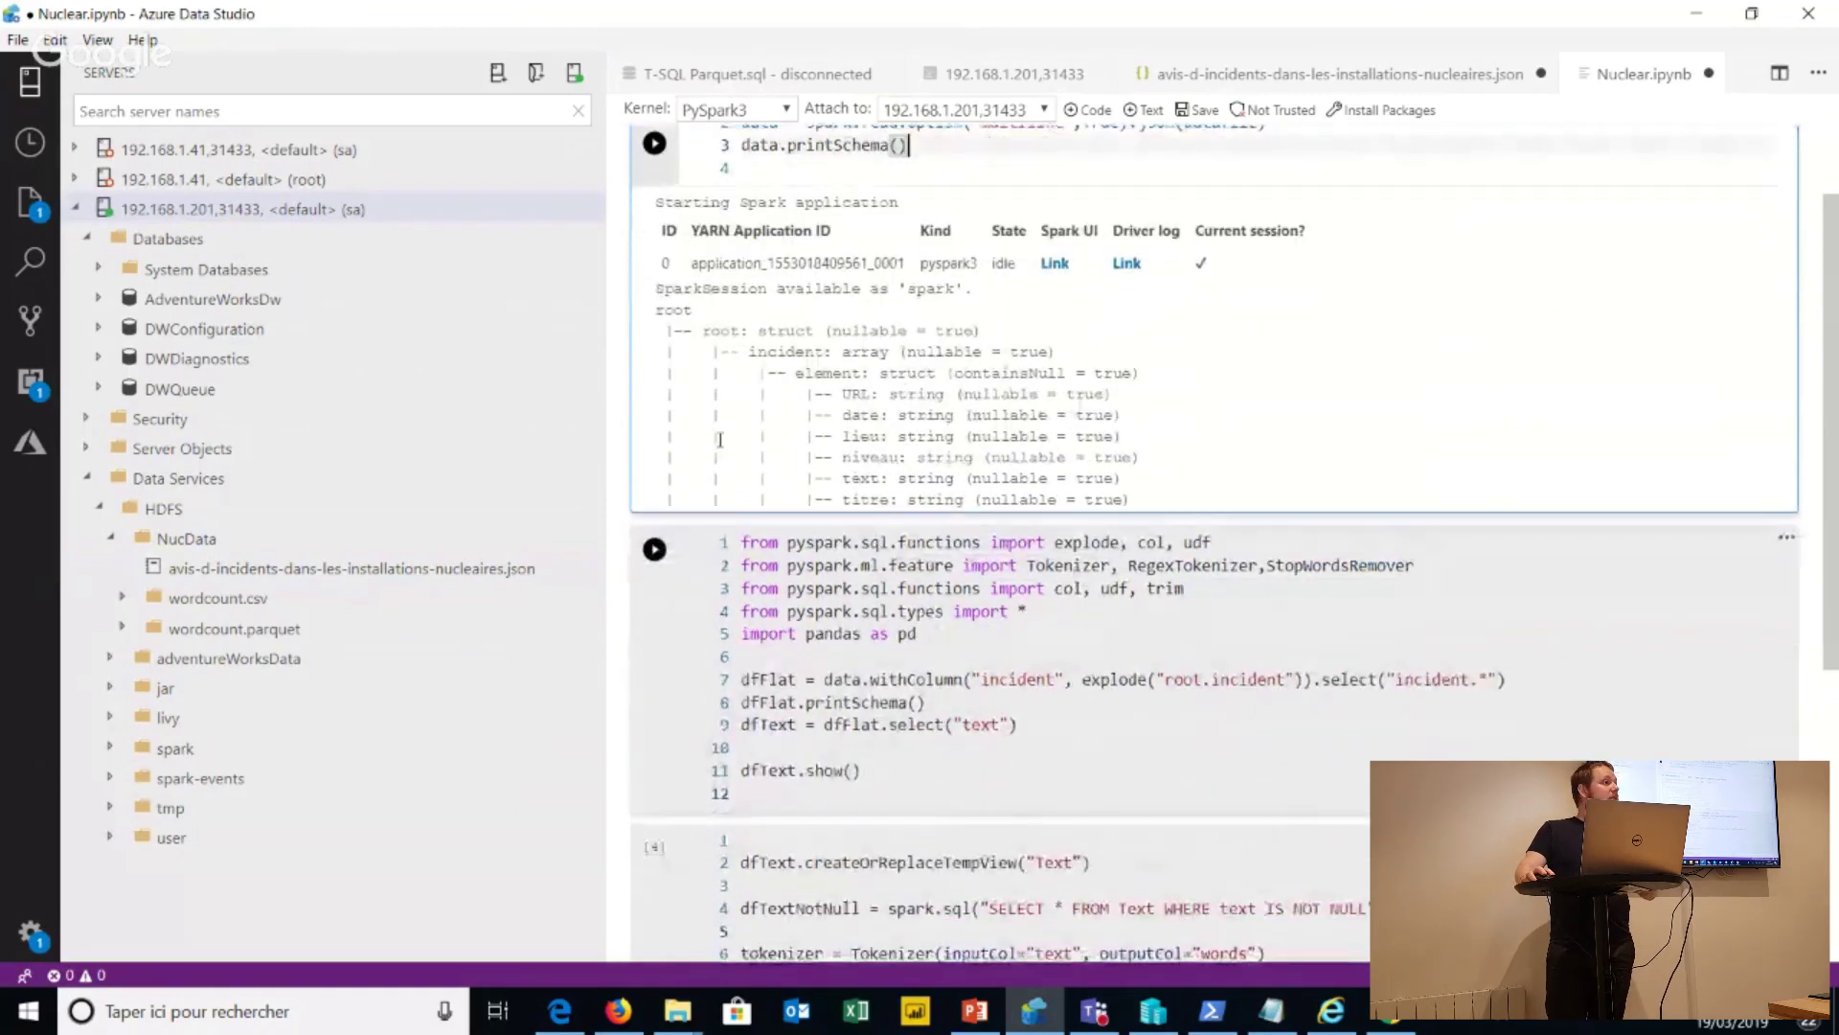
scroll(862, 251, "up", 1)
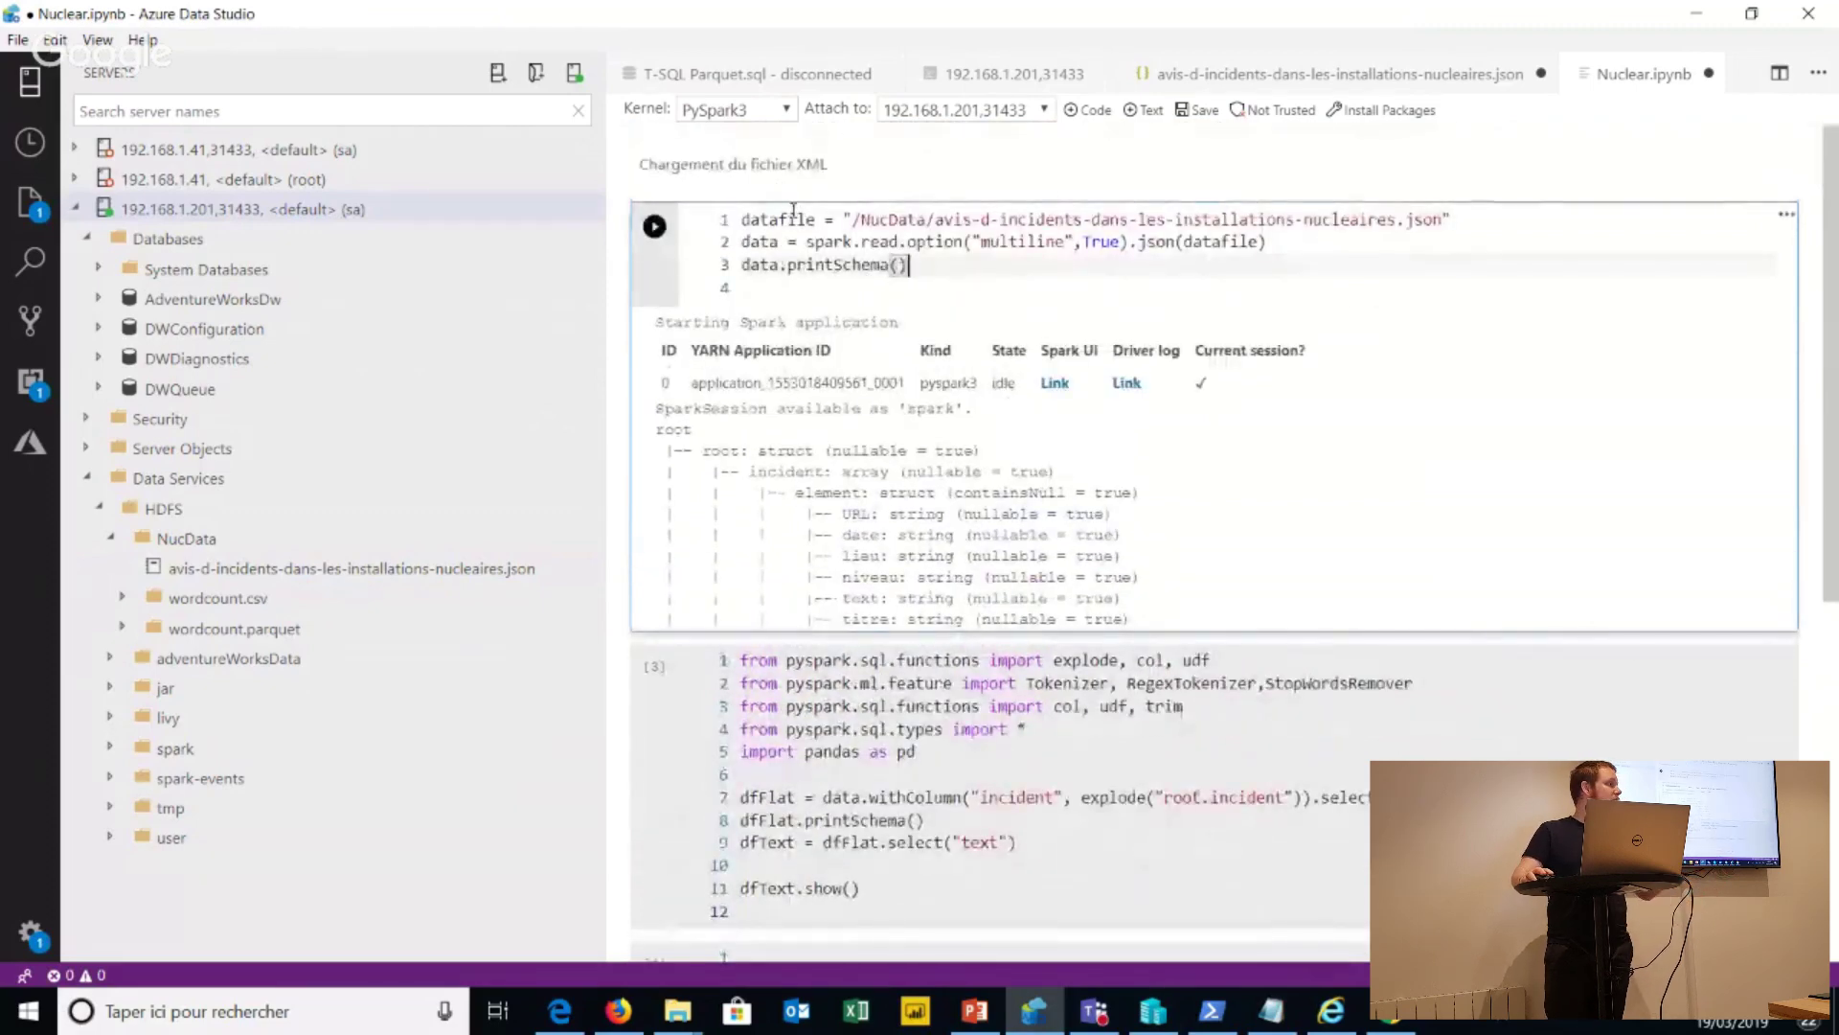
scroll(809, 336, "down", 2)
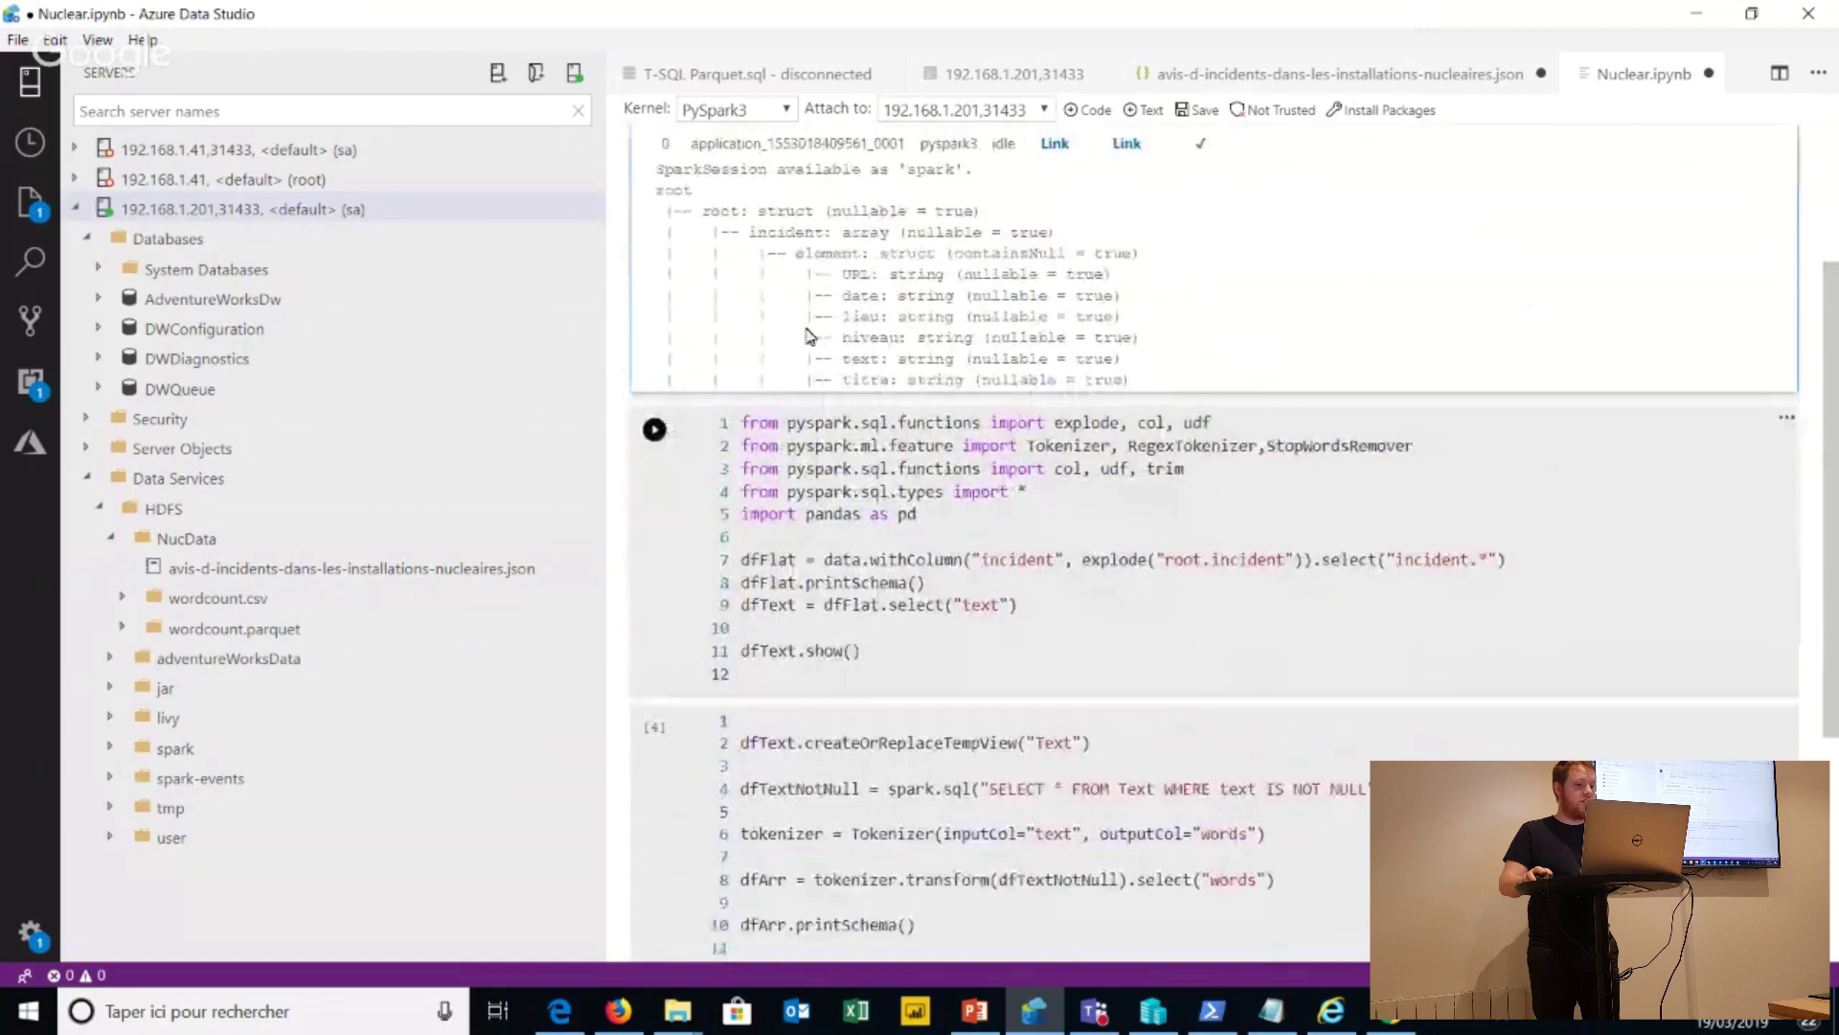
scroll(809, 335, "down", 1)
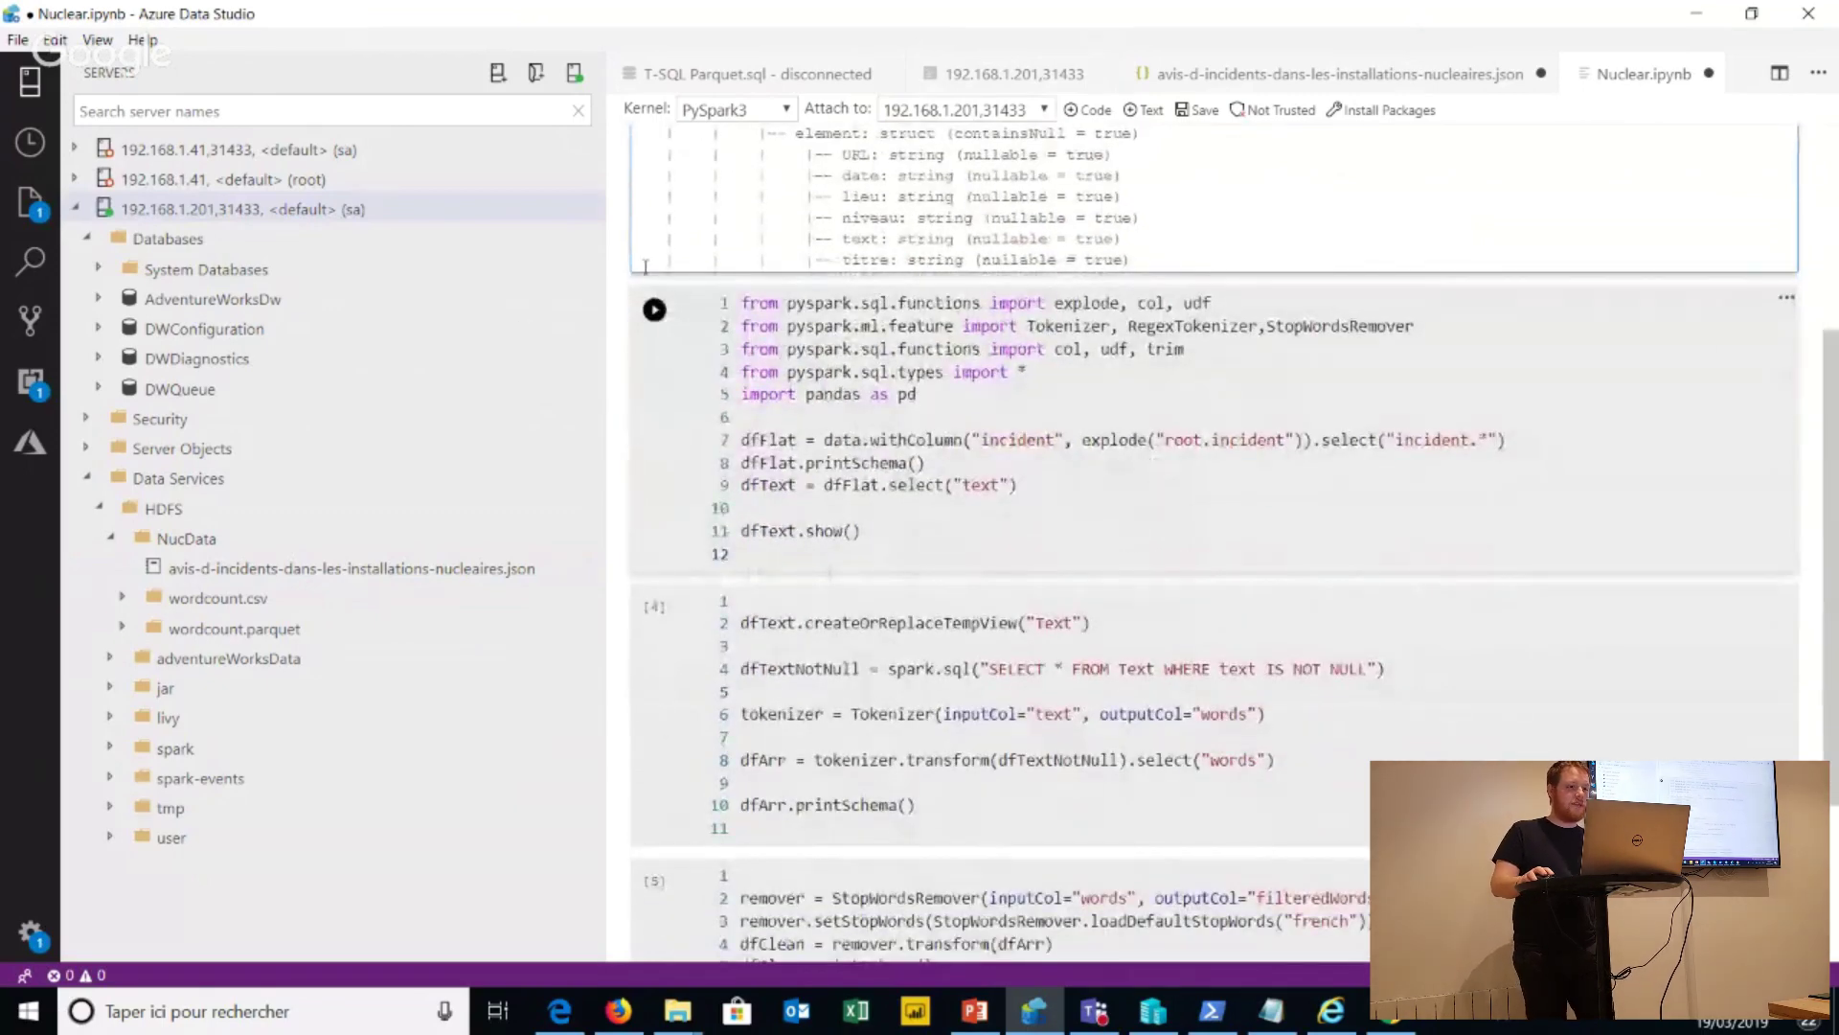
Highlight the import lines of the second code cell and trace the explode function to its use on root.incident.
left_click_drag(740, 301, 745, 406)
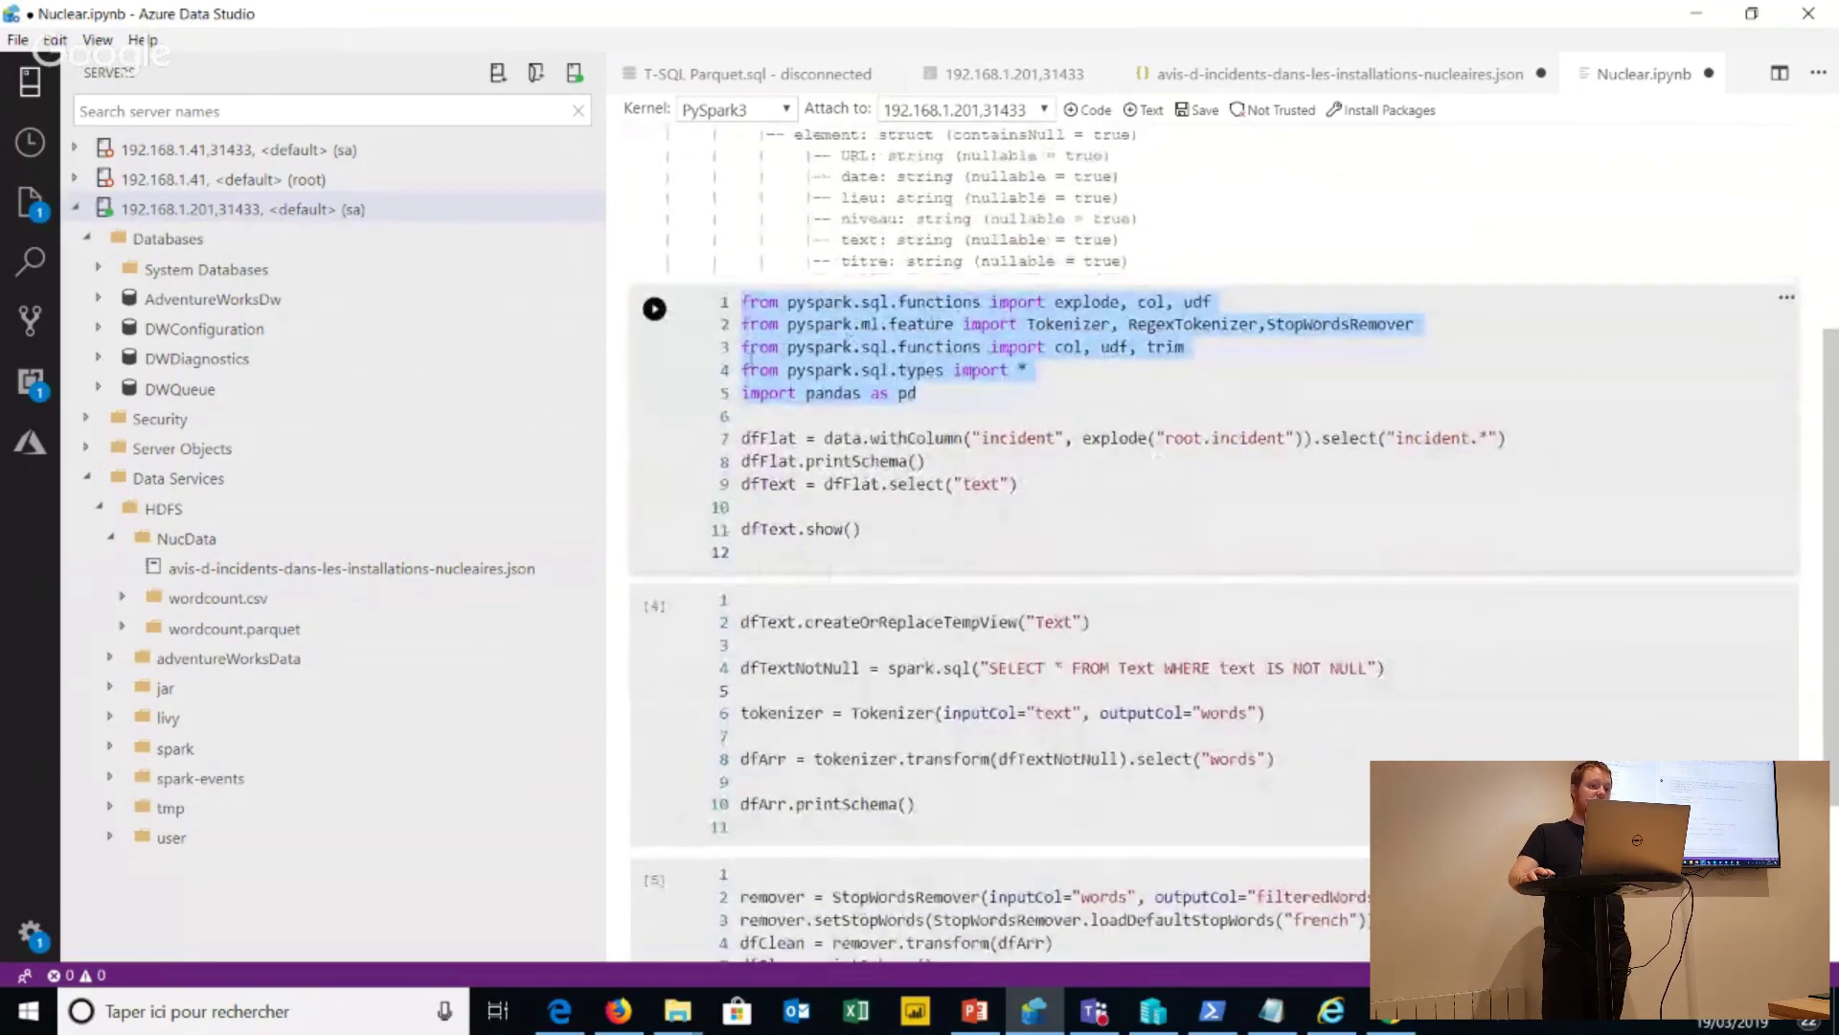
key("Down")
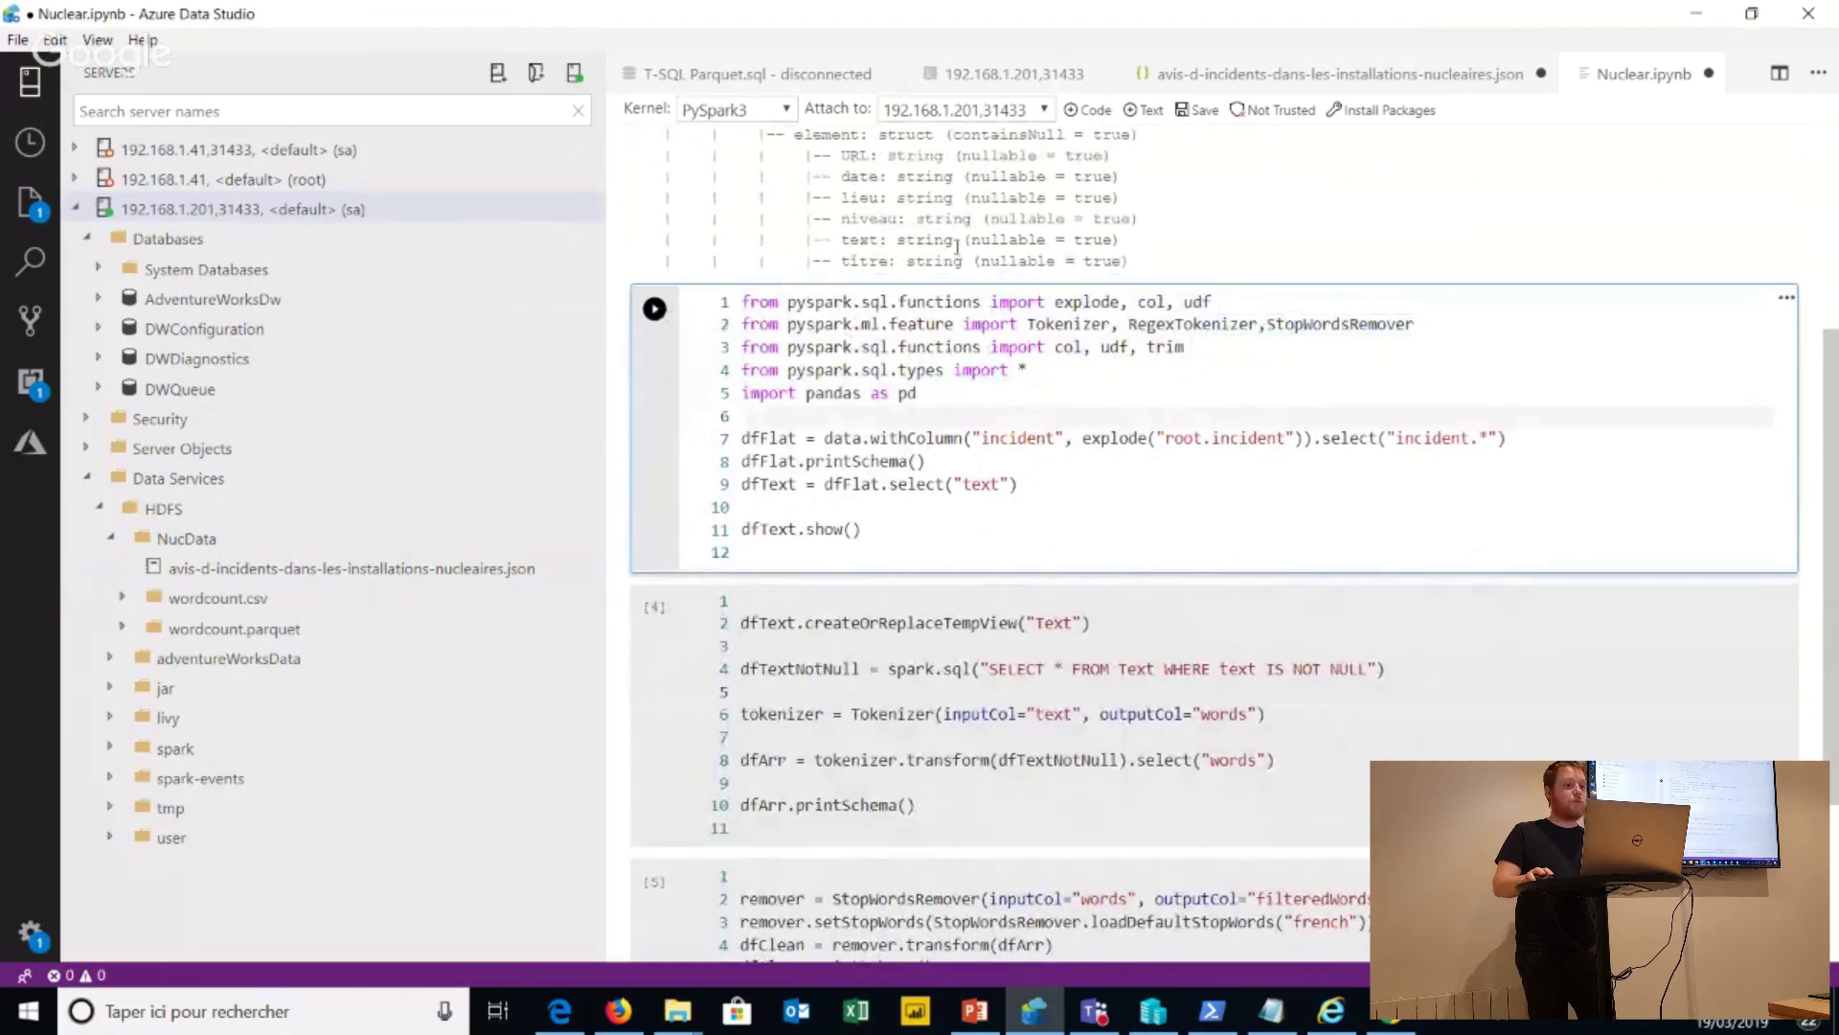
left_click(1056, 301)
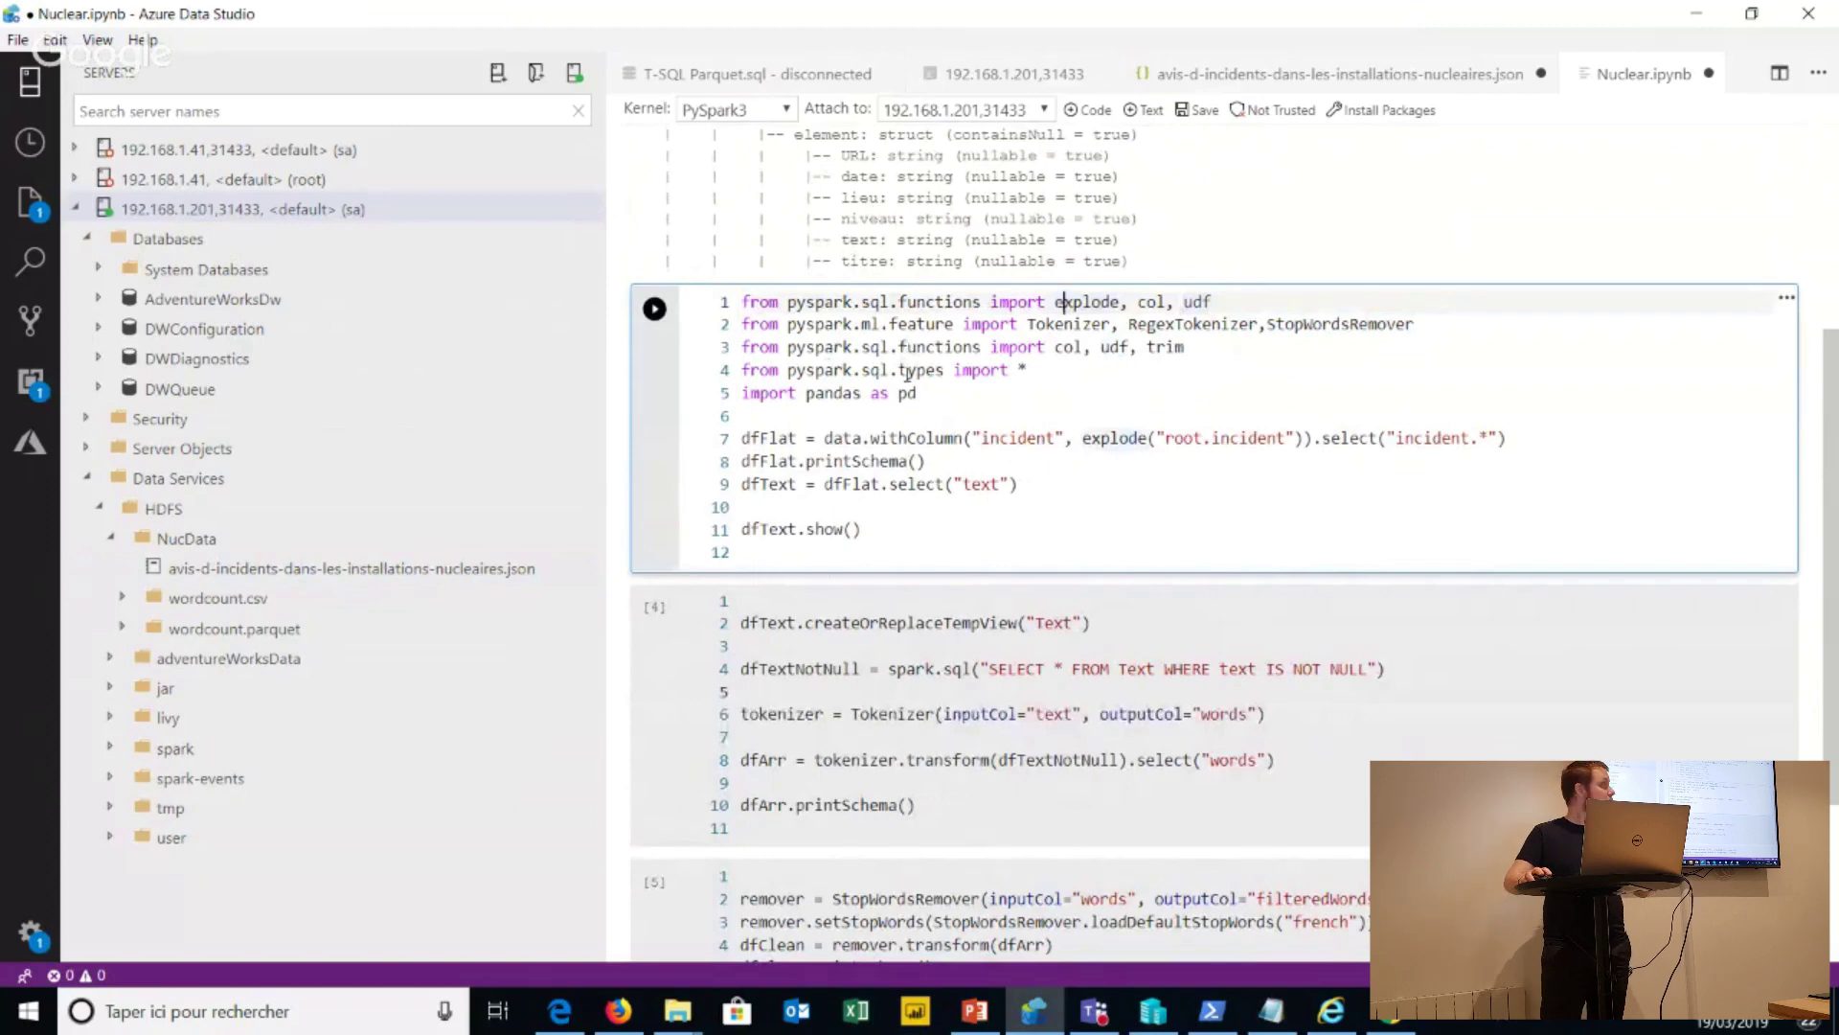
scroll(920, 345, "up", 2)
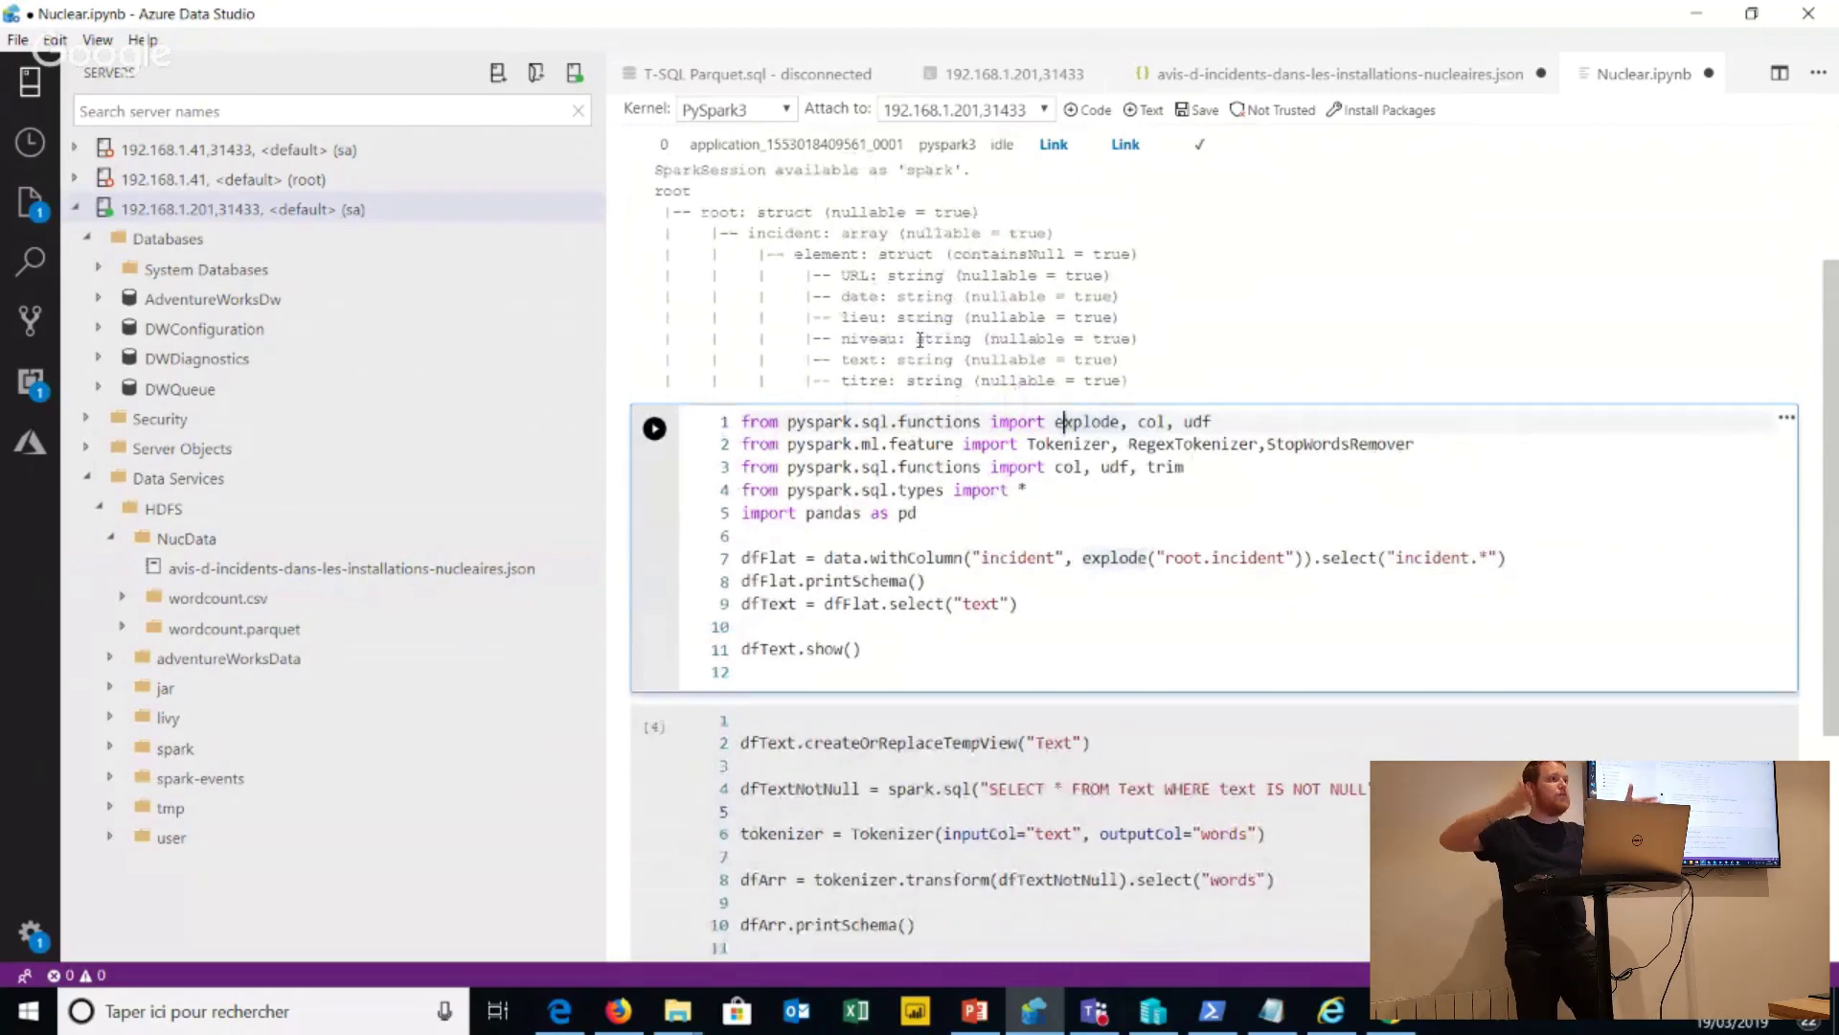
scroll(923, 351, "down", 2)
key("Down")
key("Down")
key("Down")
key("Down")
key("Down")
key("Down")
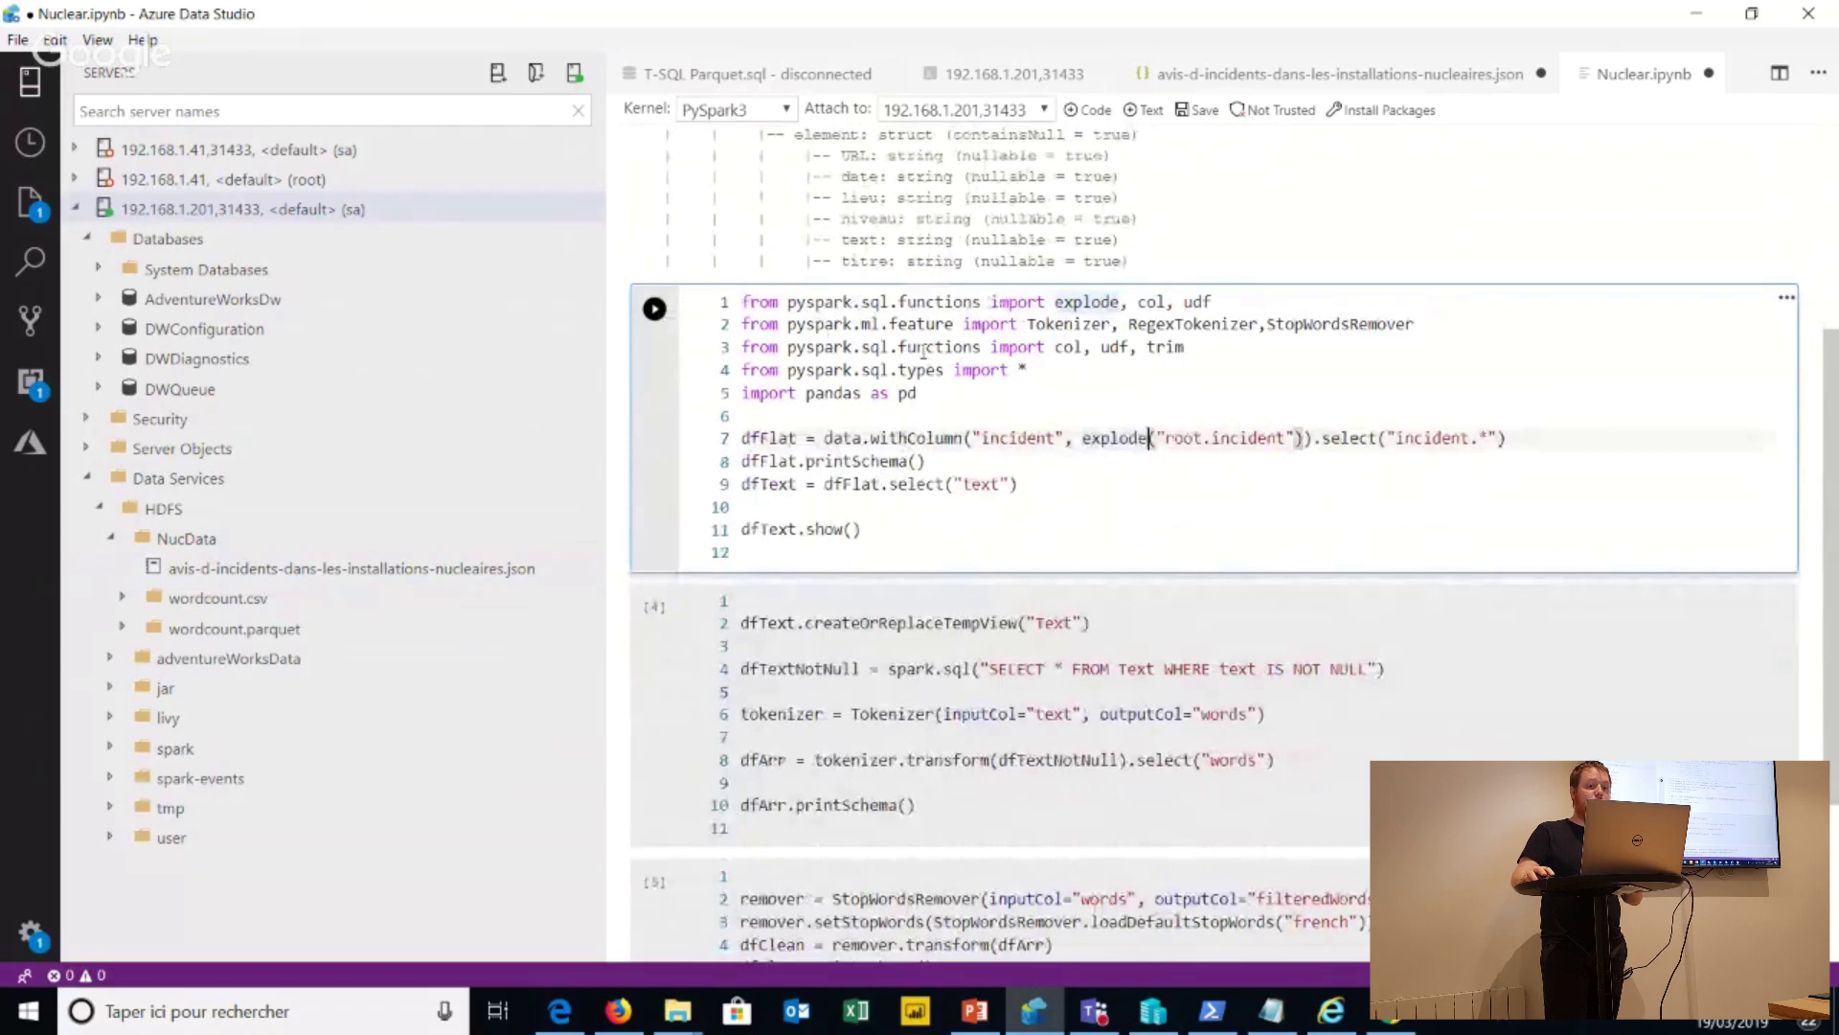
Go through the second cell's lines that print the dfFlat schema, select the text column into dfText and show it.
key("End")
key("shift+Down")
key("Down")
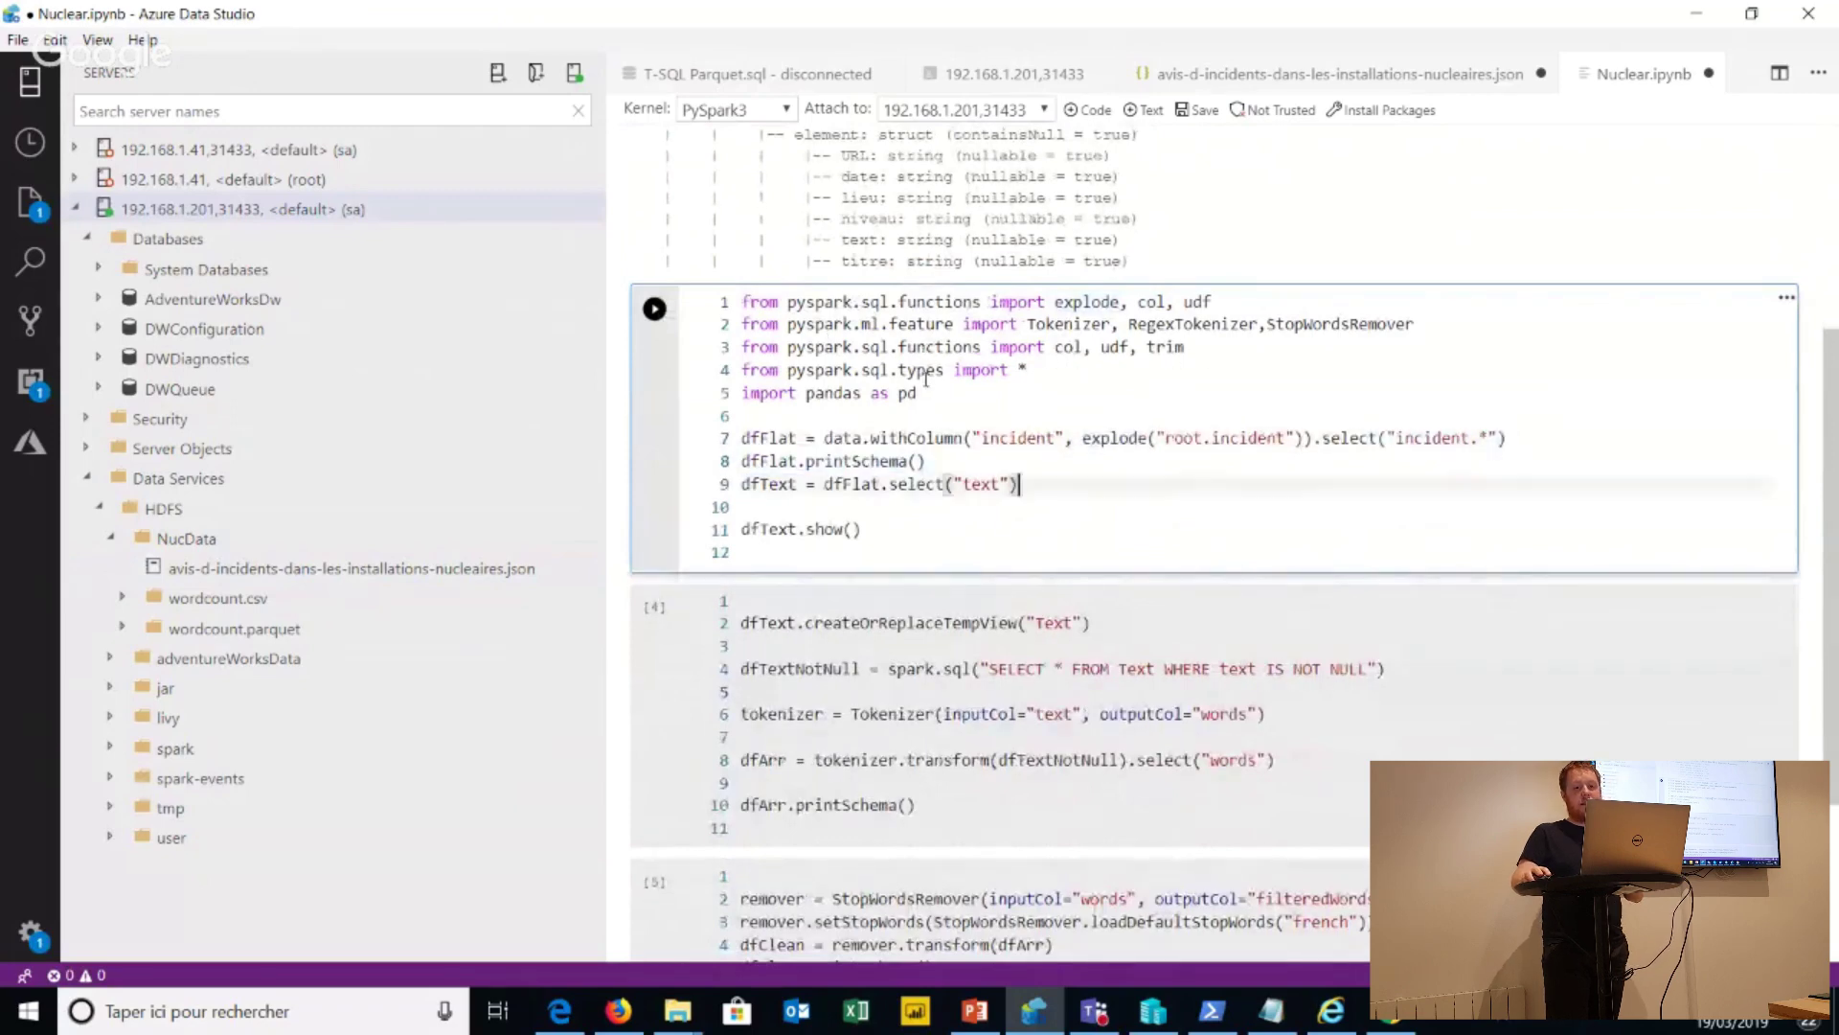
key("Down")
key("Down")
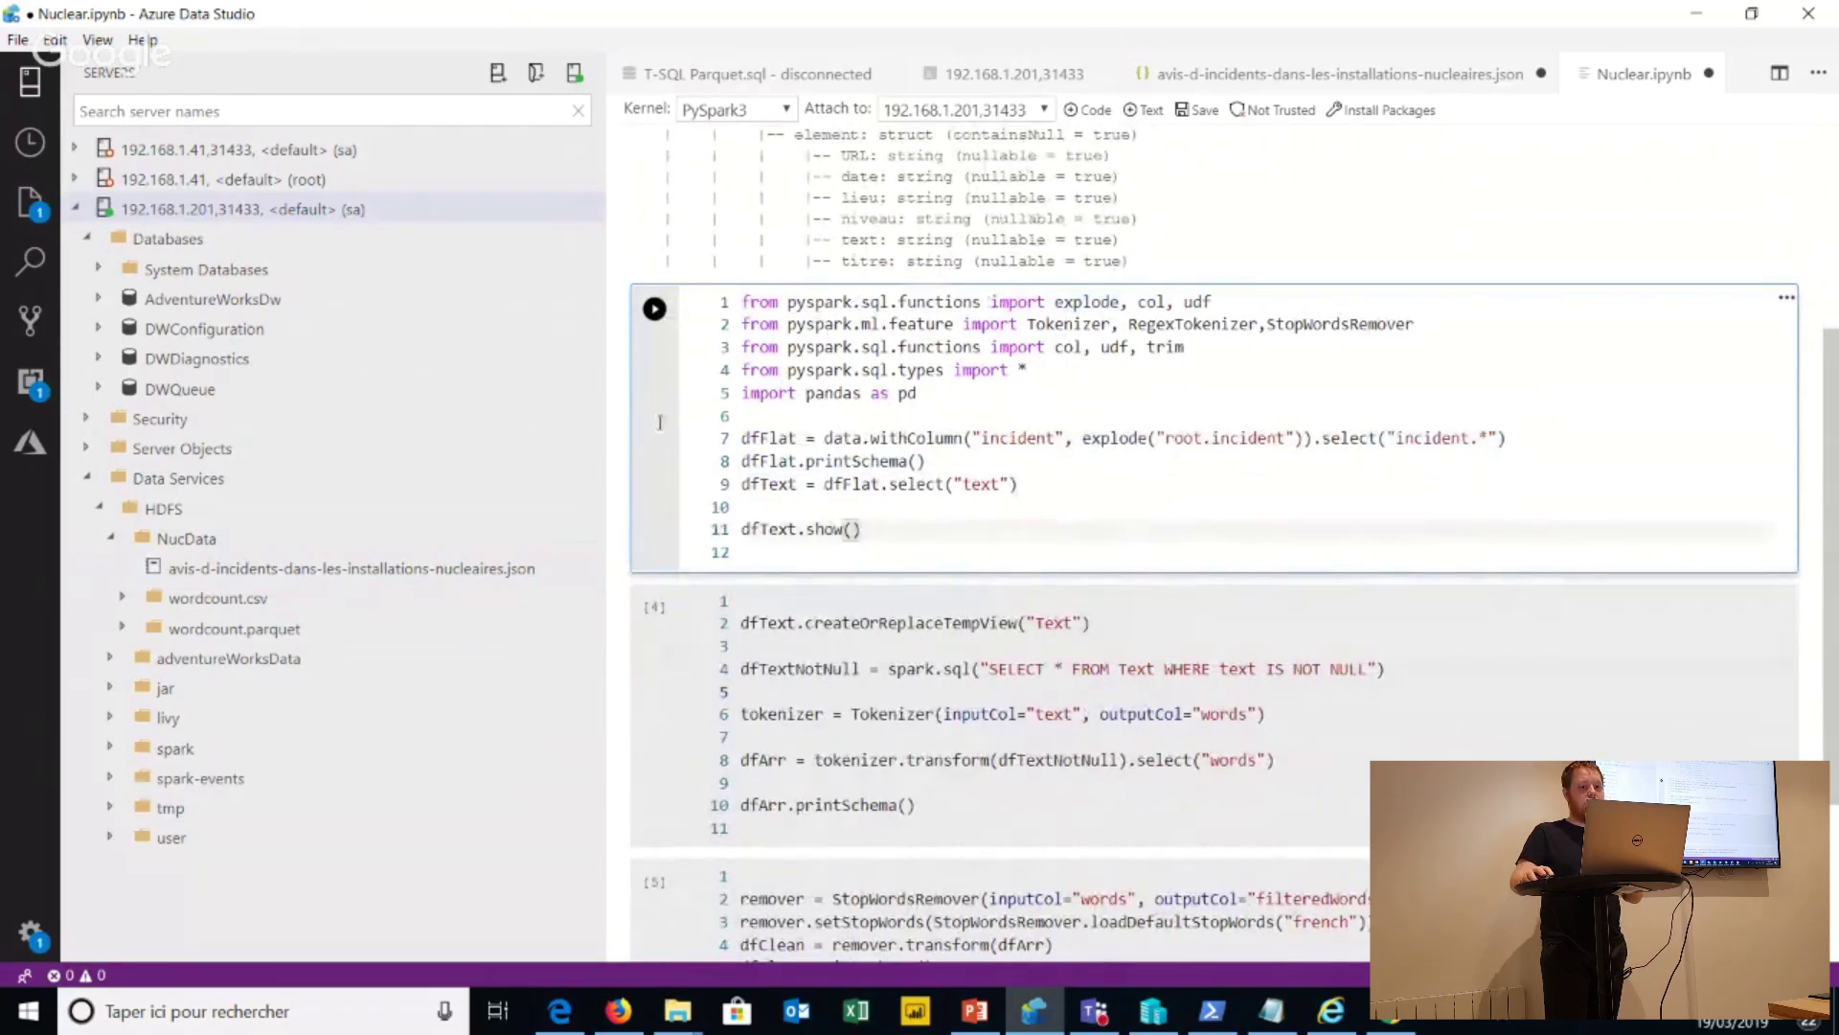
key("Up")
key("Up")
key("Home")
key("Right")
key("Right")
key("Right")
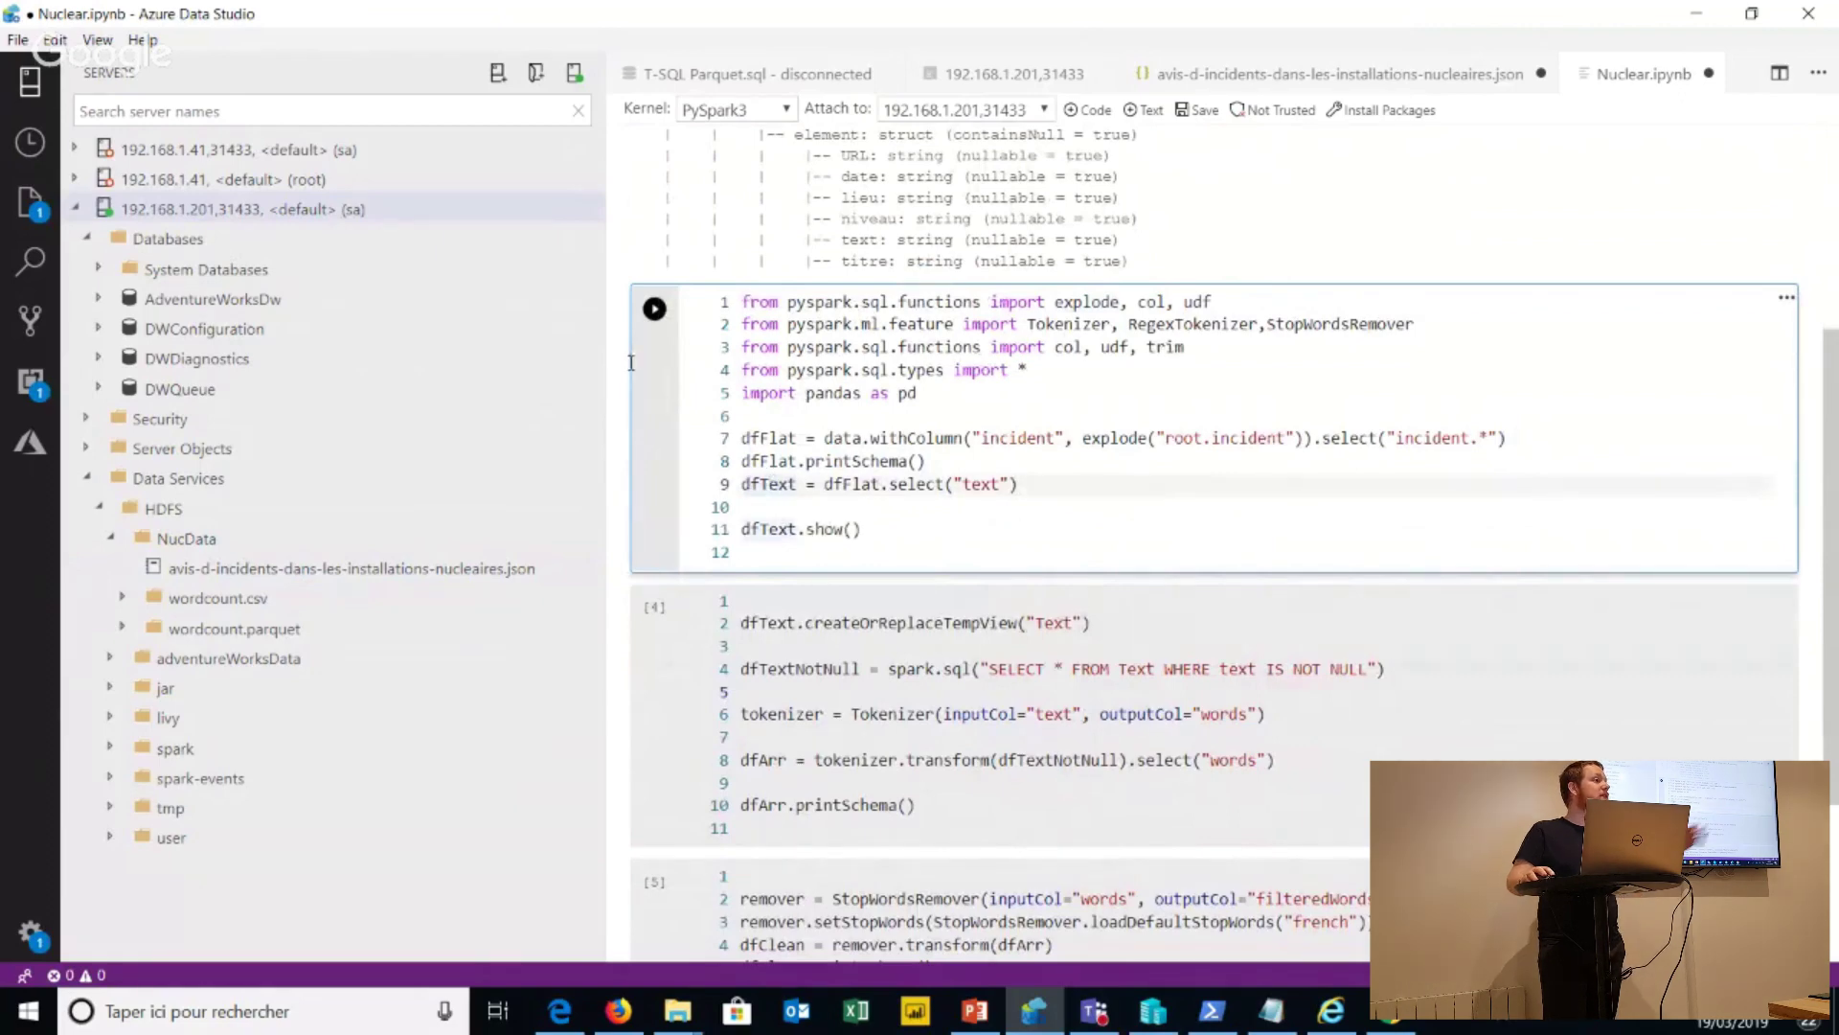
Run the second code cell to flatten the incidents, print the schema and show the text column.
key("Down")
key("Down")
key("Home")
key("shift+ctrl+Right")
key("F5")
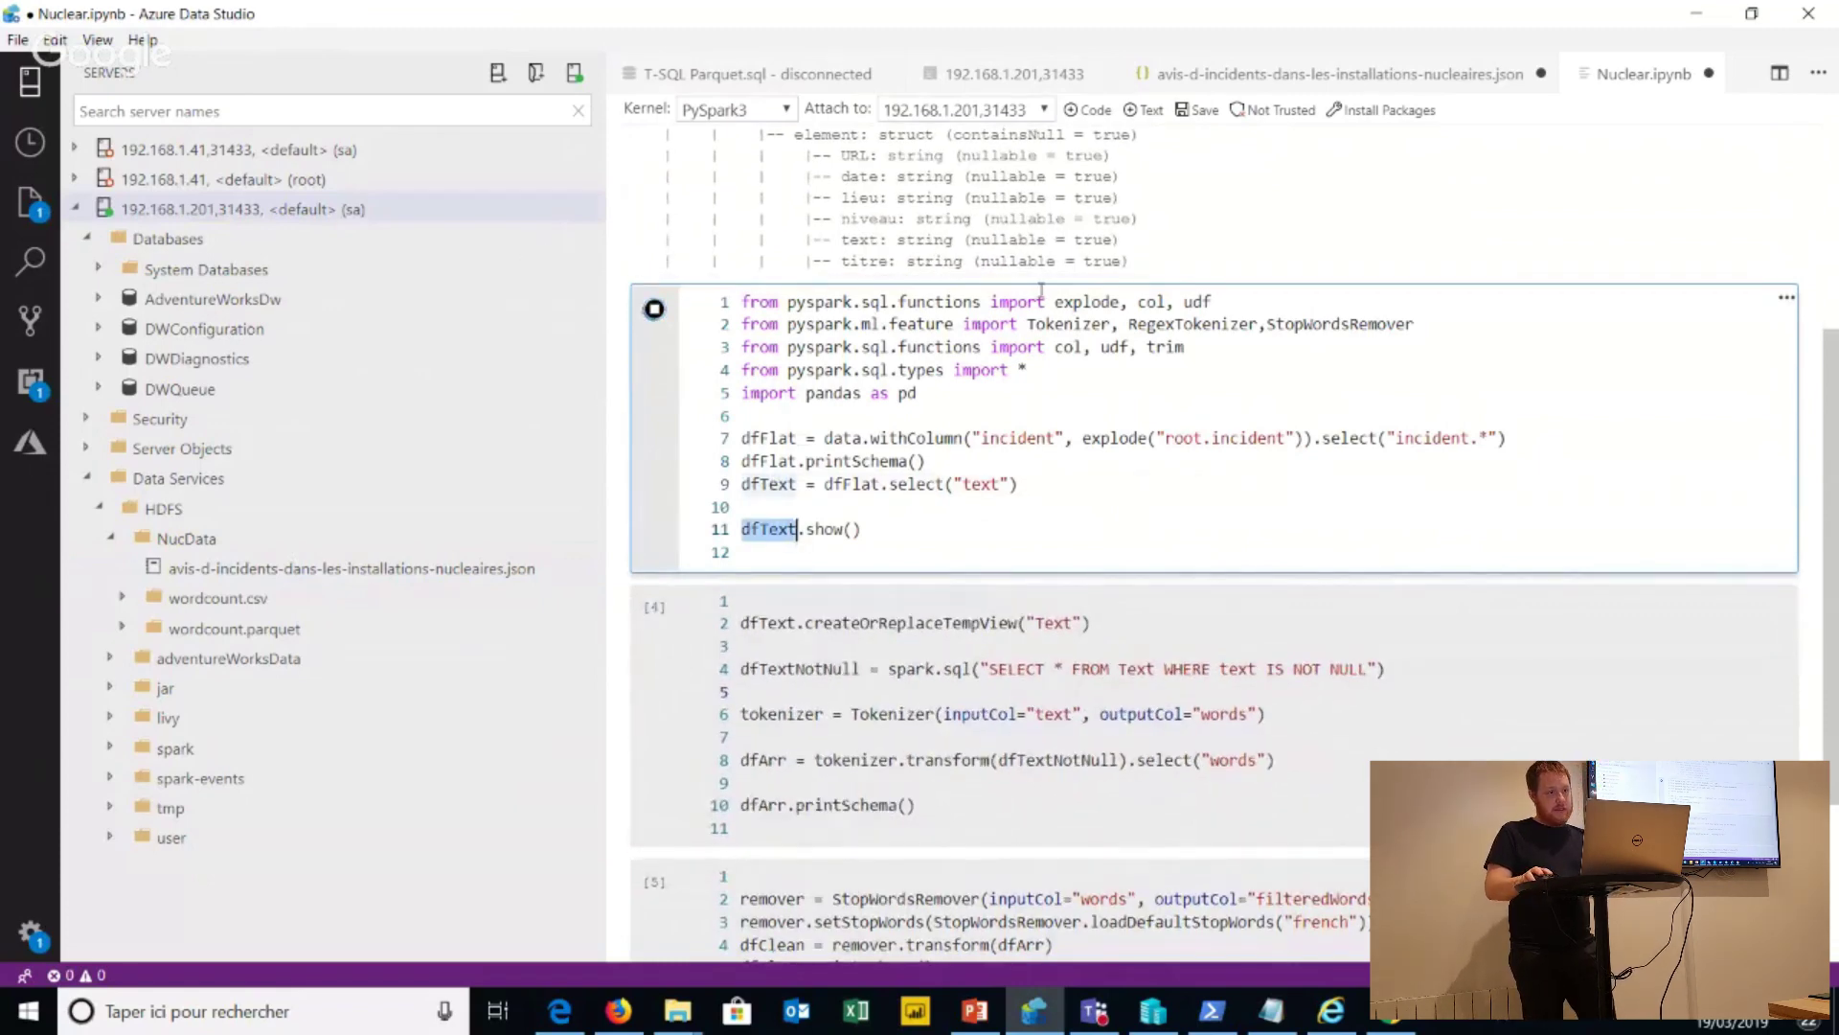
key("End")
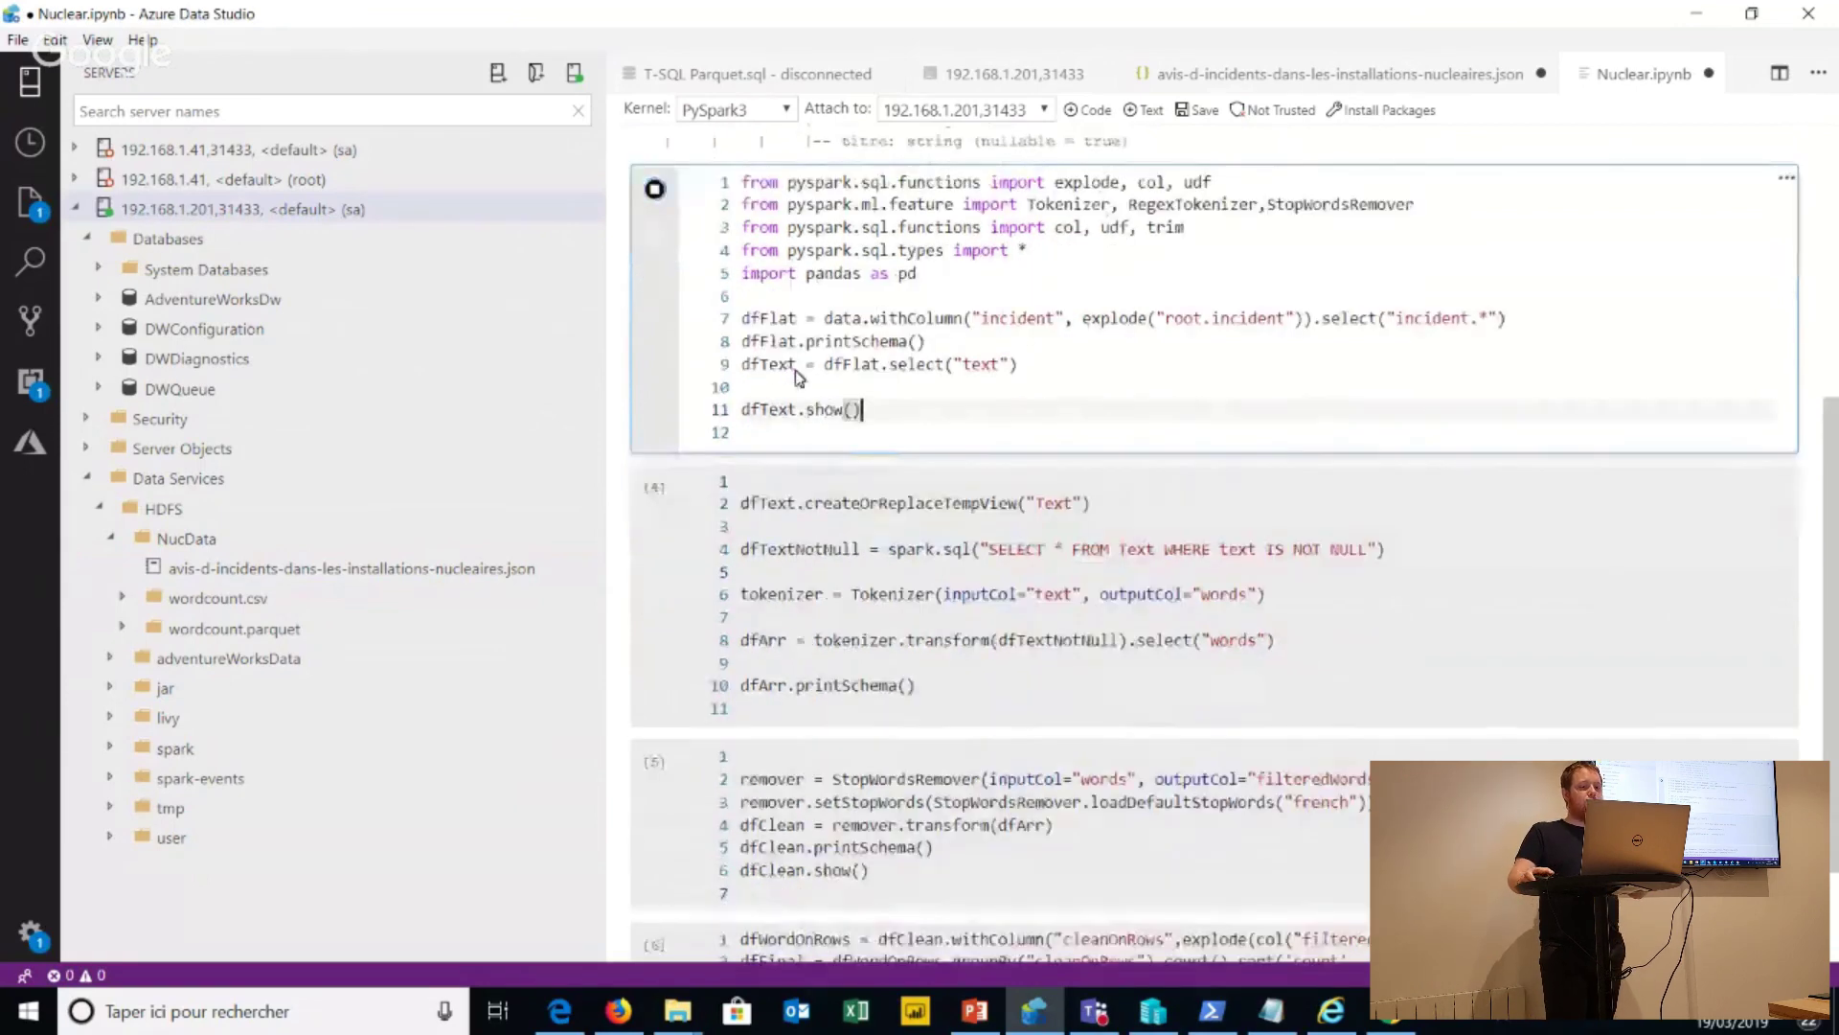
Compare the flattened schema and the table of incident texts with the code of the second cell.
scroll(786, 373, "down", 2)
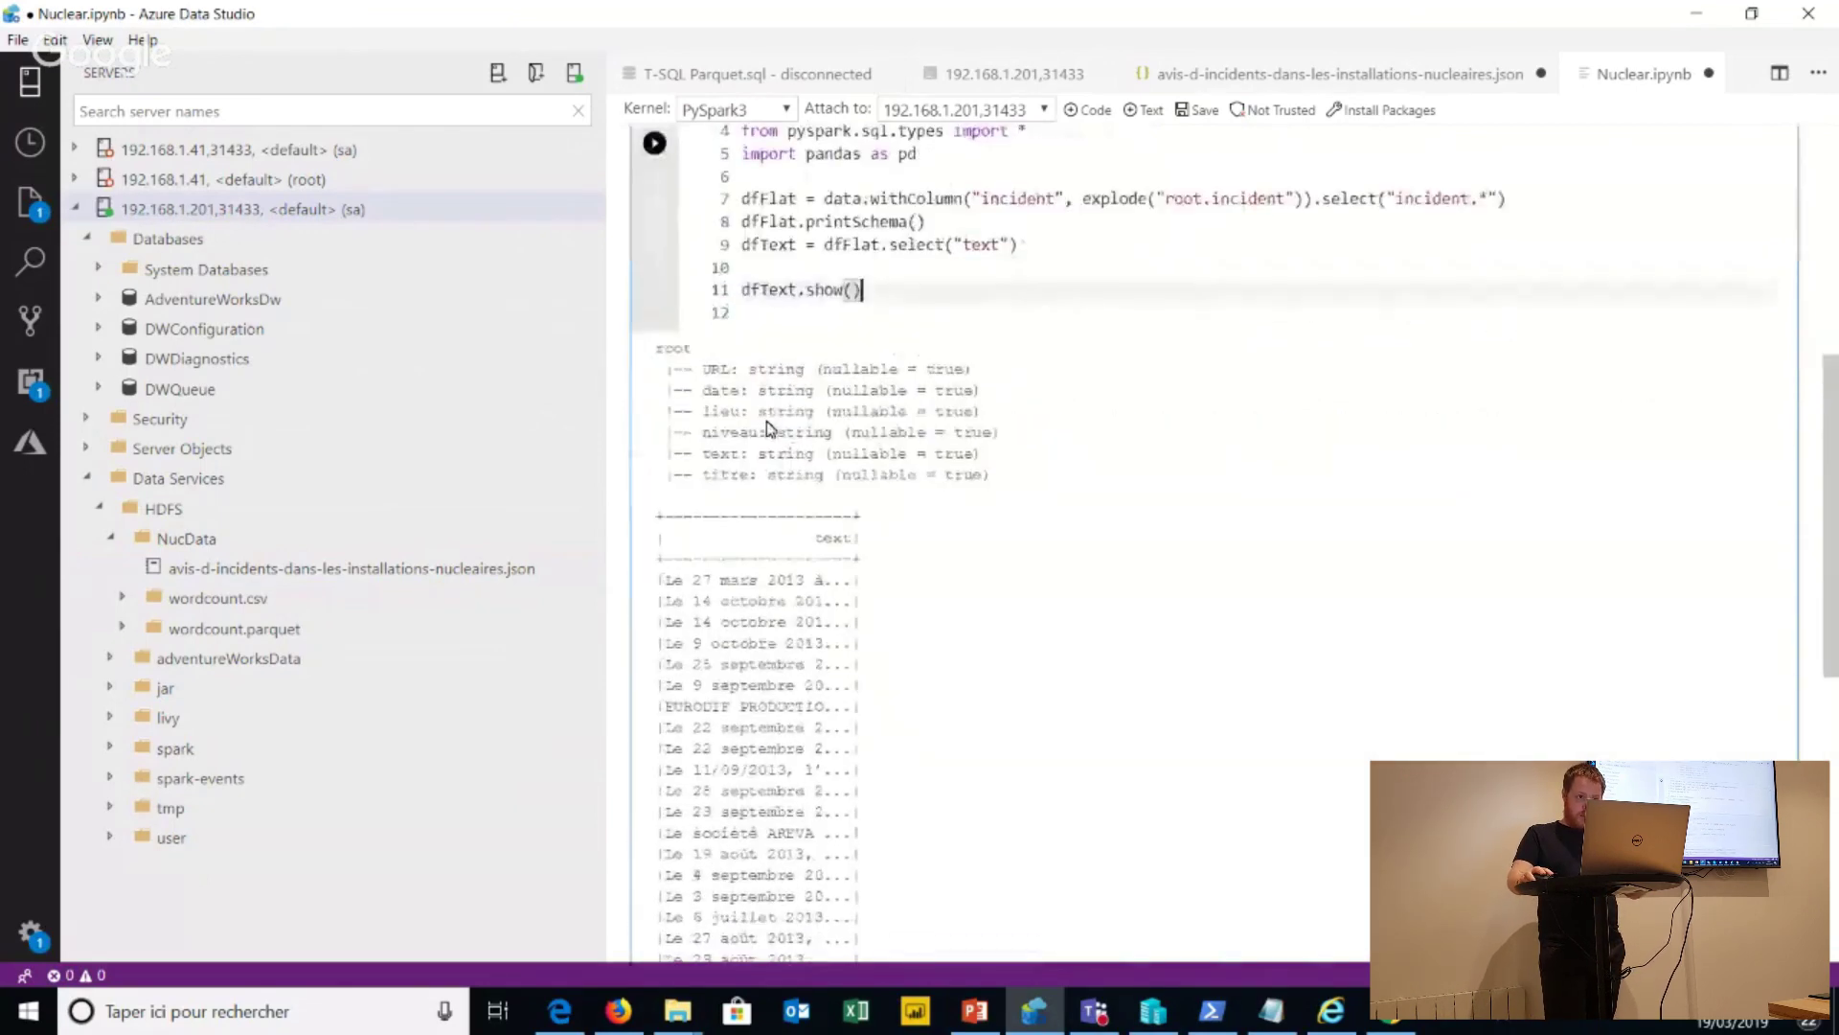
scroll(780, 382, "up", 1)
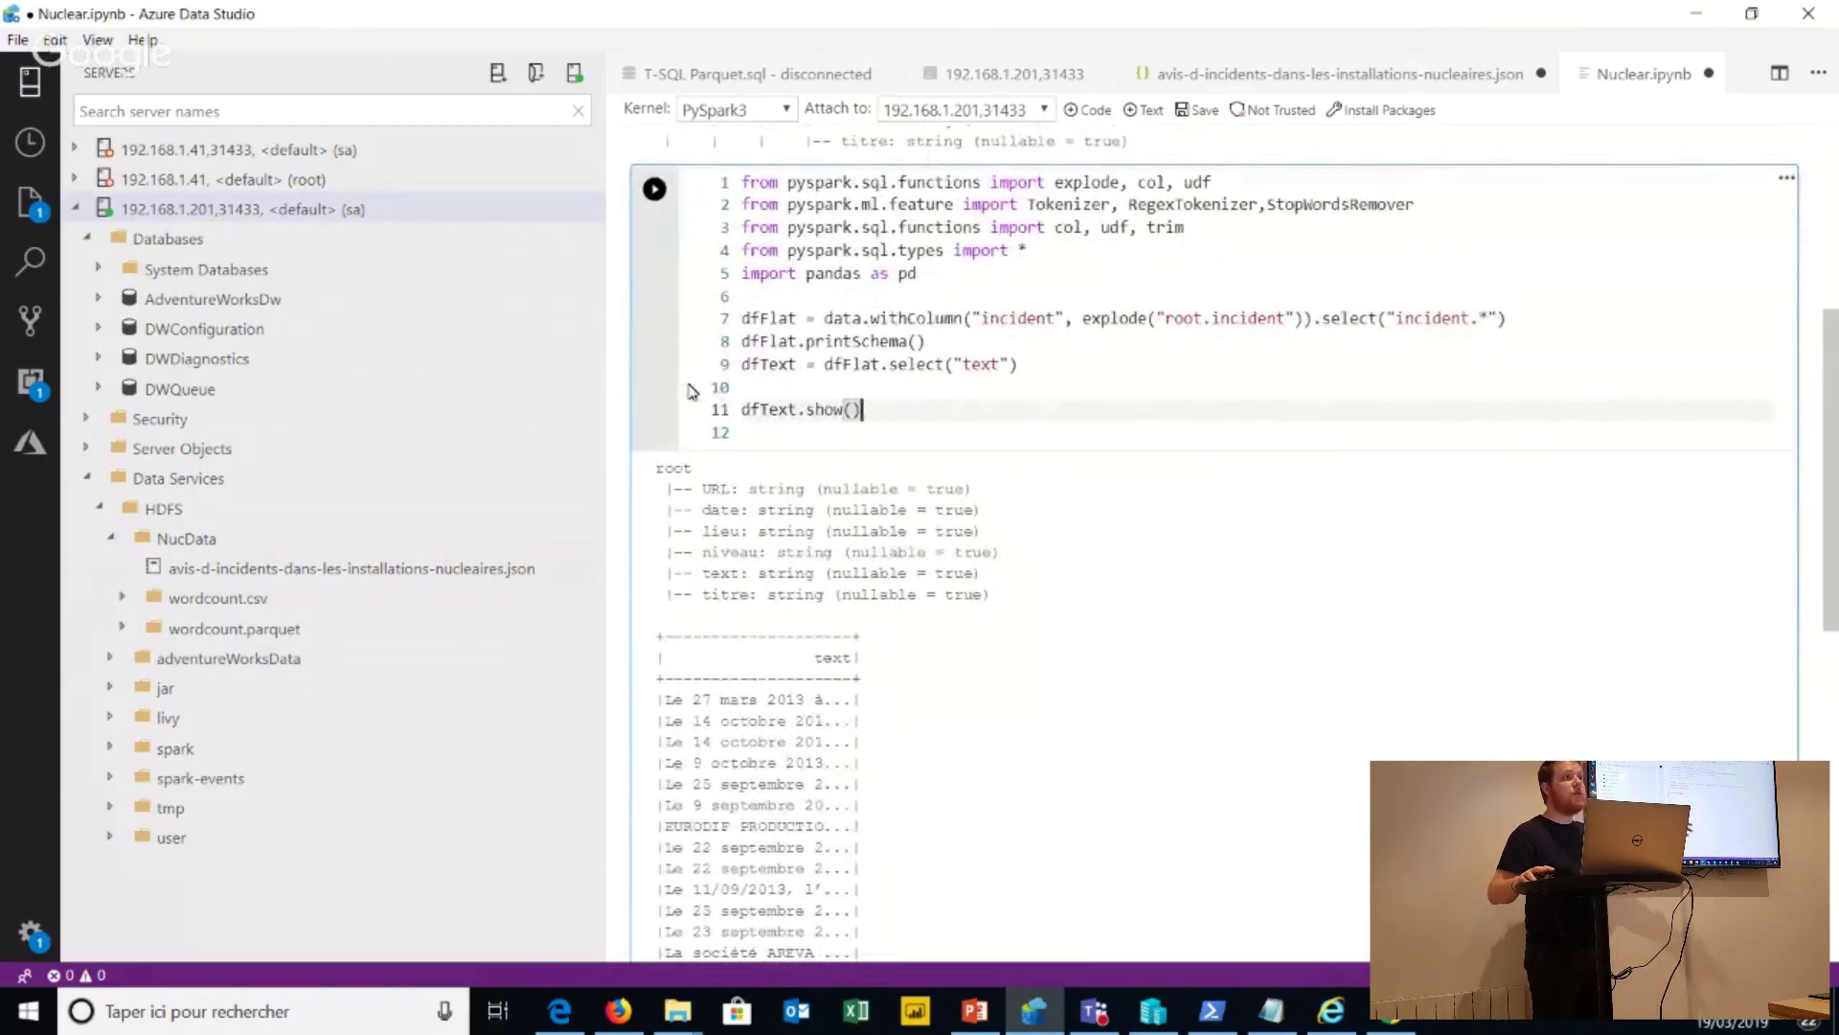
scroll(700, 479, "down", 10)
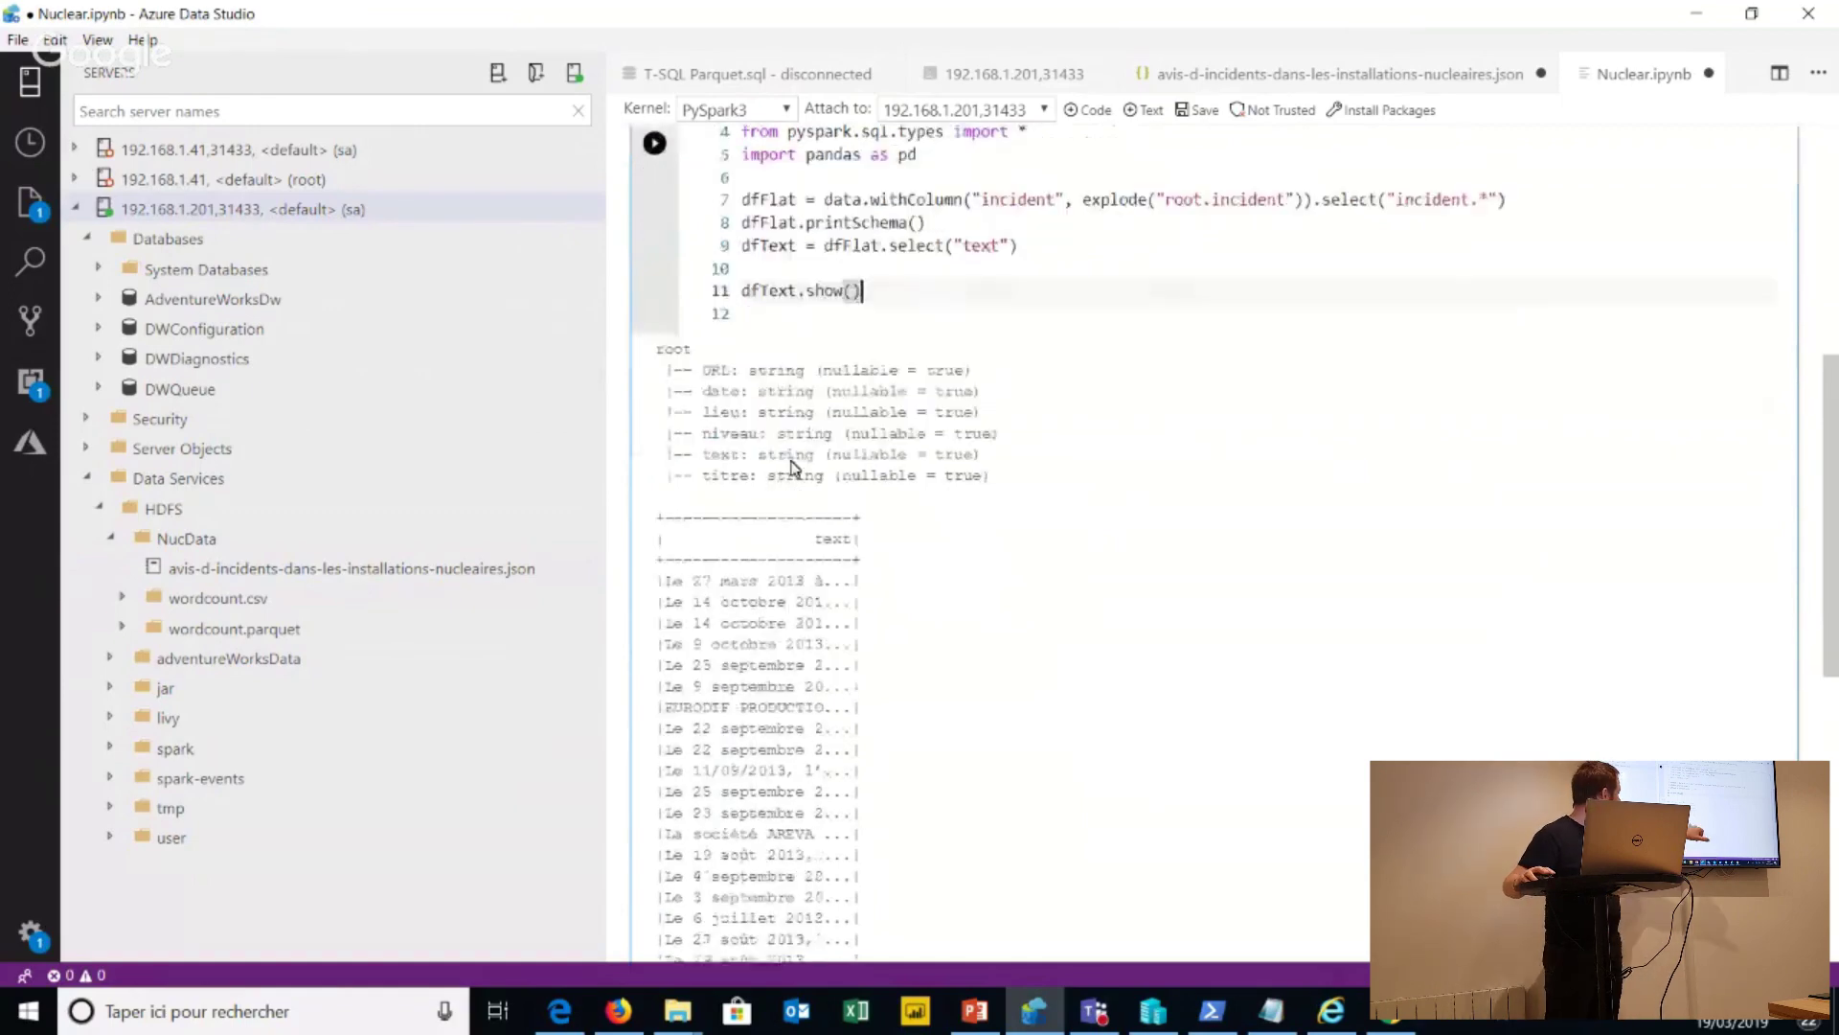
scroll(699, 671, "up", 5)
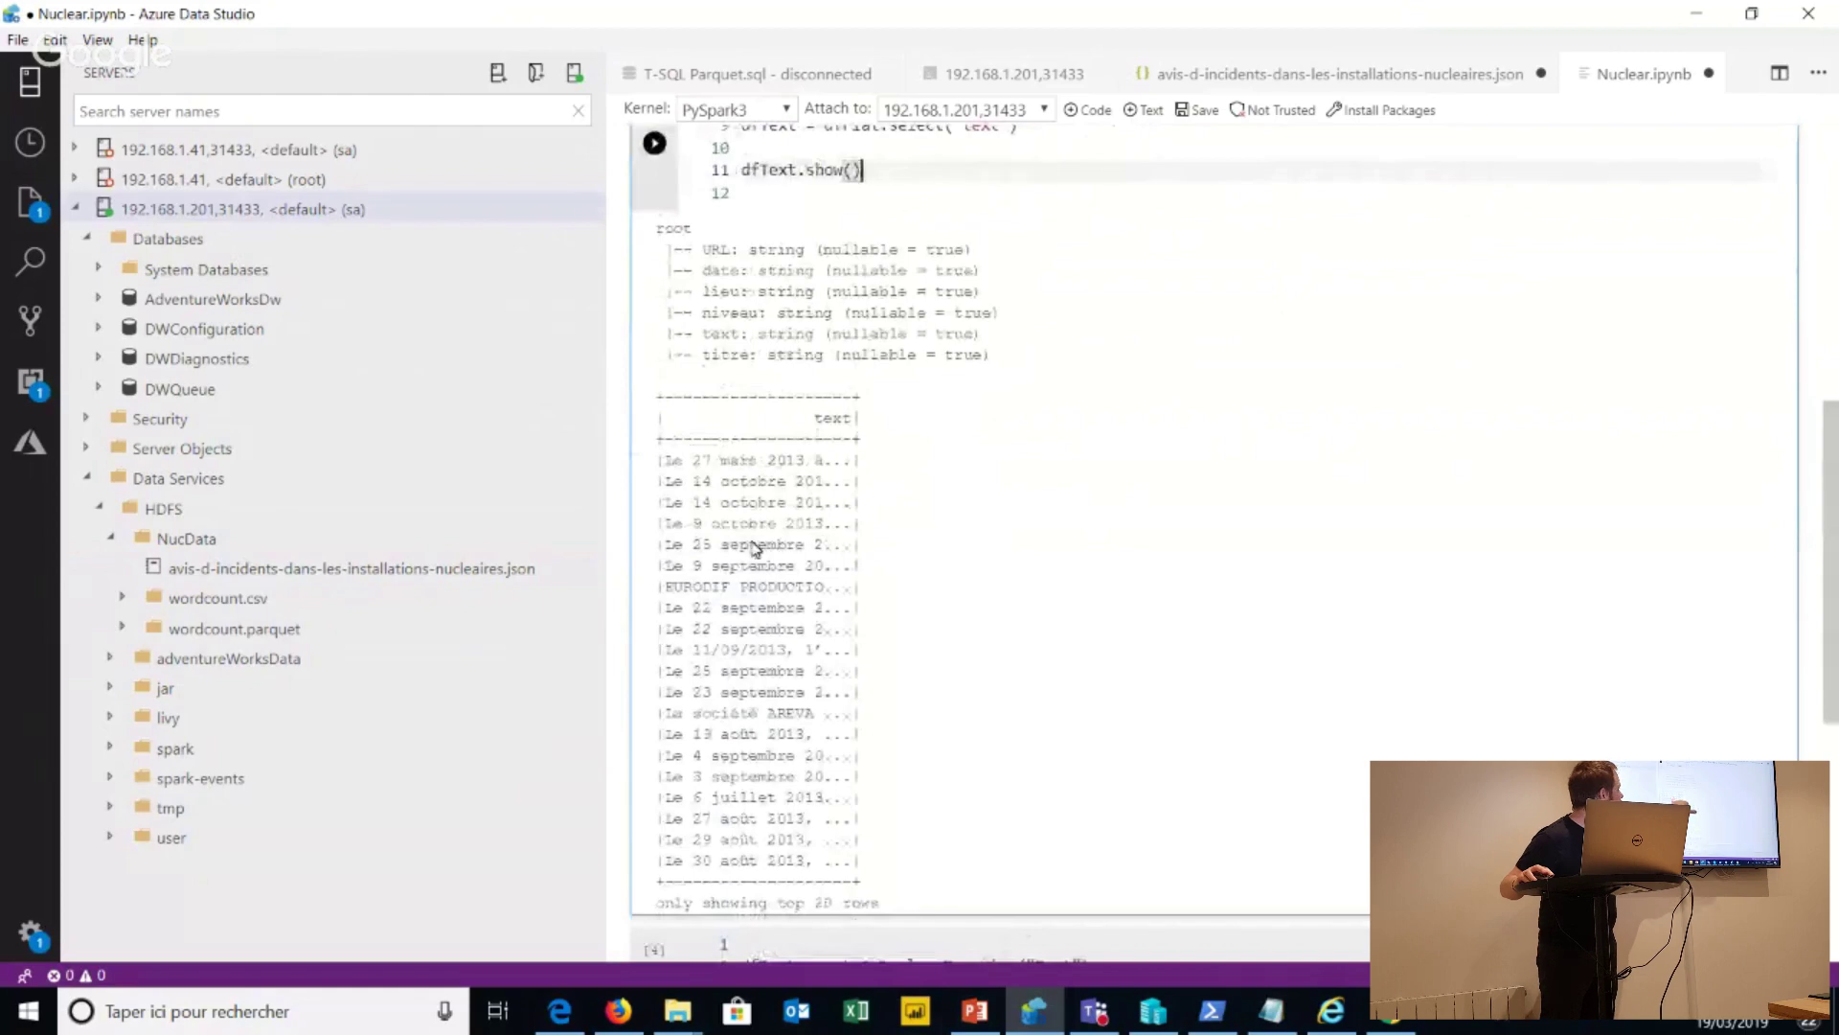
scroll(987, 364, "up", 5)
scroll(976, 403, "up", 2)
scroll(976, 402, "down", 2)
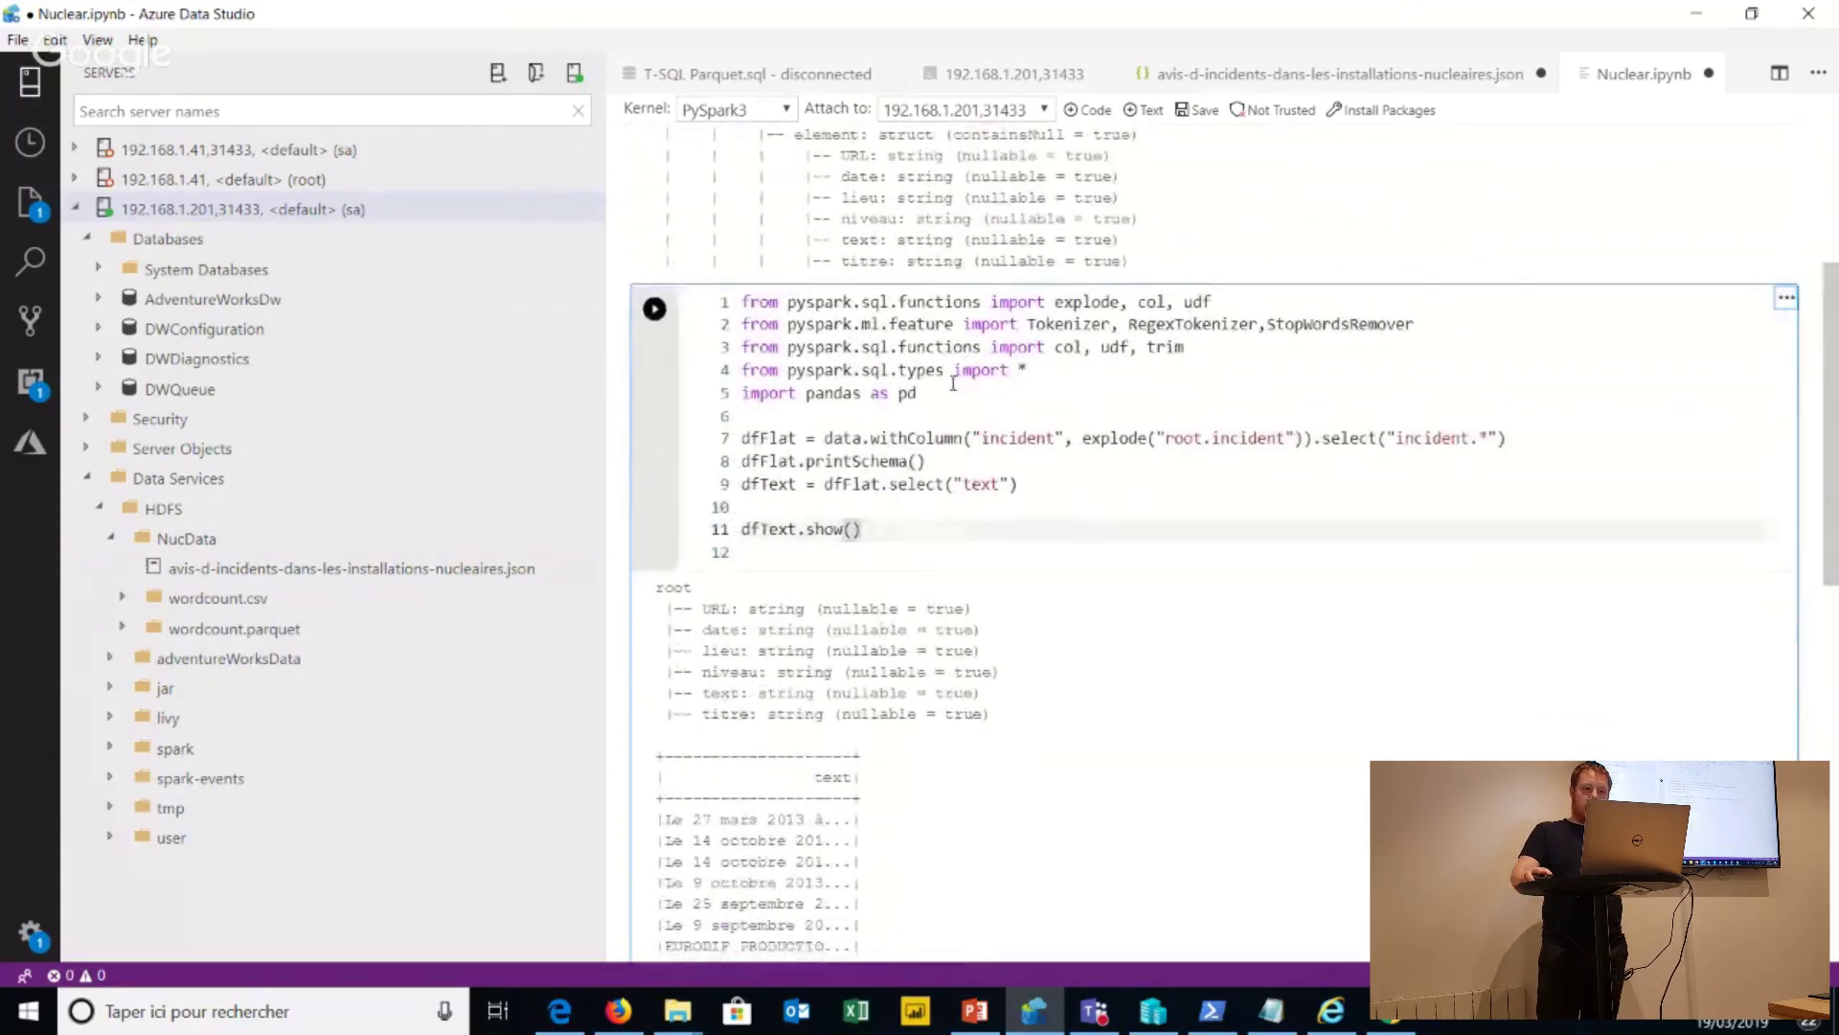
Highlight dfText in the createOrReplaceTempView("Text") line of the third code cell.
scroll(953, 384, "down", 12)
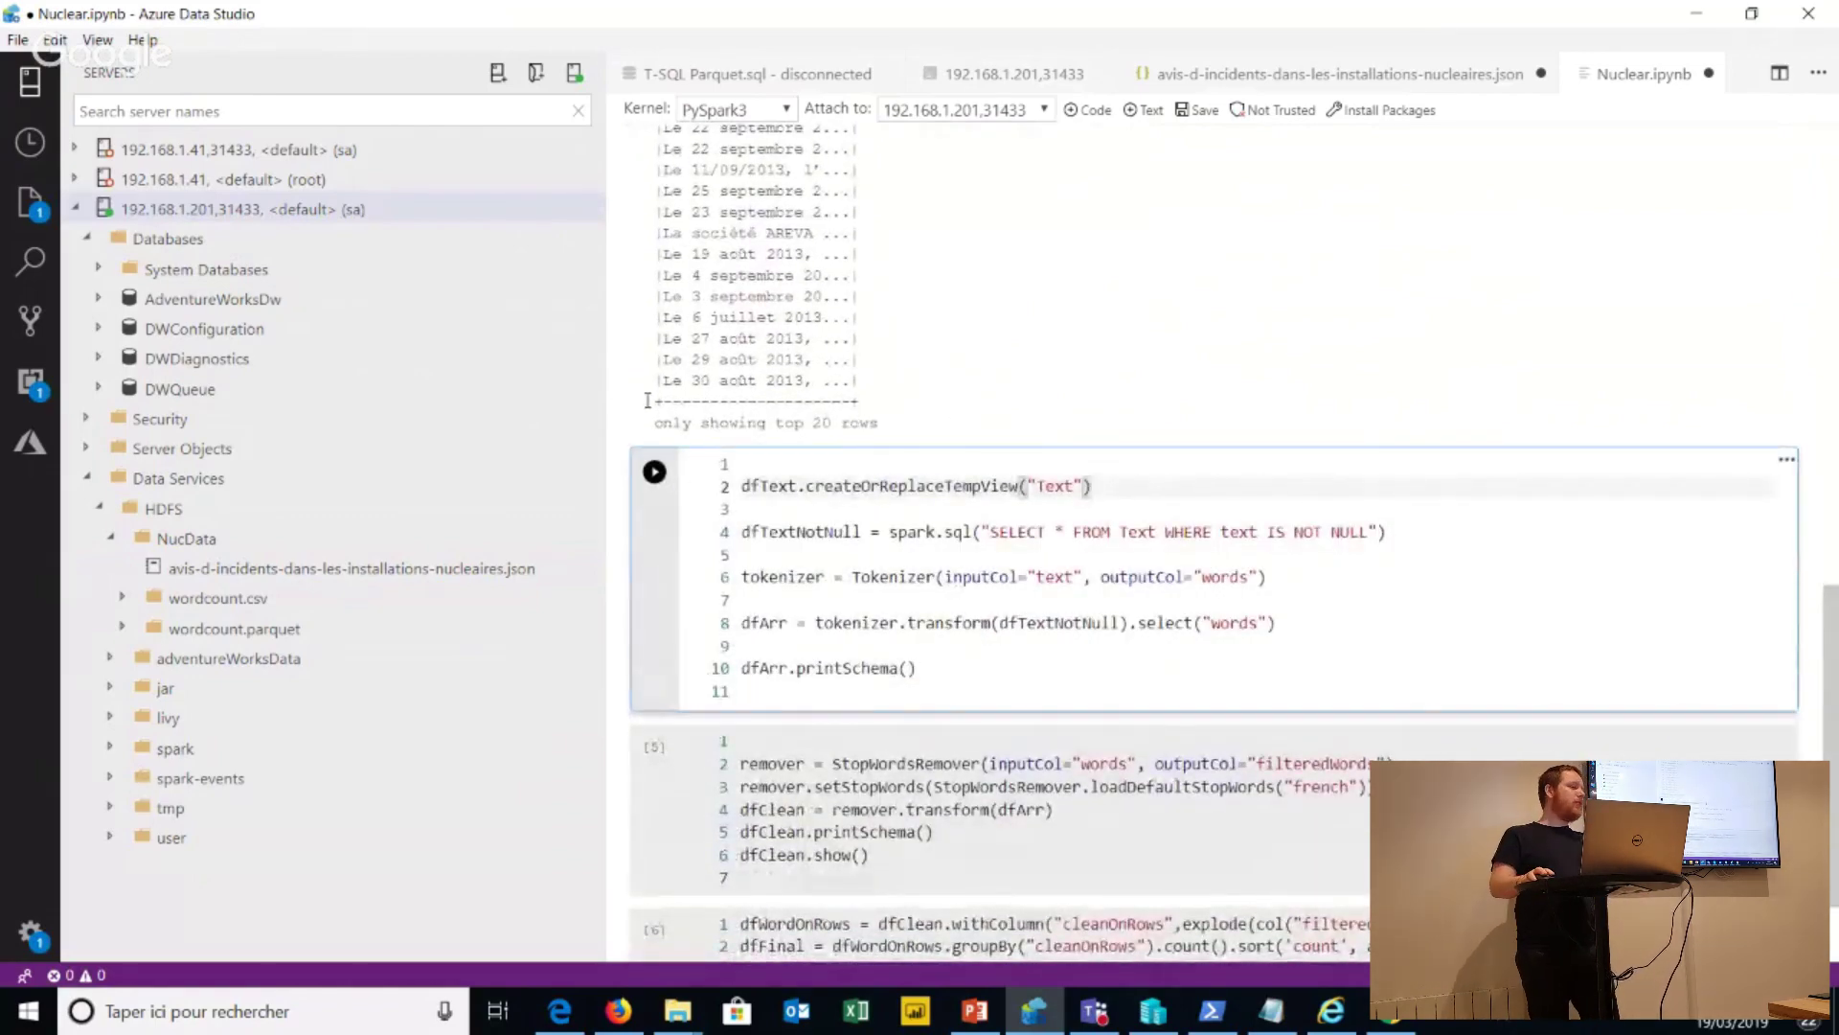
key("shift+Left")
key("shift+Left")
key("shift+Left")
key("shift+Left")
key("shift+Left")
key("shift+Left")
key("shift+Left")
key("shift+Left")
key("shift+Left")
key("shift+Left")
key("shift+Left")
key("shift+Left")
key("shift+Left")
key("shift+Left")
key("shift+Left")
key("shift+Left")
key("shift+Left")
key("shift+Left")
key("shift+Left")
key("shift+Left")
key("shift+Left")
key("shift+Left")
key("shift+Left")
key("Left")
key("ctrl+shift+Right")
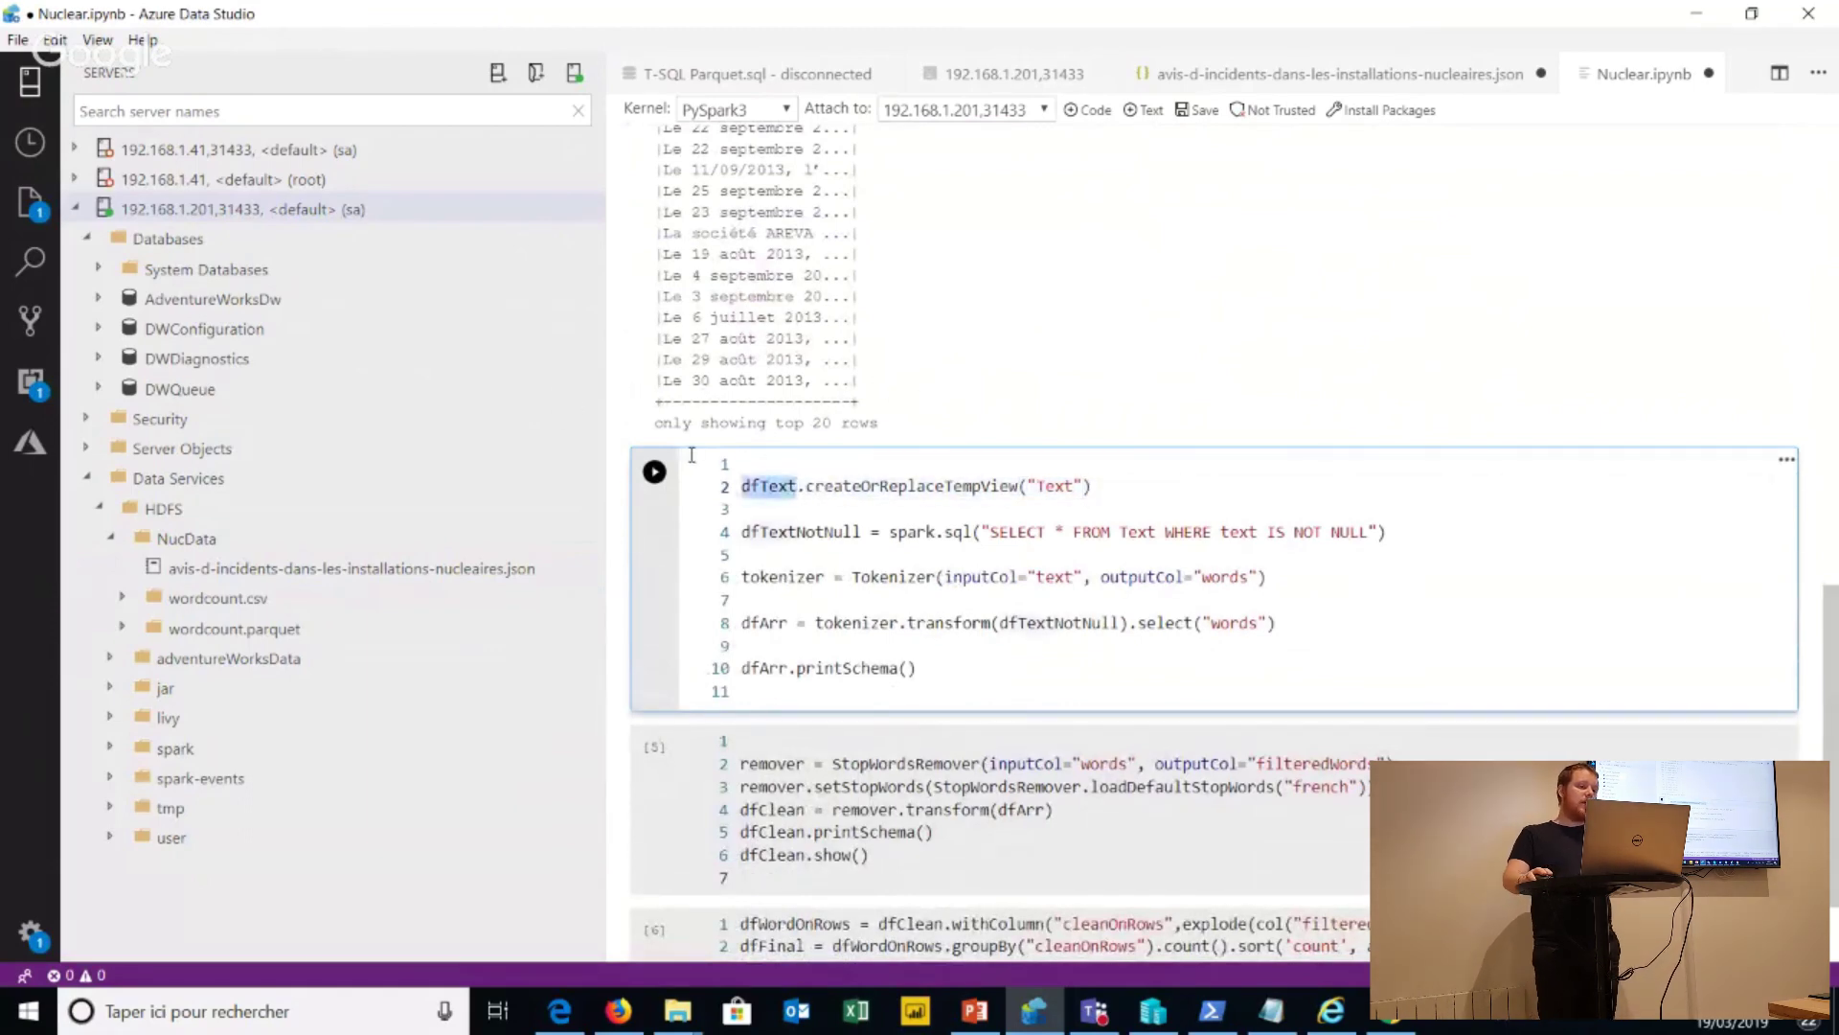
Highlight the createOrReplaceTempView line and its view name "Text" in the third code cell.
key("Right")
key("ctrl+shift+Right")
key("End")
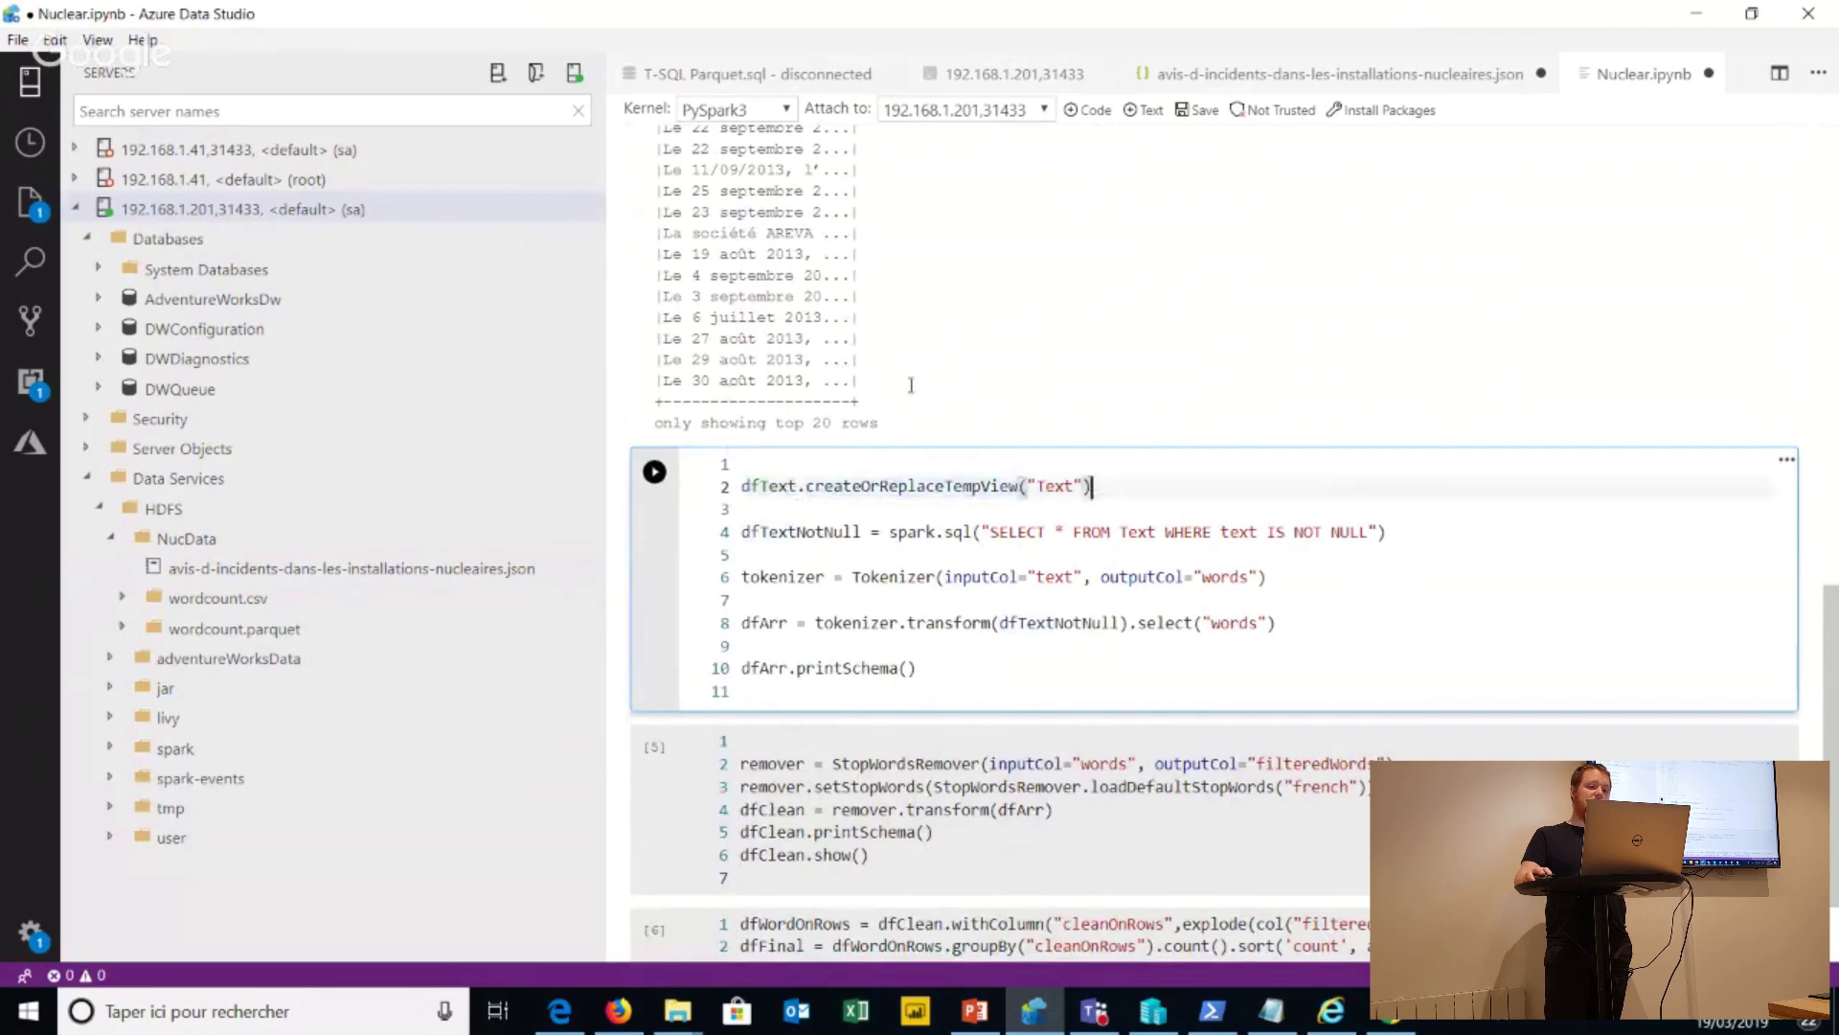
key("shift+Home")
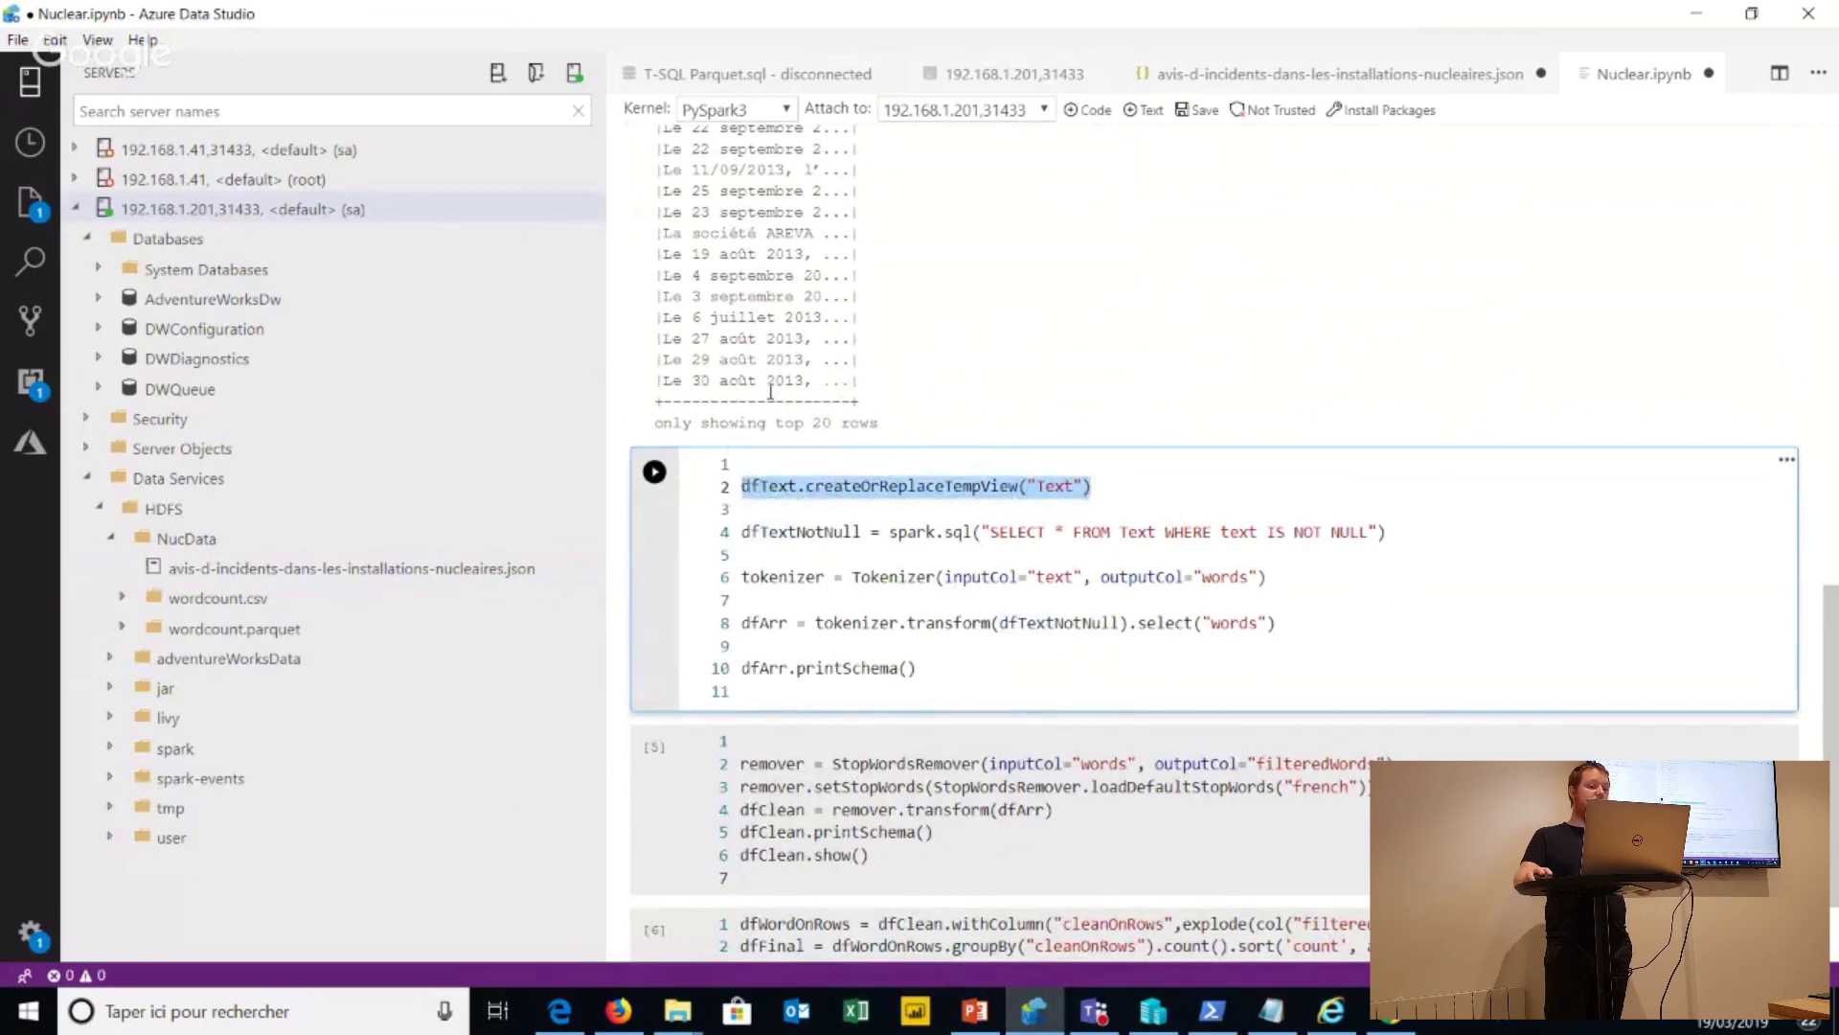
key("End")
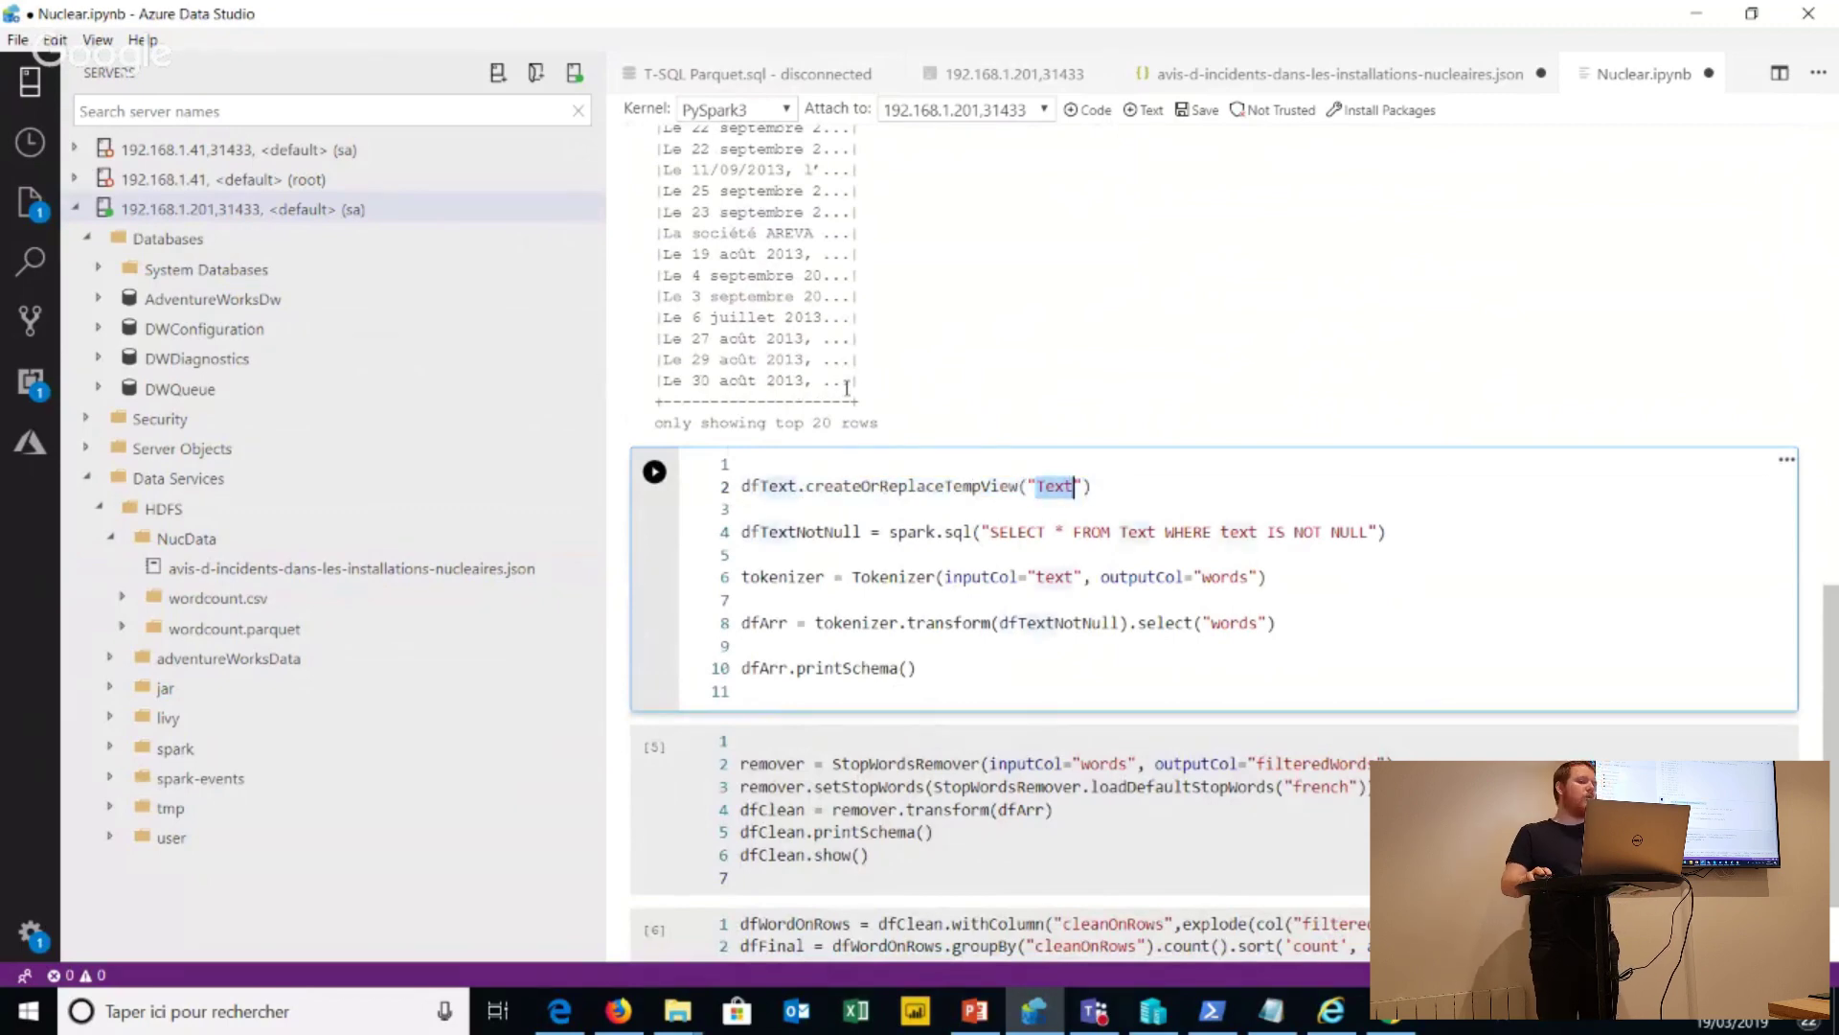
key("shift+Home")
Go through the third cell's lines that filter null texts into dfTextNotNull, define the Tokenizer and transform the words into dfArr.
left_click(834, 532)
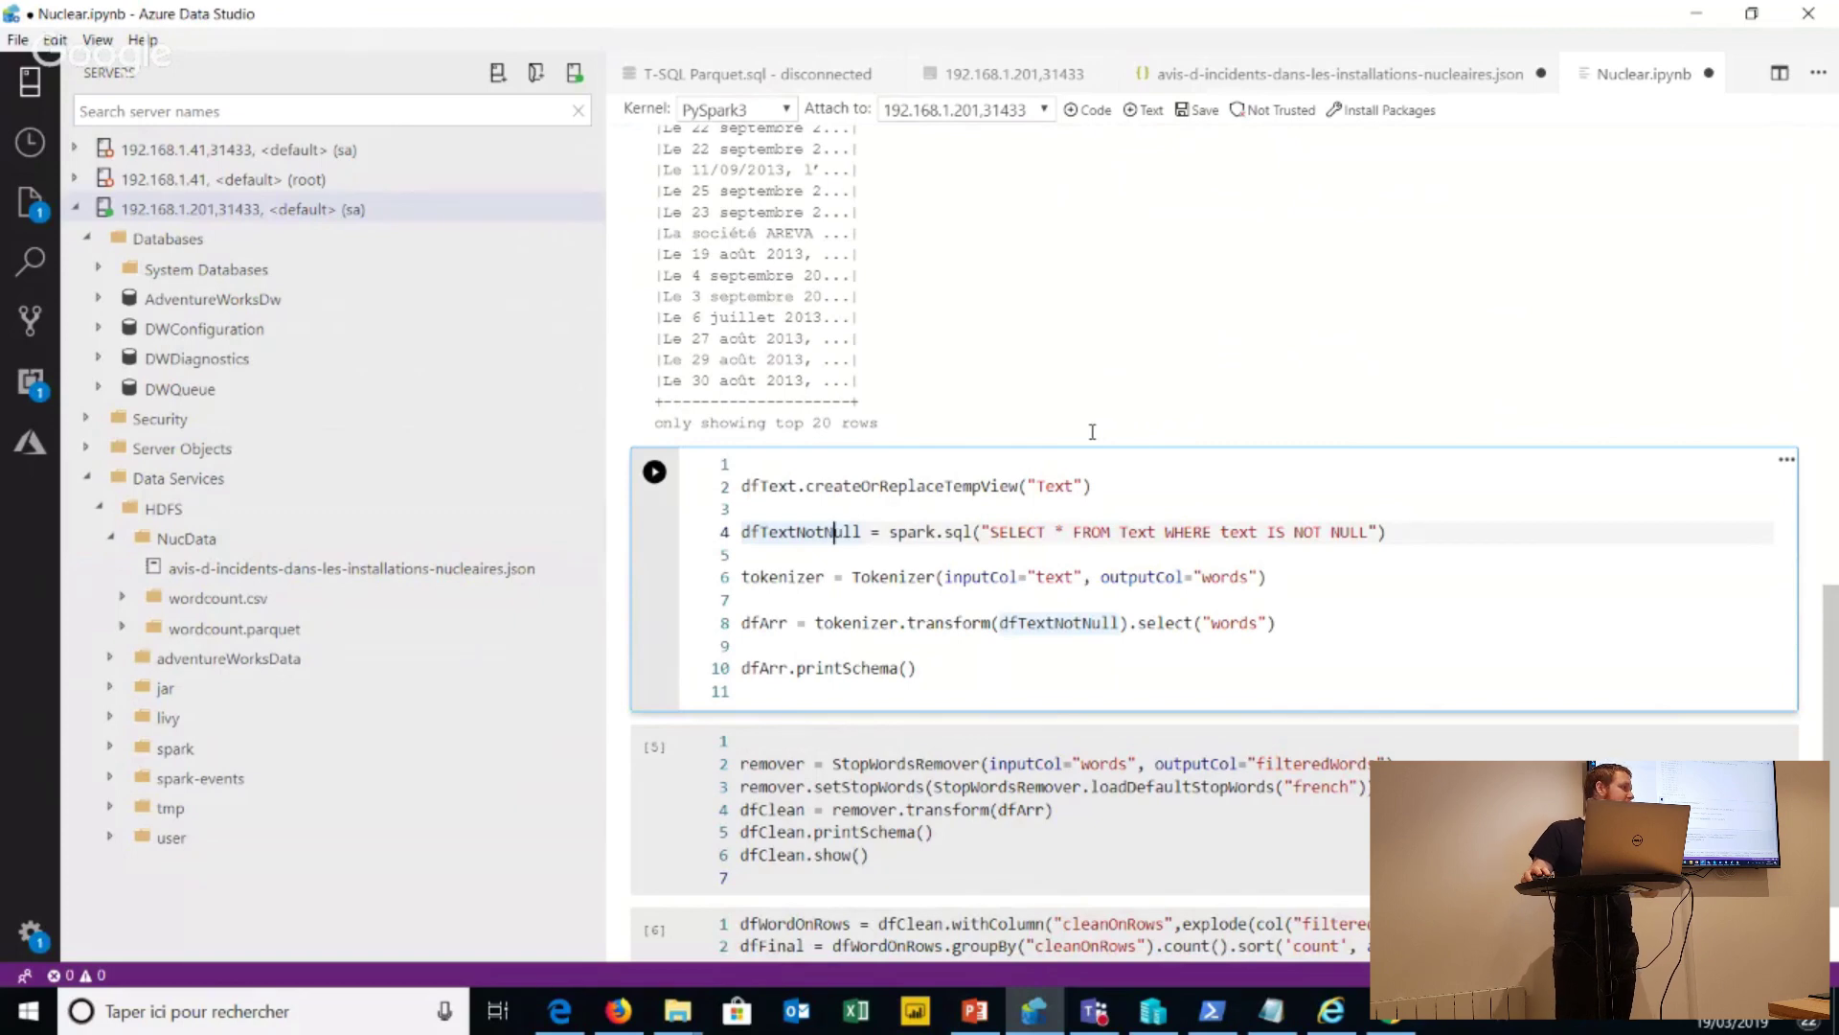
key("End")
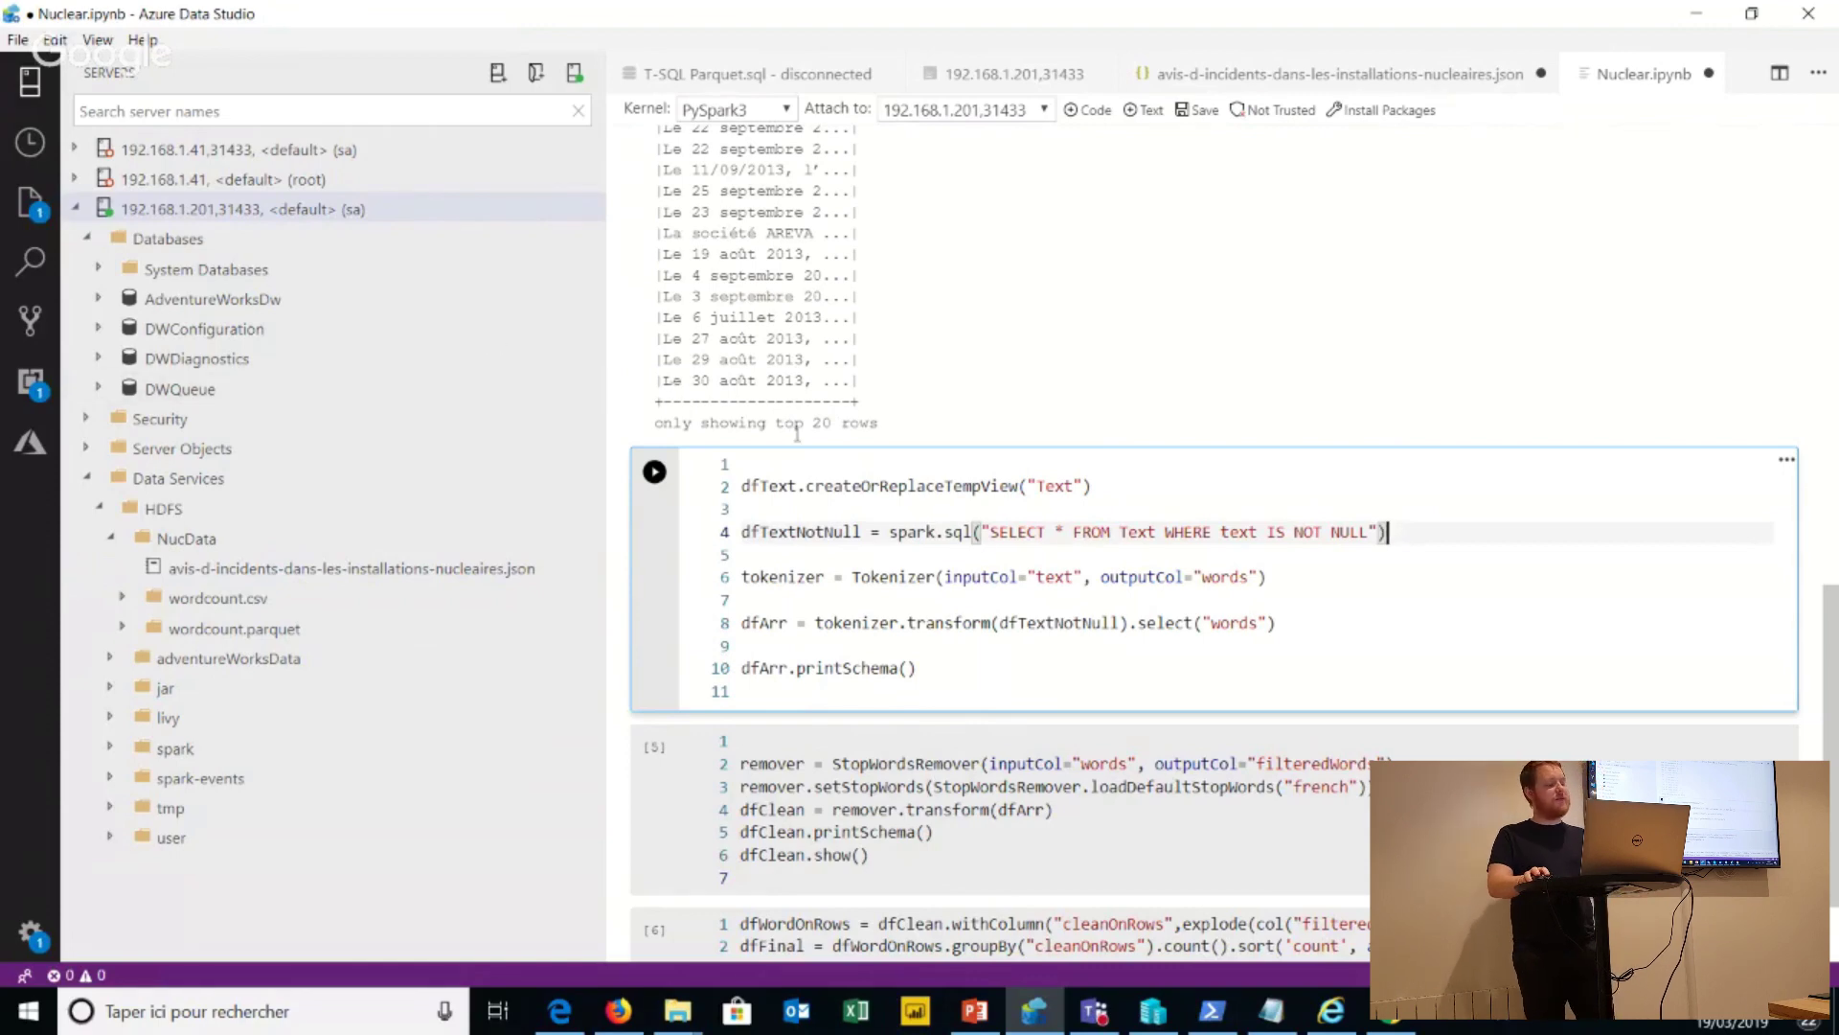
key("Down")
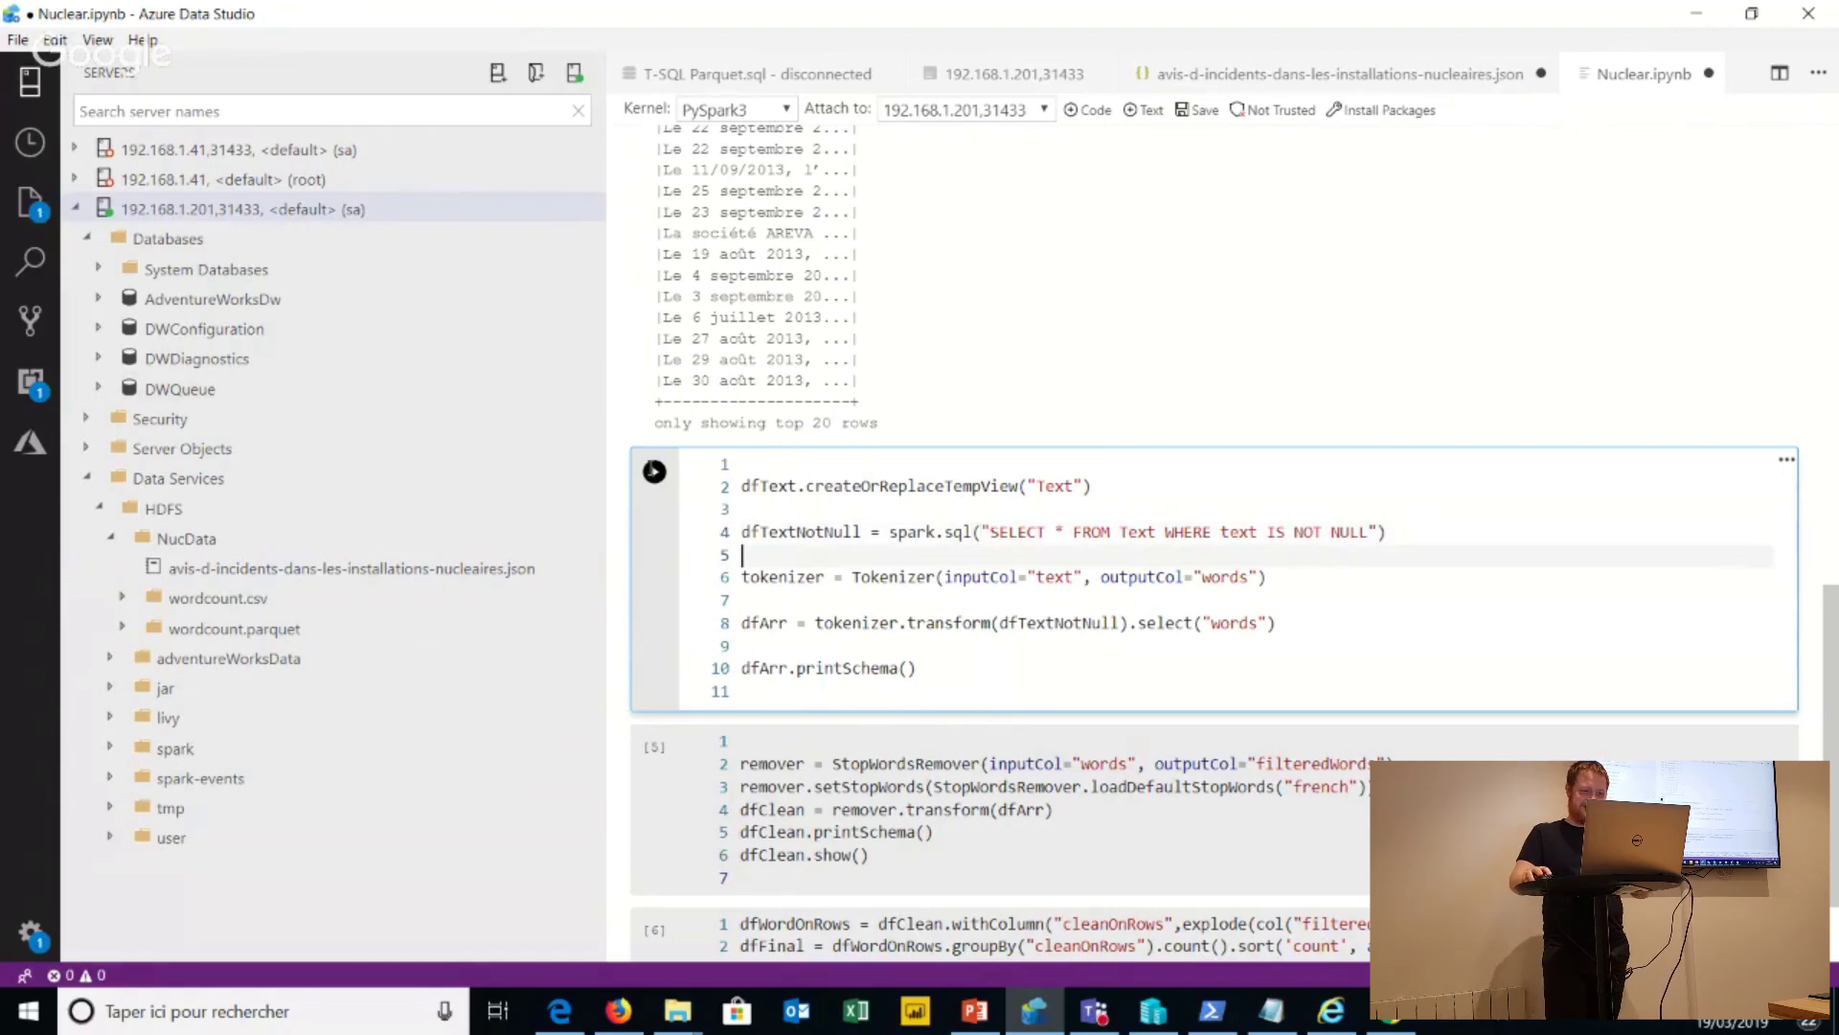
key("Down")
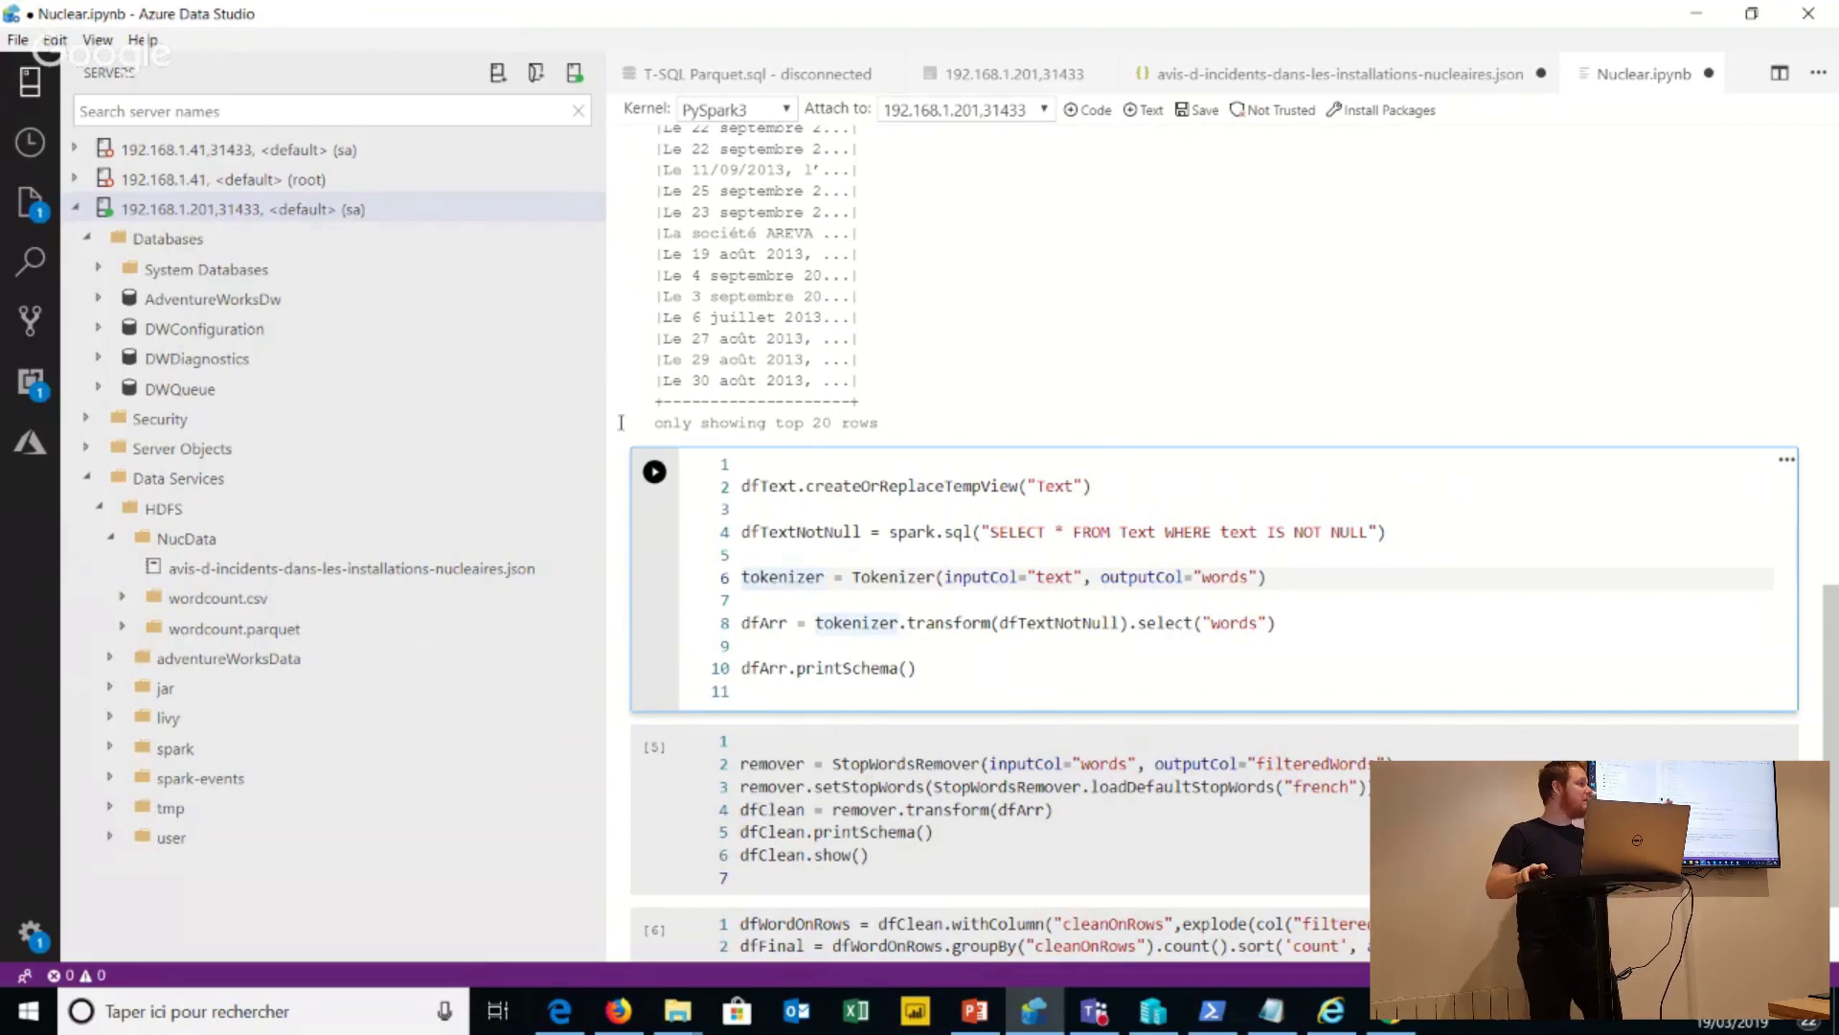
key("Down")
key("Down")
key("Home")
key("Right")
key("Right")
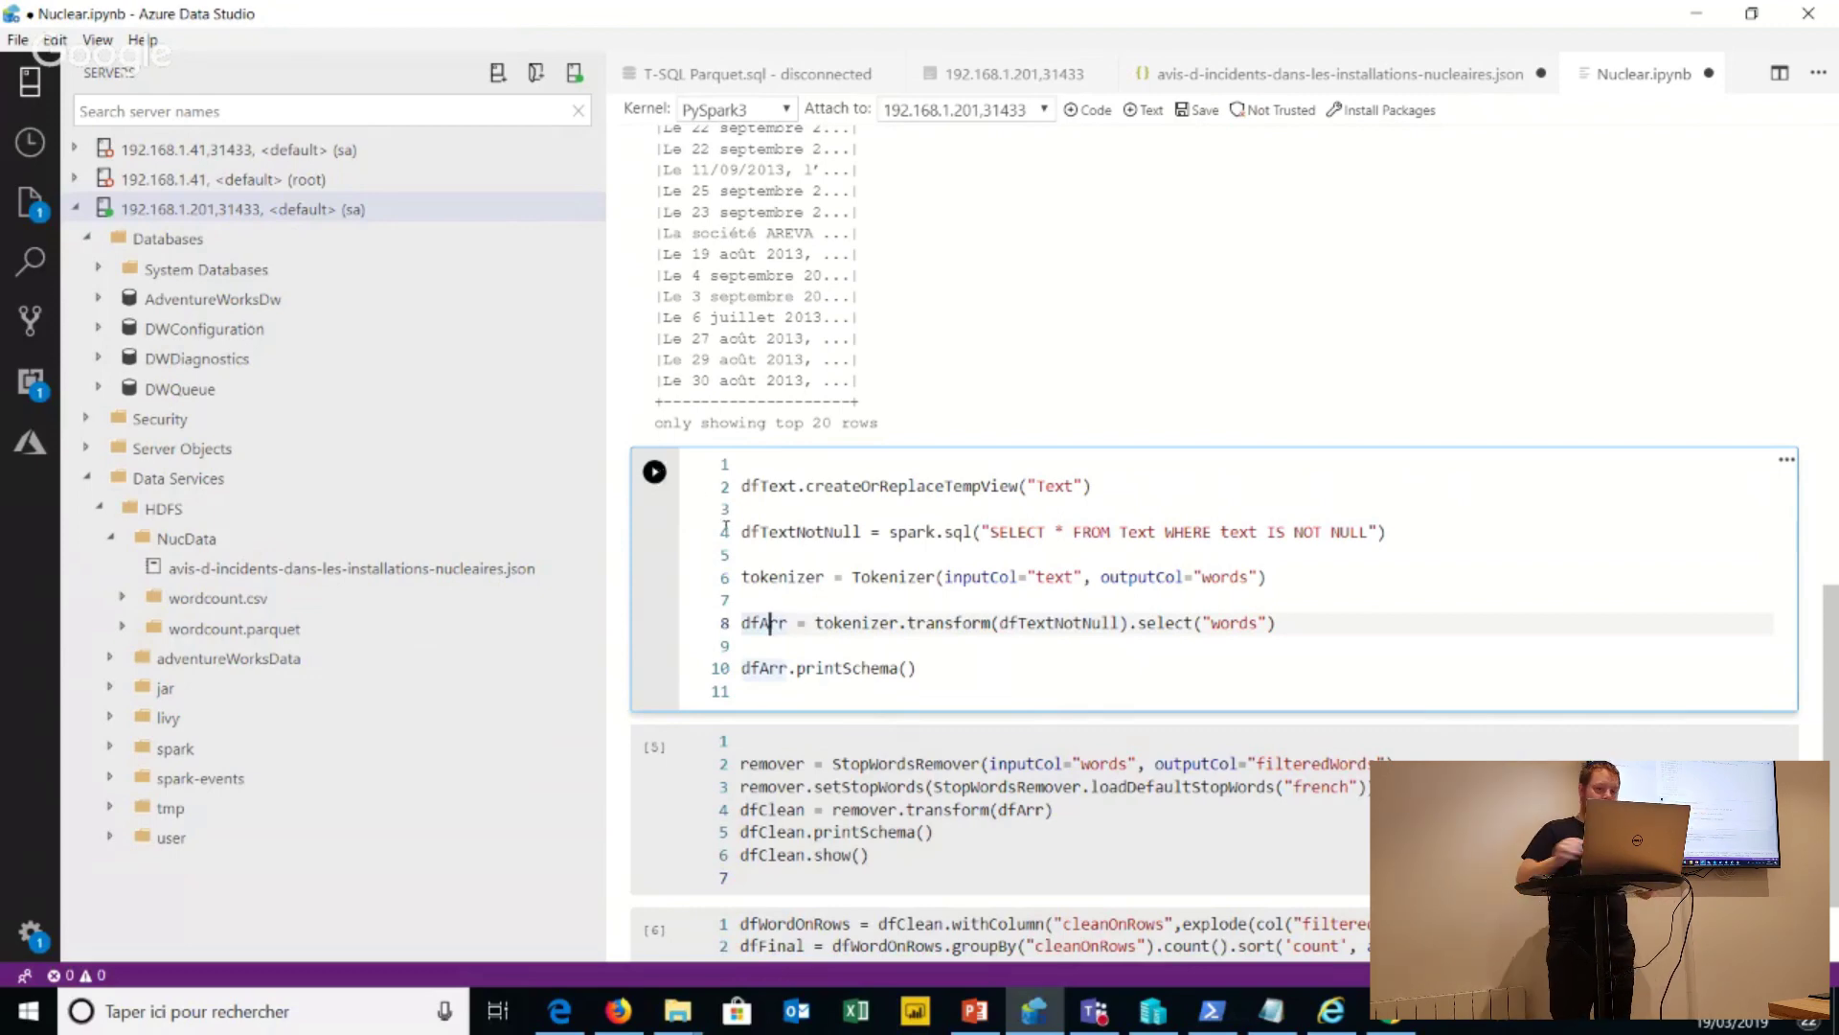
Run the third code cell to tokenize the non-null texts and print the dfArr schema.
key("Down")
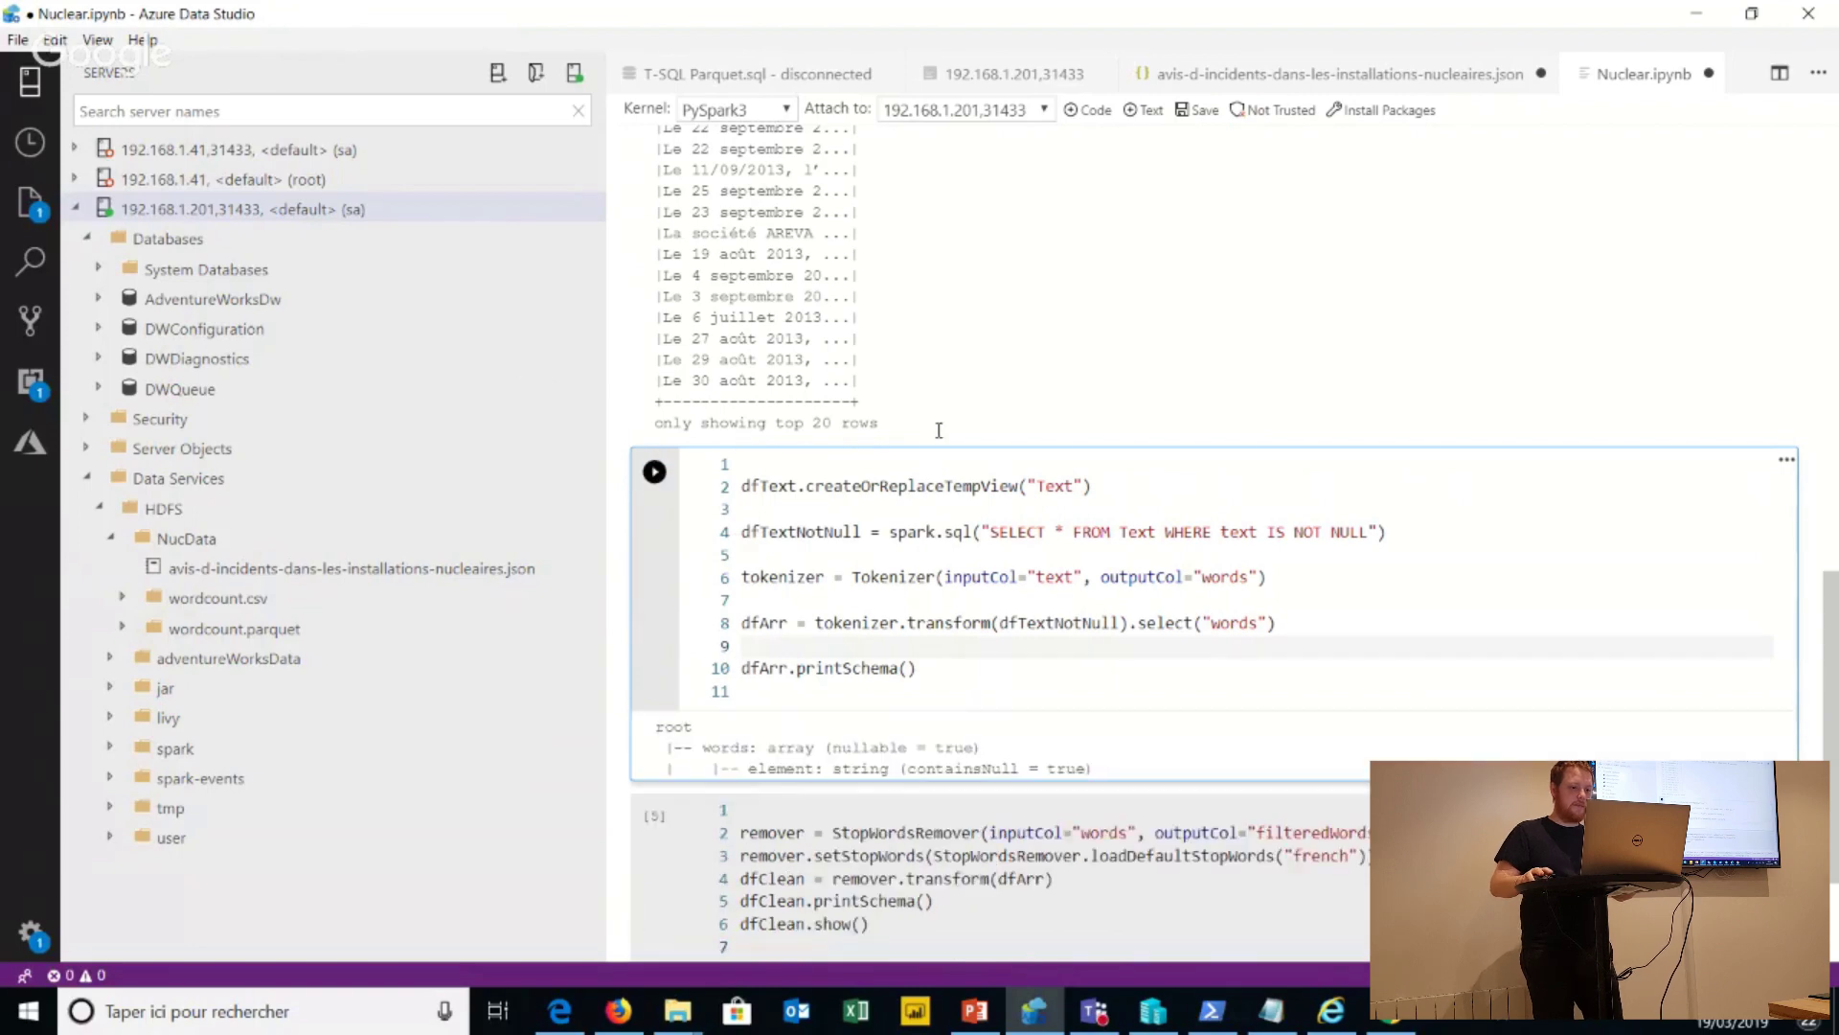
scroll(952, 430, "down", 2)
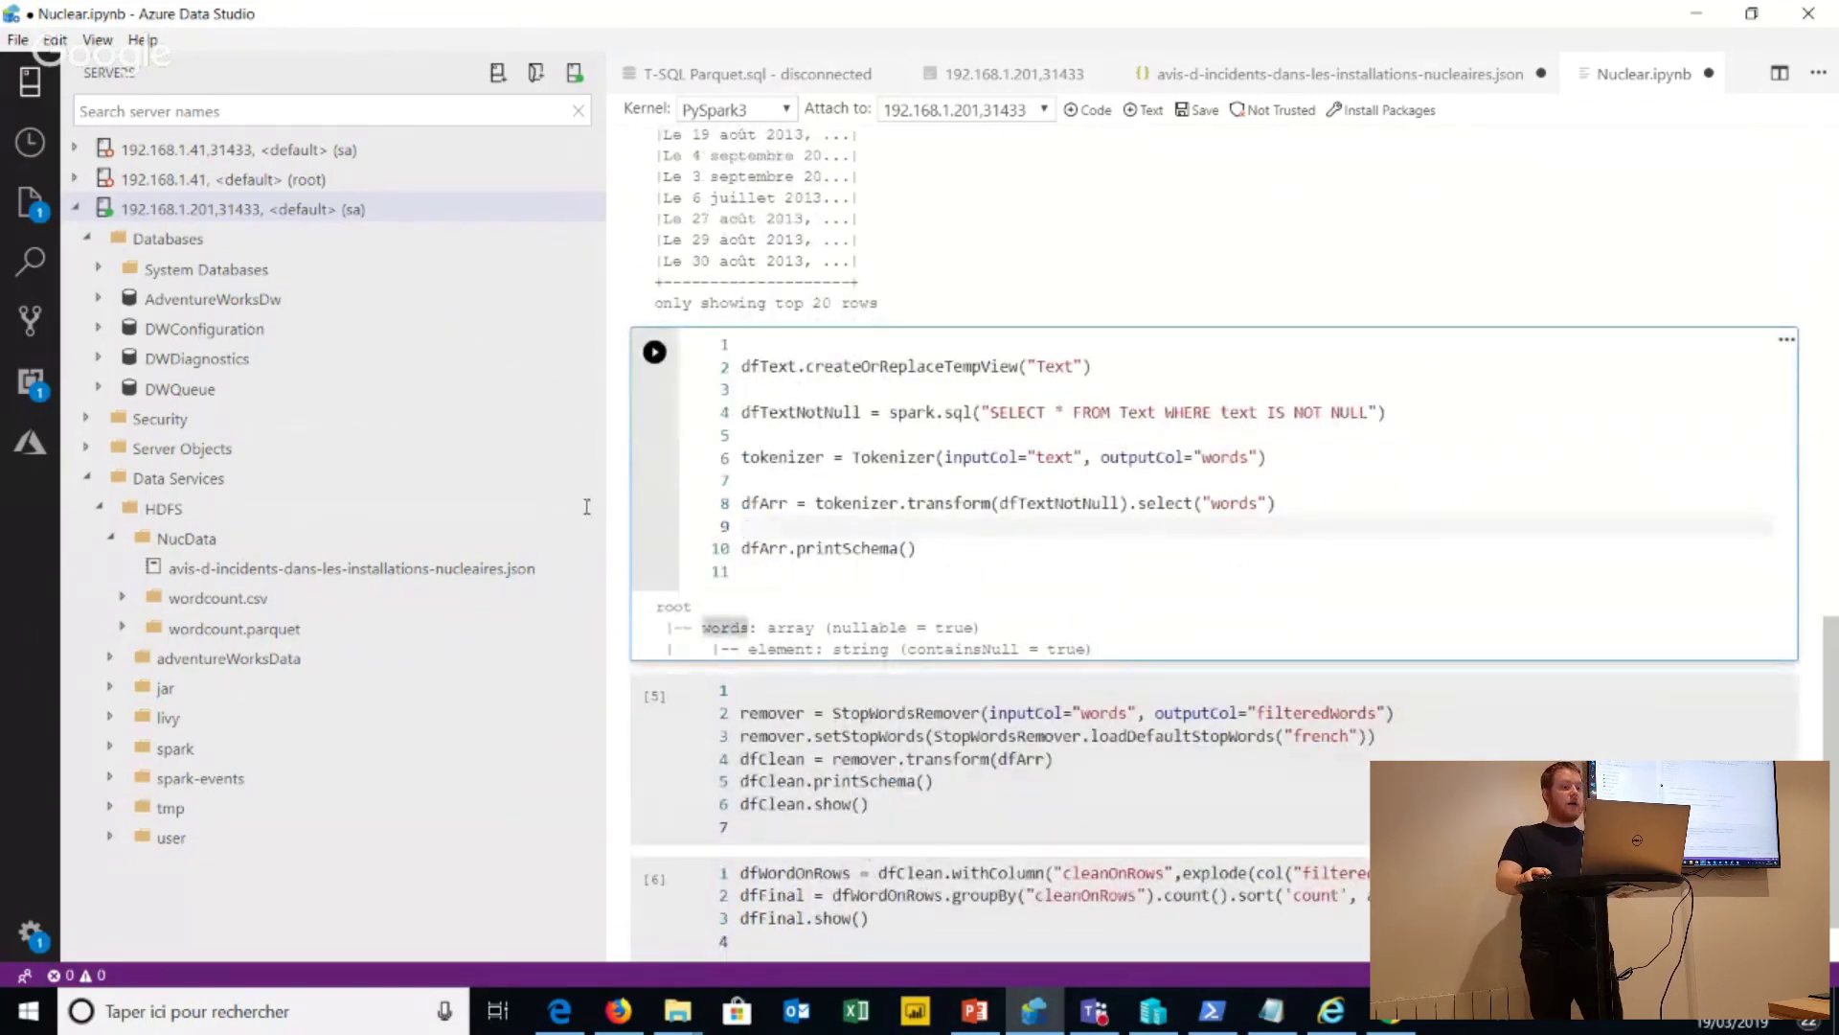
scroll(616, 505, "down", 1)
Add the line dfArr.show() at the end of the third code cell and run the cell again.
key("Down")
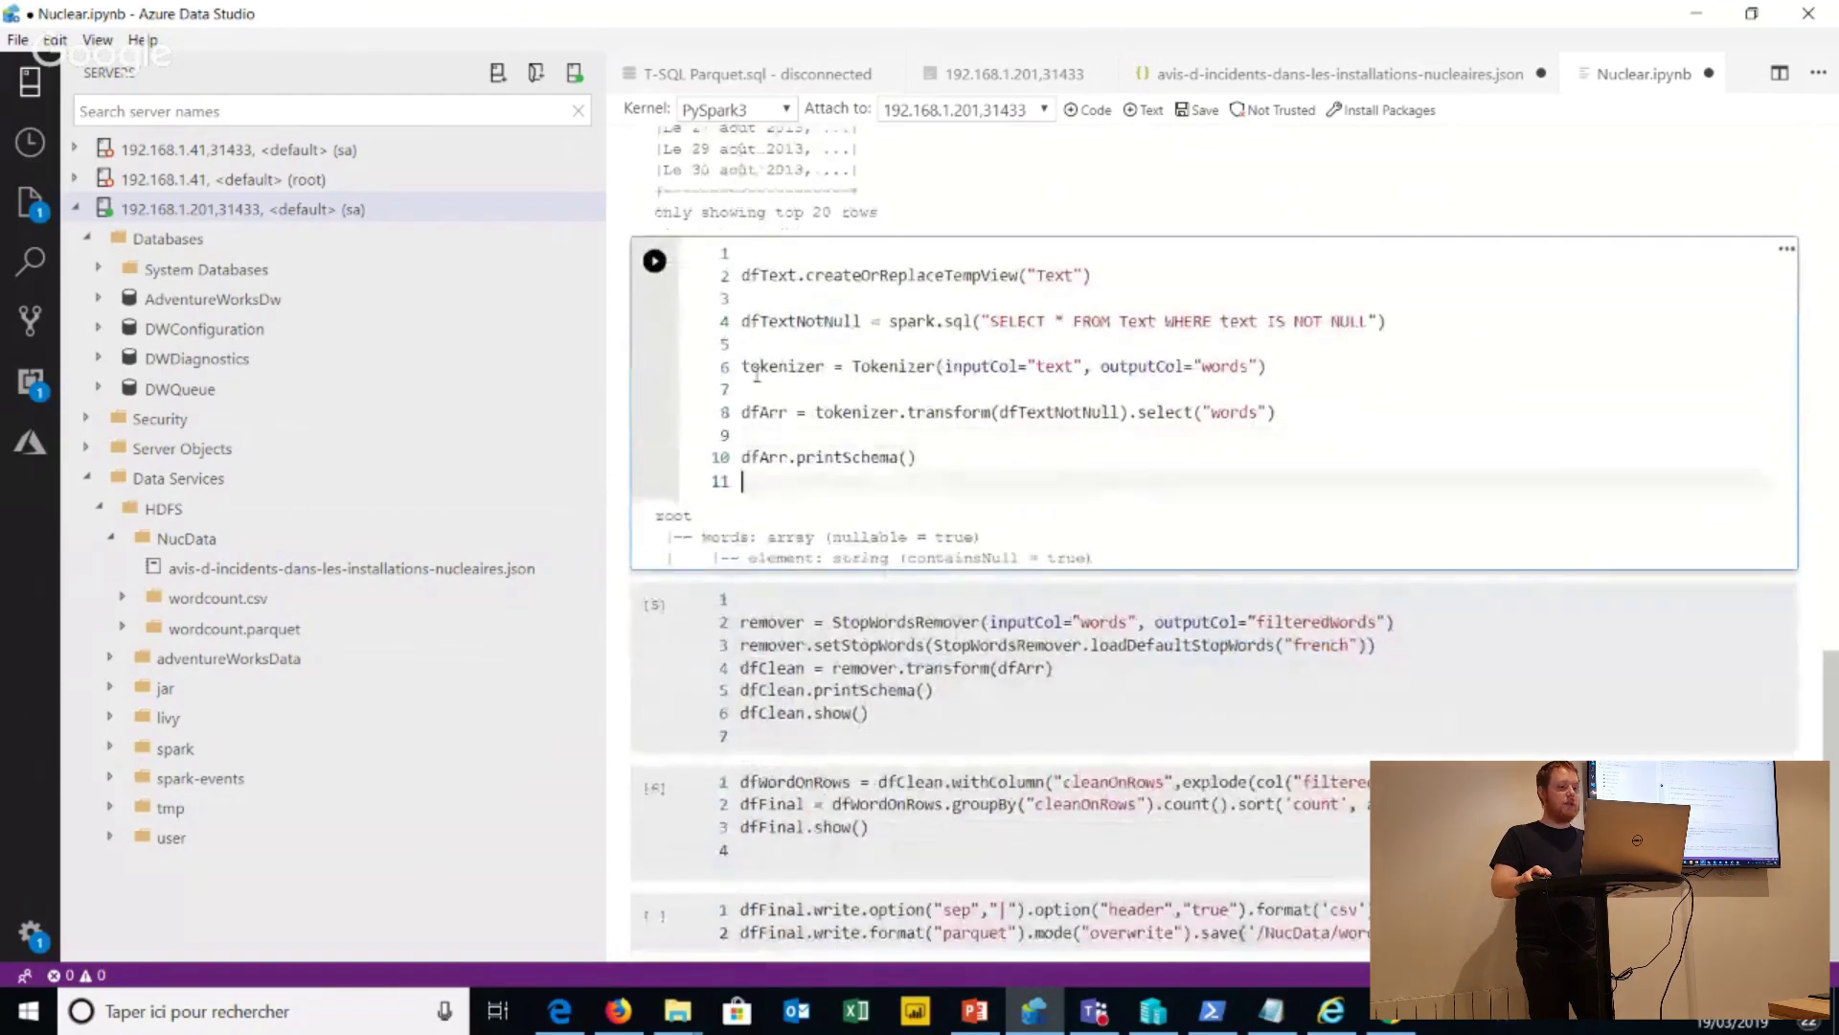
key("ctrl+shift+Right")
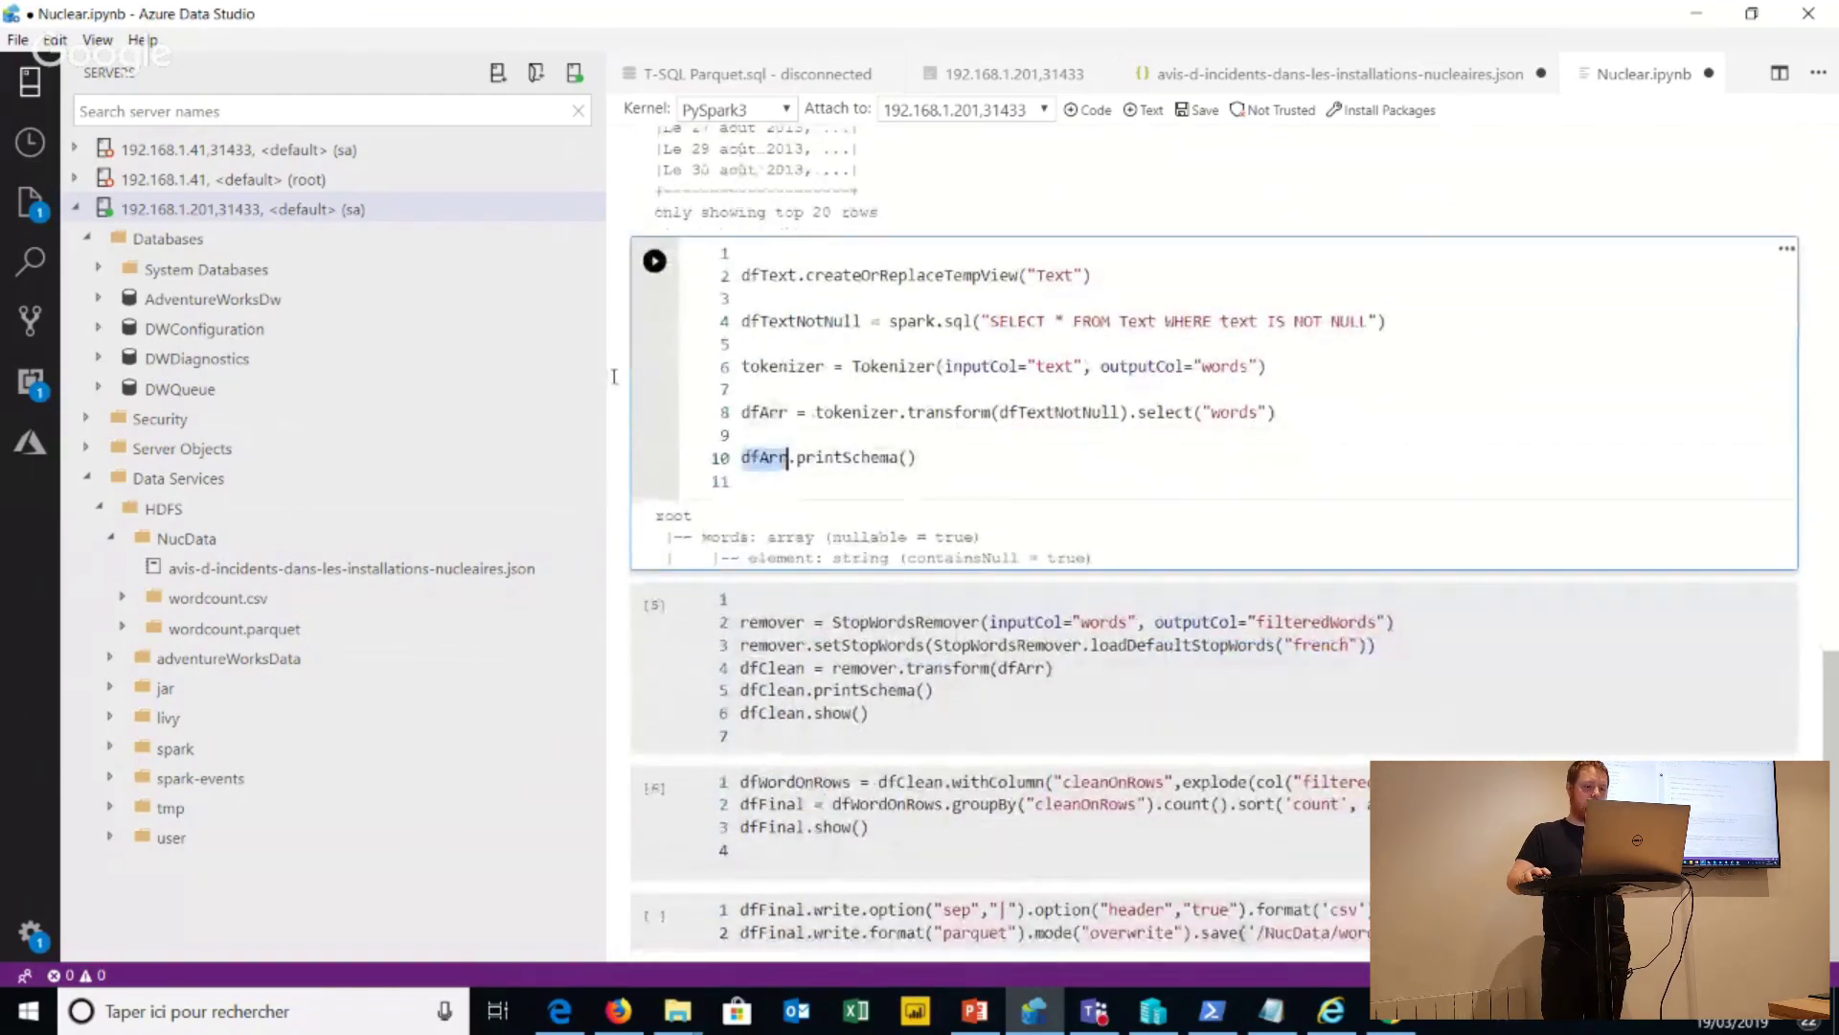
key("ctrl+c")
key("Down")
key("ctrl+v")
type(".show()")
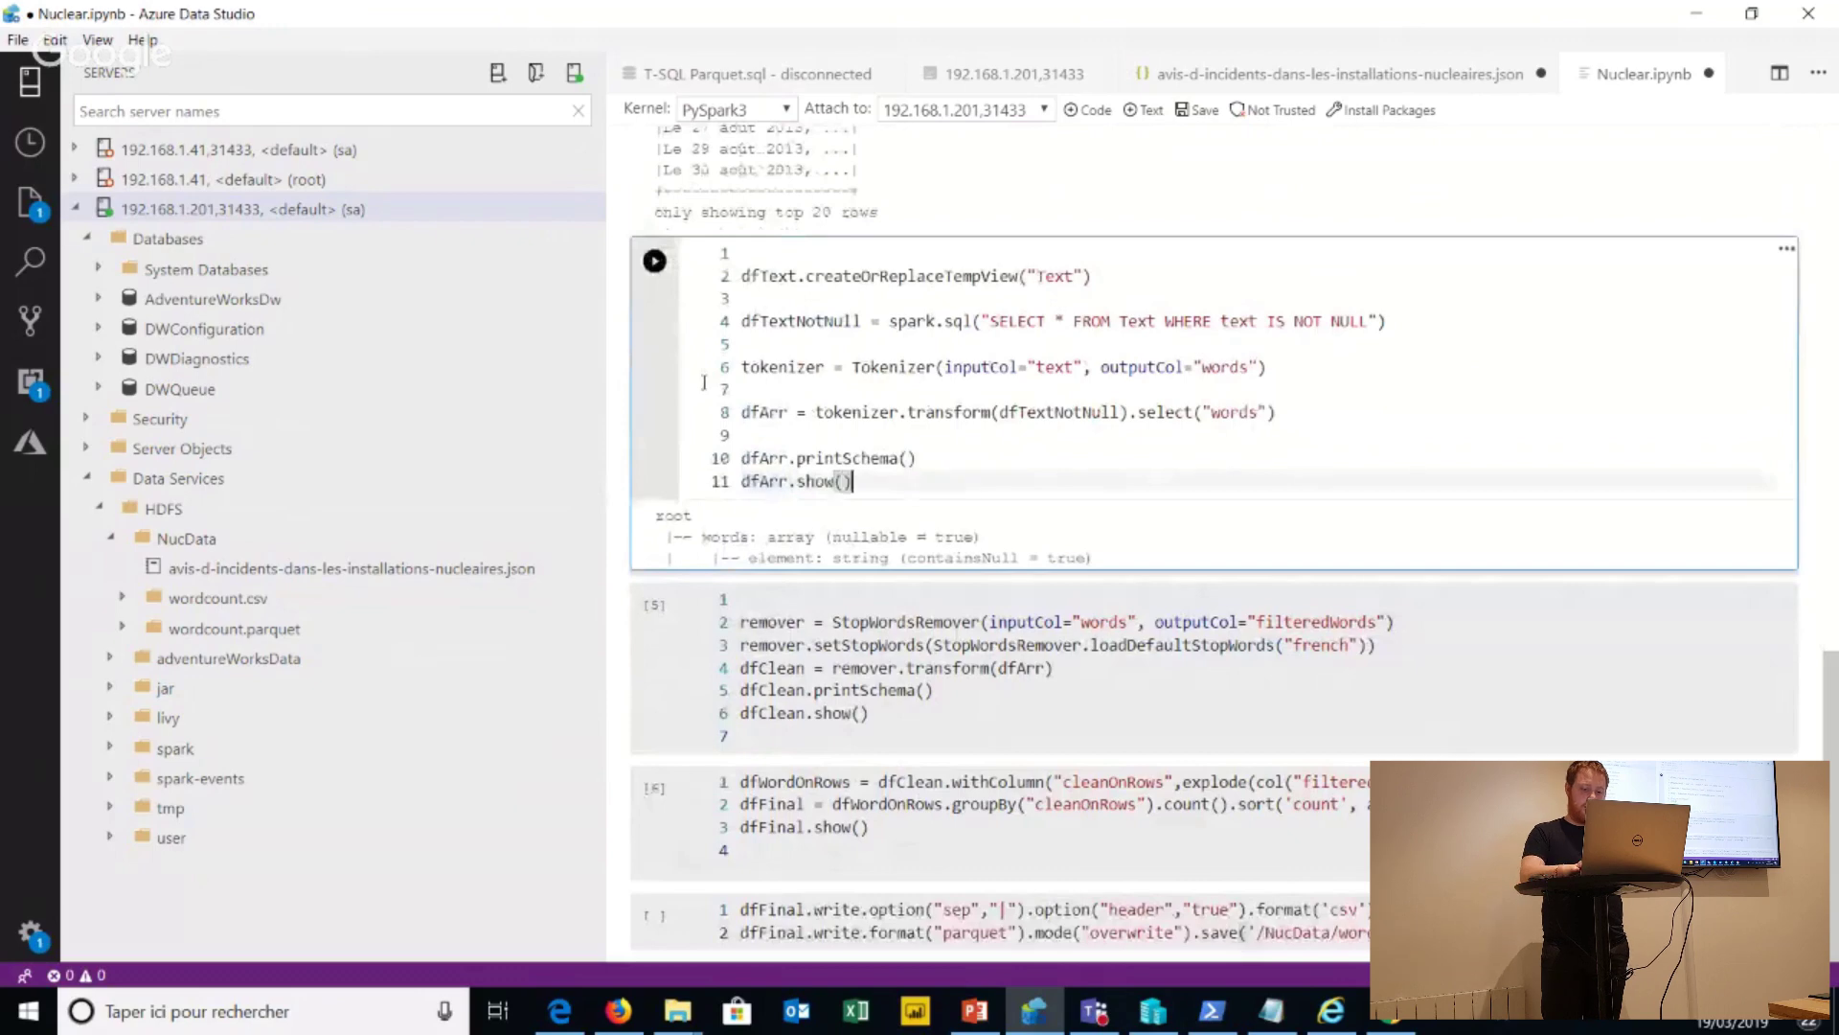
key("F5")
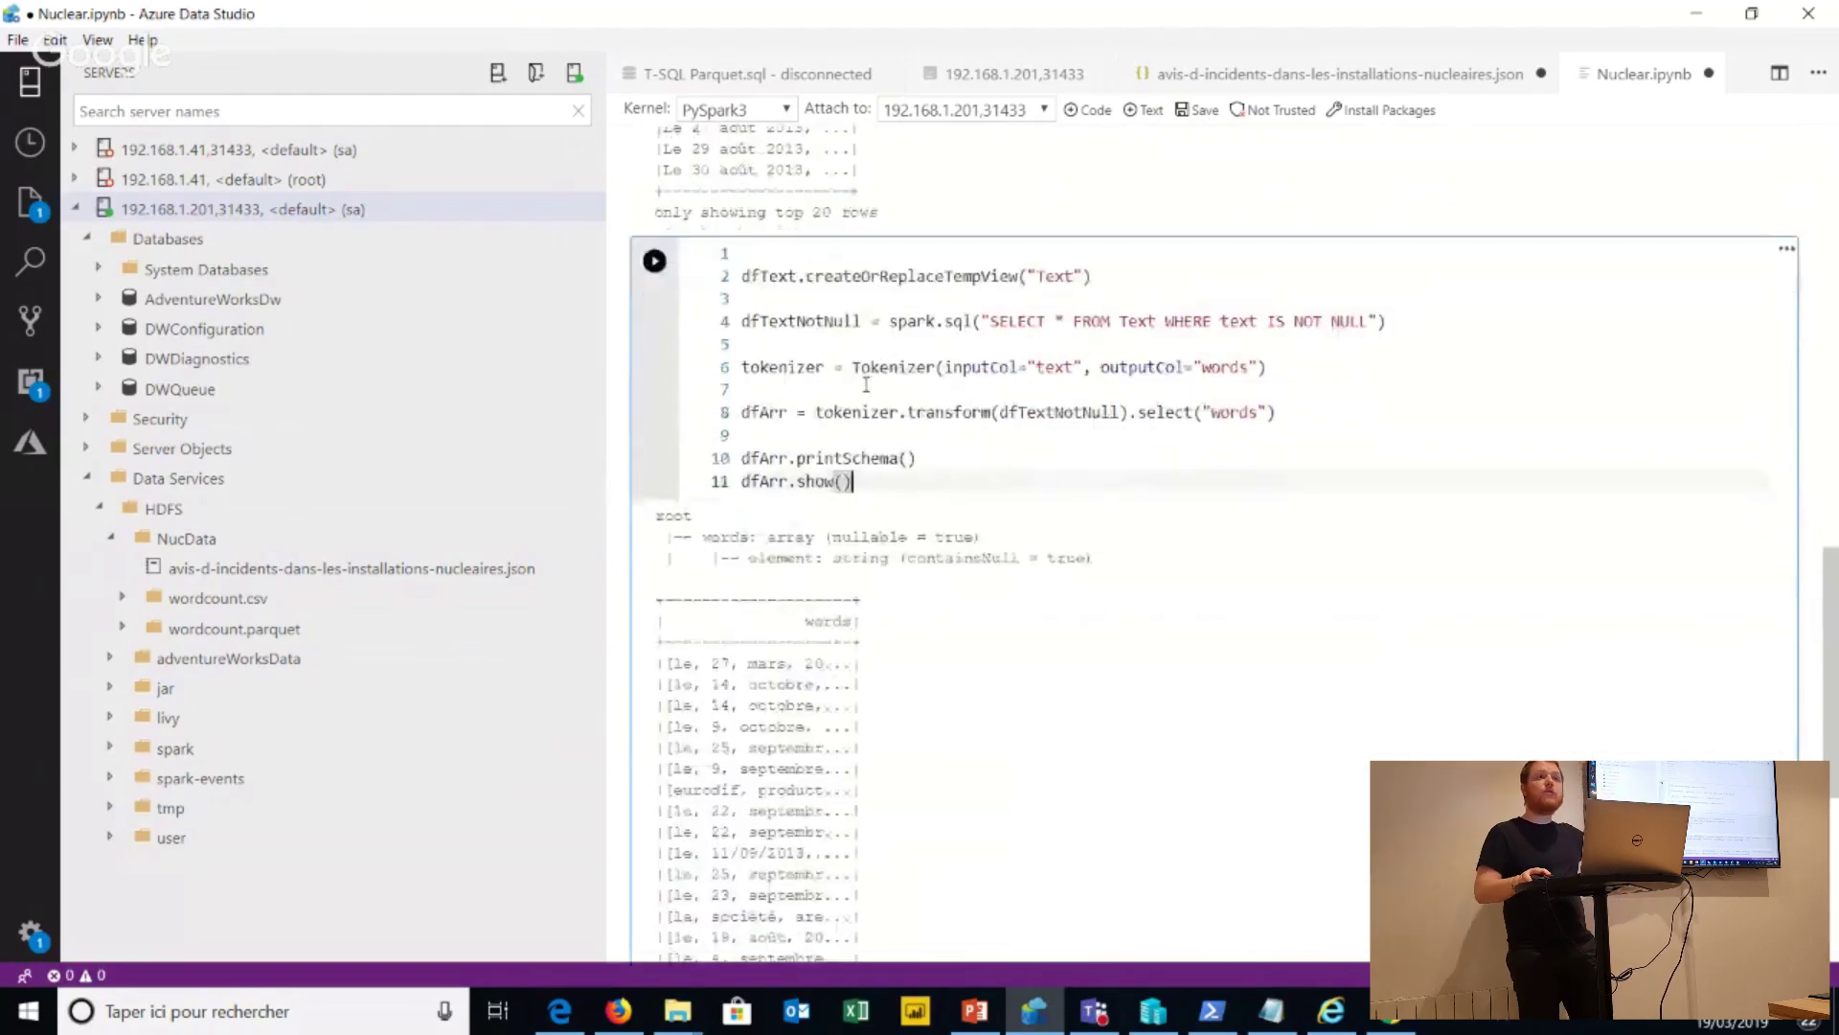
Compare the printed words array schema and table with the tokenizer code of the third cell.
scroll(869, 412, "down", 2)
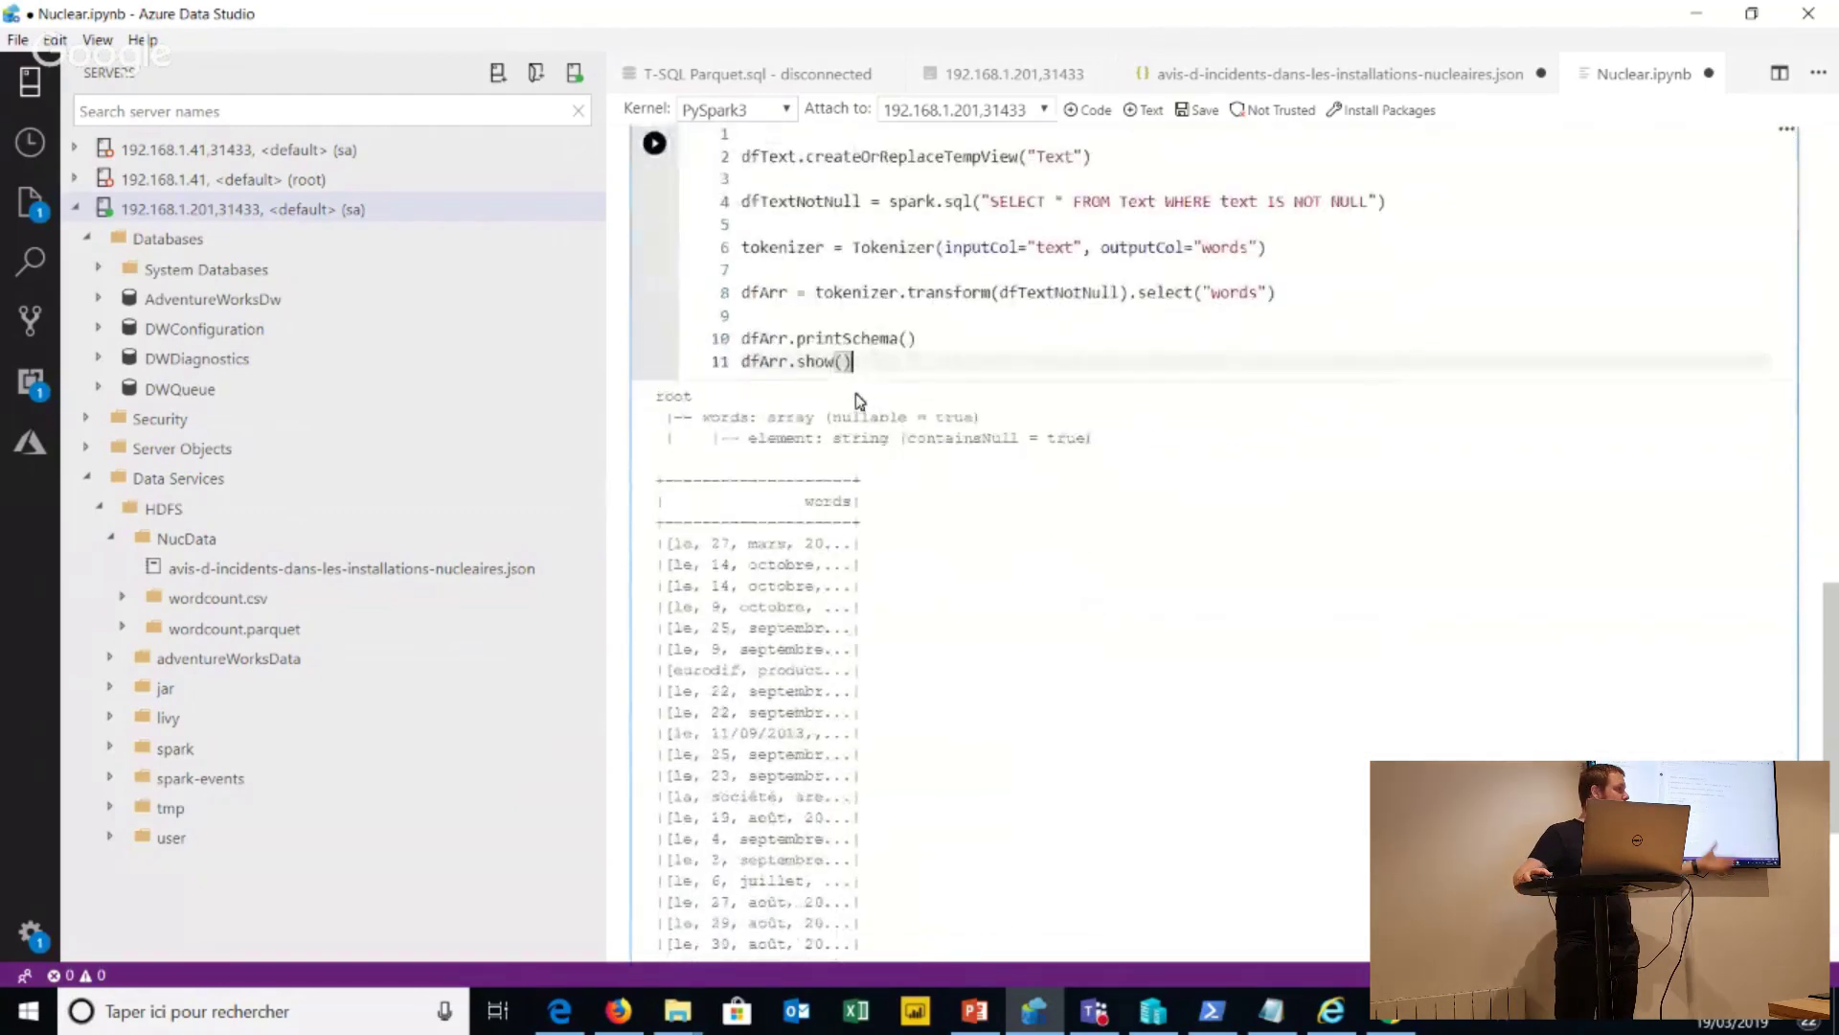
scroll(849, 391, "up", 2)
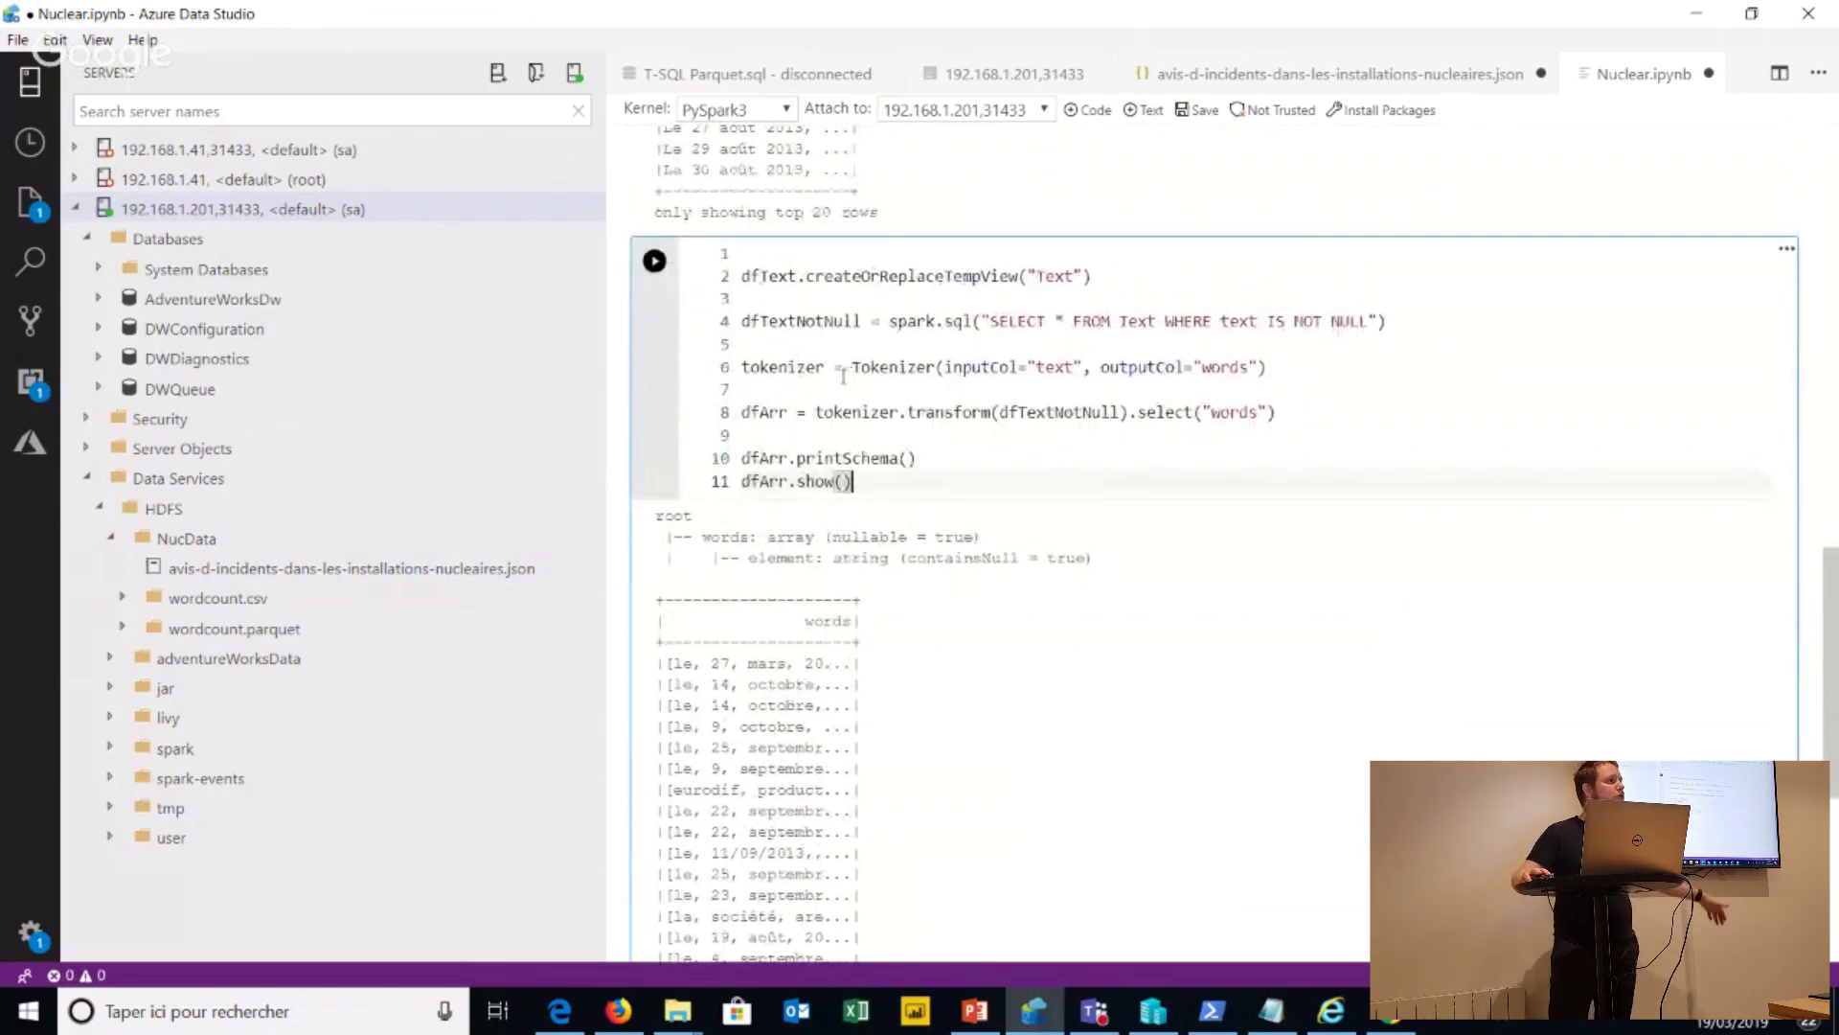
scroll(819, 389, "down", 2)
scroll(819, 390, "down", 3)
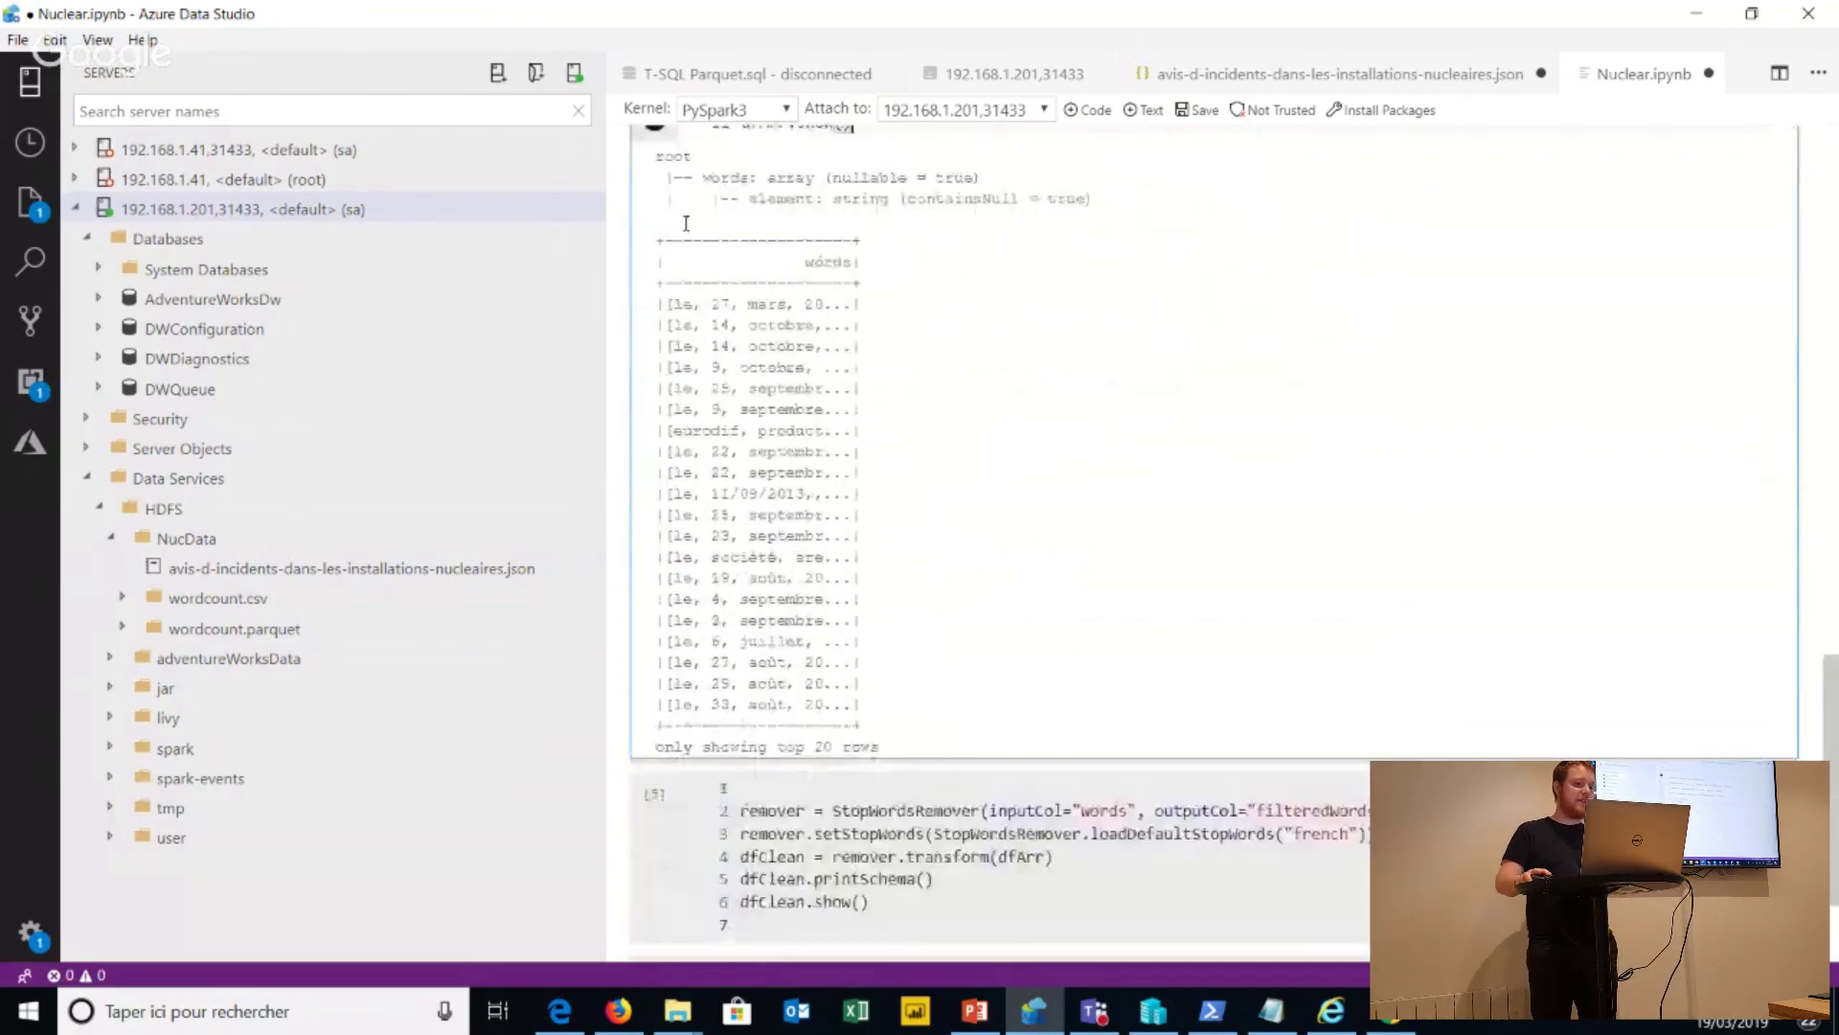
scroll(671, 403, "up", 2)
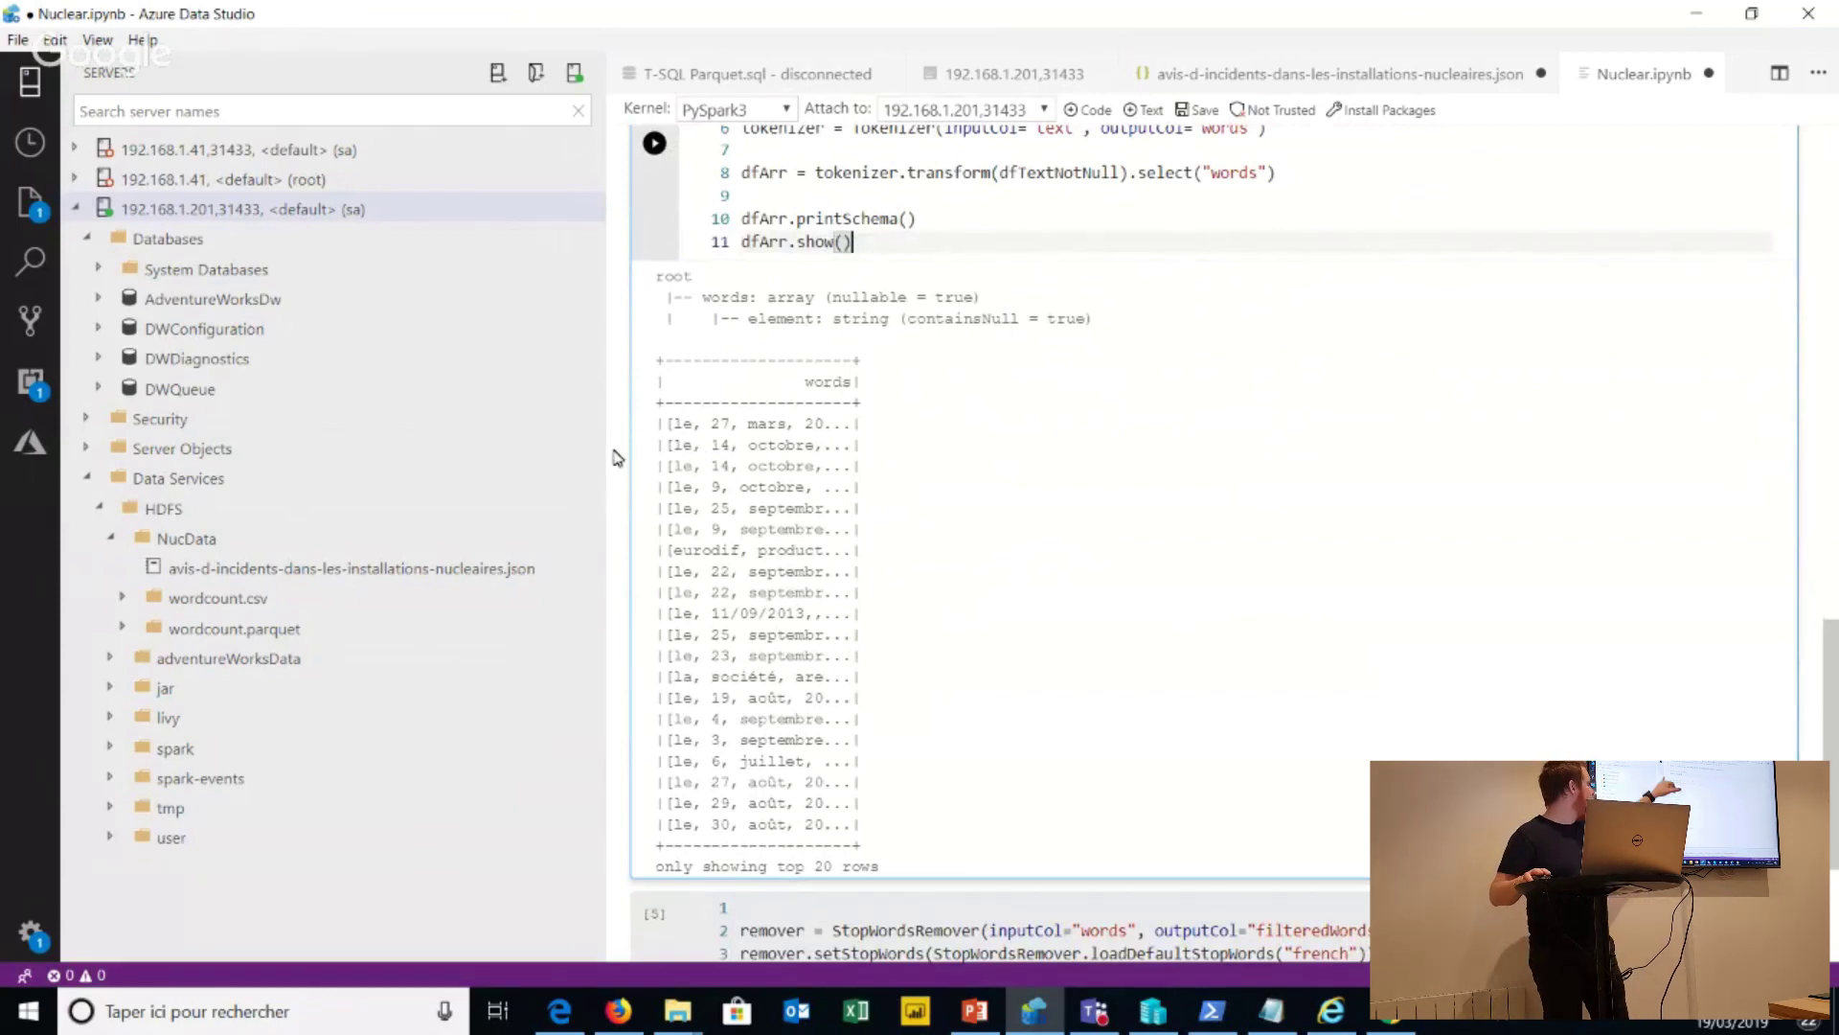
scroll(610, 456, "down", 3)
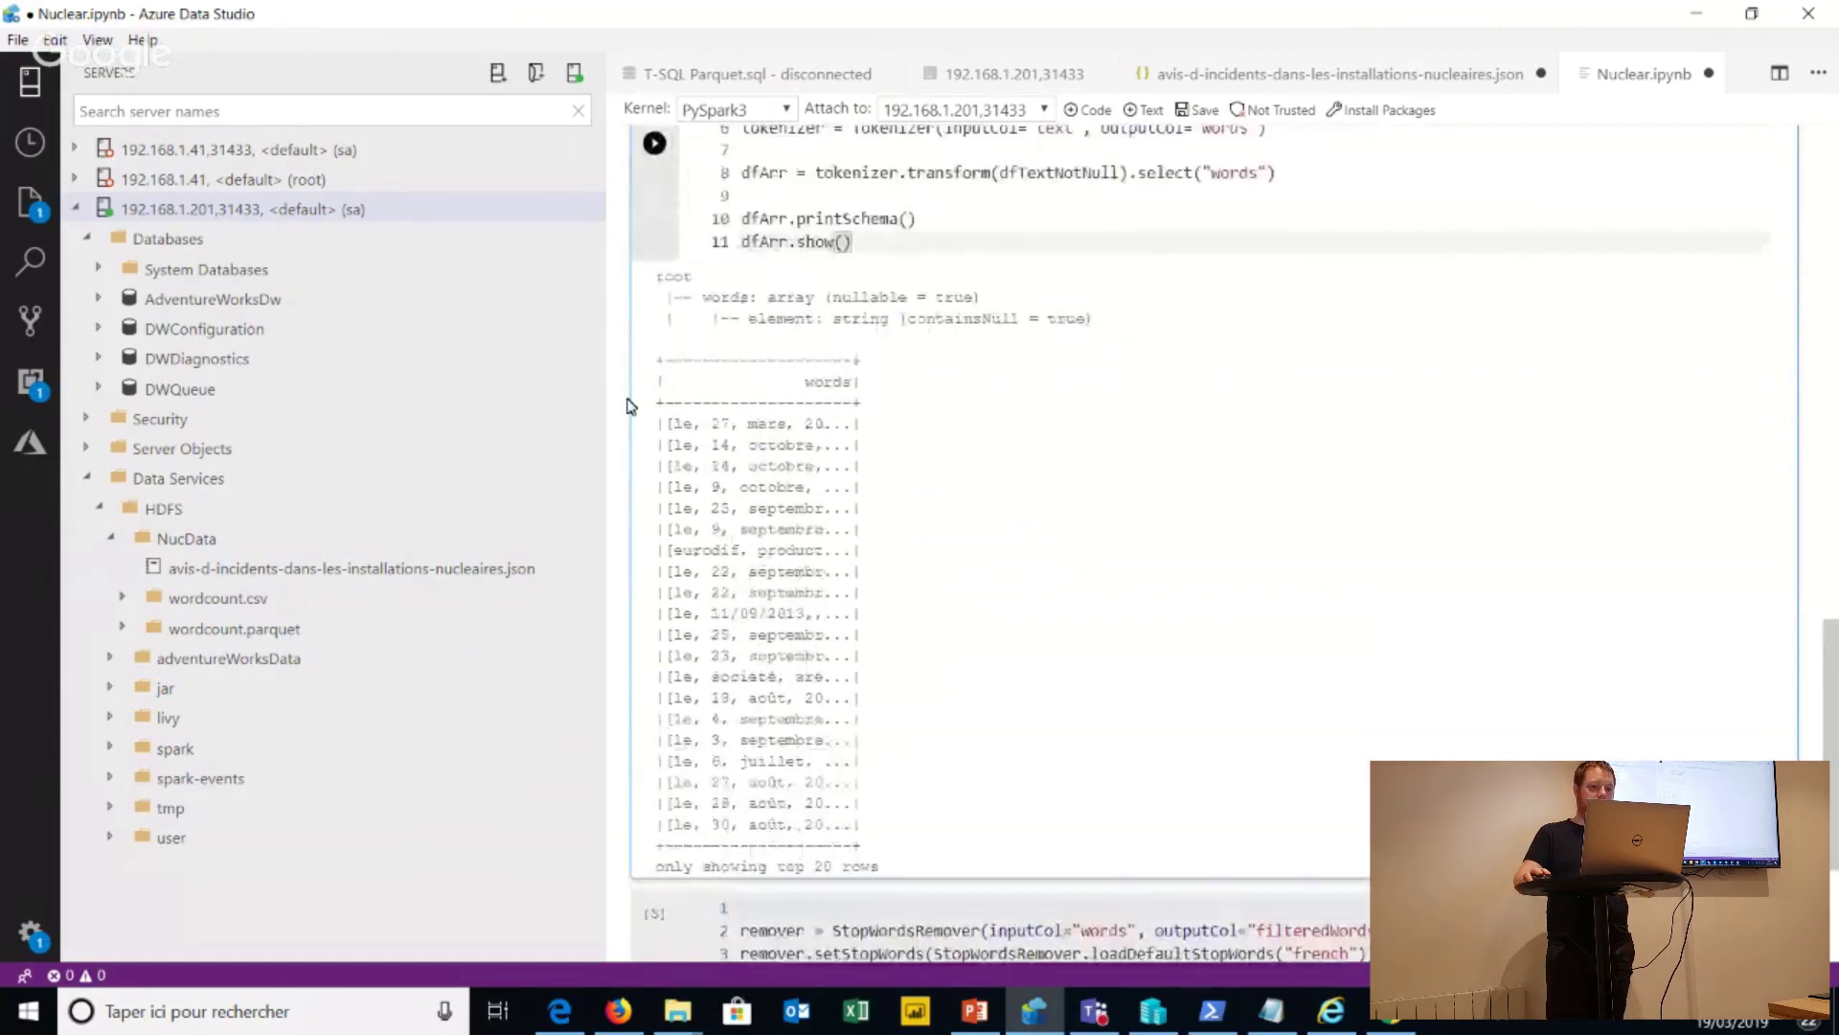
Go through the fourth cell's StopWordsRemover and setStopWords lines, highlighting the language argument "french".
scroll(745, 562, "down", 5)
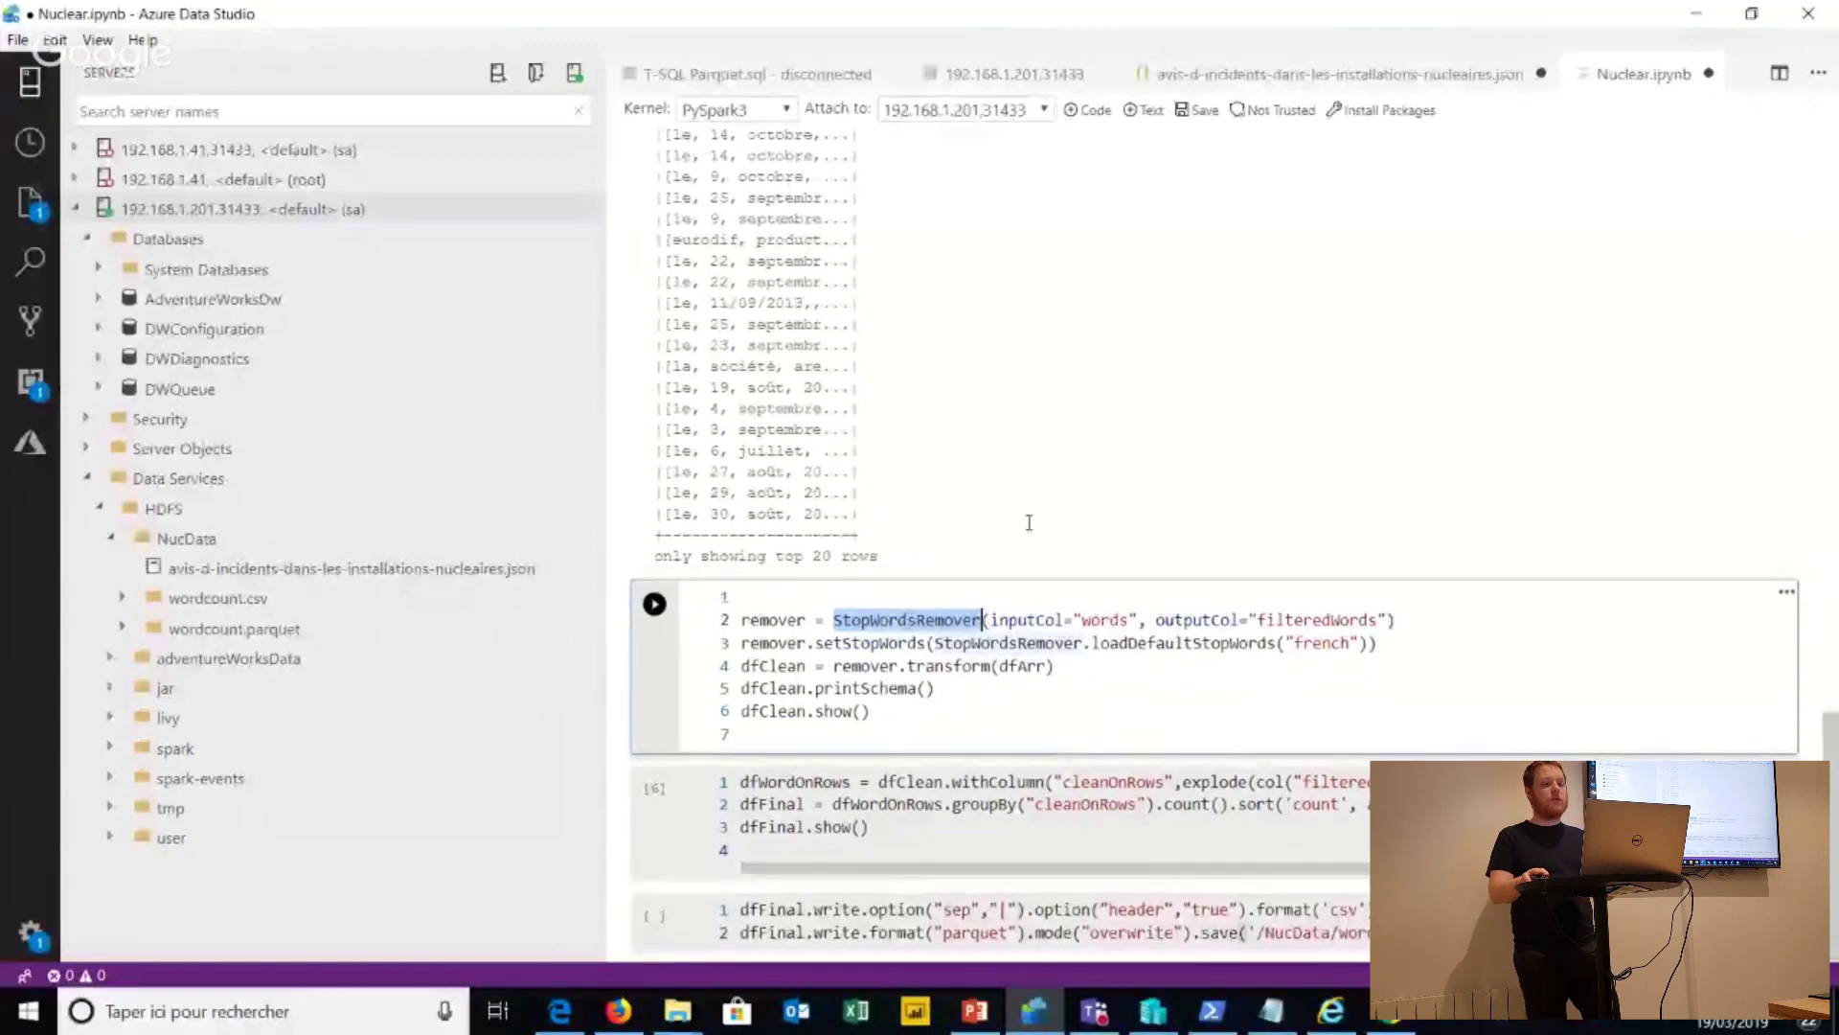
key("Down")
key("End")
key("shift+Home")
key("Down")
key("shift+Up")
key("End")
key("Left")
key("Left")
key("Left")
key("ctrl+shift+Left")
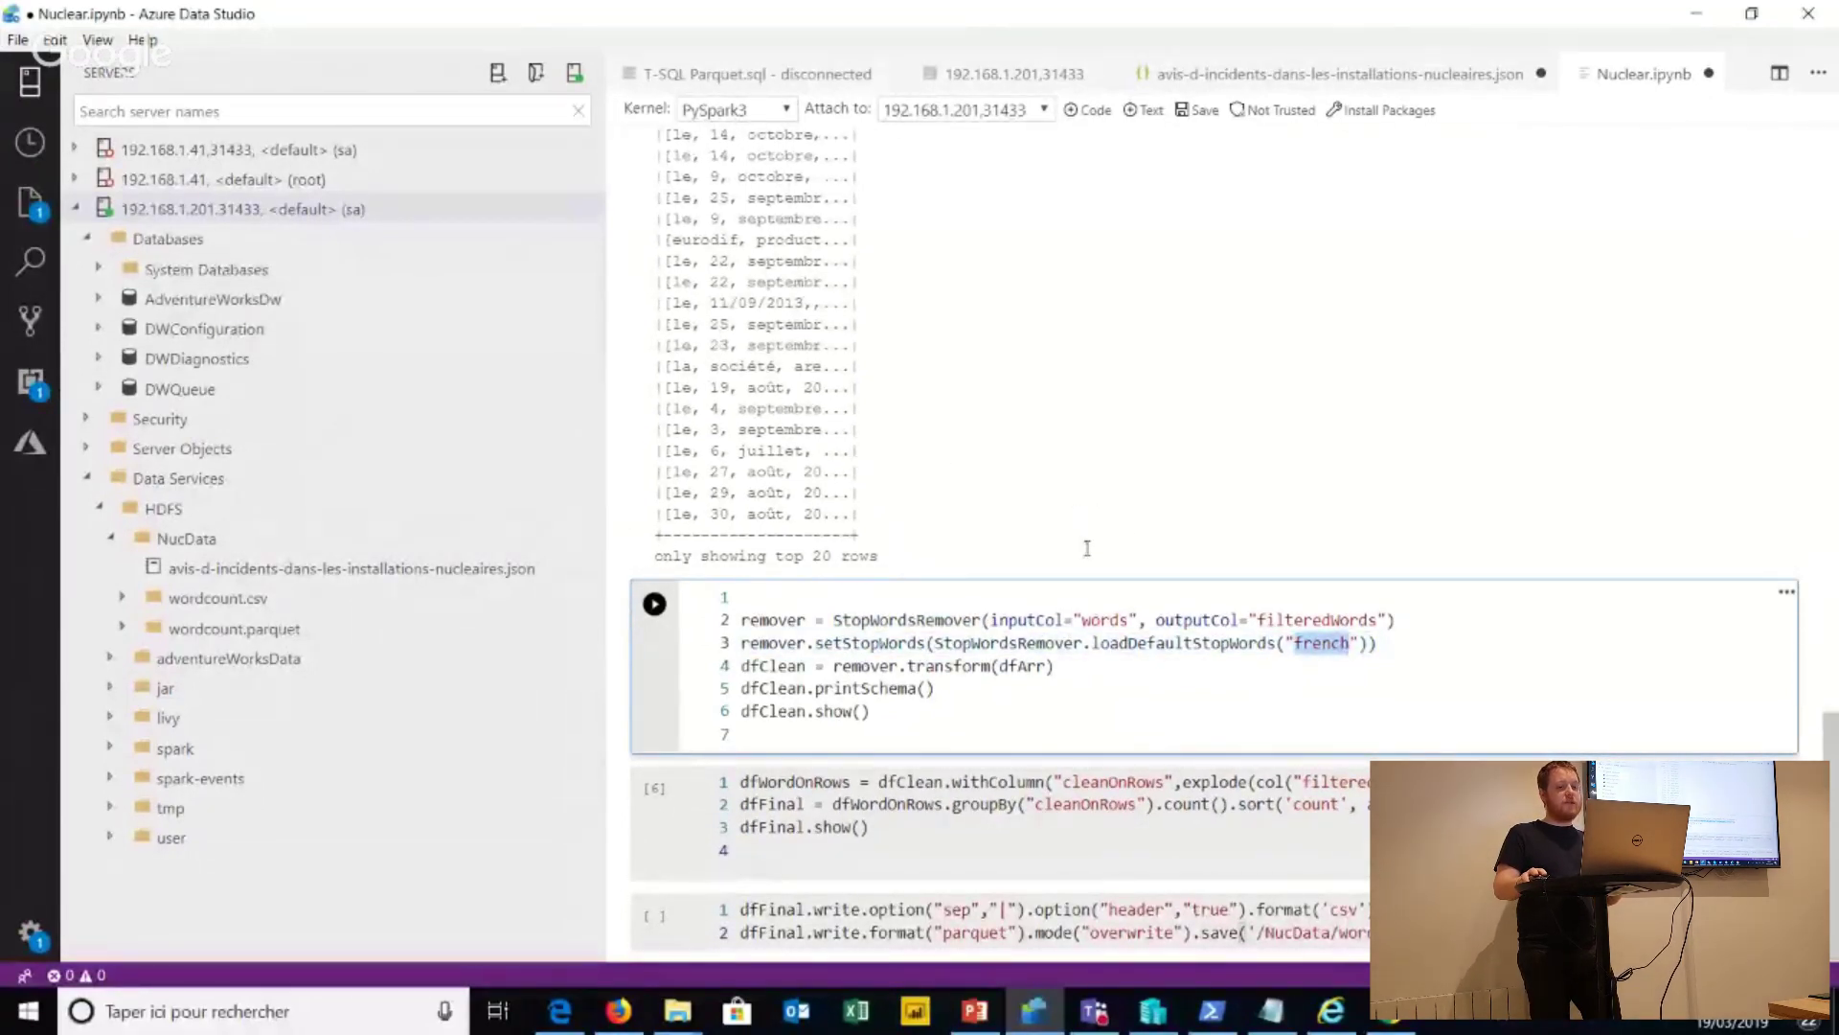
Run the fourth code cell to remove French stop words from dfArr and display the words and filteredWords columns of dfClean.
key("Down")
key("Down")
key("Down")
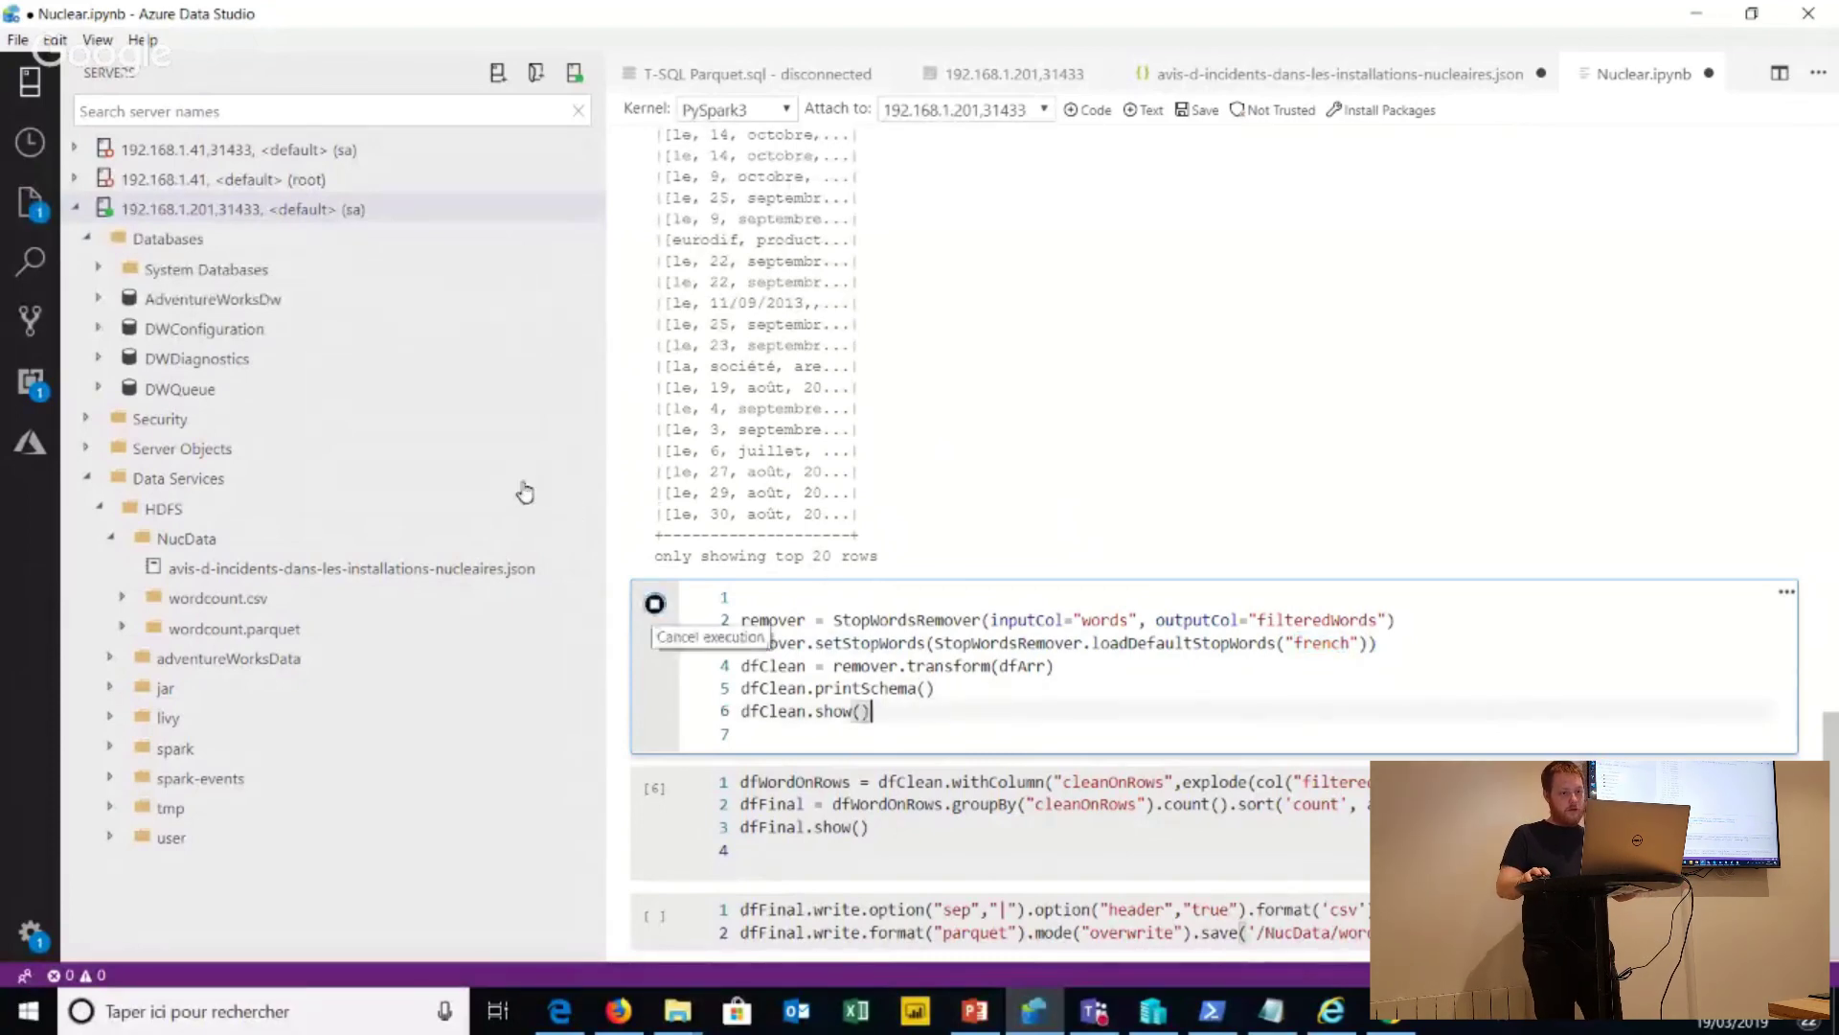
key("F5")
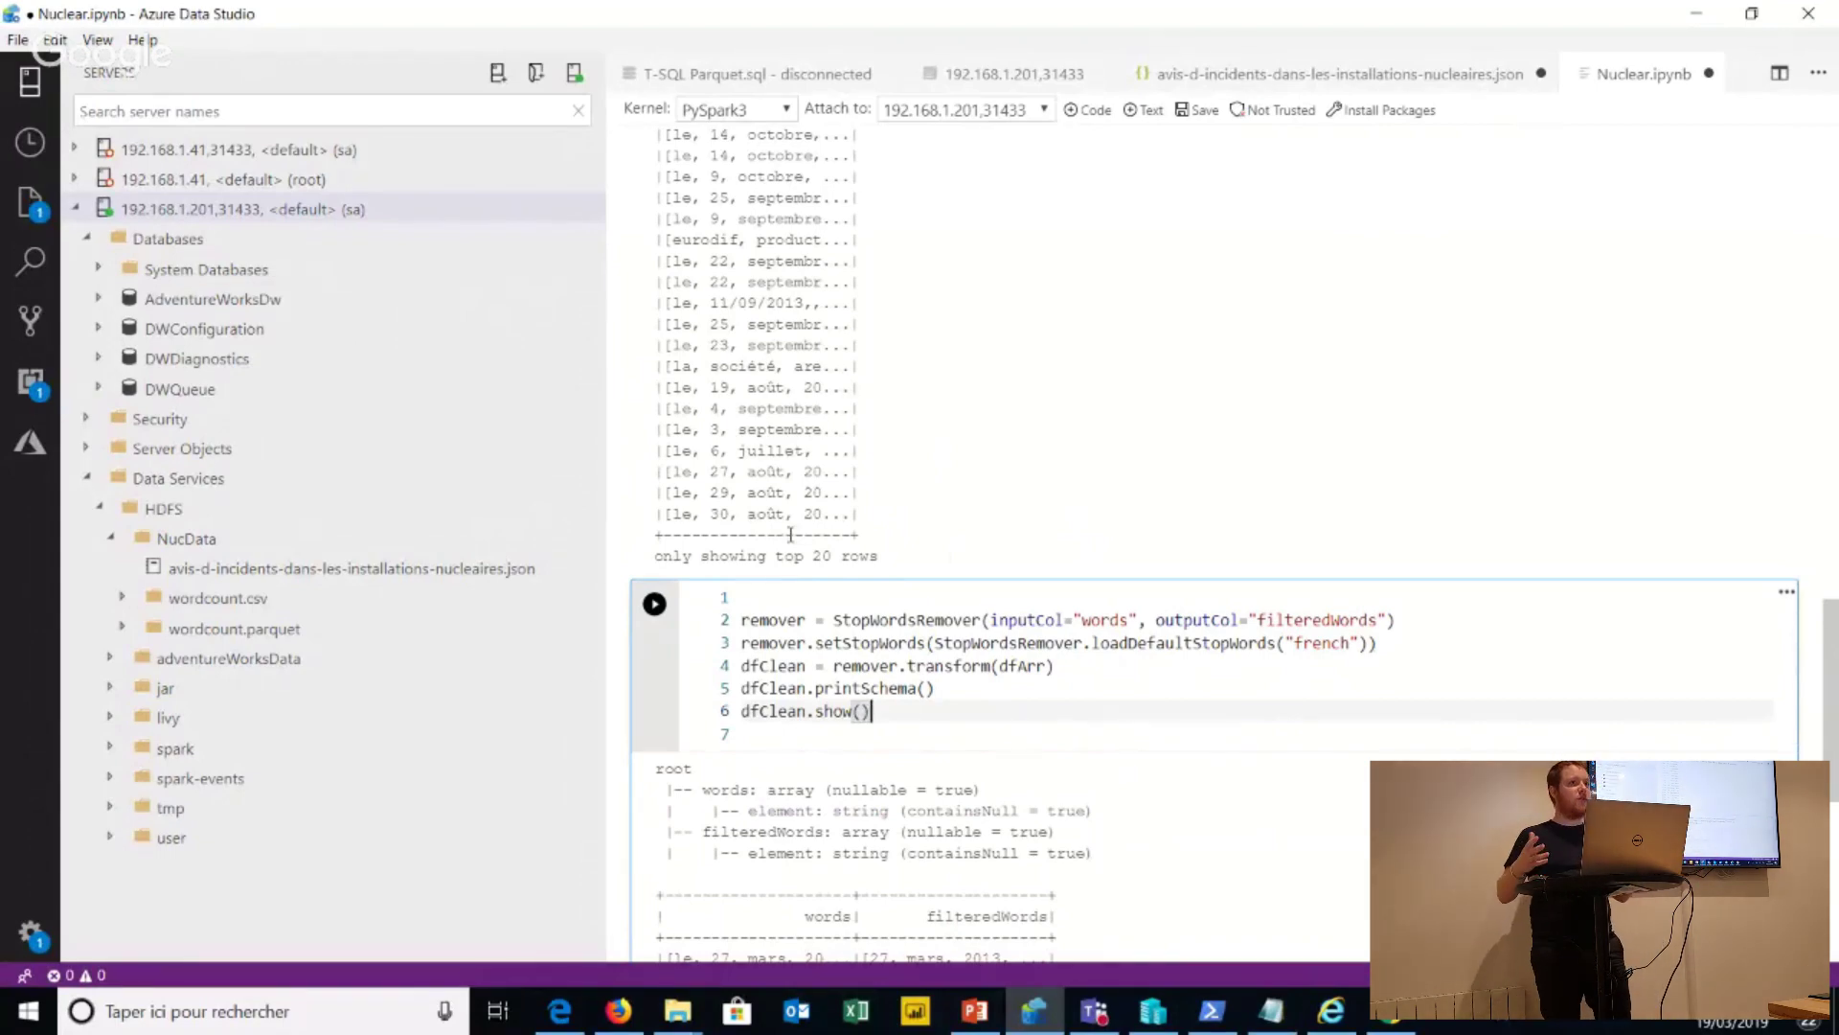
scroll(750, 520, "down", 5)
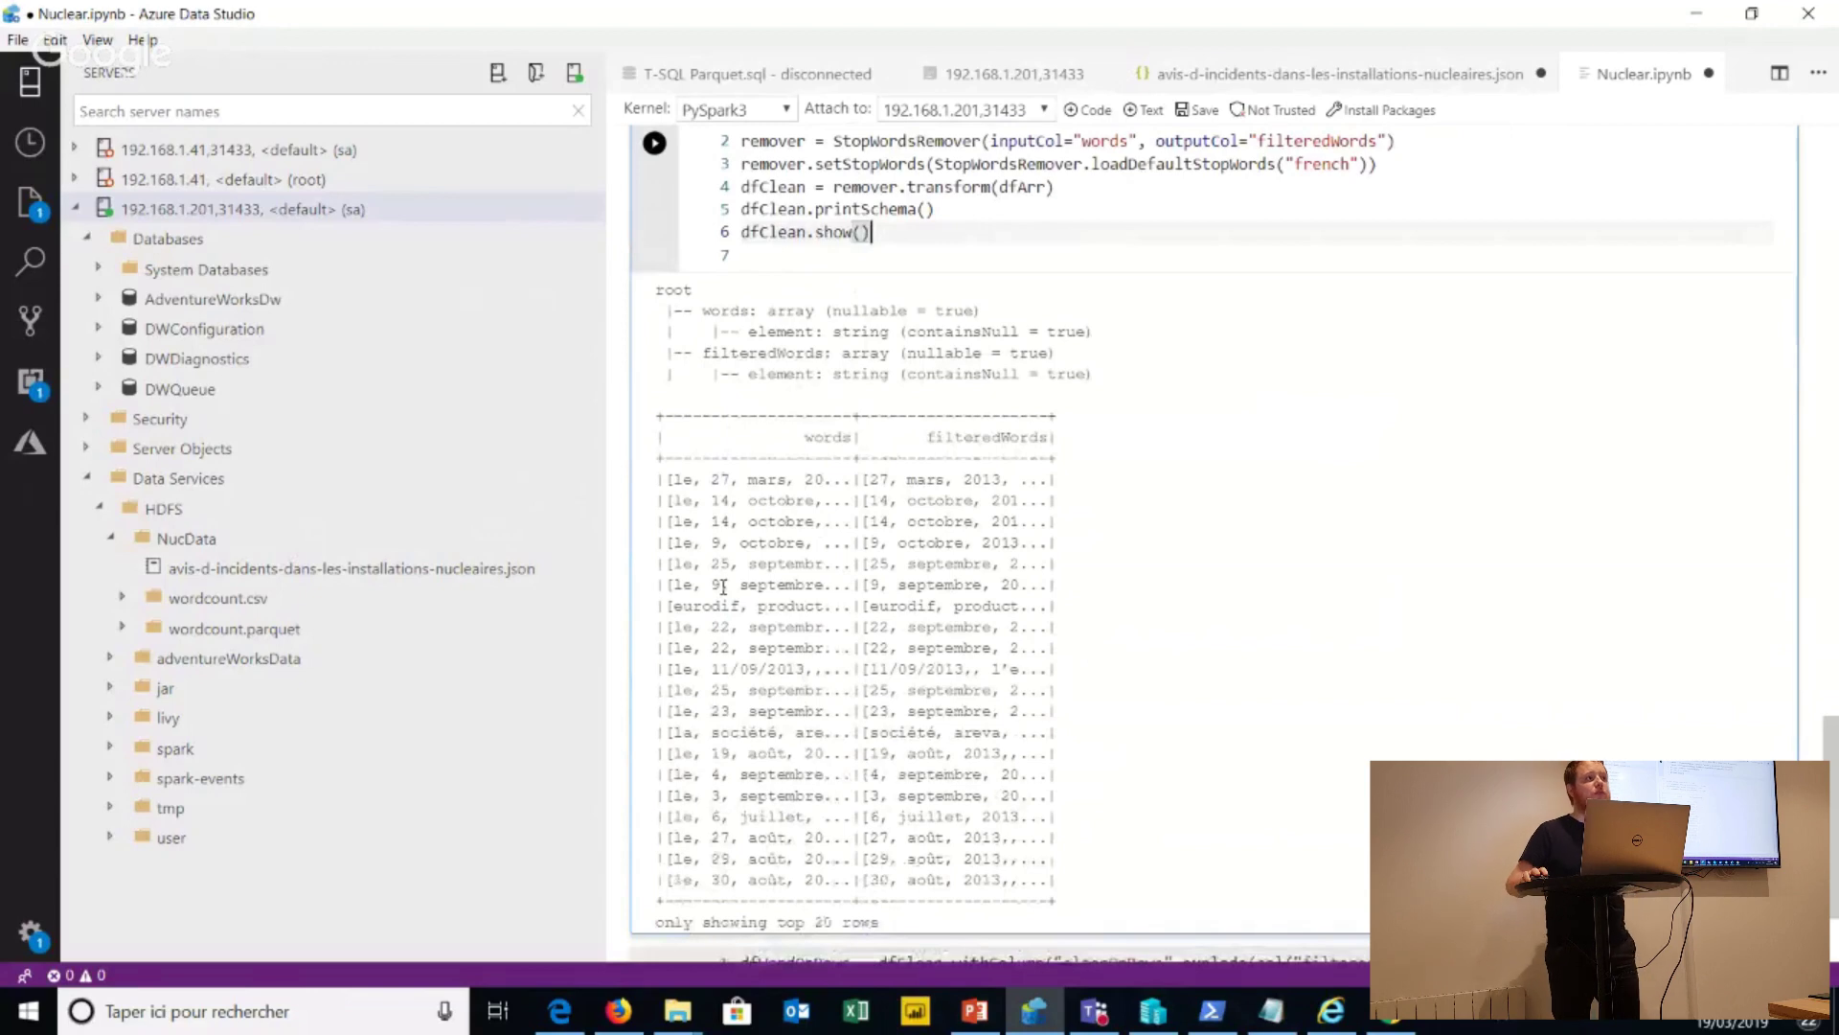
scroll(726, 421, "up", 1)
scroll(728, 441, "down", 3)
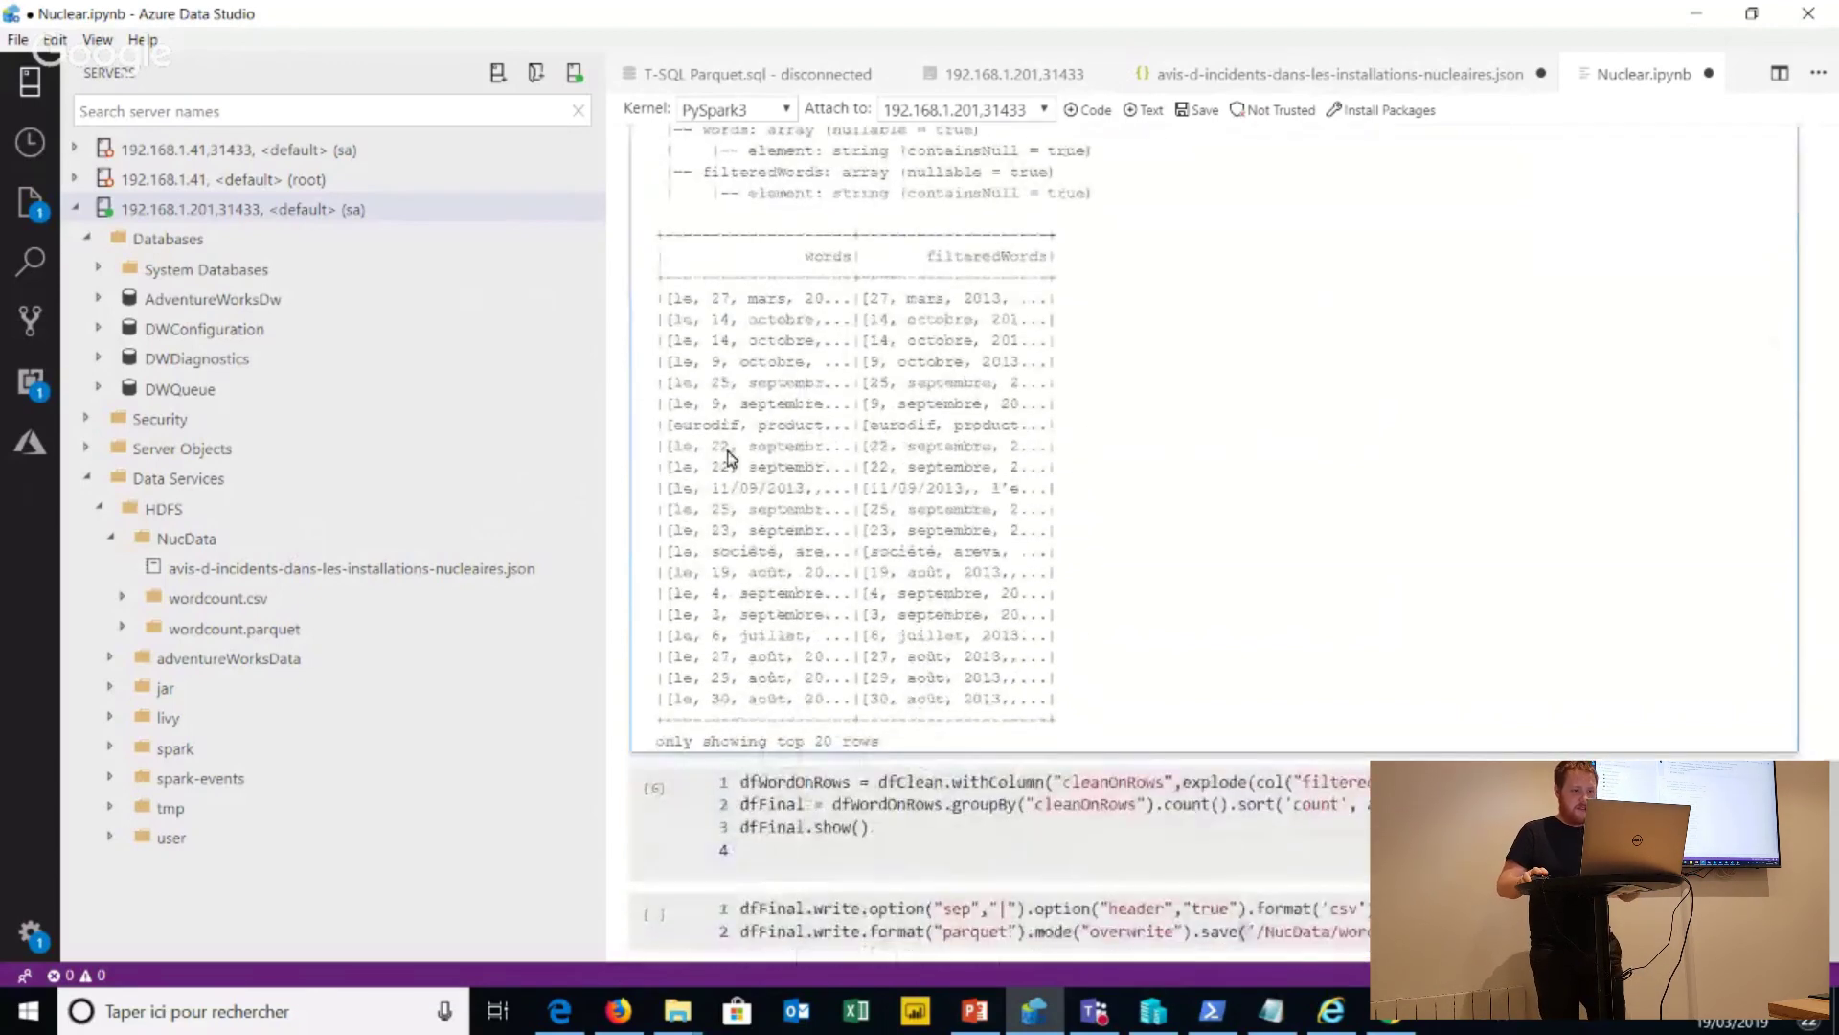
Go through the fifth cell's lines that explode filteredWords into dfWordOnRows and group by cleanOnRows with a sorted count.
key("Down")
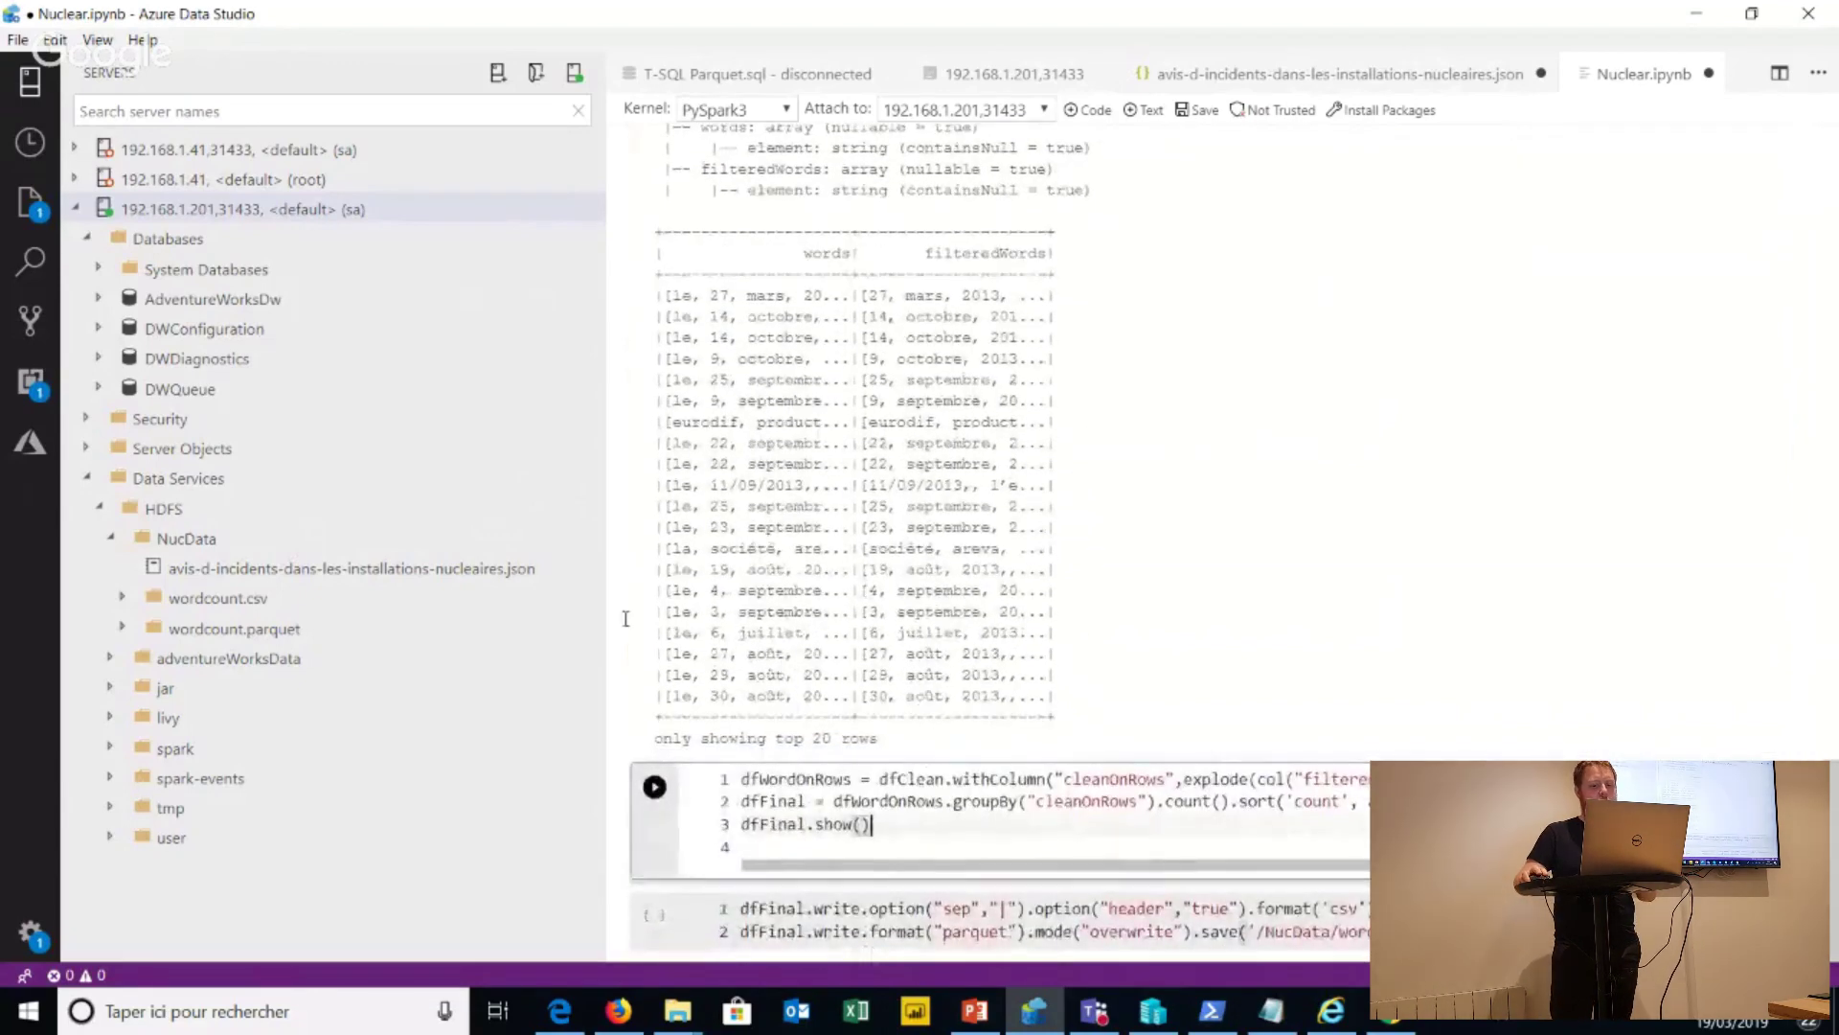
key("Up")
key("Up")
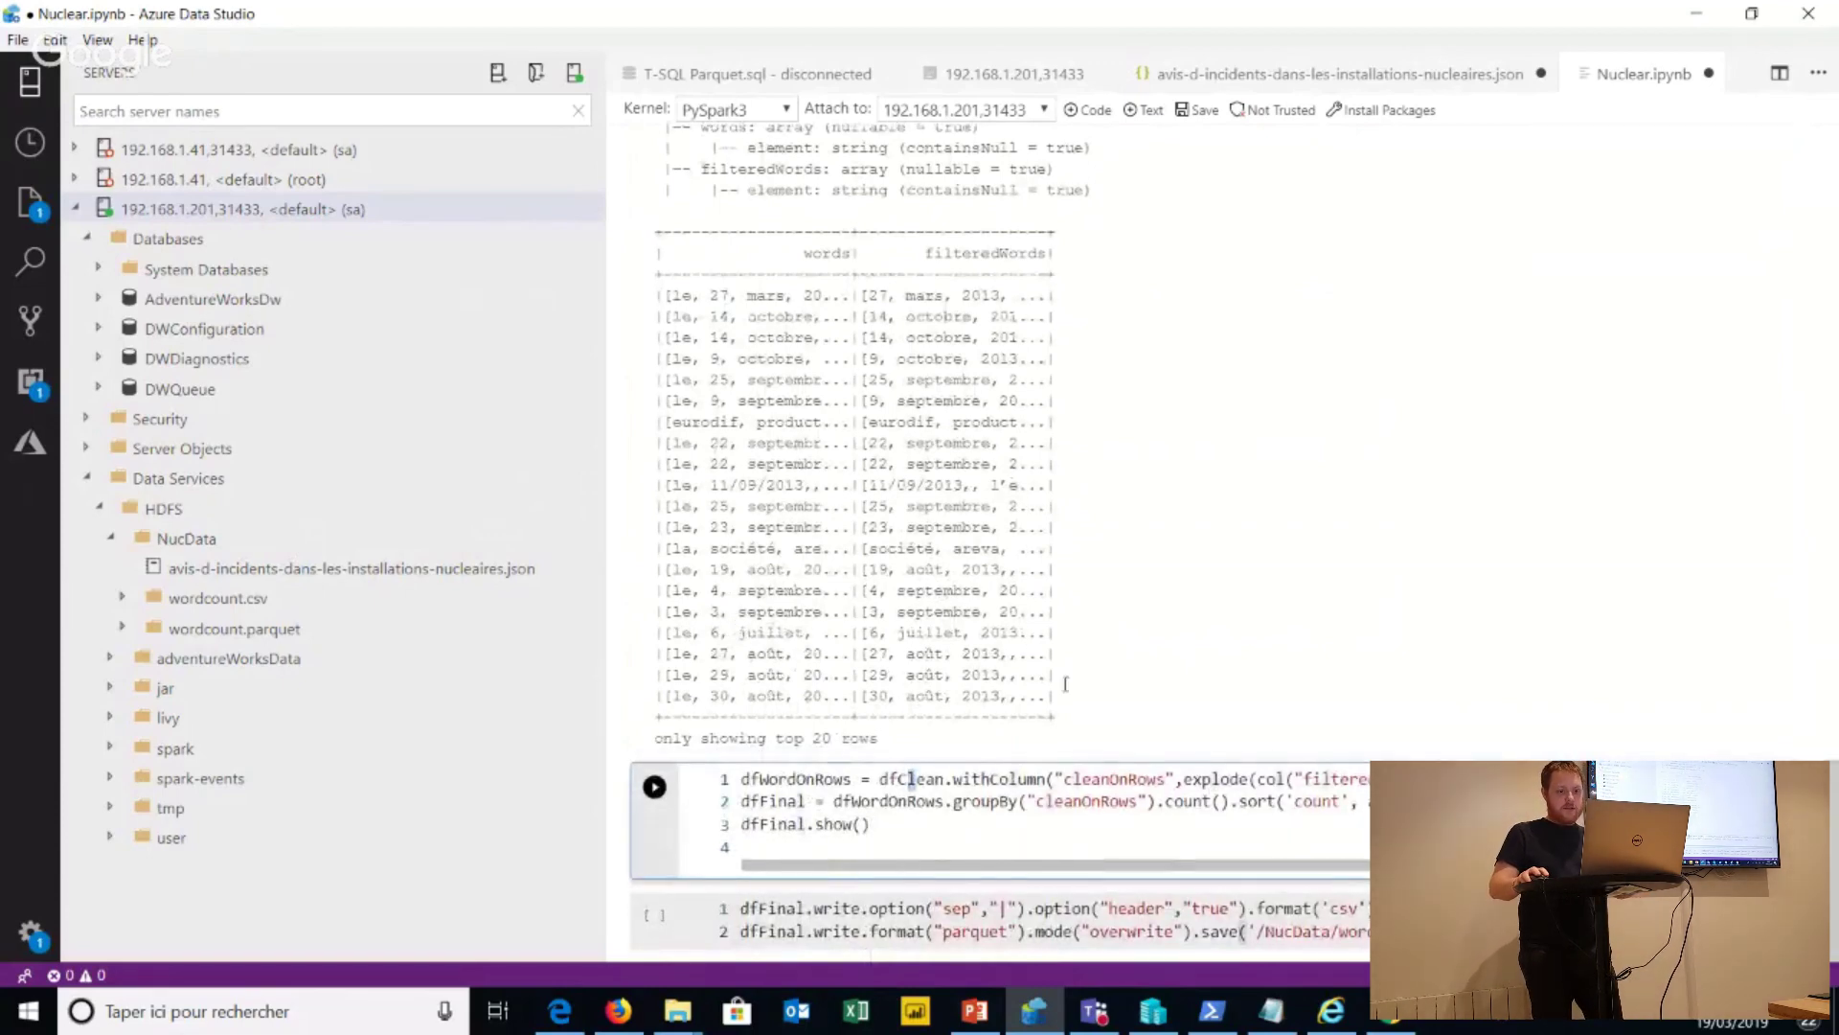
scroll(1079, 702, "right", 2)
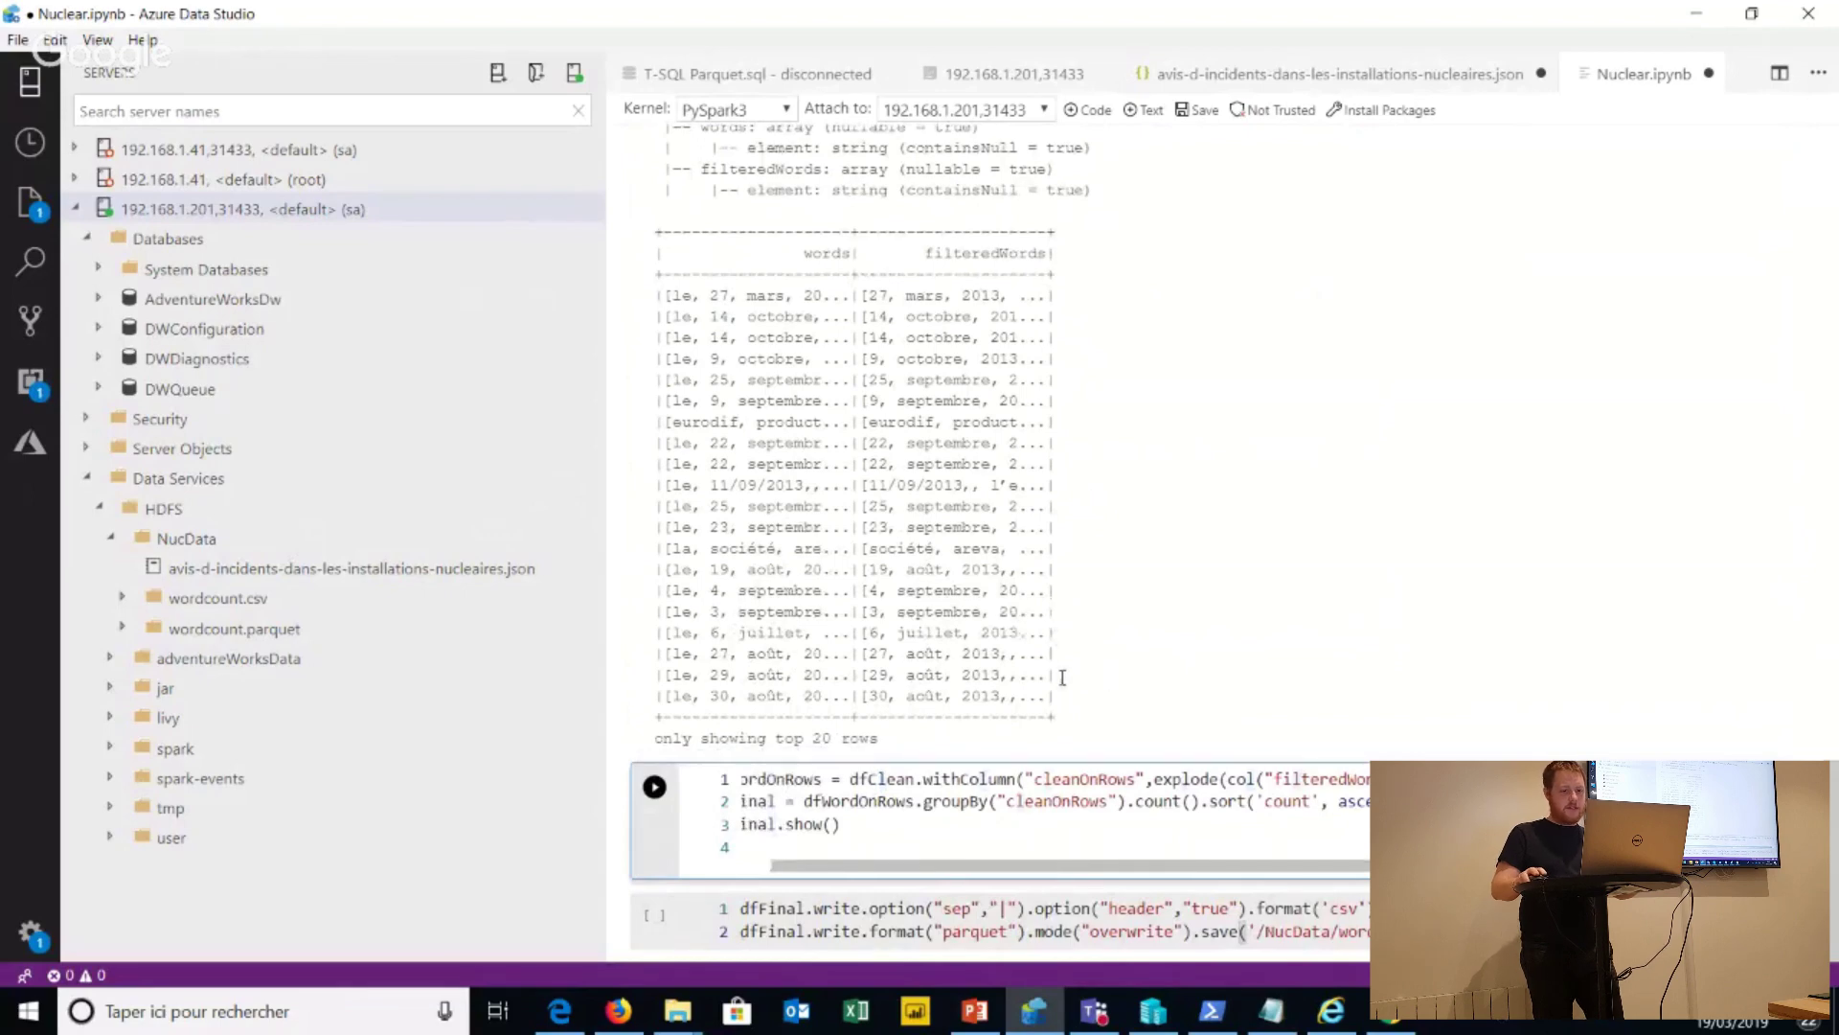
scroll(1064, 704, "left", 2)
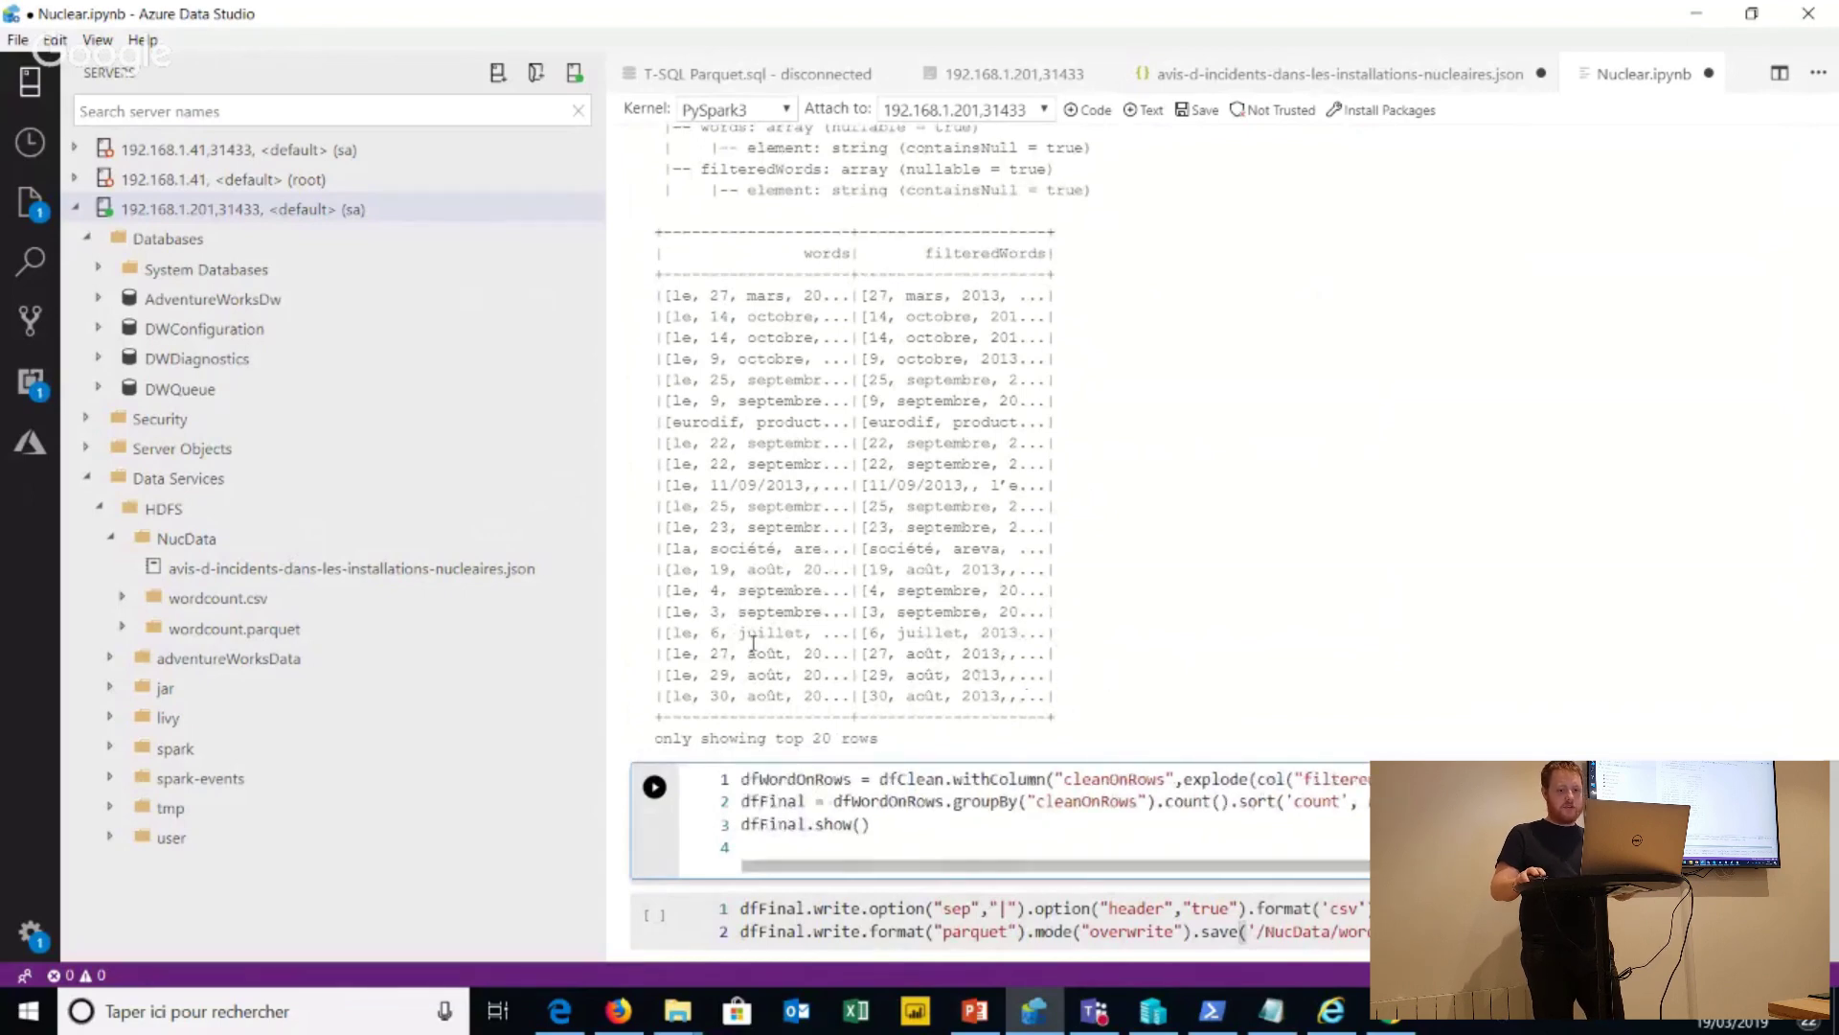
key("ctrl+d")
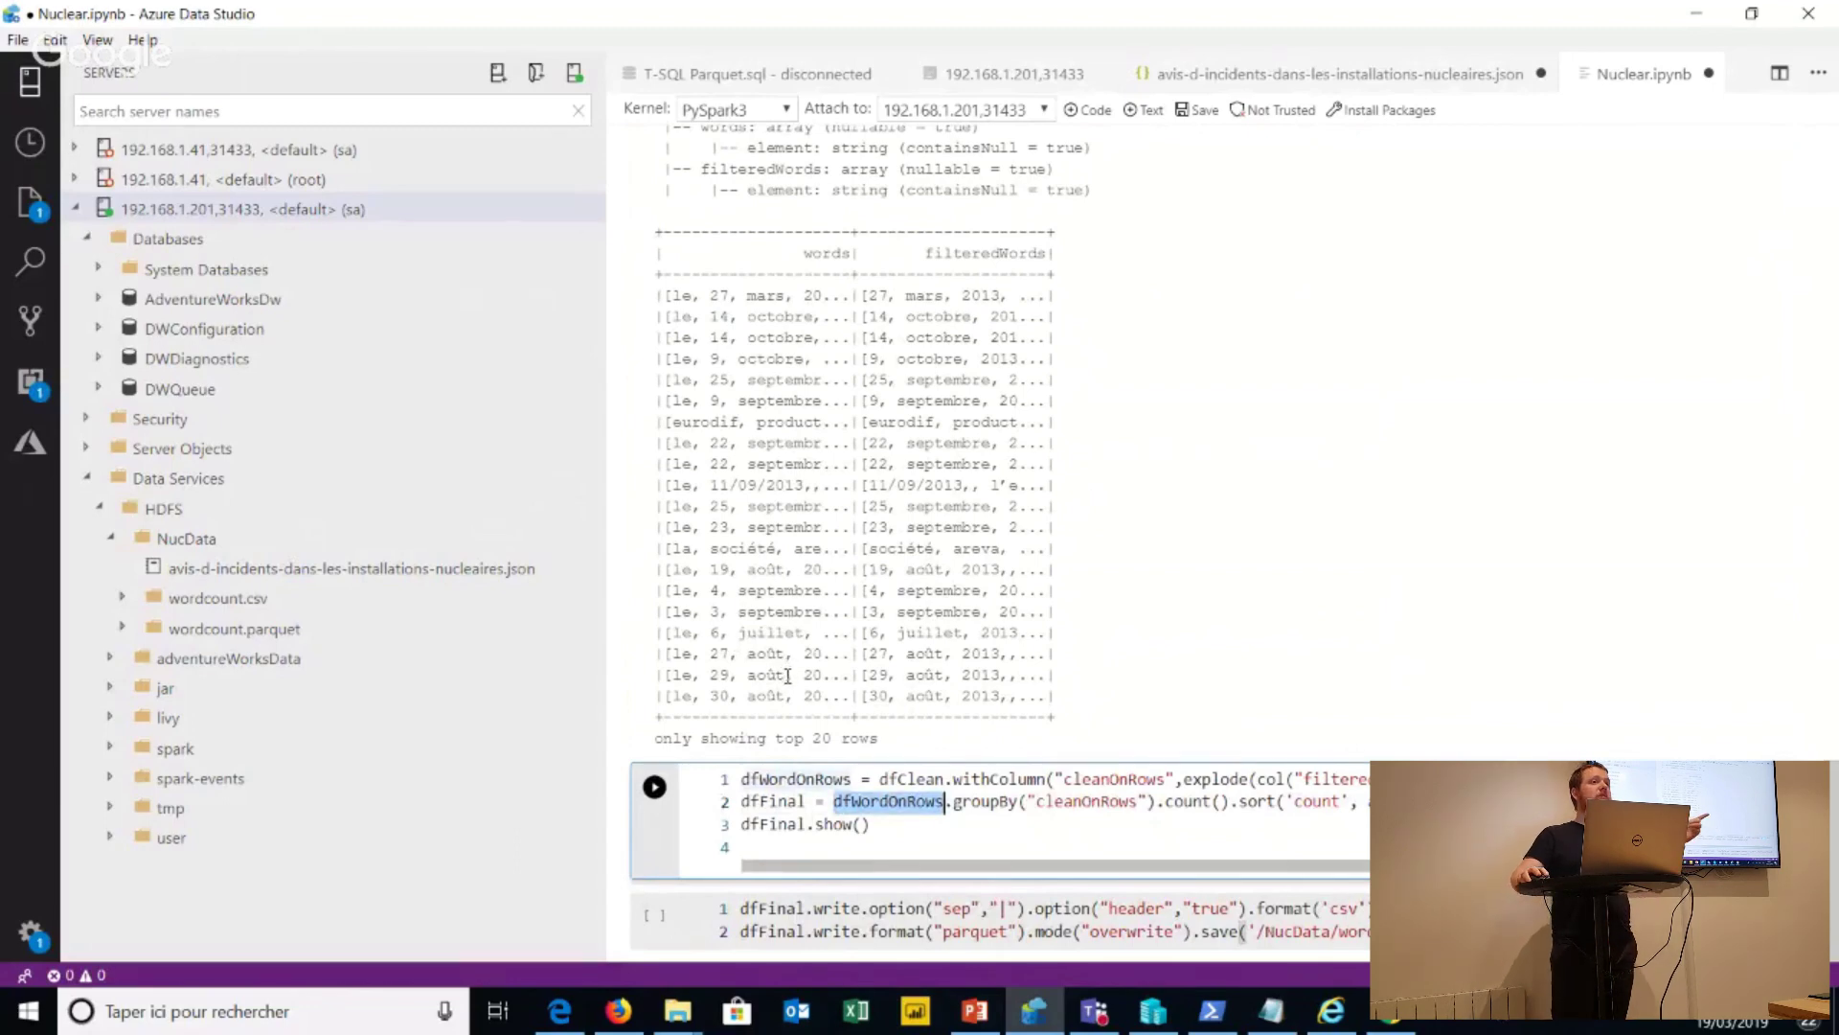
key("Up")
key("Left")
key("Left")
key("Left")
key("Left")
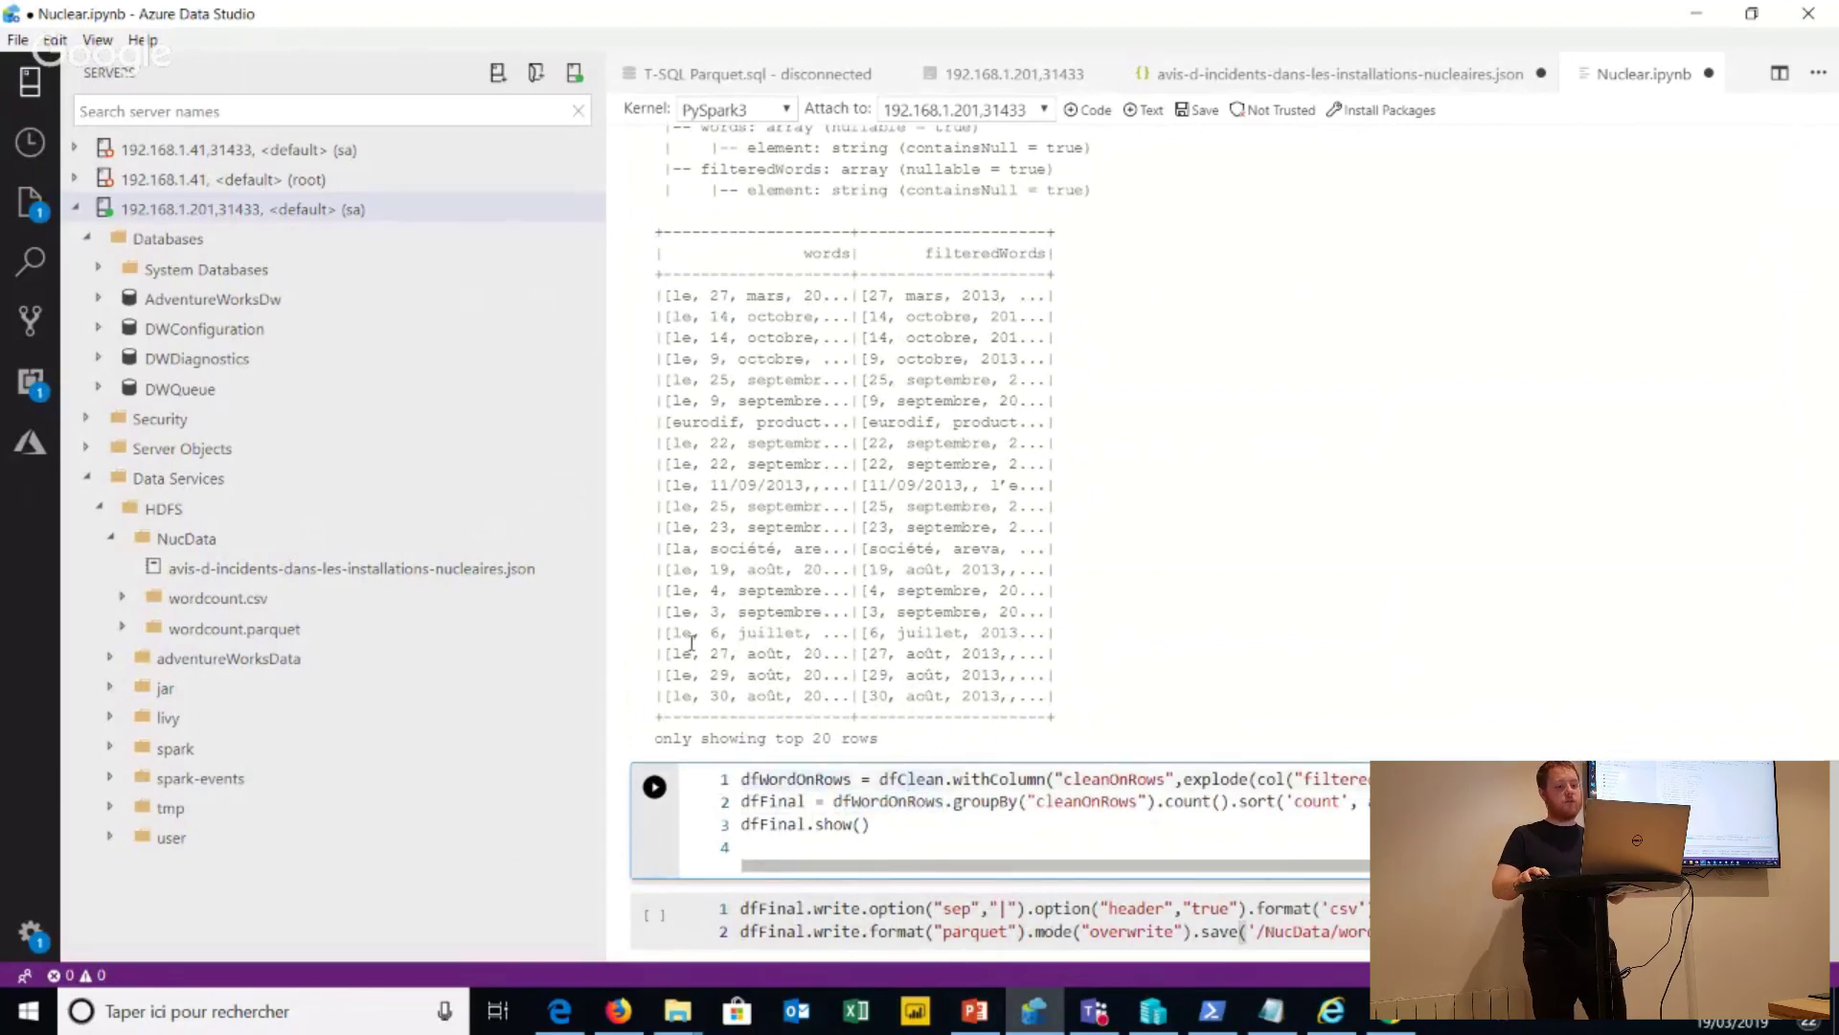
left_click_drag(1036, 801, 1138, 801)
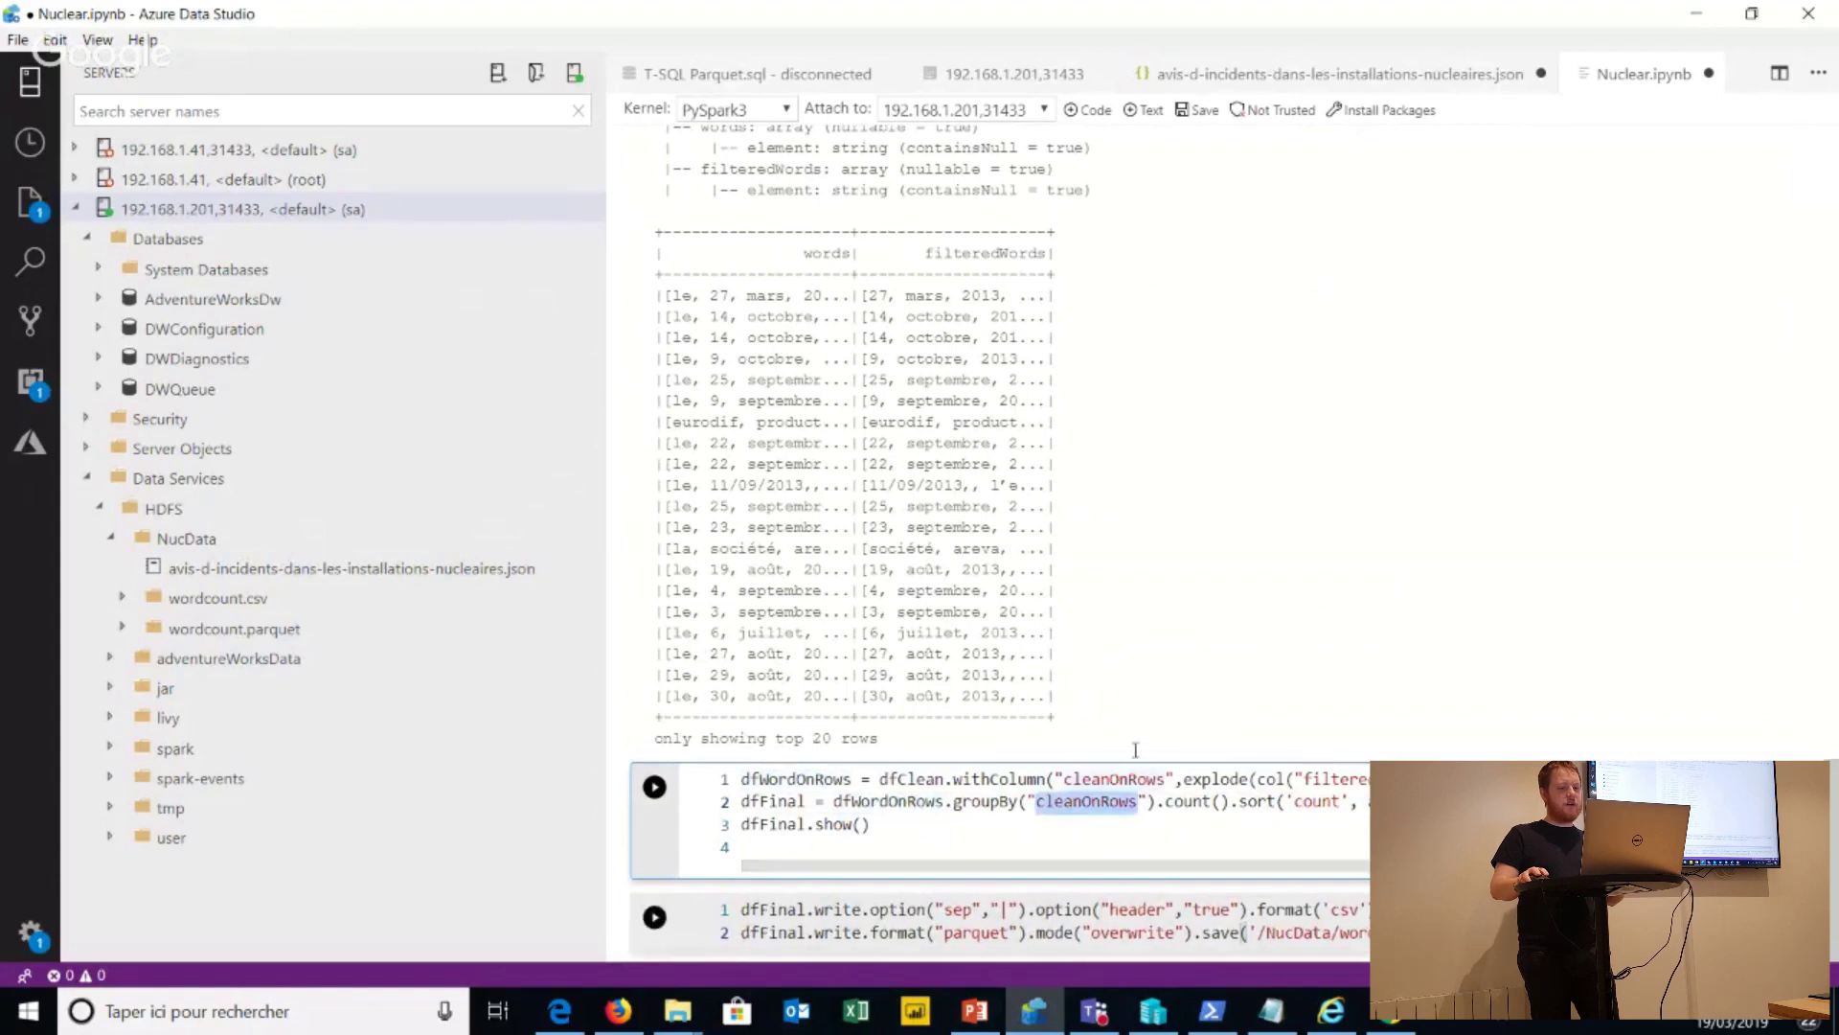
Run the fifth code cell to count the occurrences of each word and show dfFinal sorted by descending count.
key("Right")
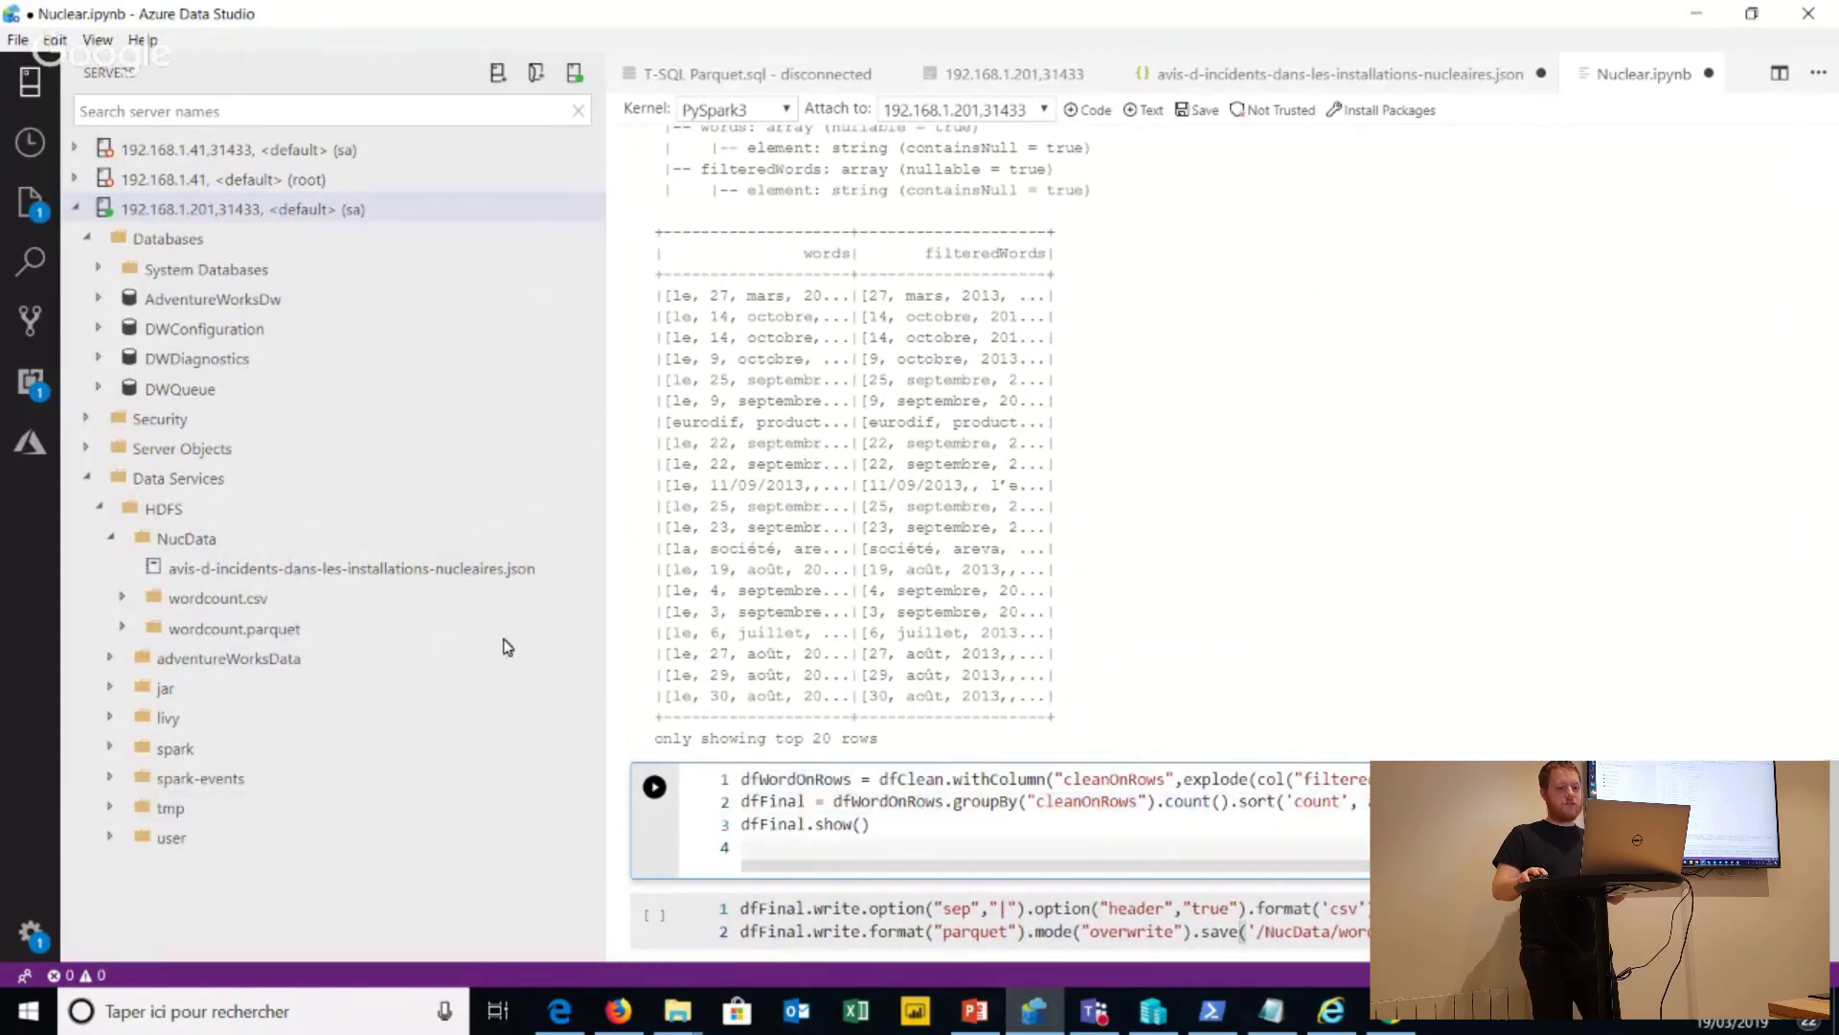
key("F5")
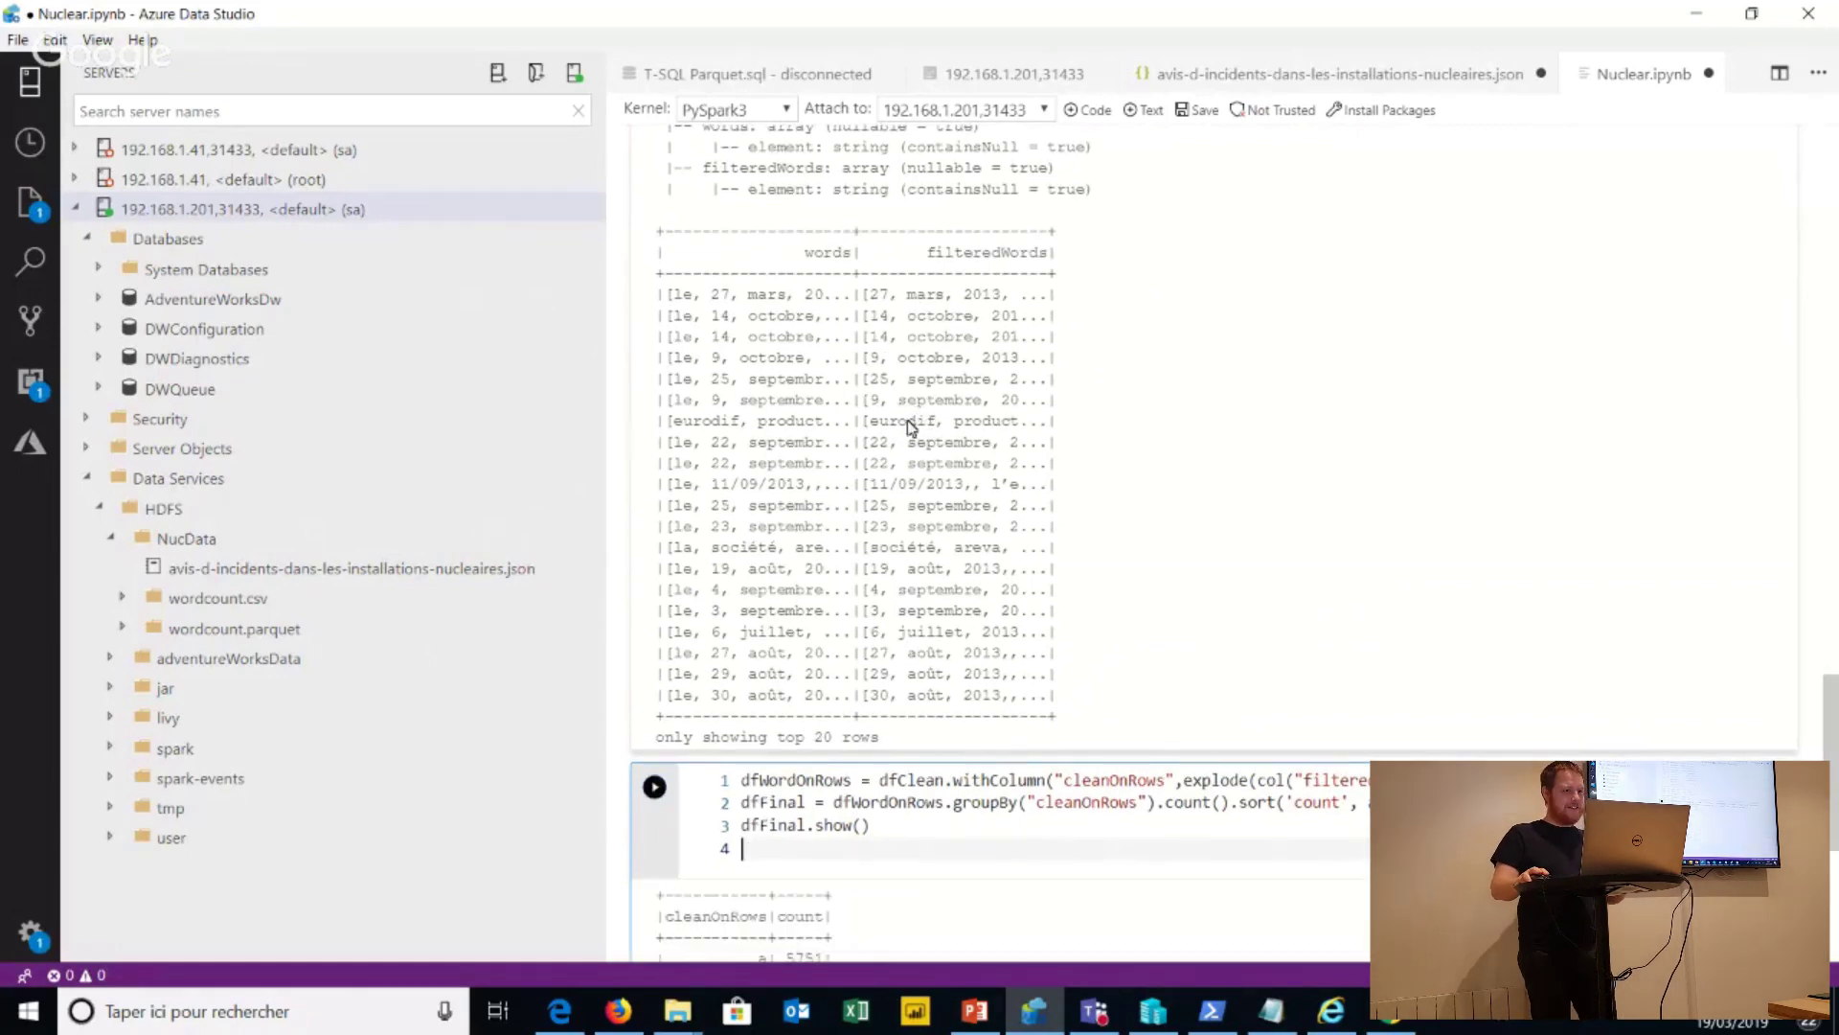
scroll(910, 422, "down", 5)
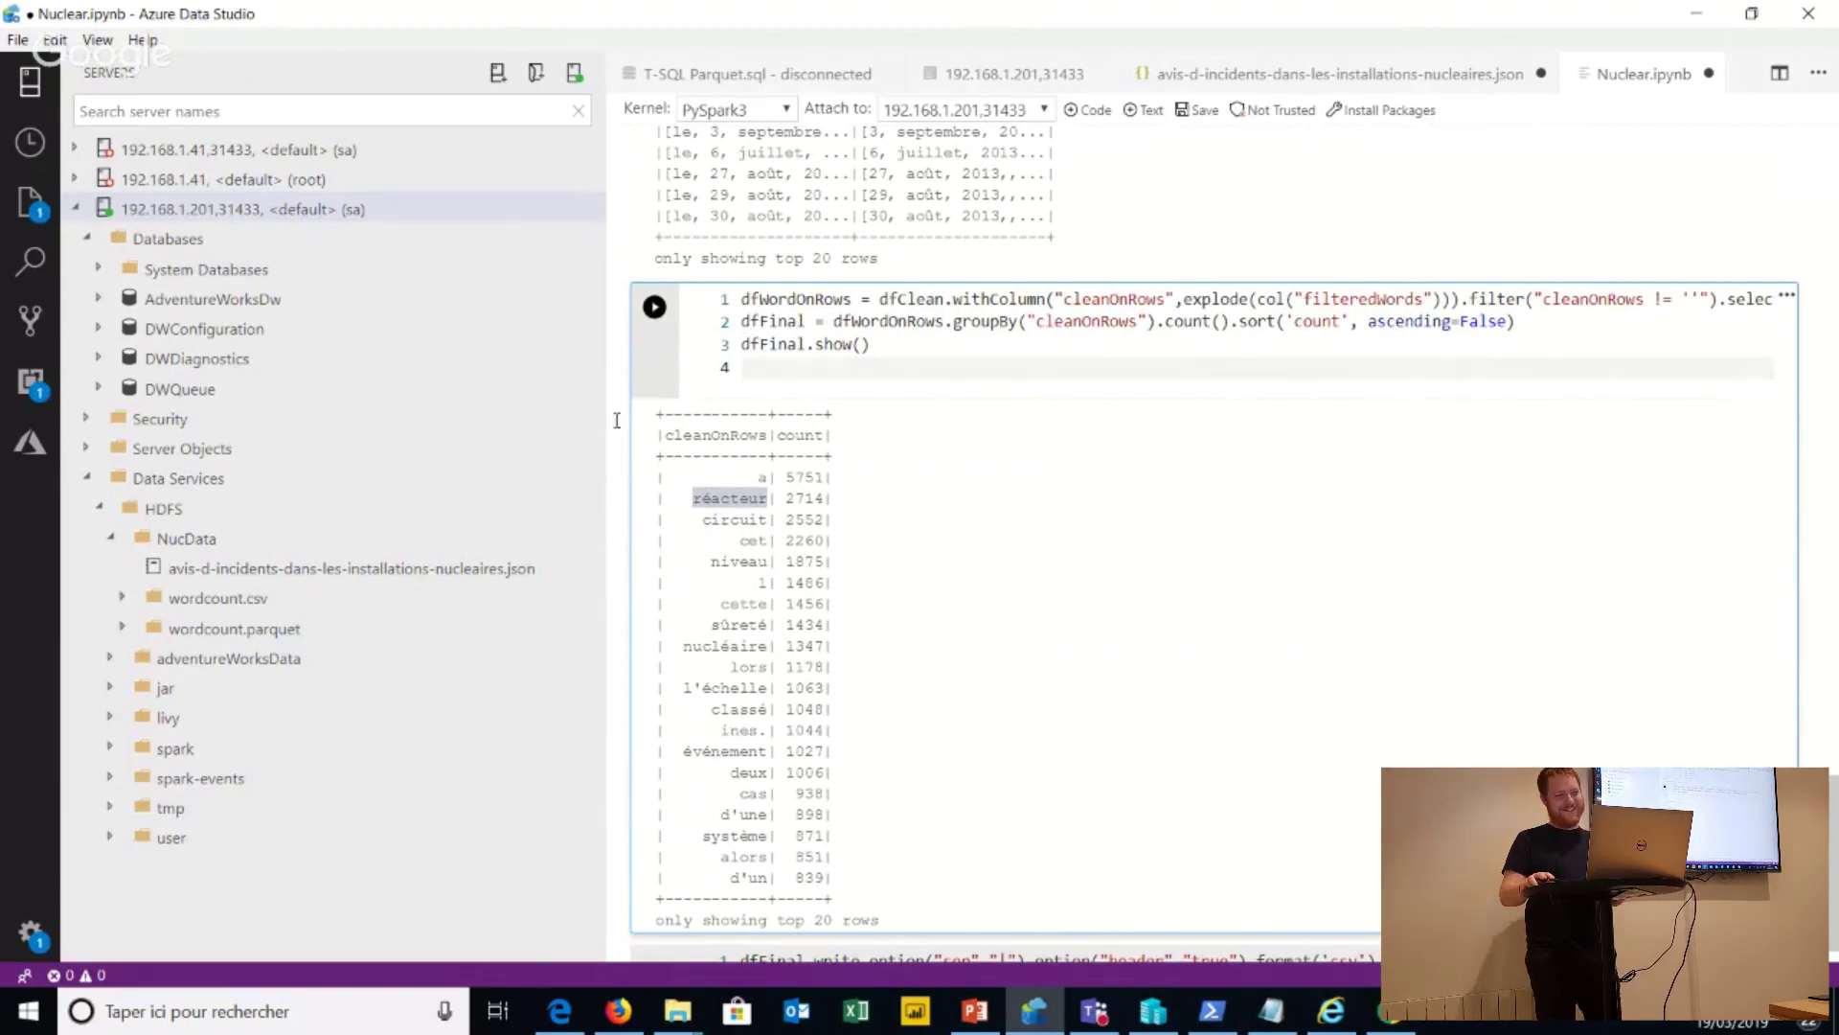
Go through the last cell's line that writes dfFinal as CSV, highlighting the "|" separator and the whole write statement.
scroll(759, 268, "up", 2)
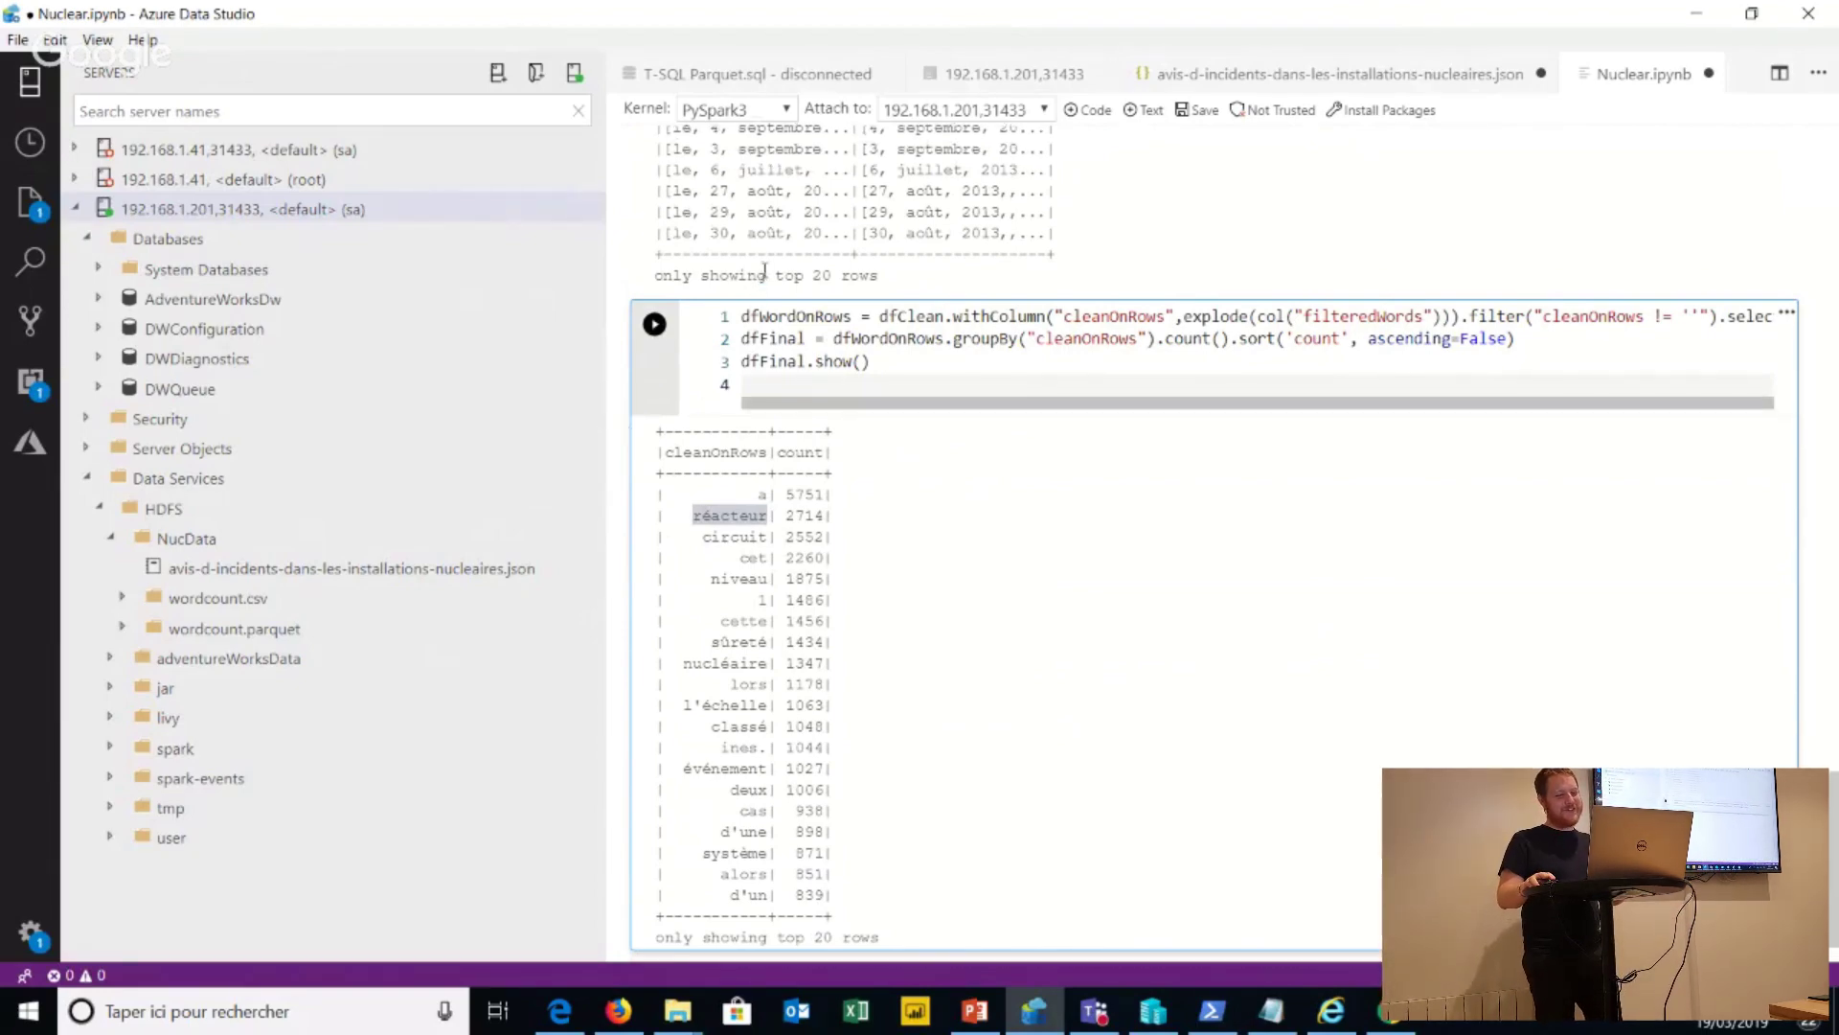
scroll(671, 239, "down", 3)
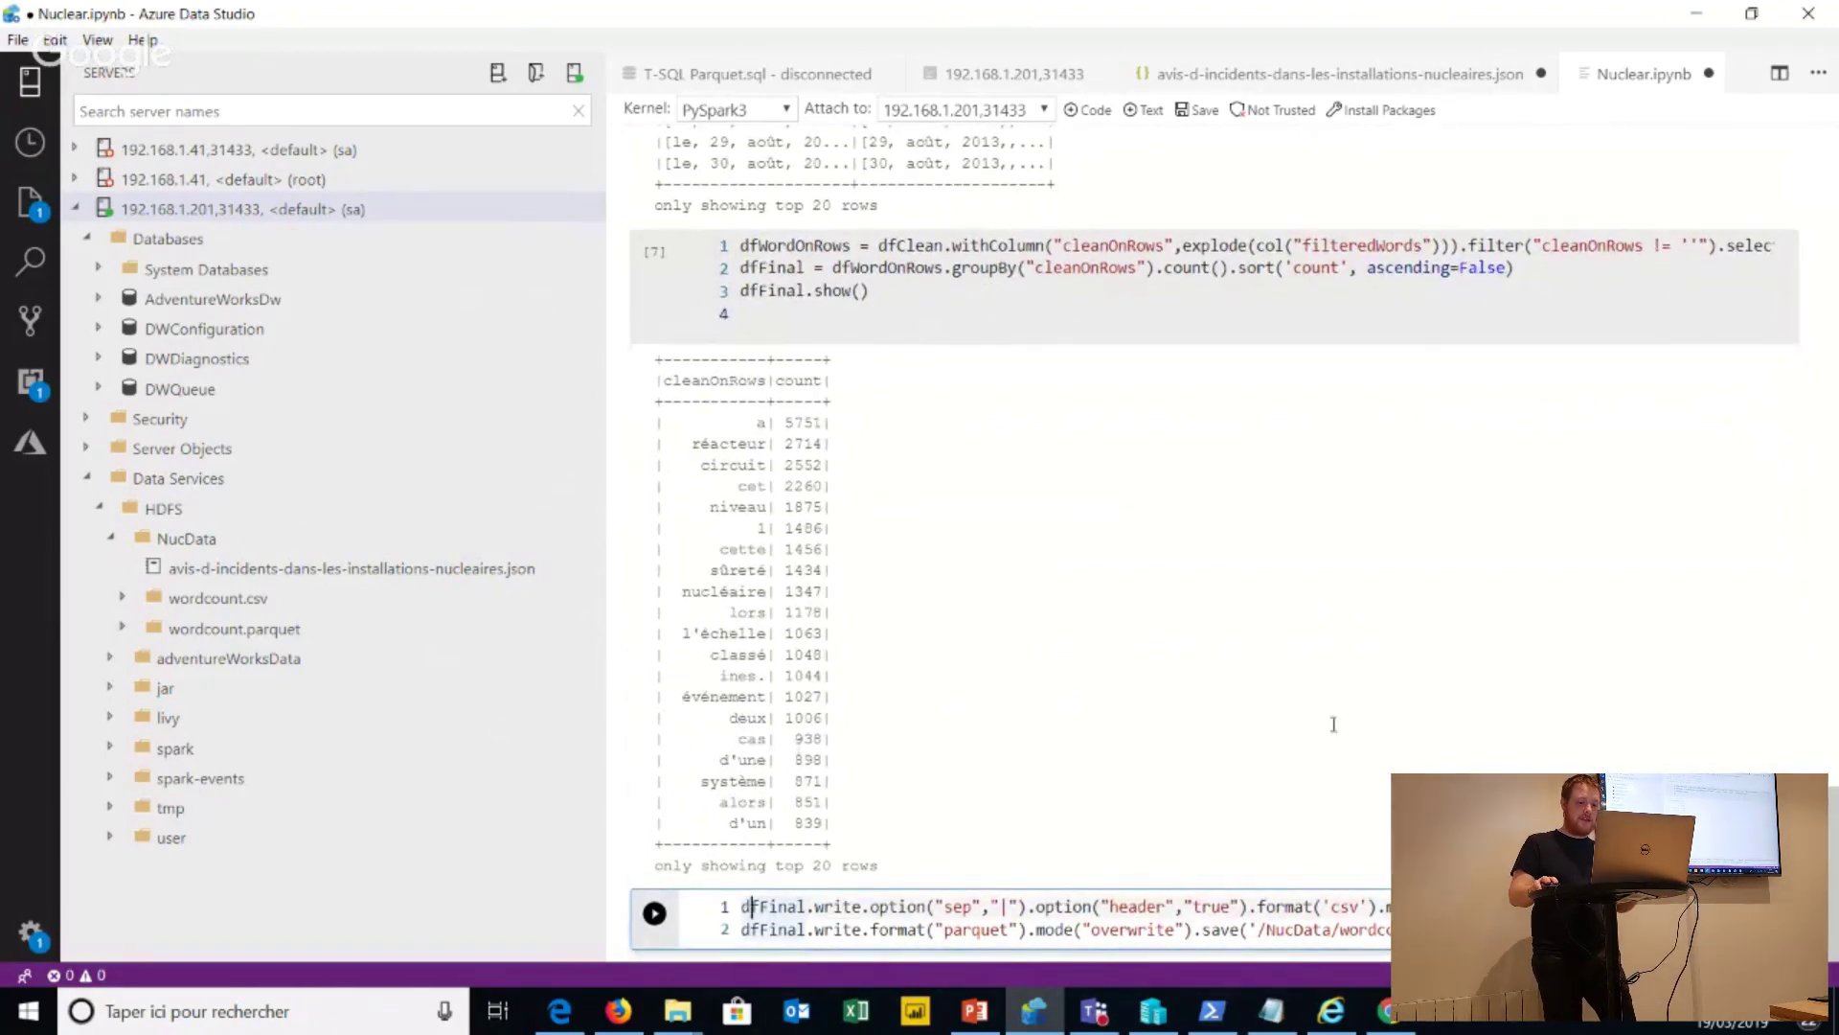
key("ctrl+Right")
key("ctrl+Right")
key("ctrl+Right")
key("ctrl+Right")
key("Left")
key("Left")
key("ctrl+d")
key("Right")
key("Right")
key("Right")
key("shift+Right")
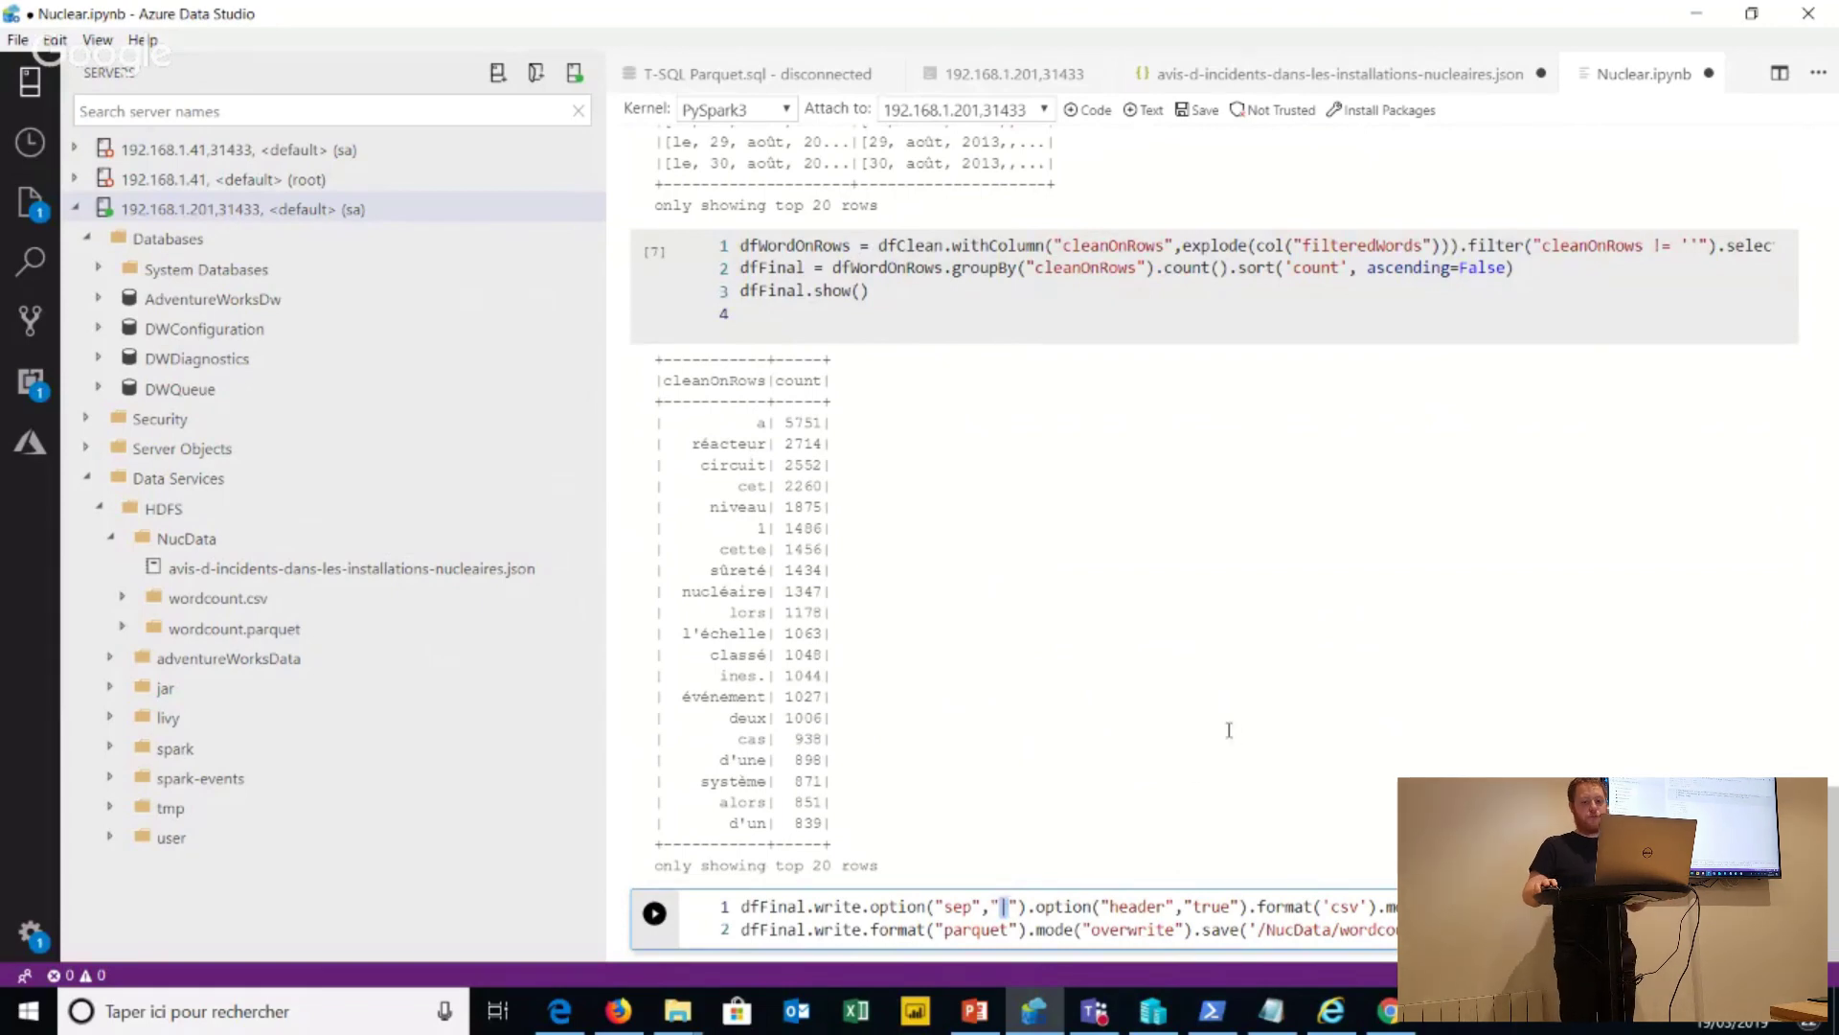
key("ctrl+l")
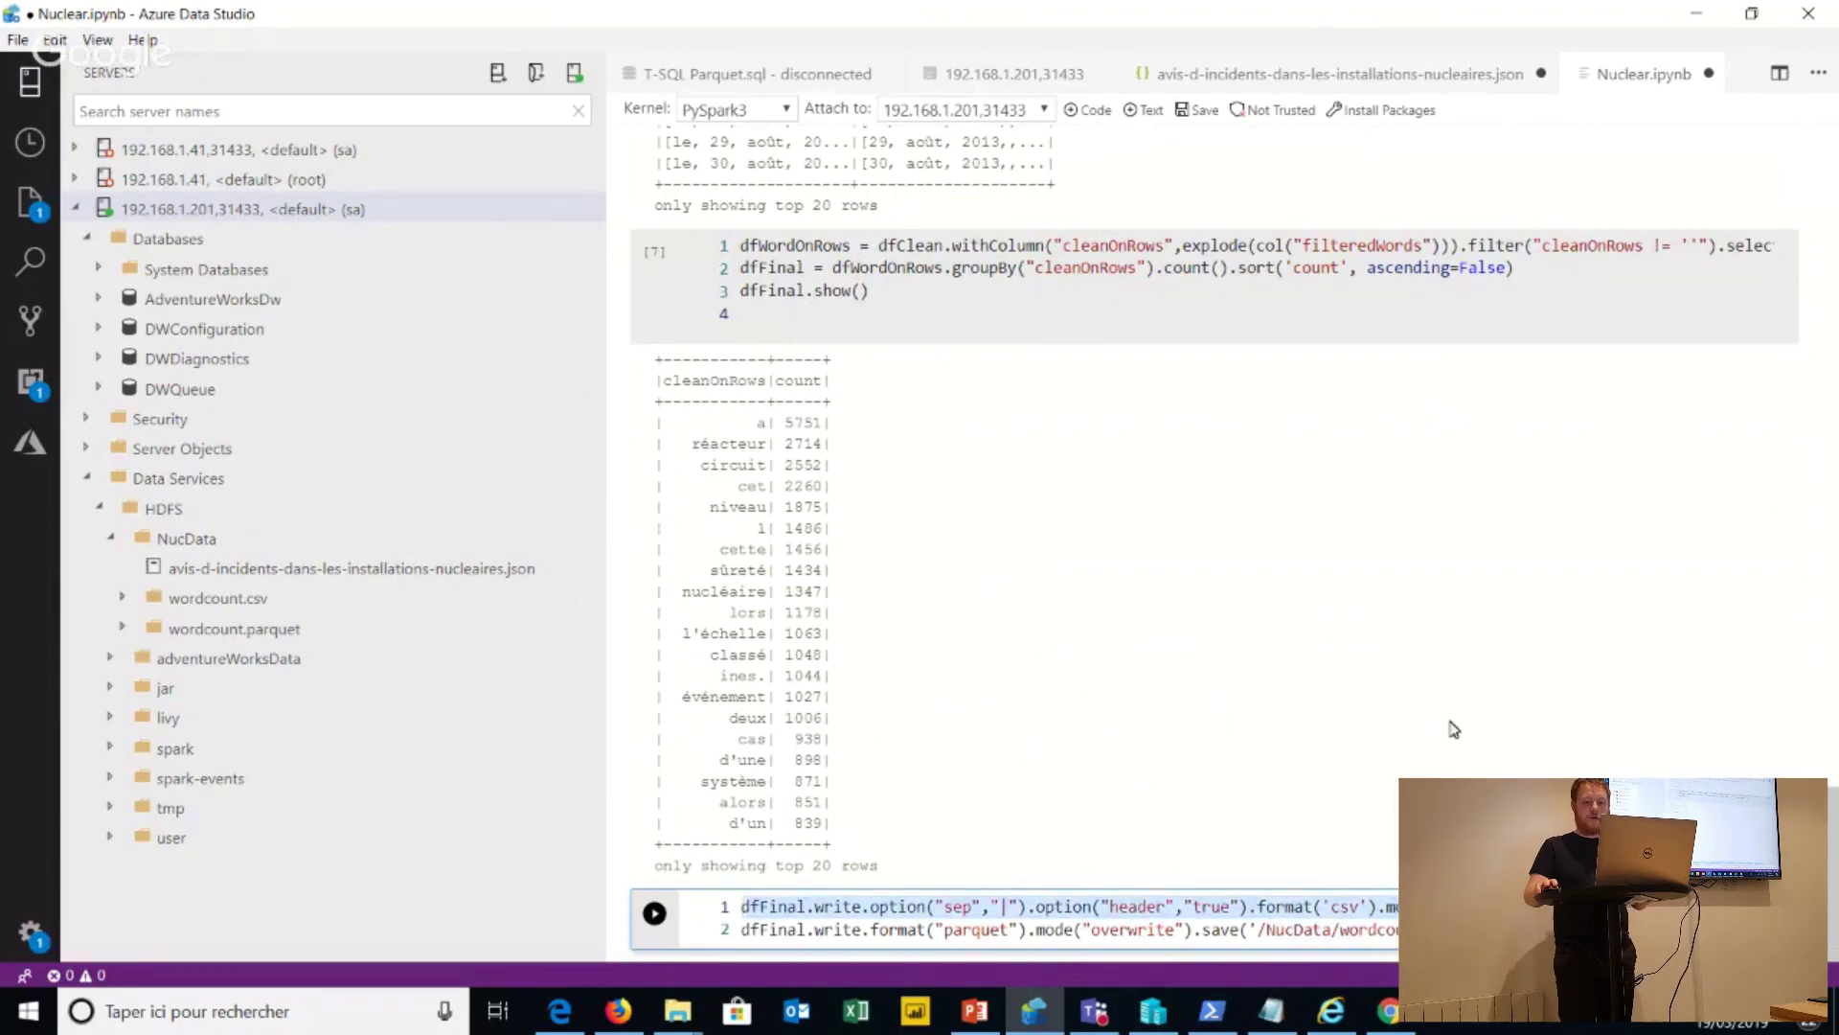
key("Escape")
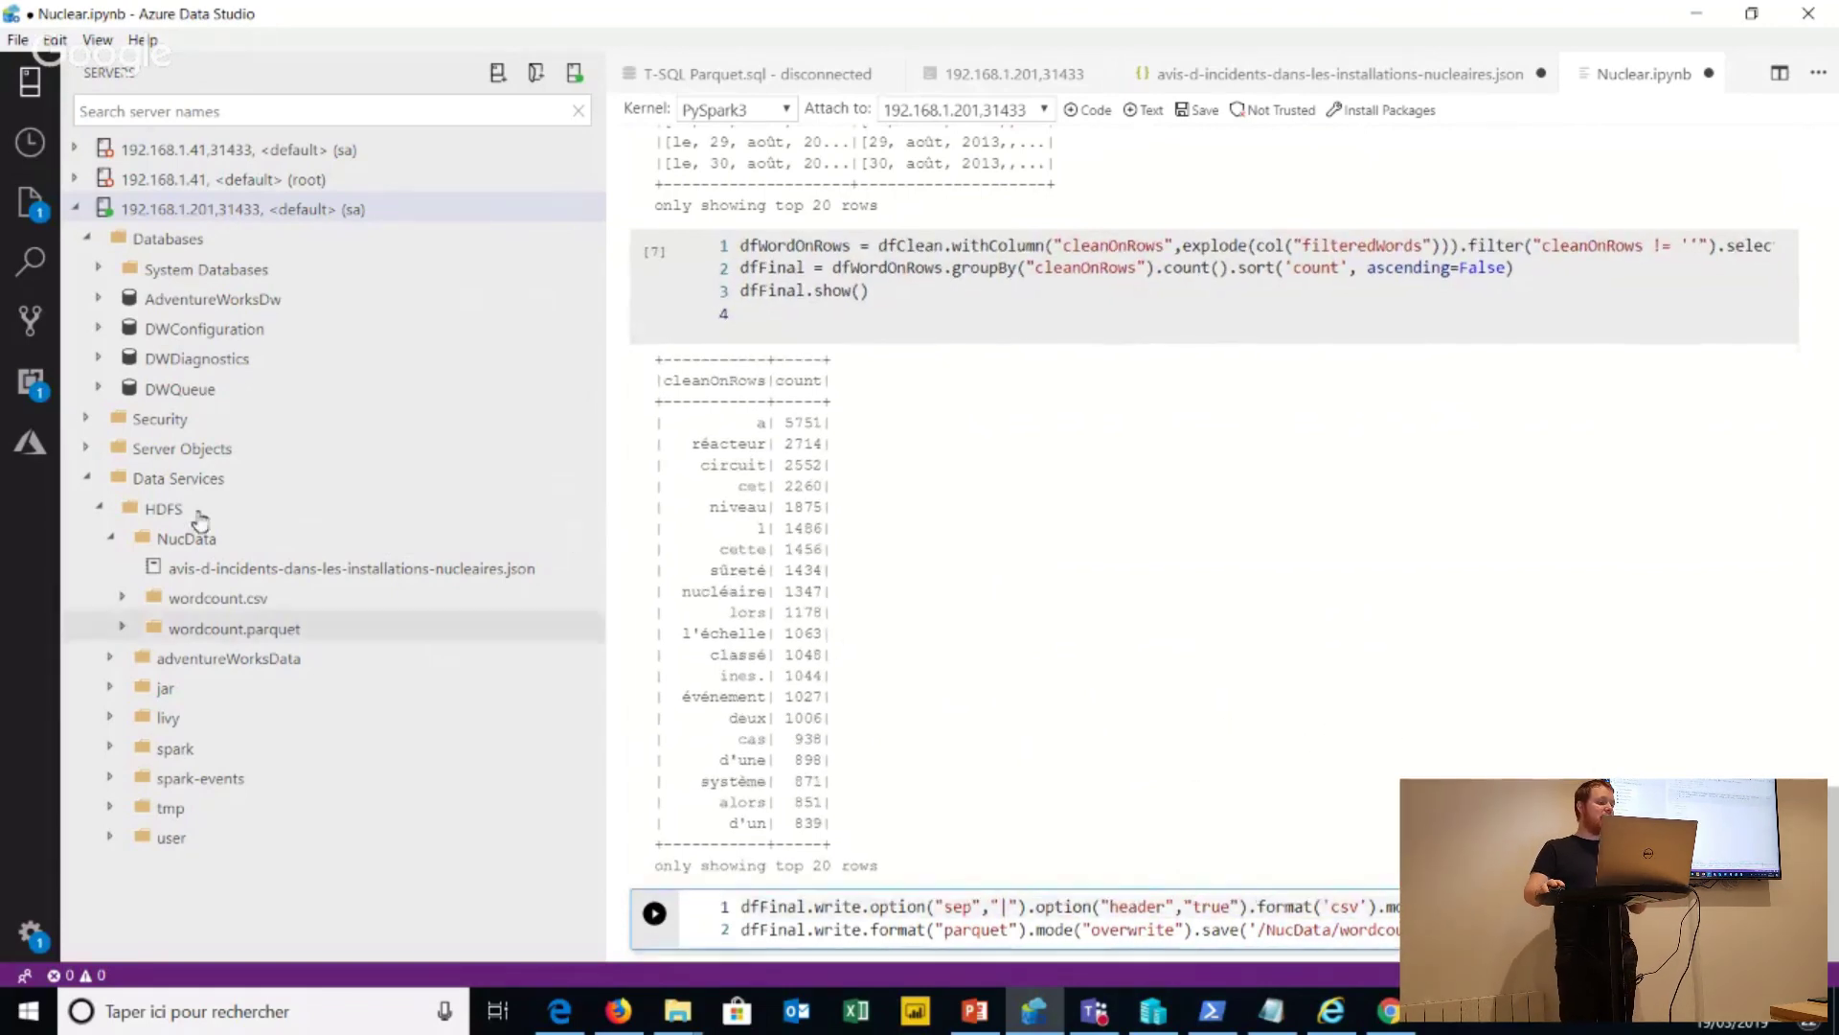
Expand the wordcount.csv folder under NucData in HDFS and look over its part files.
left_click(206, 599)
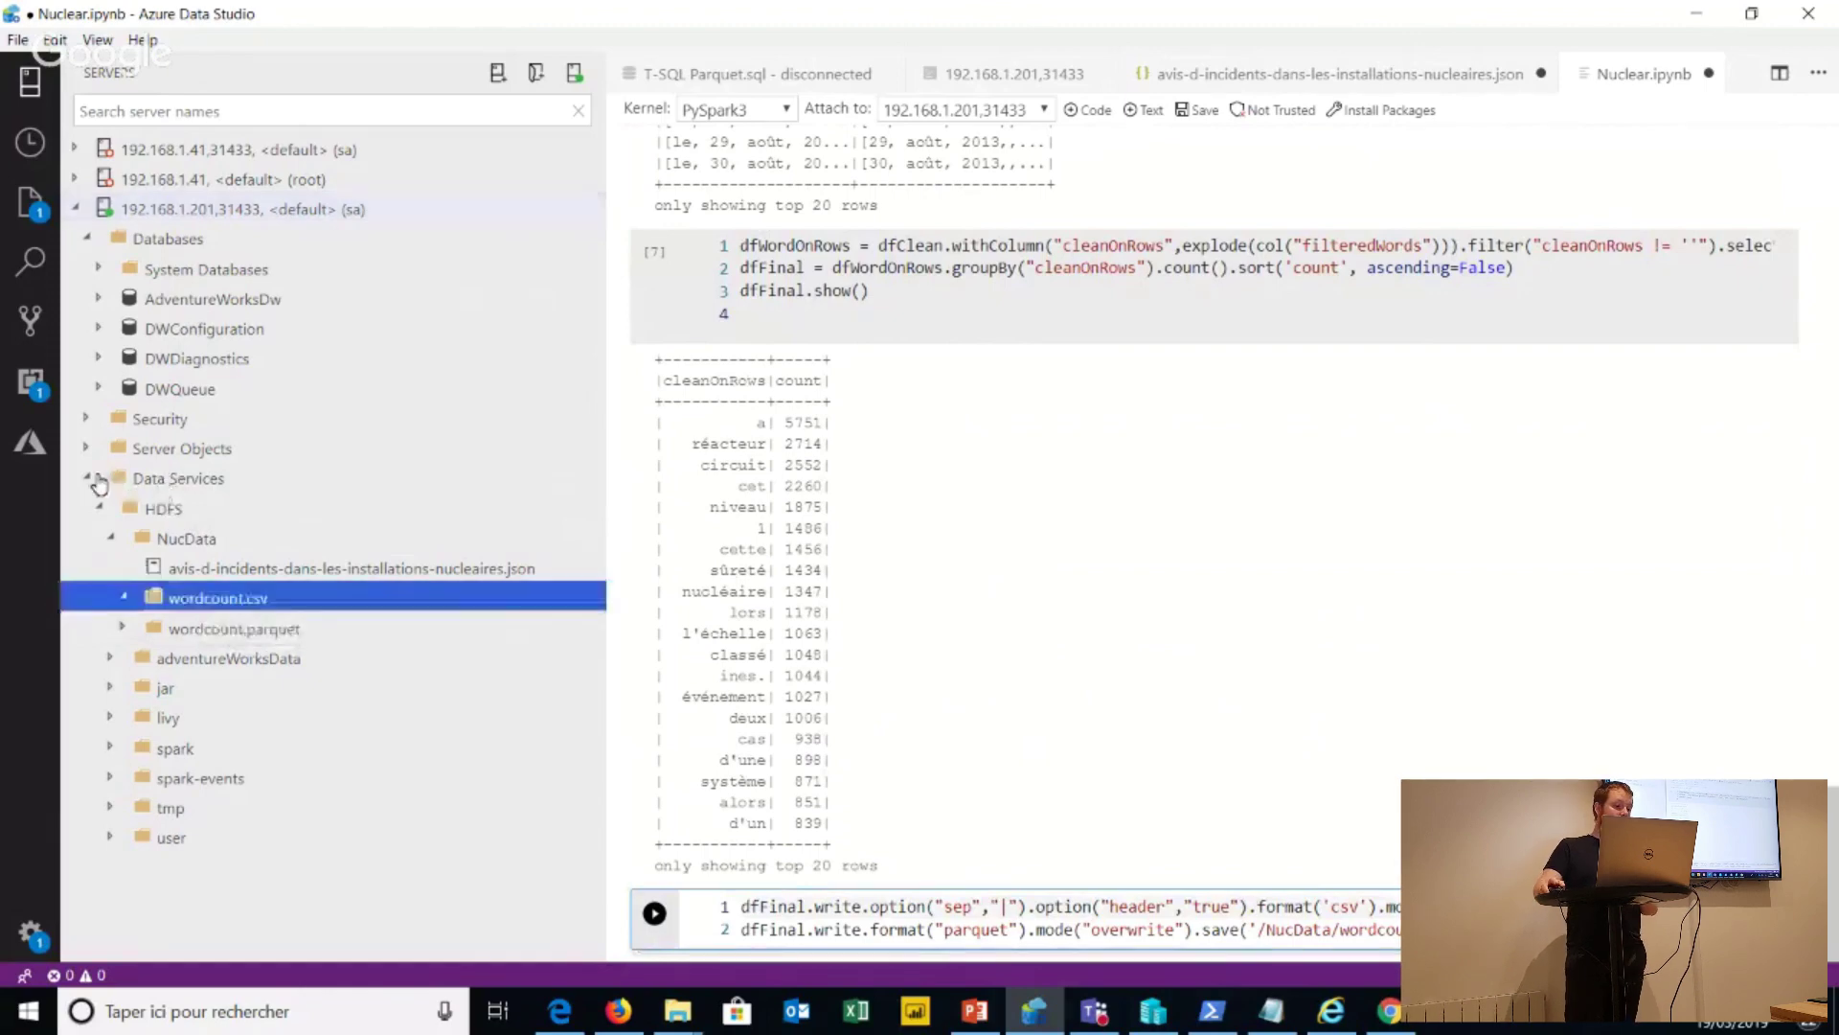
scroll(288, 575, "down", 3)
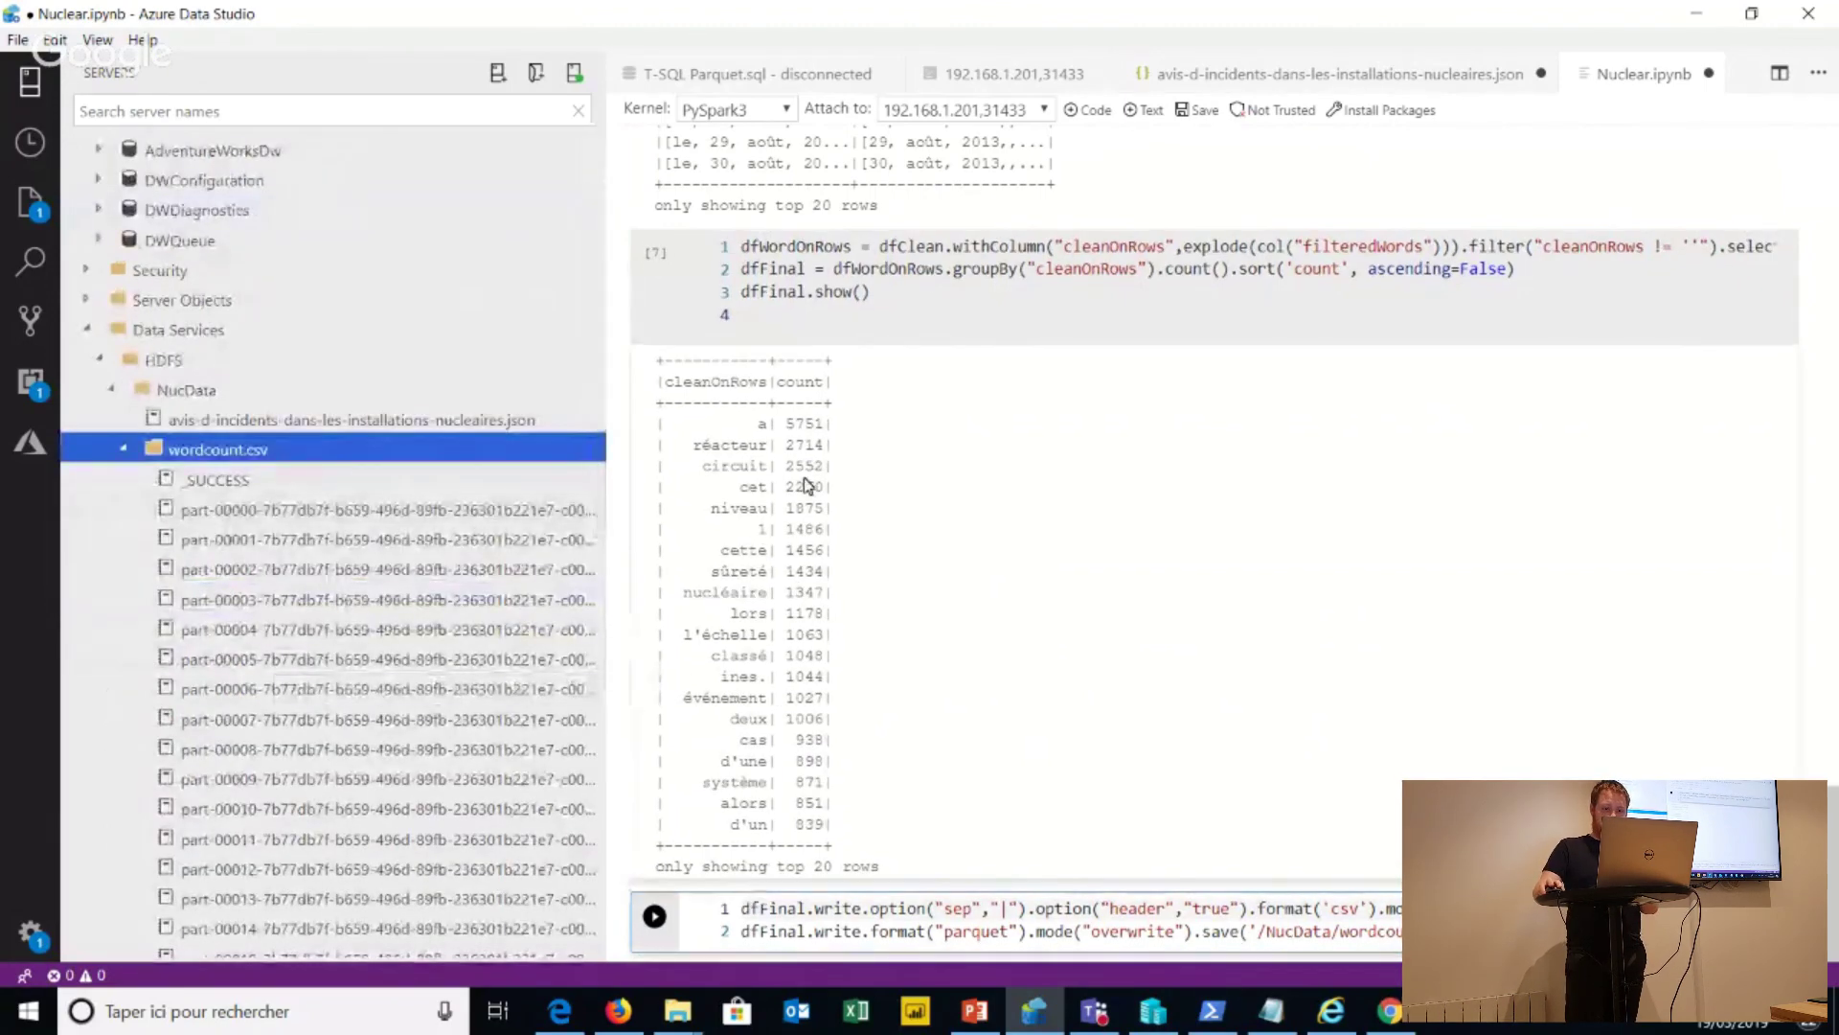
Go through the last cell's CSV and parquet write lines, highlighting the format argument "parquet".
left_click(1045, 929)
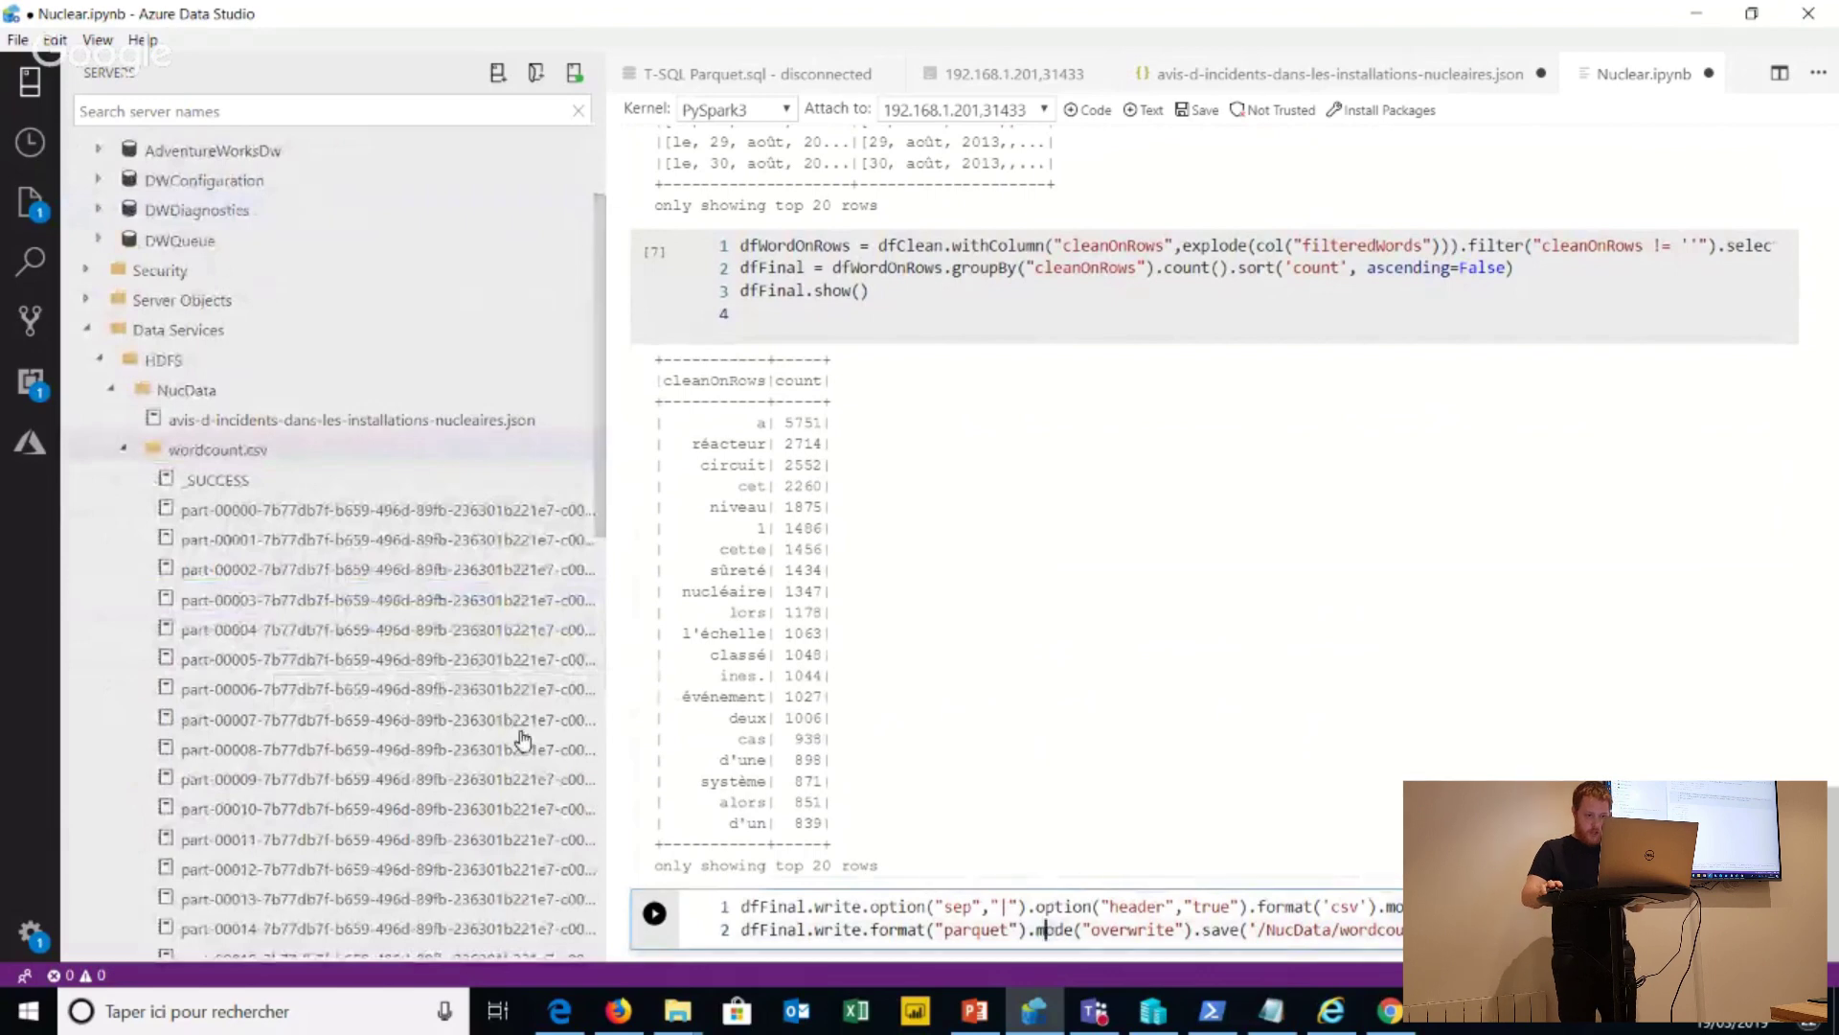
key("F5")
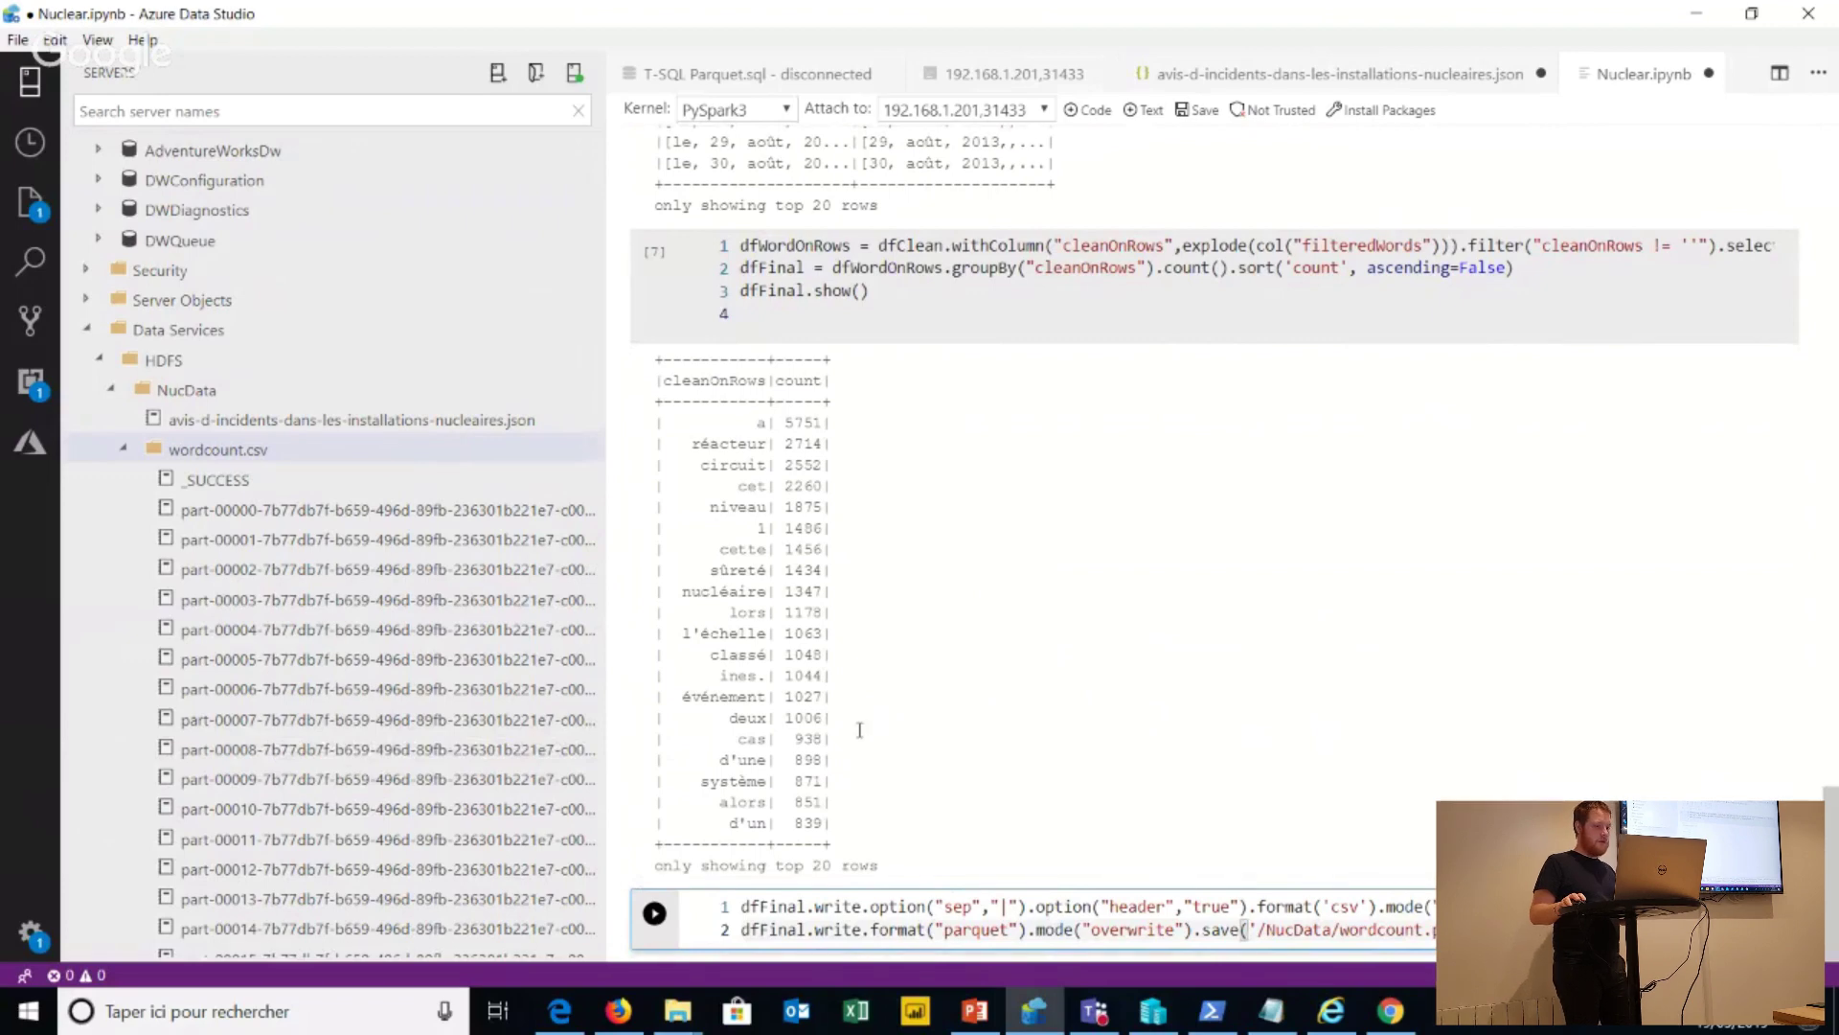
key("Up")
key("ctrl+Left")
key("ctrl+Left")
key("ctrl+Left")
key("ctrl+Left")
key("ctrl+Left")
key("ctrl+Left")
key("ctrl+Left")
key("ctrl+Left")
key("ctrl+Left")
key("ctrl+Left")
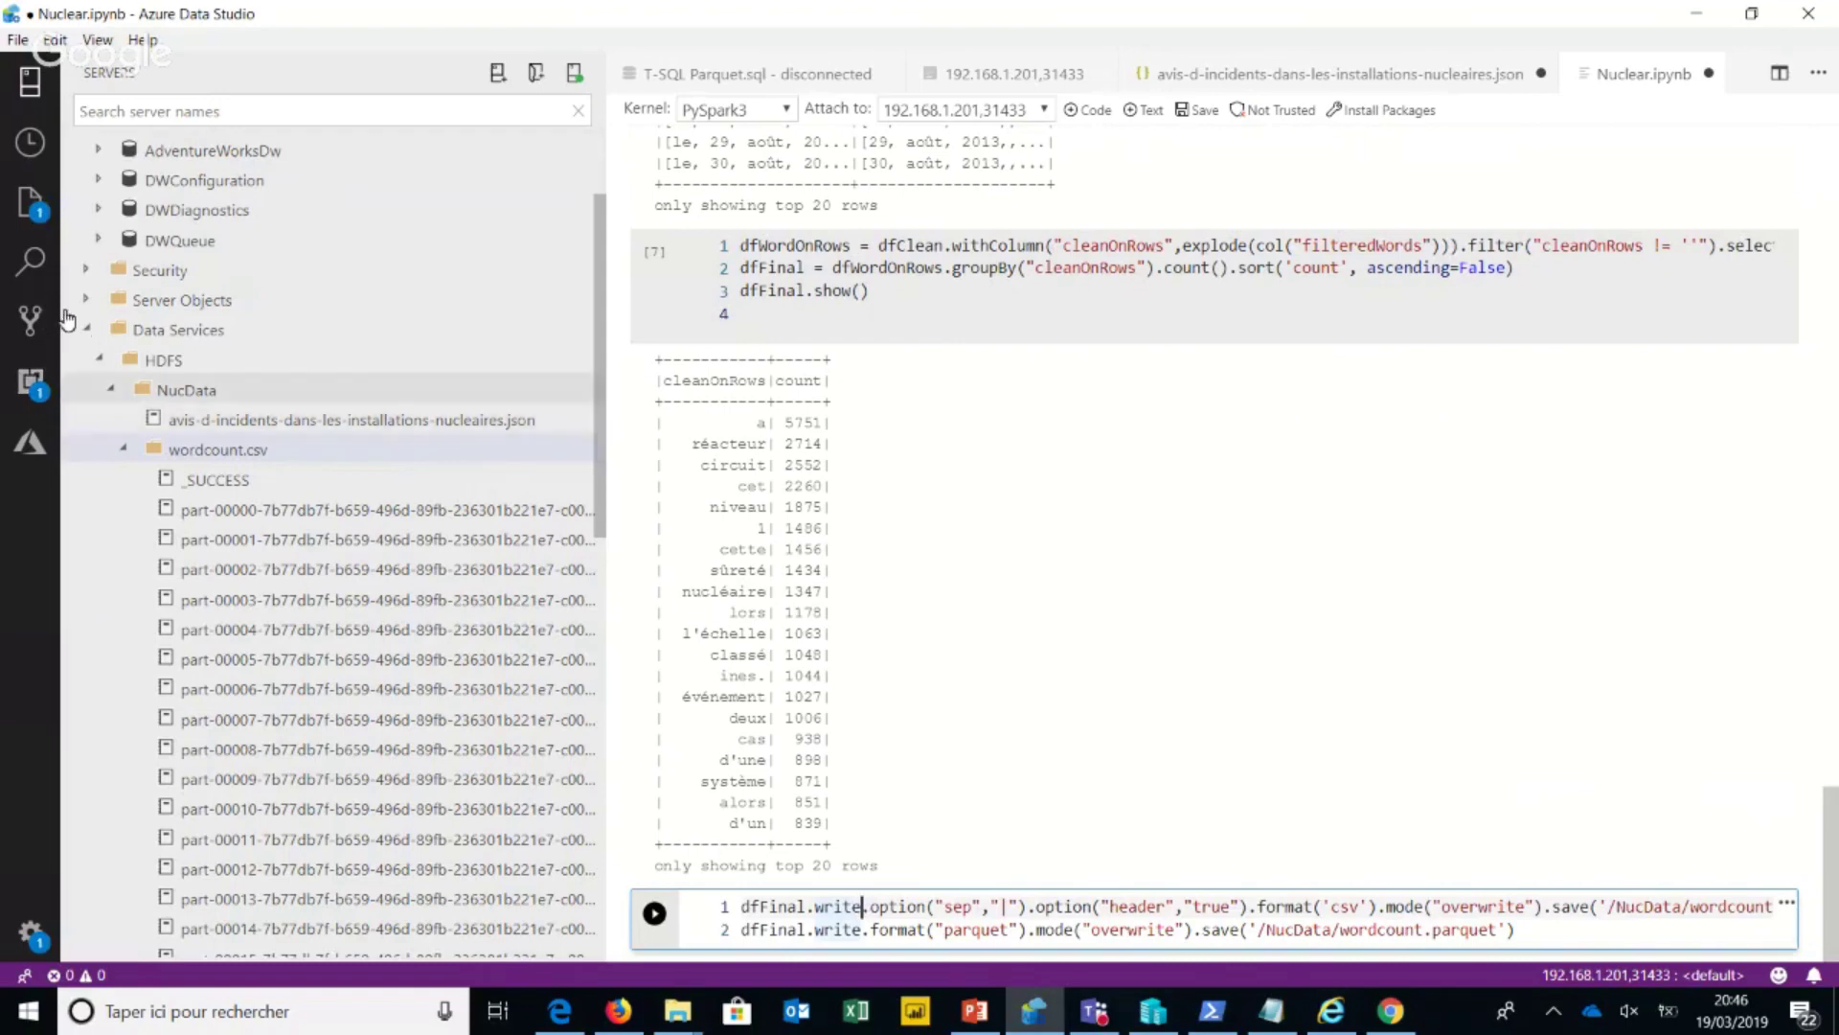
key("ctrl+Right")
key("ctrl+Right")
key("ctrl+shift+Right")
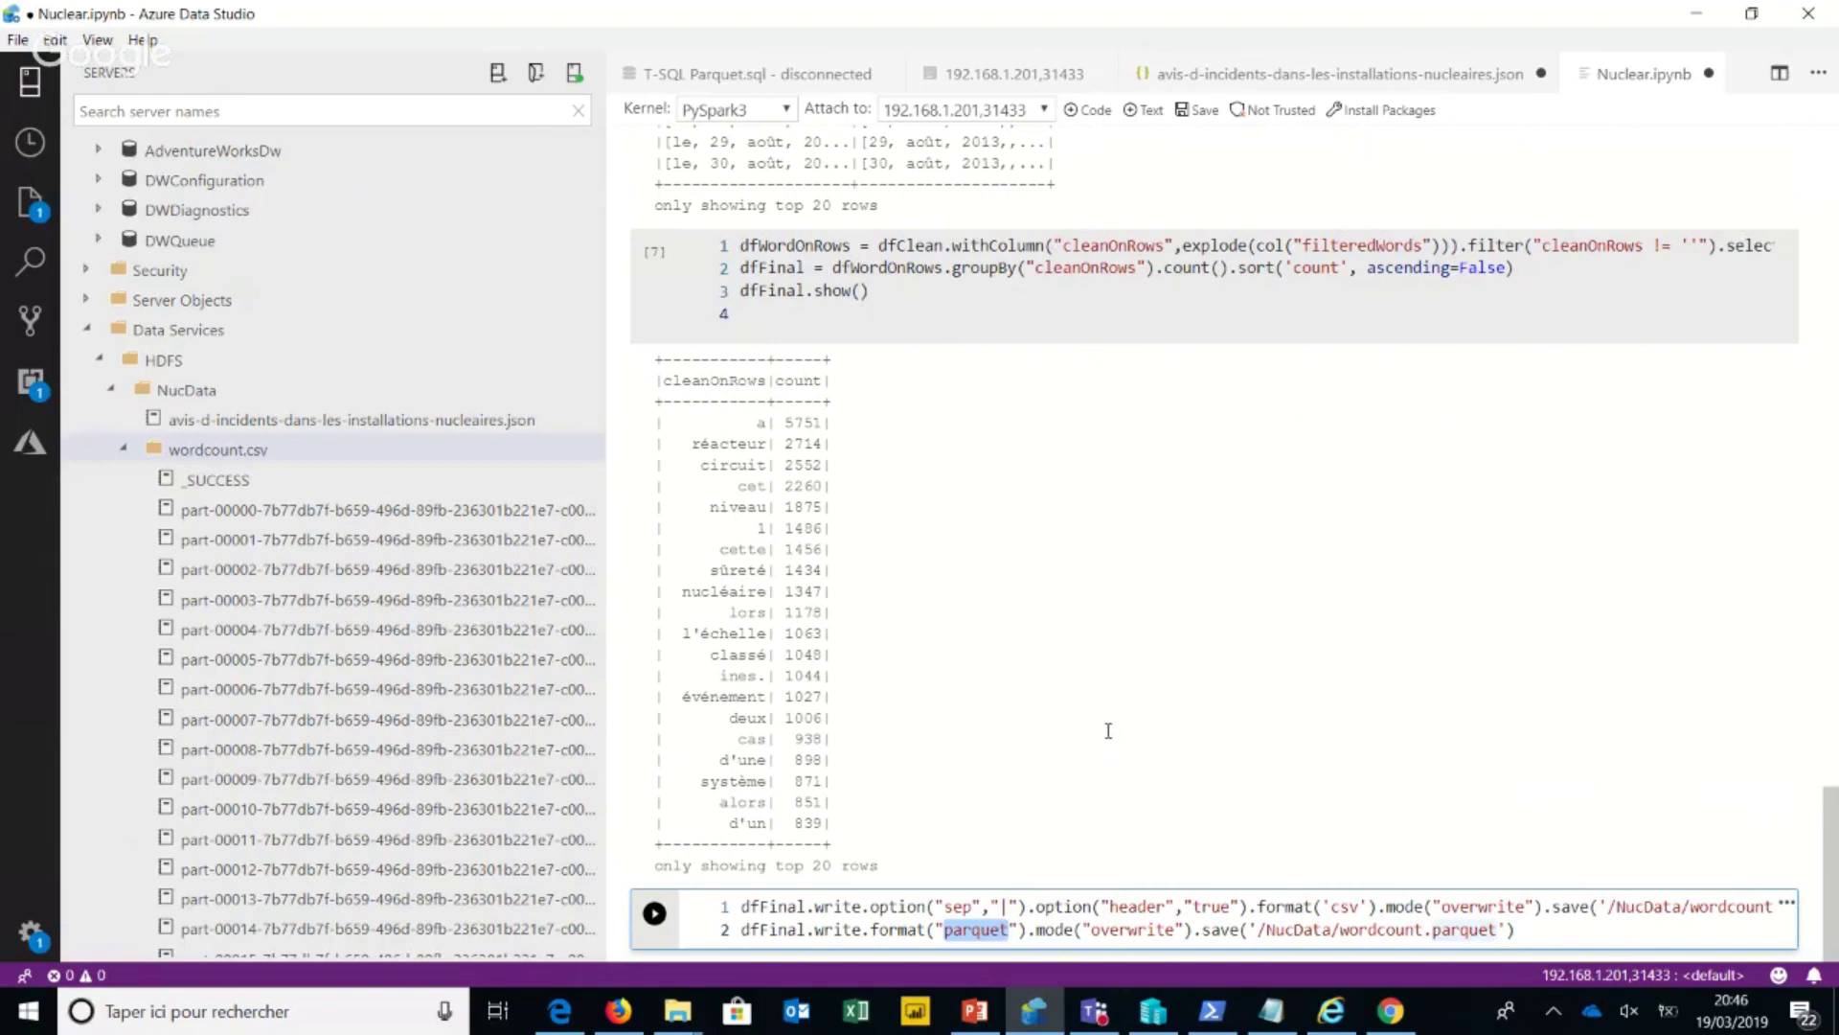
key("Left")
key("Right")
key("Right")
key("Right")
key("Right")
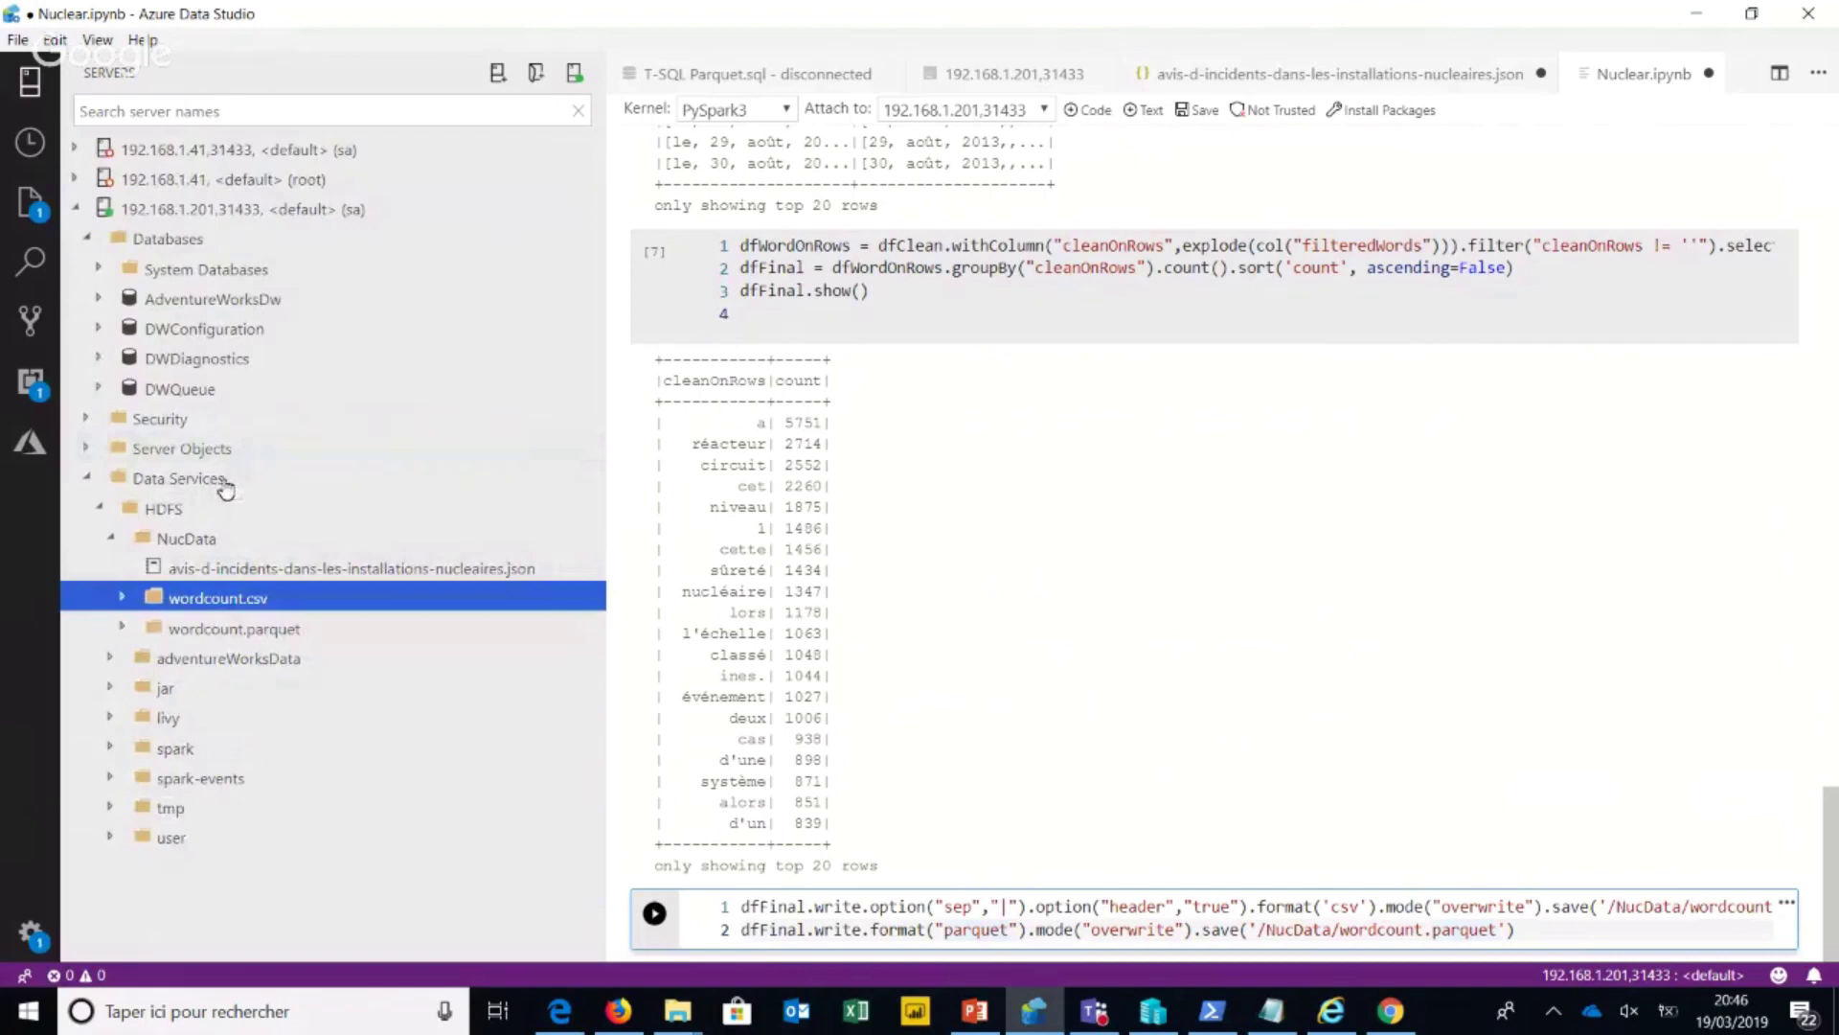
Try to create an external table named wordcount in AdventureWorksDw from the wordcount.csv folder, using the active 192.168.1.201,31433 connection.
key("shift+F10")
key("Down")
key("Down")
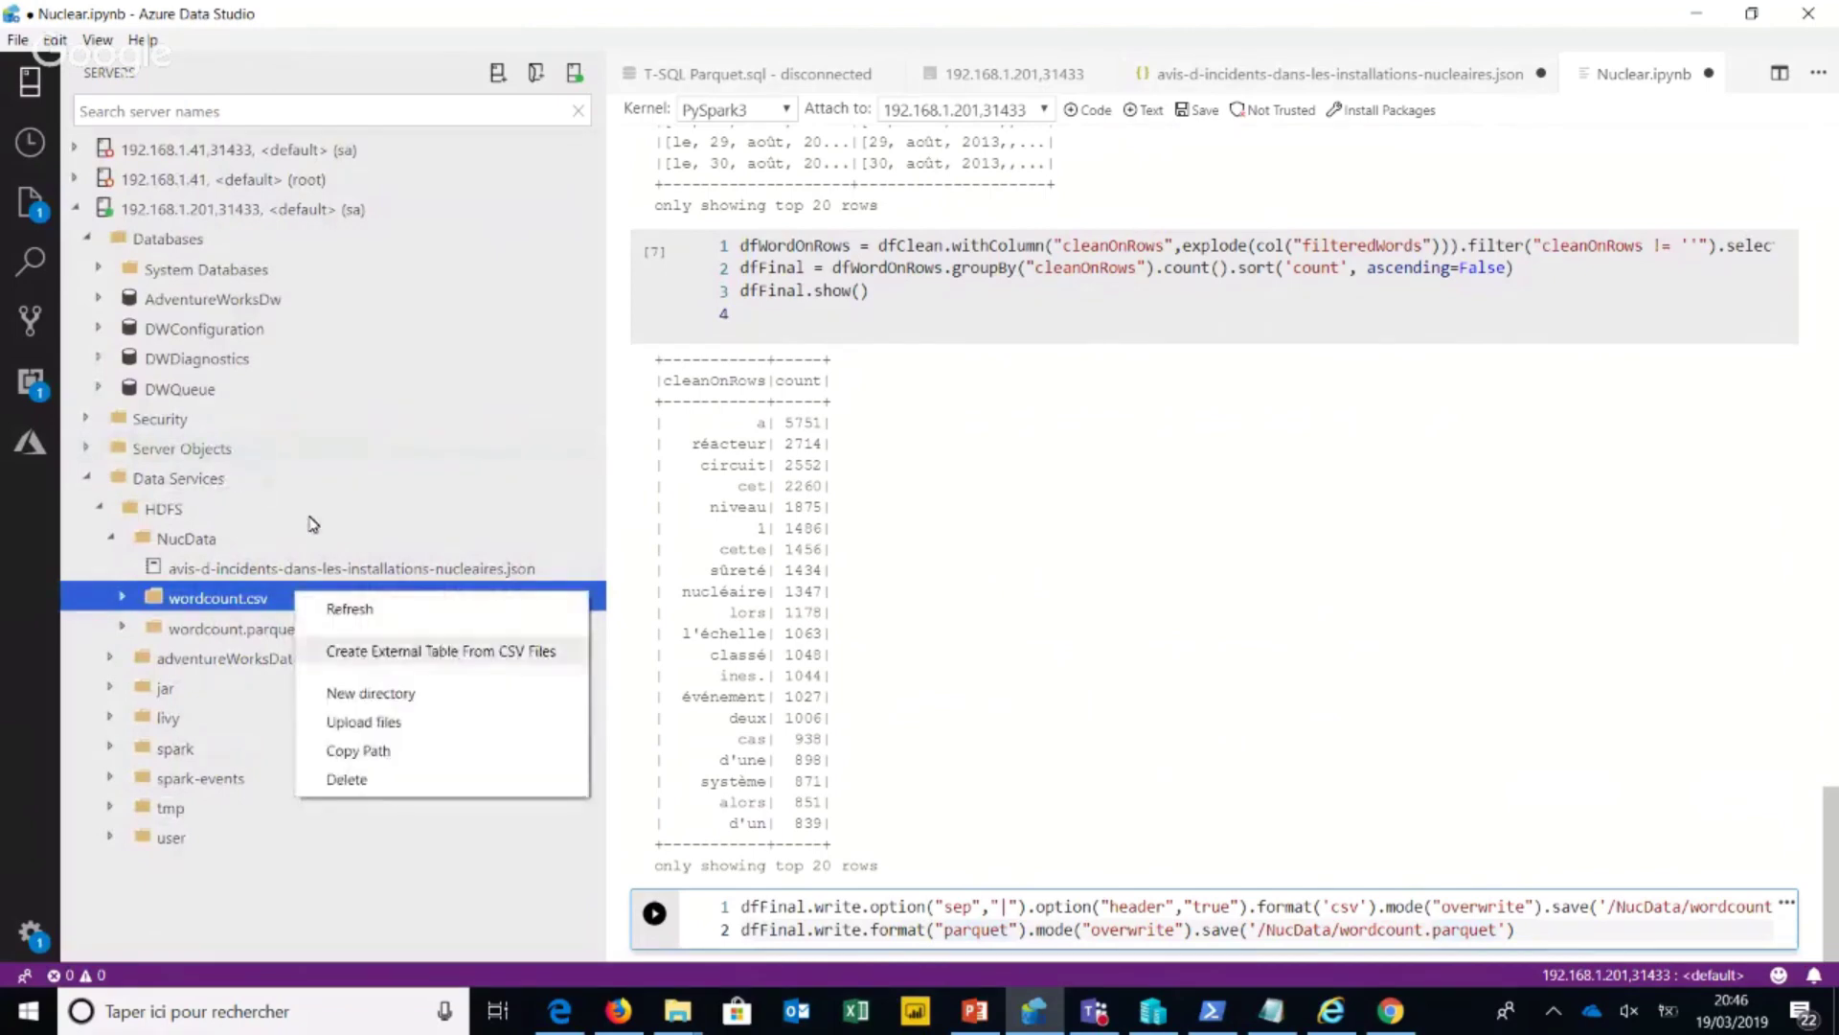
key("Return")
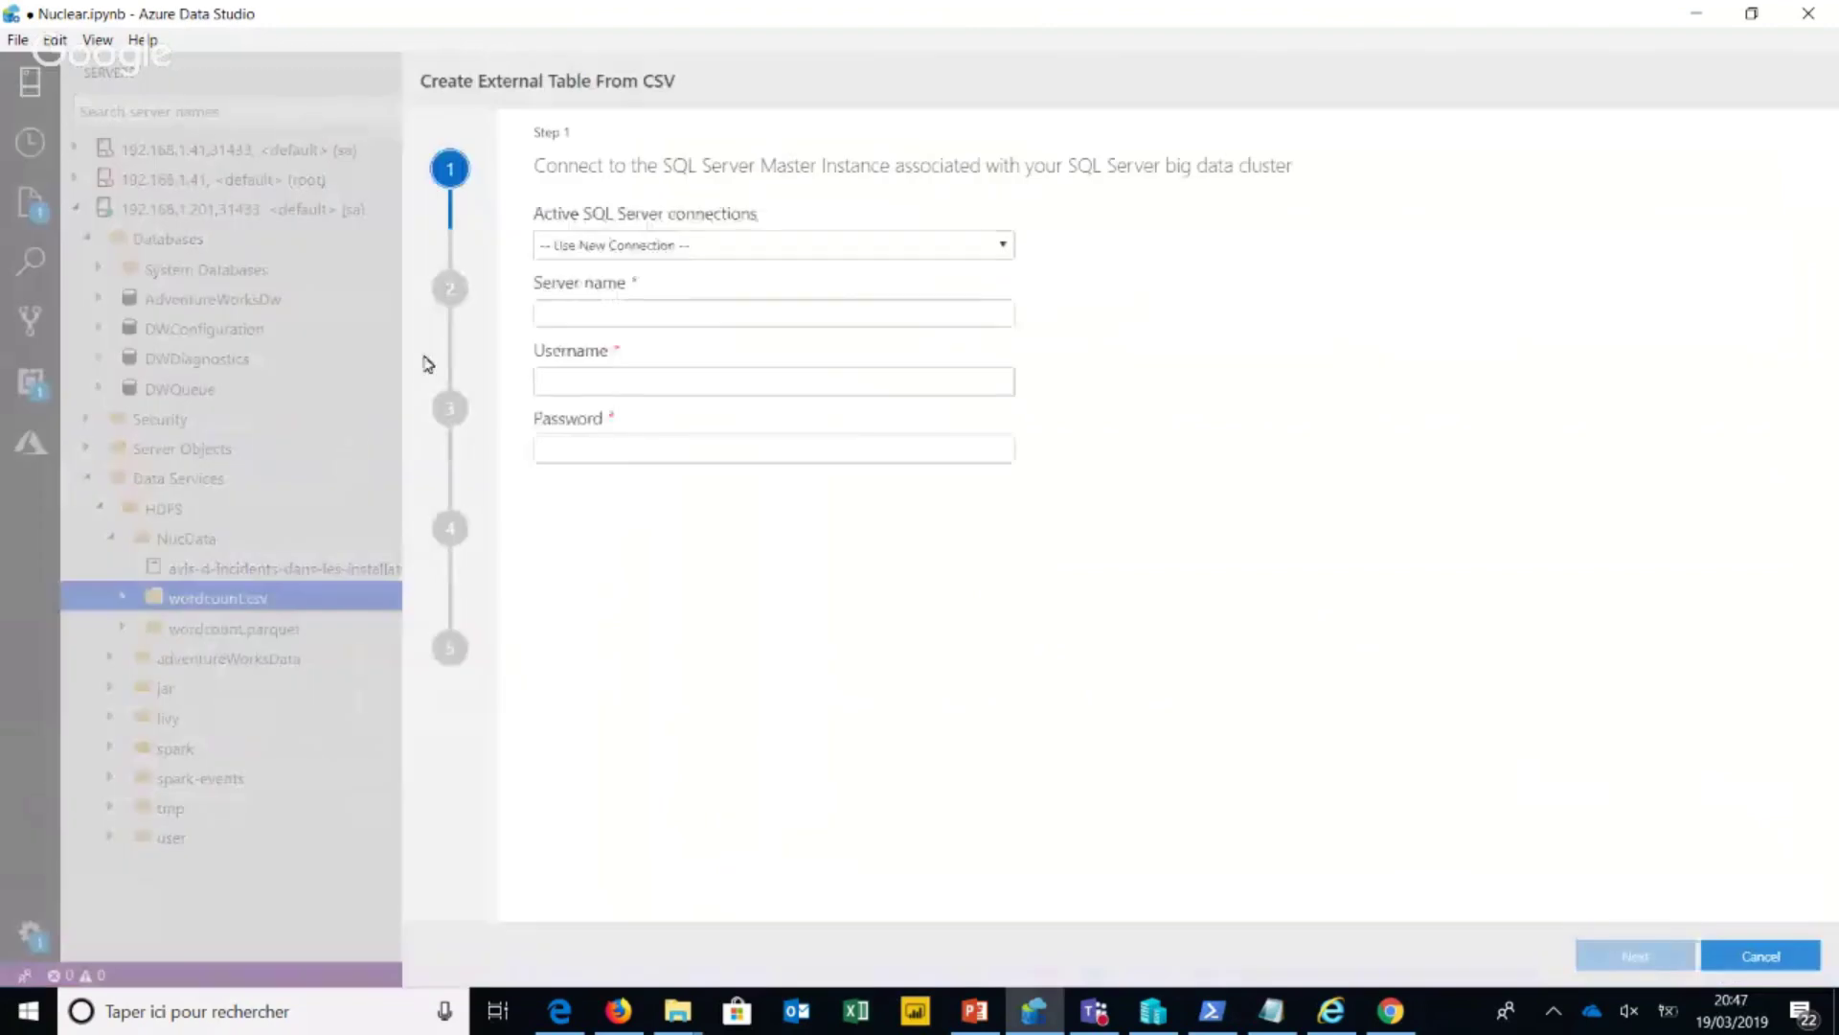
left_click(604, 245)
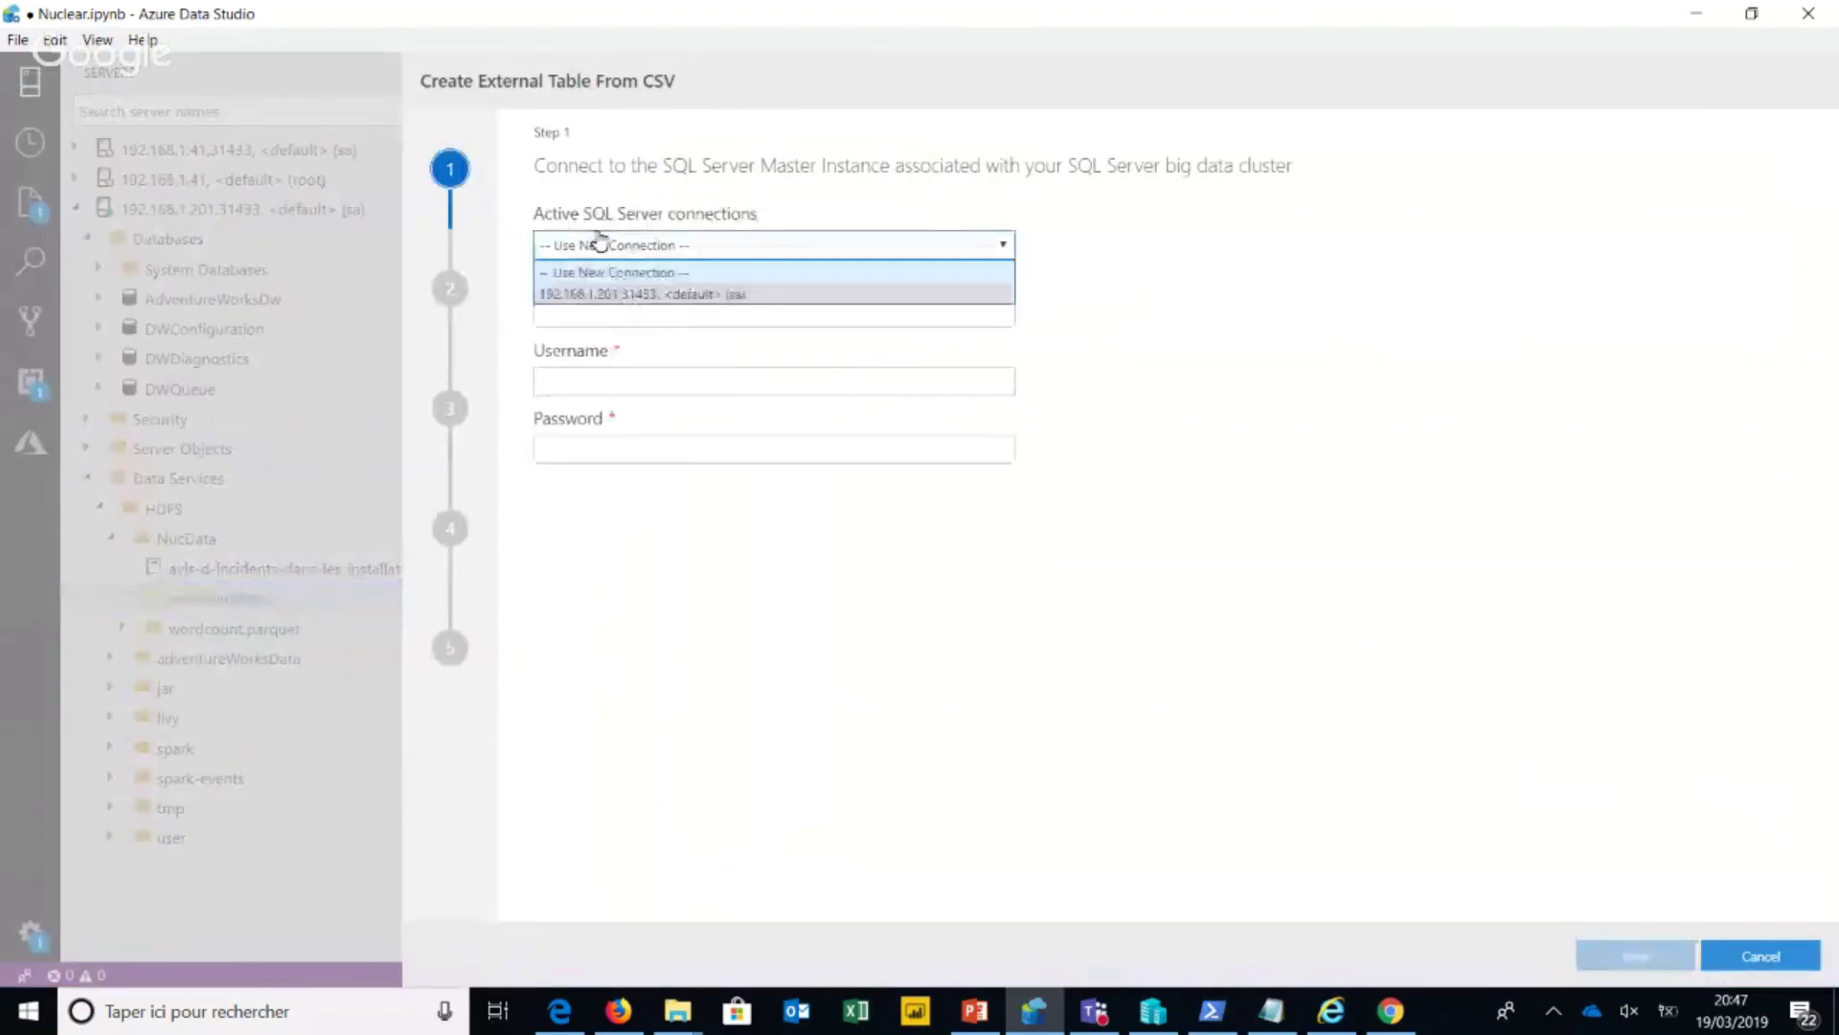
left_click(728, 287)
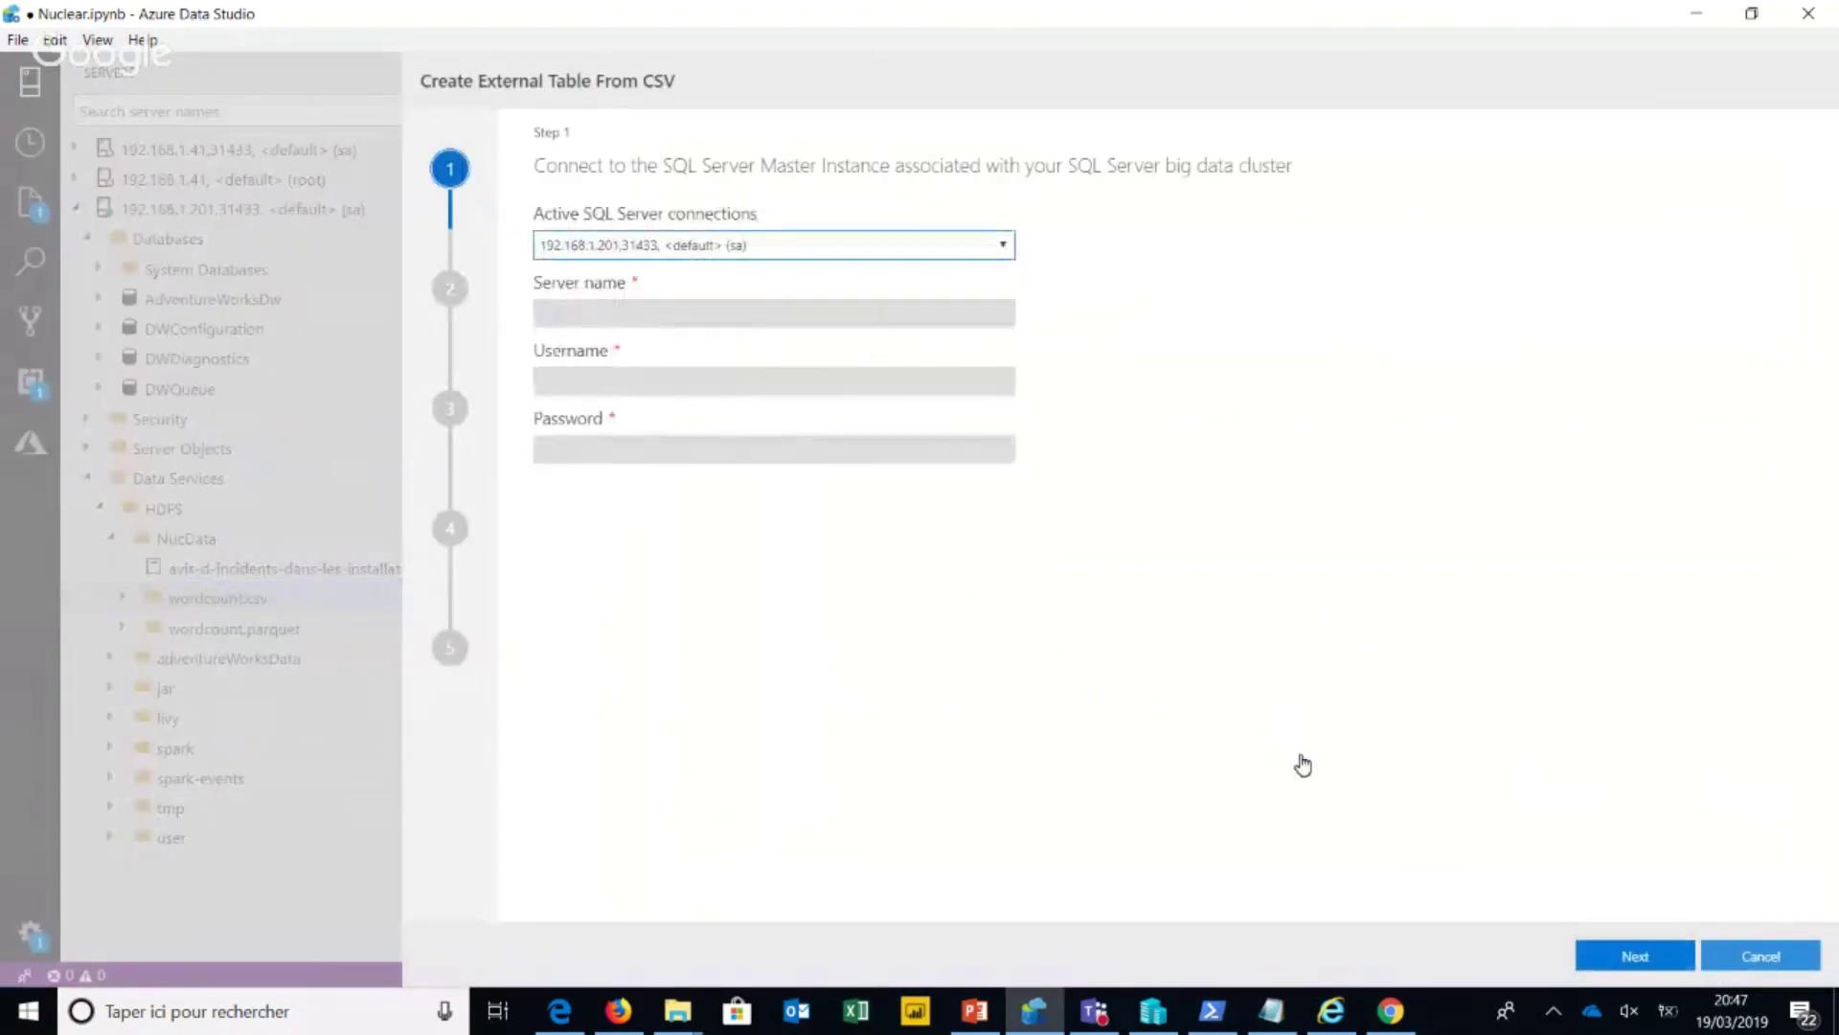
key("Return")
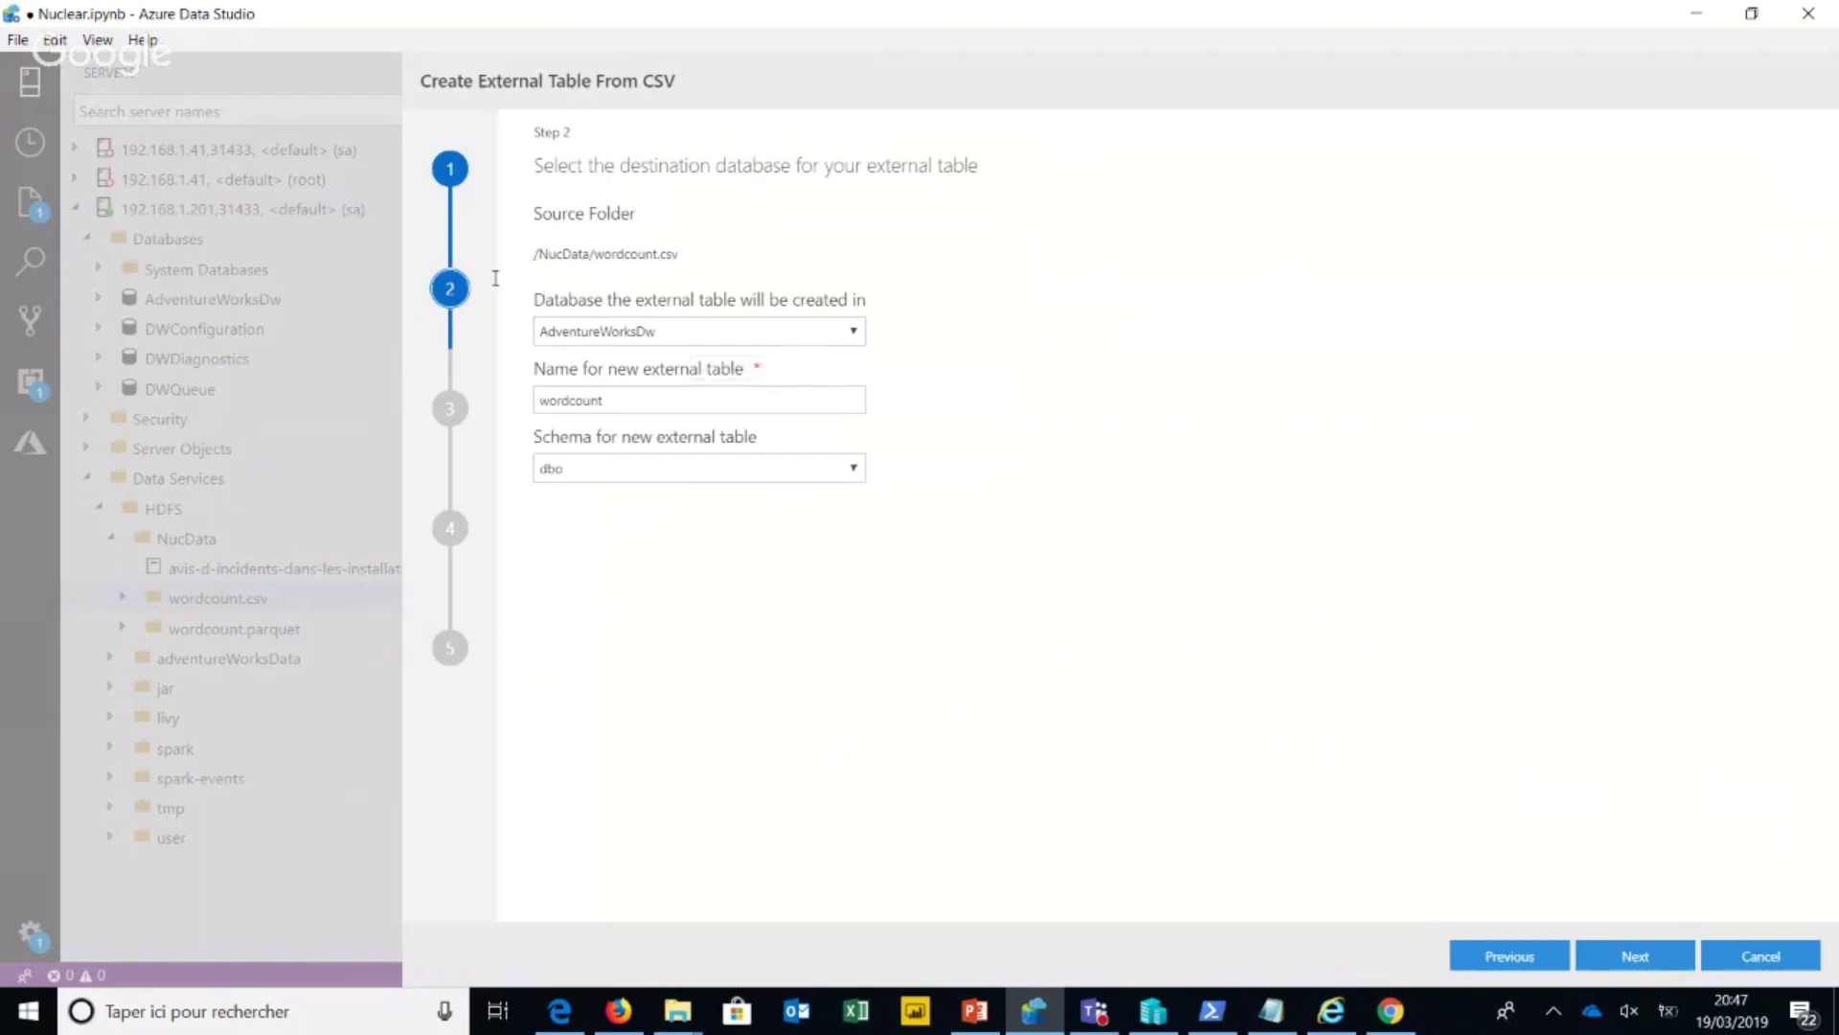
key("Return")
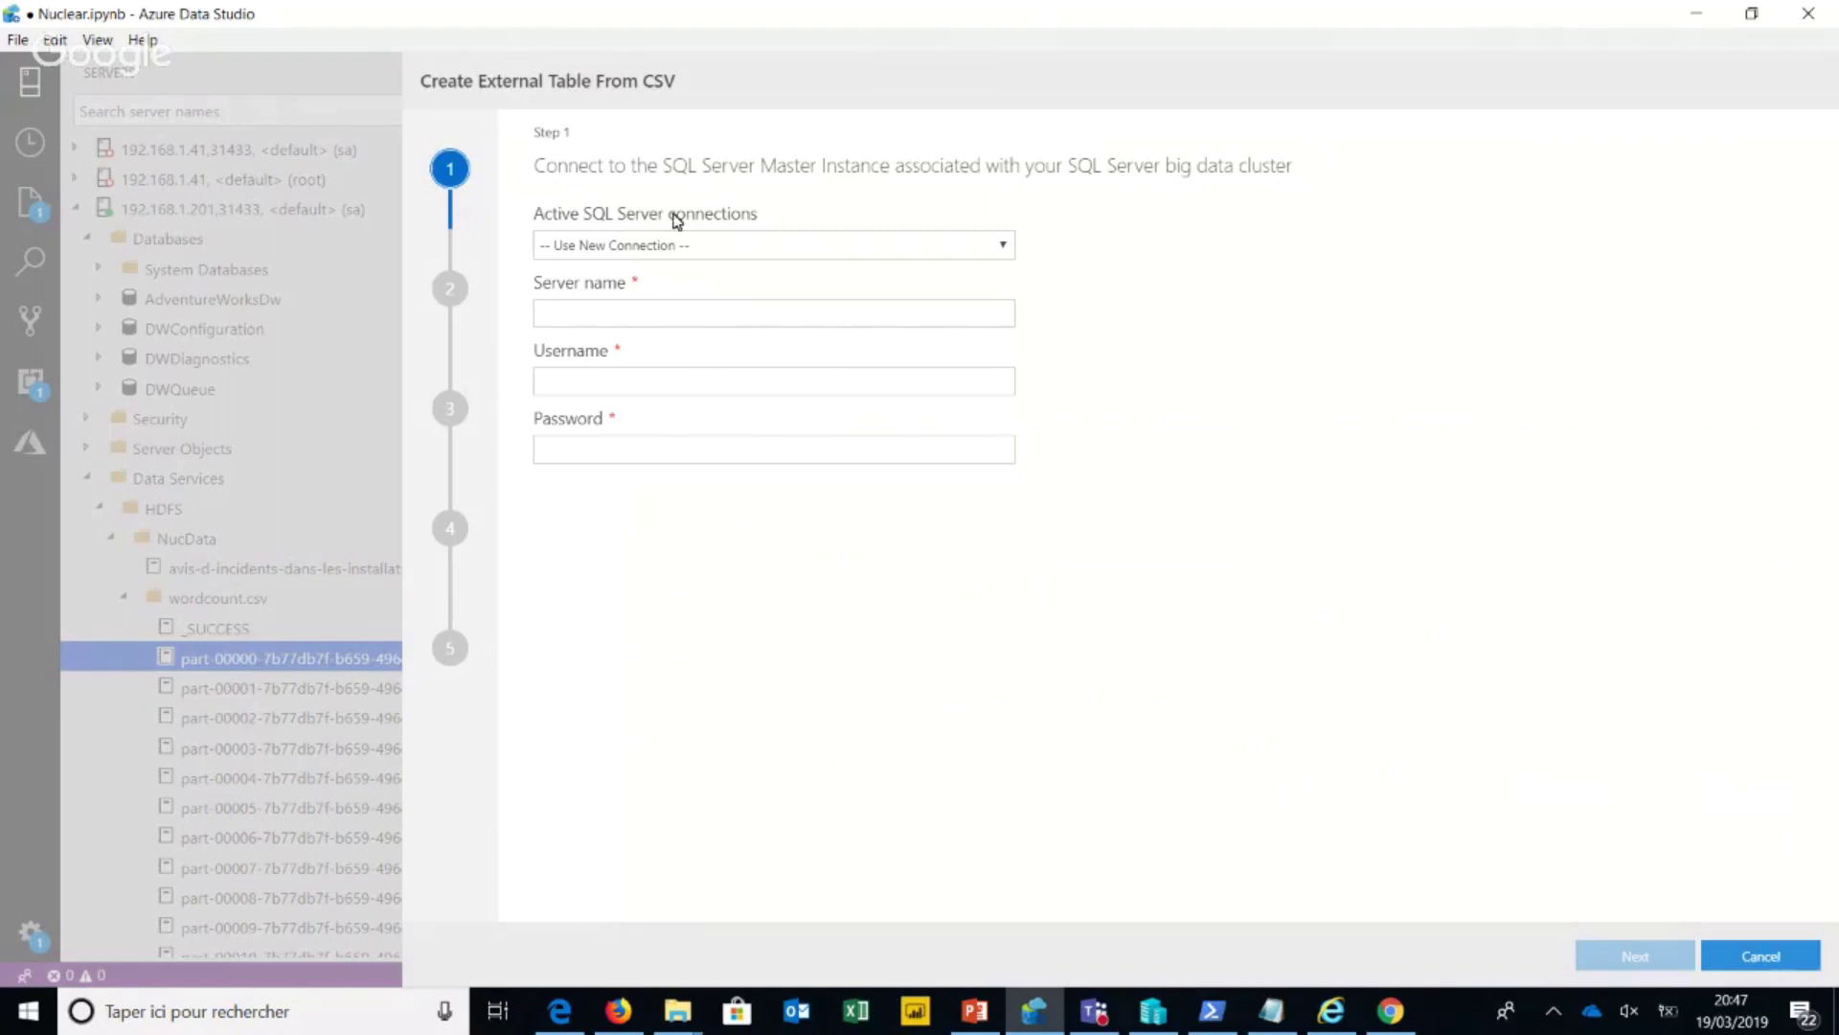
Try to create an external table in AdventureWorksDw from the part-00000 CSV file, using the active 192.168.1.201,31433 connection.
left_click(628, 238)
left_click(613, 293)
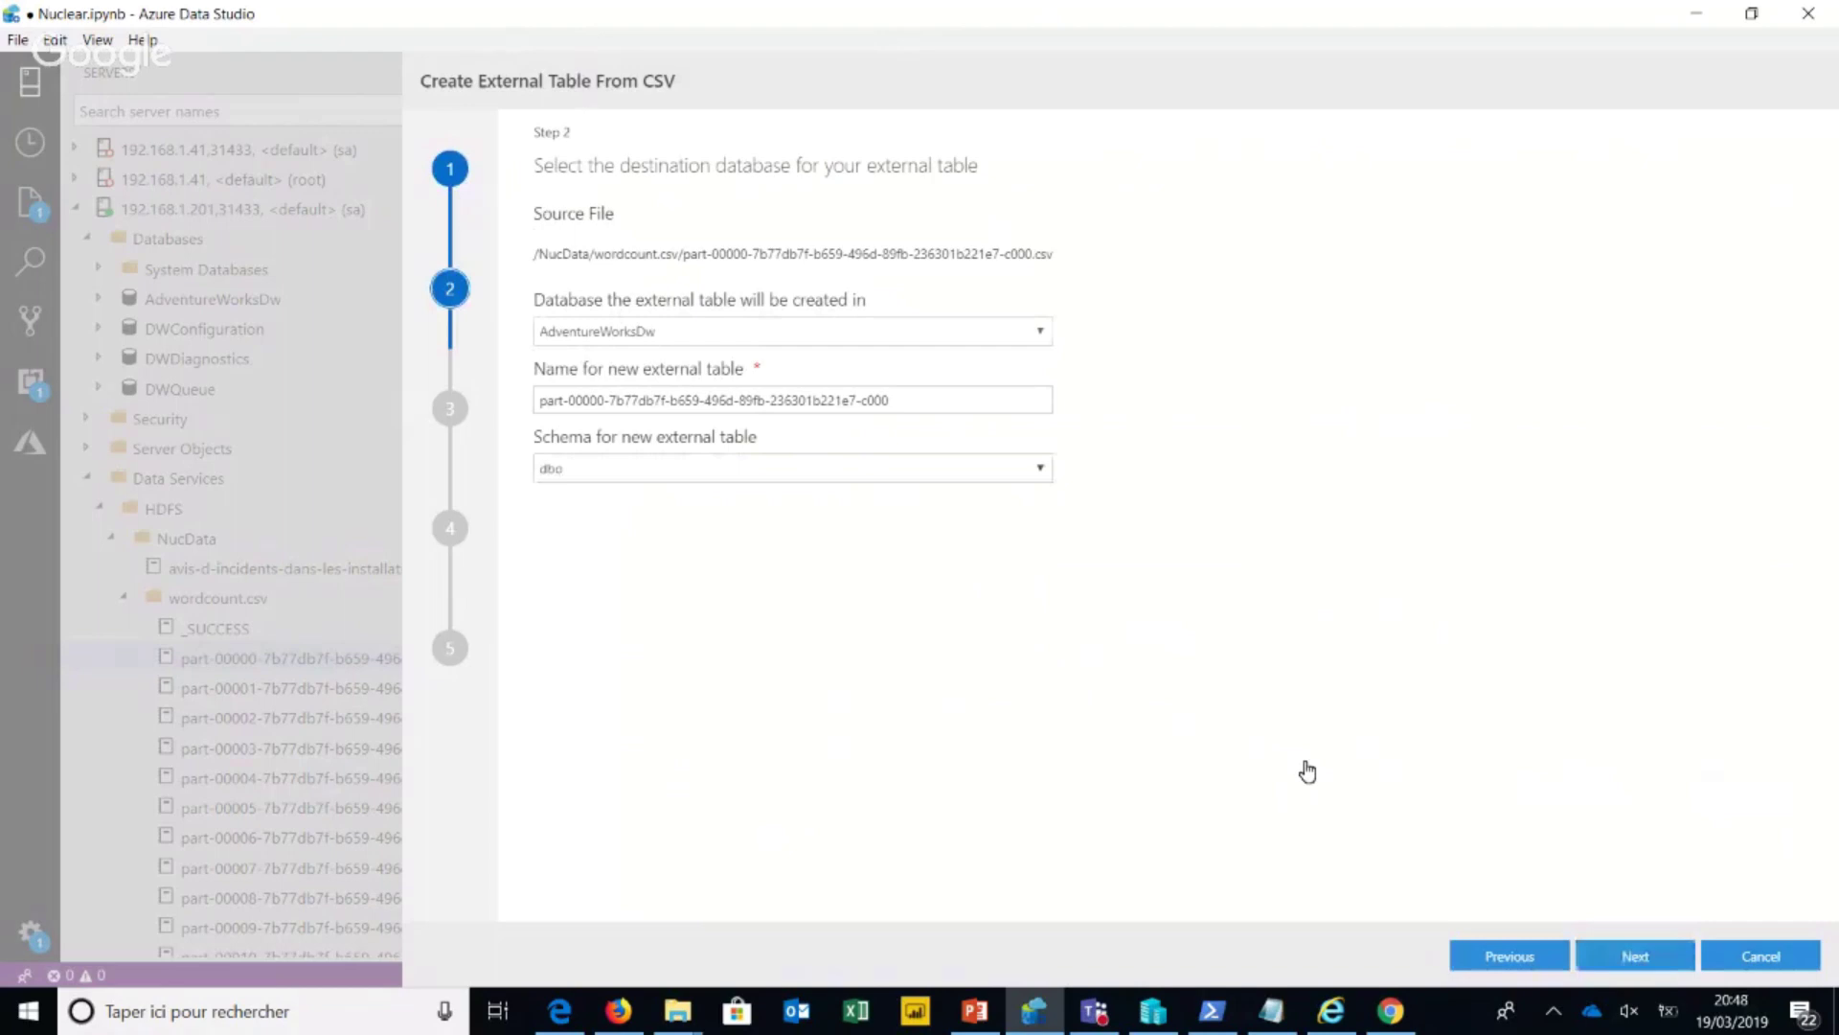
key("Return")
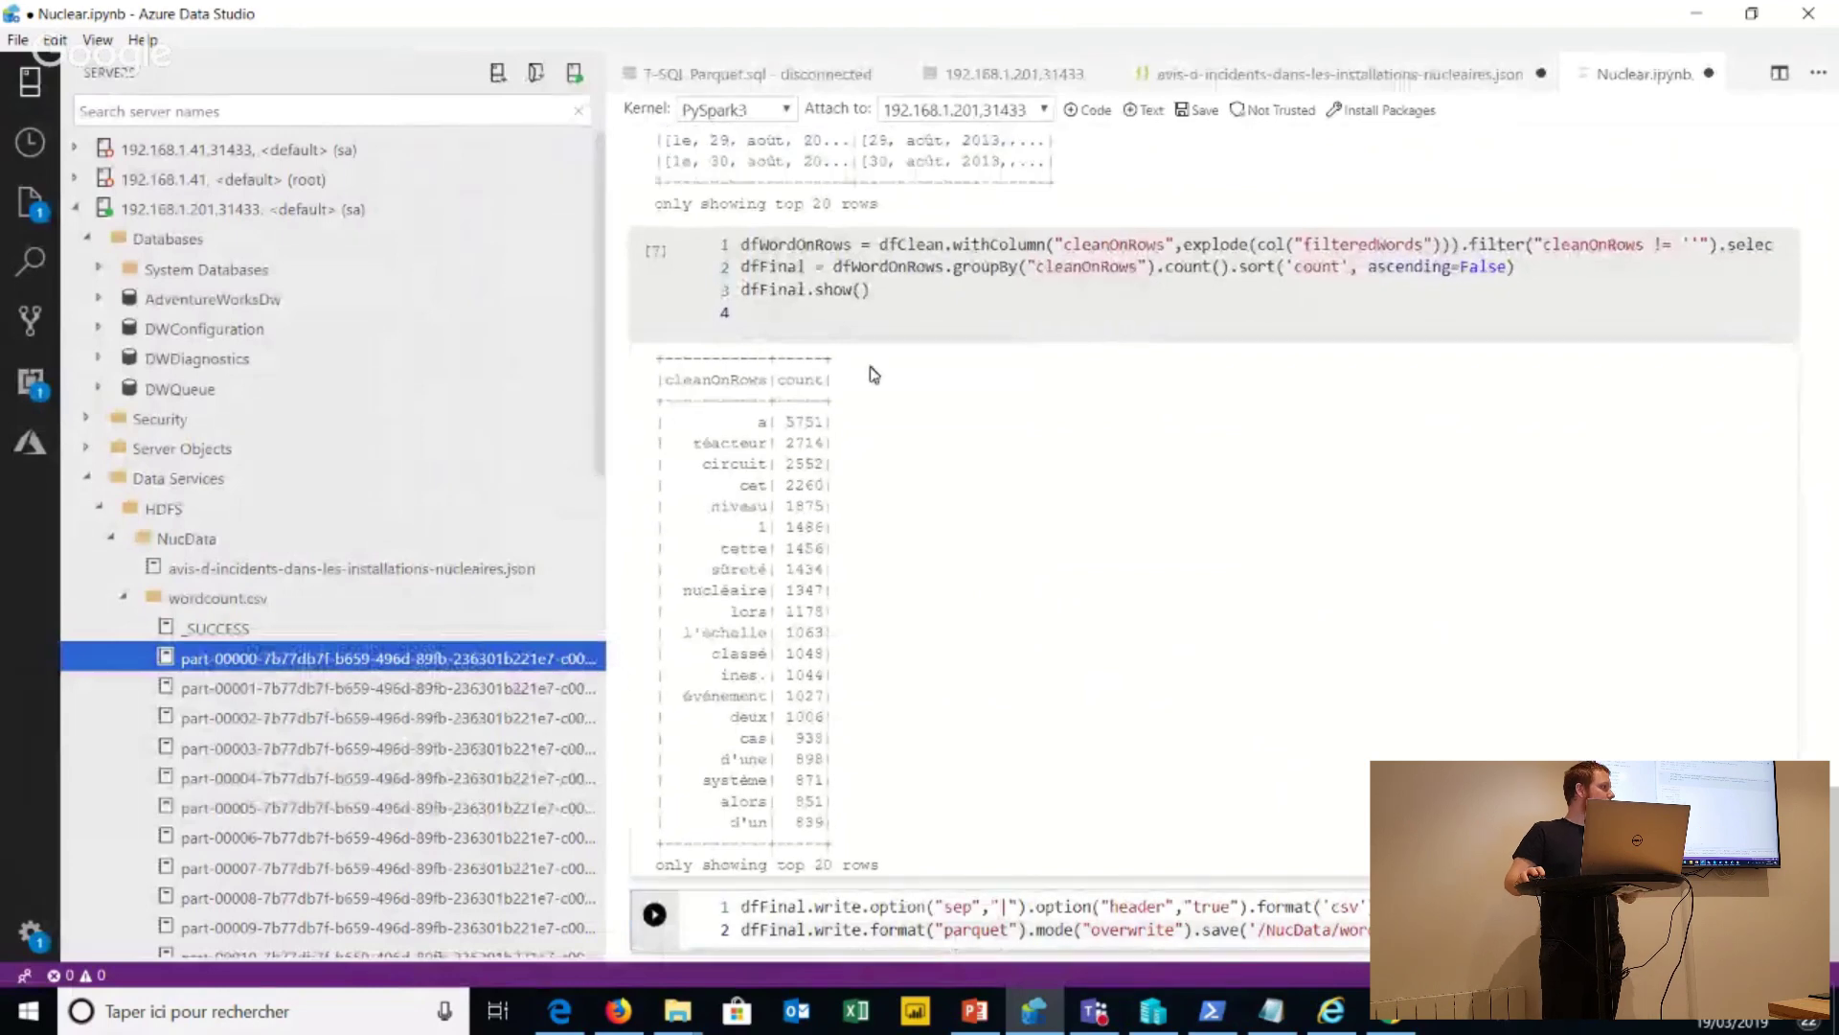
Try to create an external table in AdventureWorksDw from the part-00001 CSV file over the active connection, then leave the wizard.
right_click(463, 686)
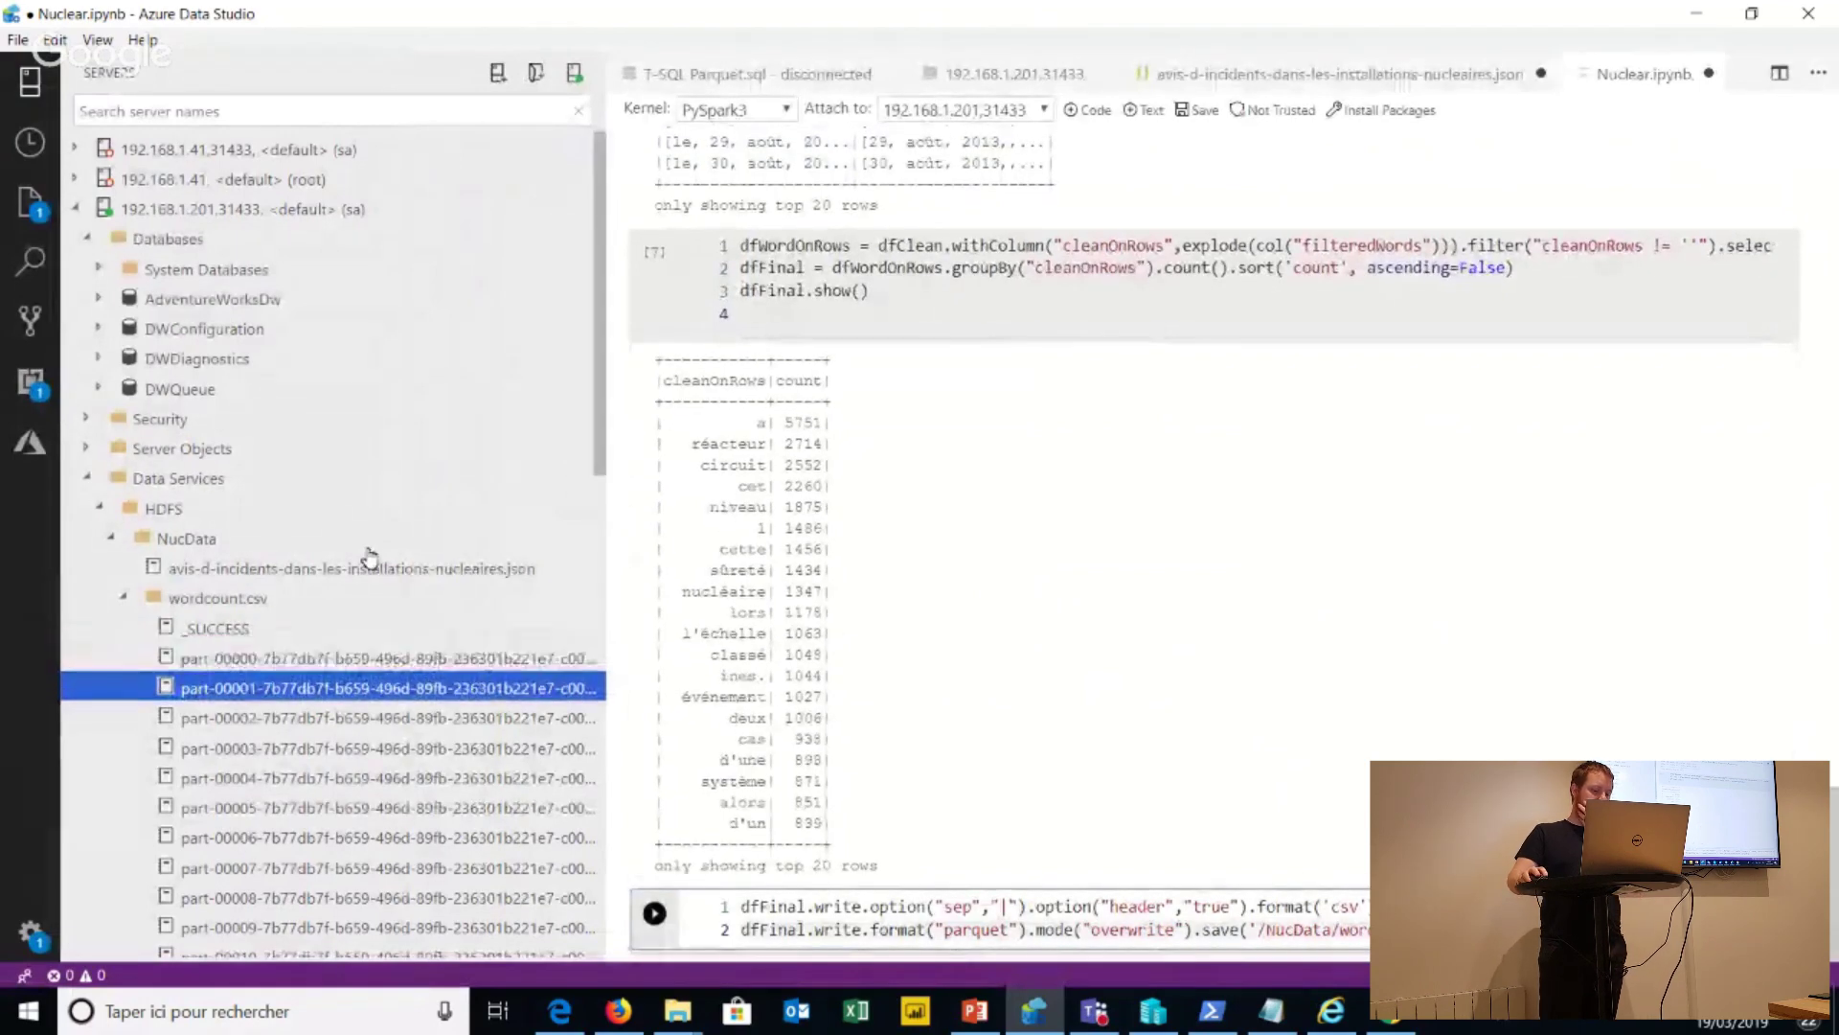
left_click(606, 744)
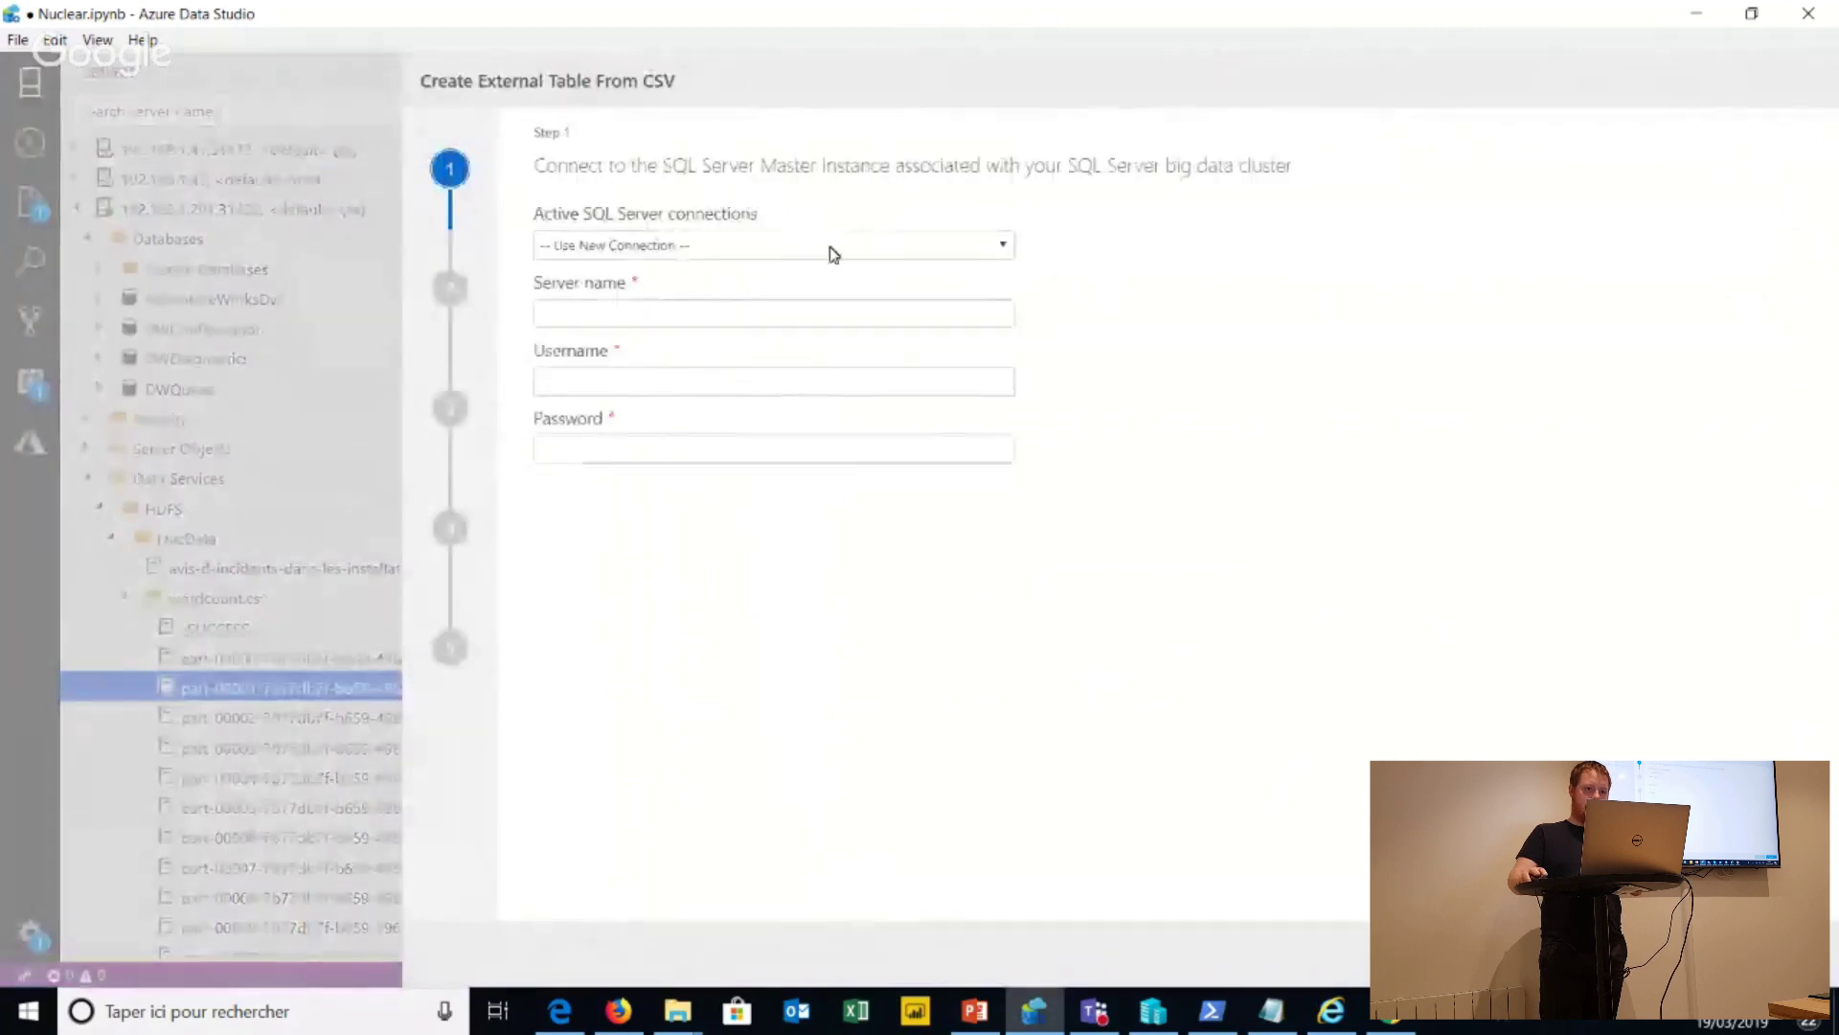
left_click(686, 241)
left_click(684, 278)
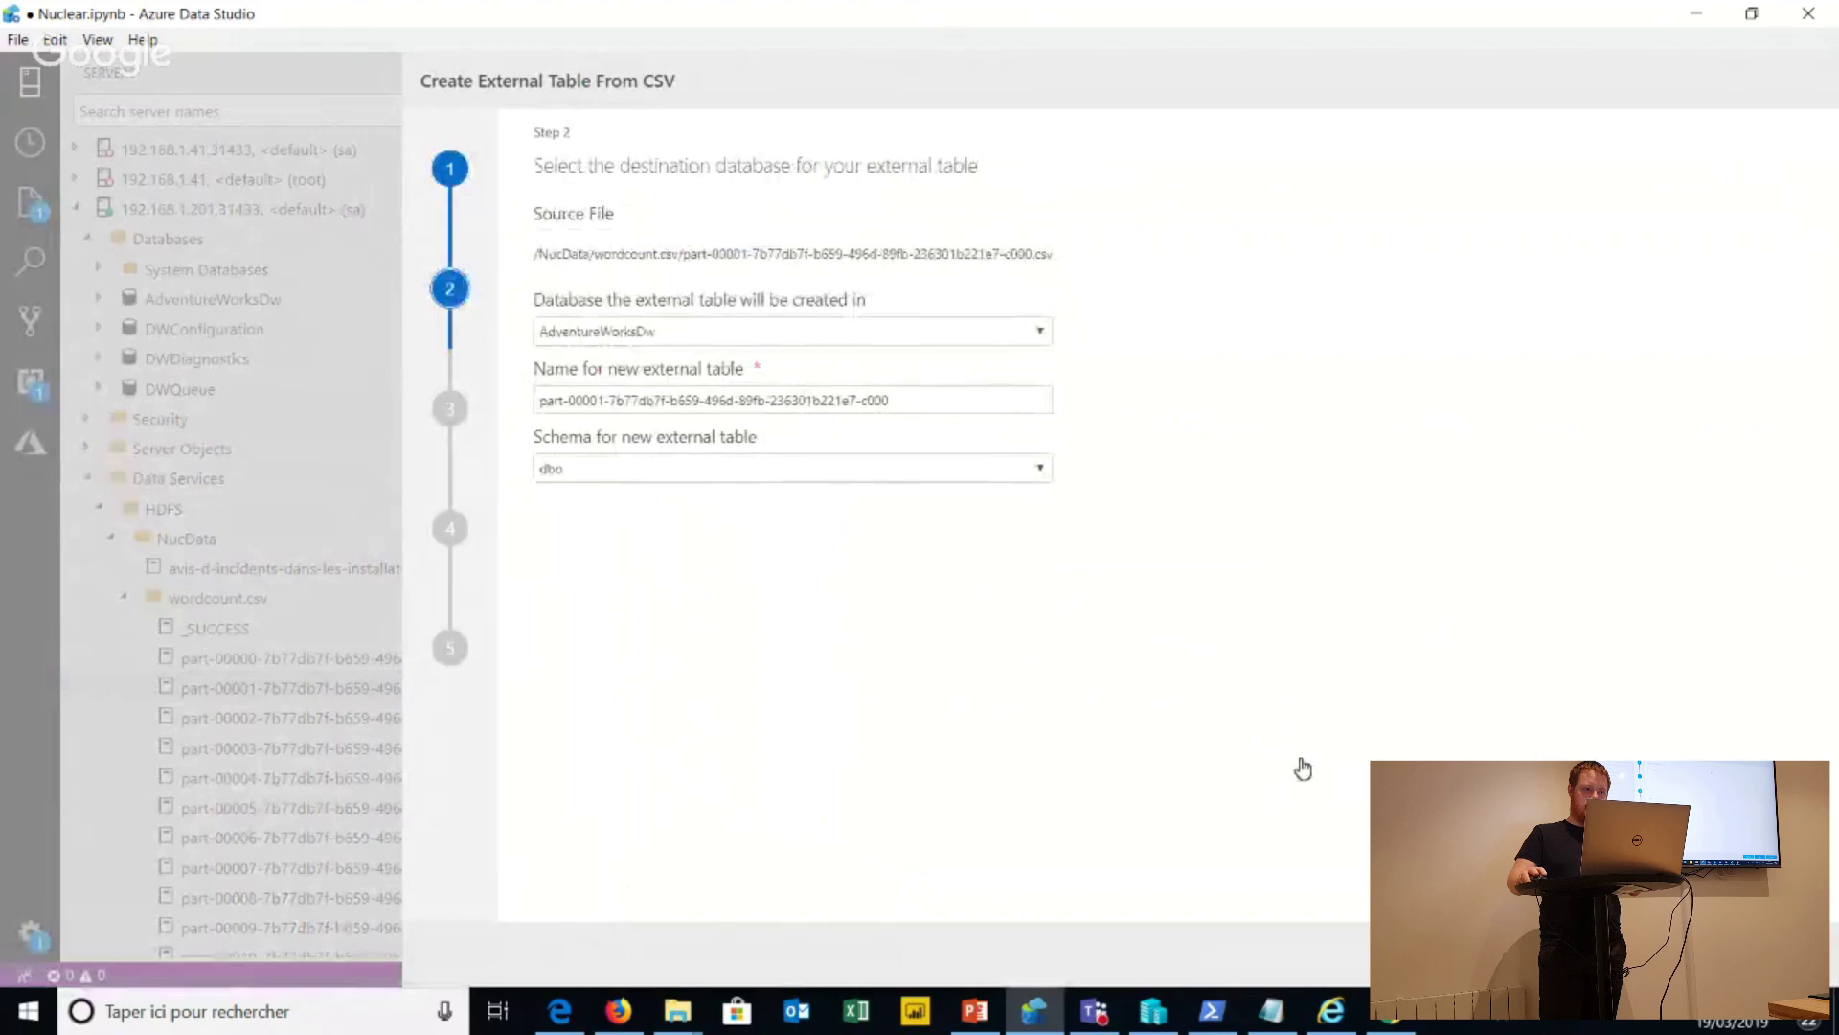
left_click(1686, 949)
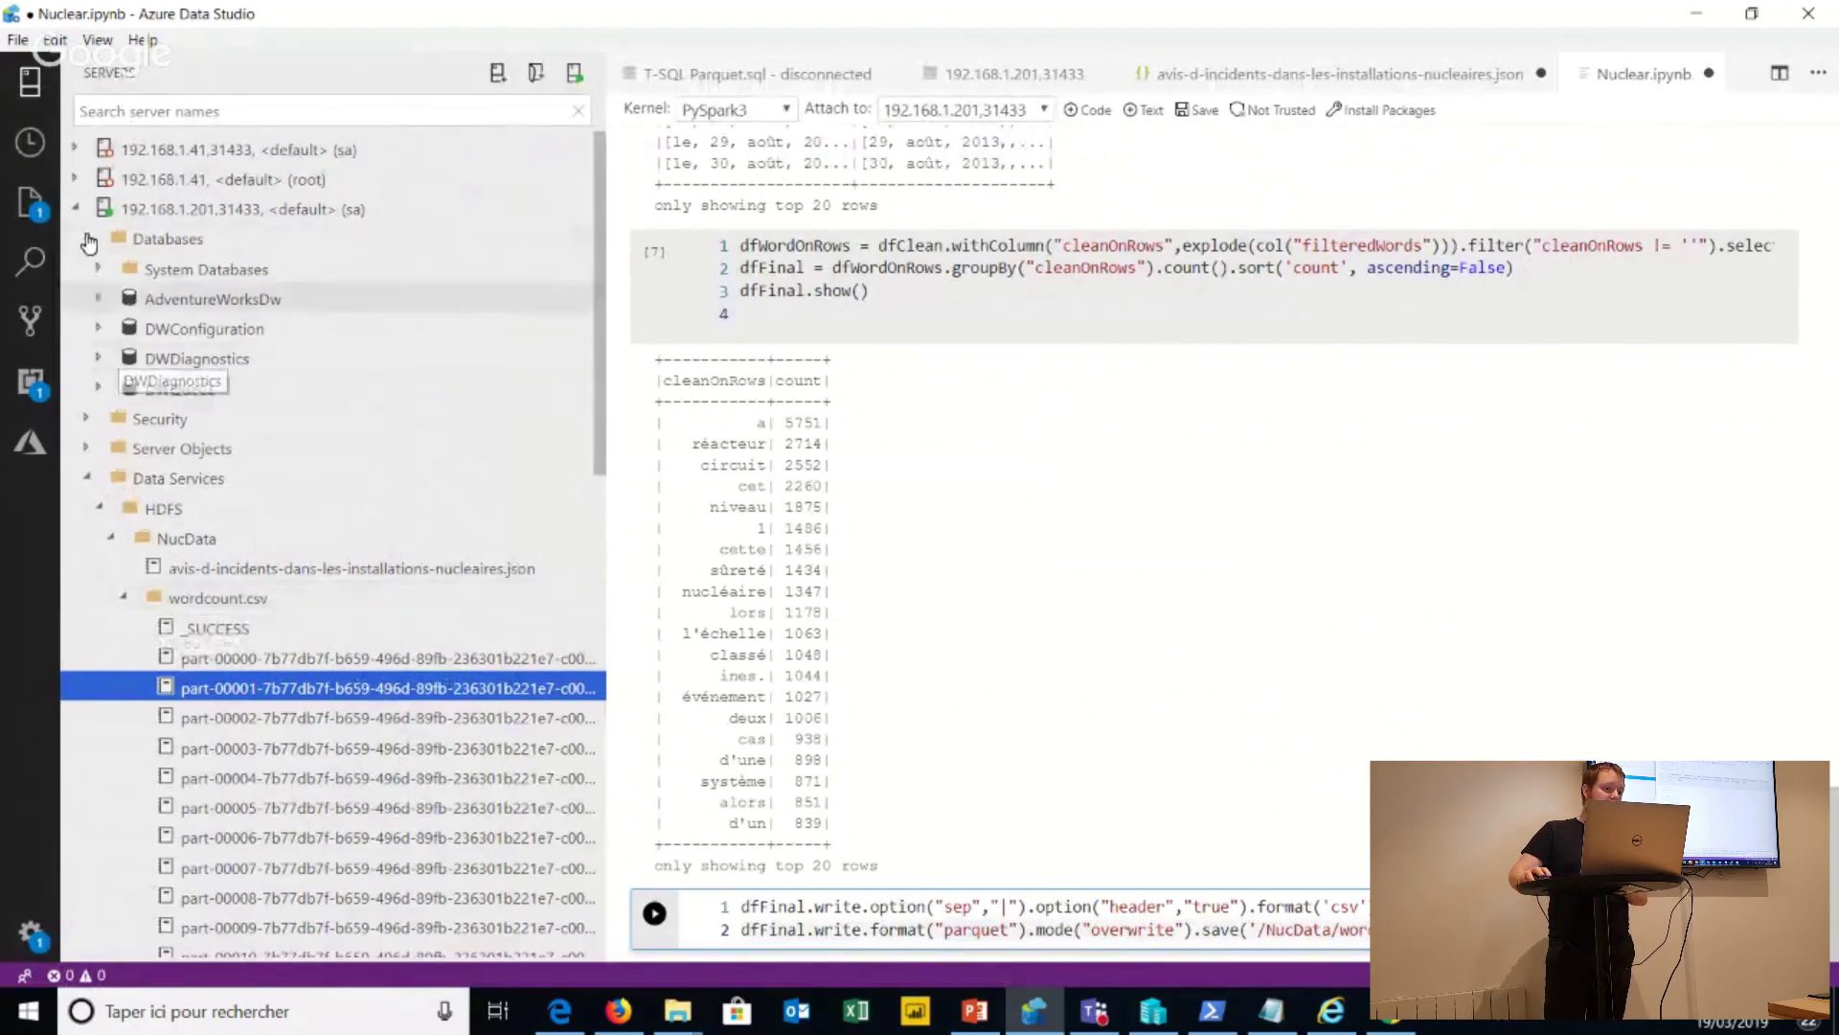
Expand the AdventureWorksDw tables and look at the columns of the external table dbo.wordcount.
left_click(128, 299)
left_click(180, 331)
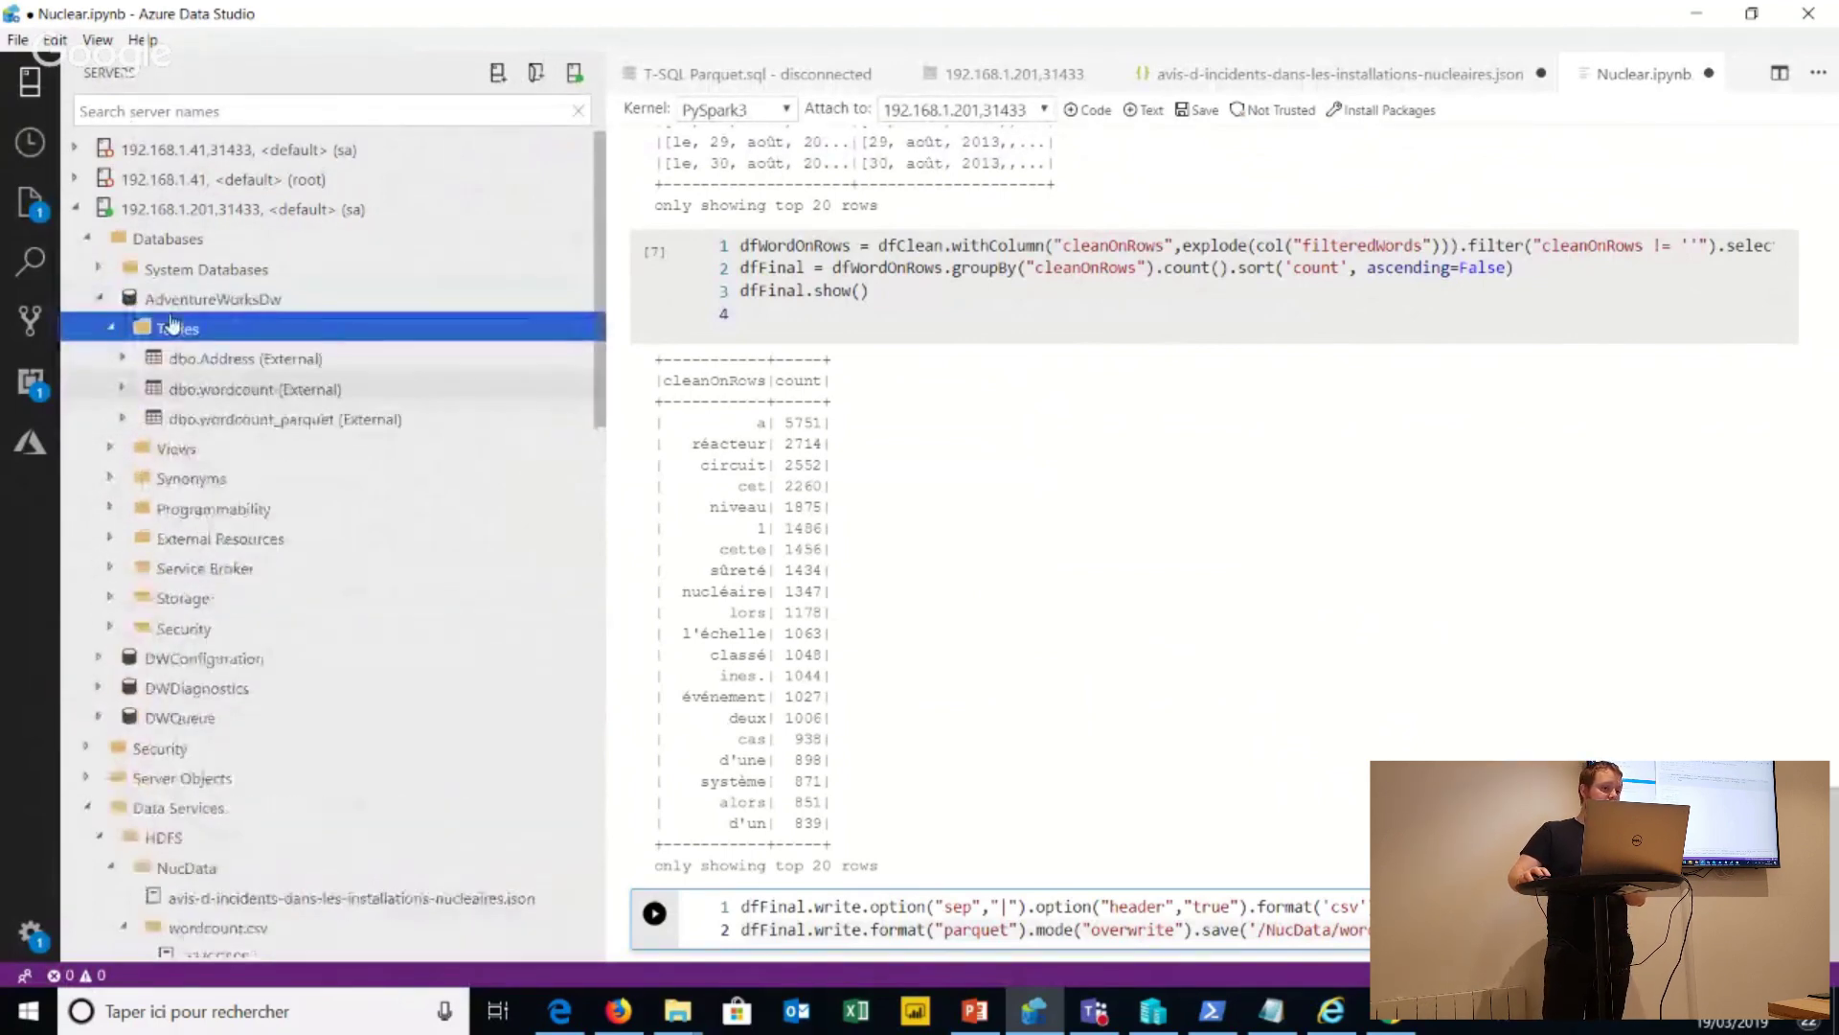
key("Down")
key("Down")
key("Right")
key("Down")
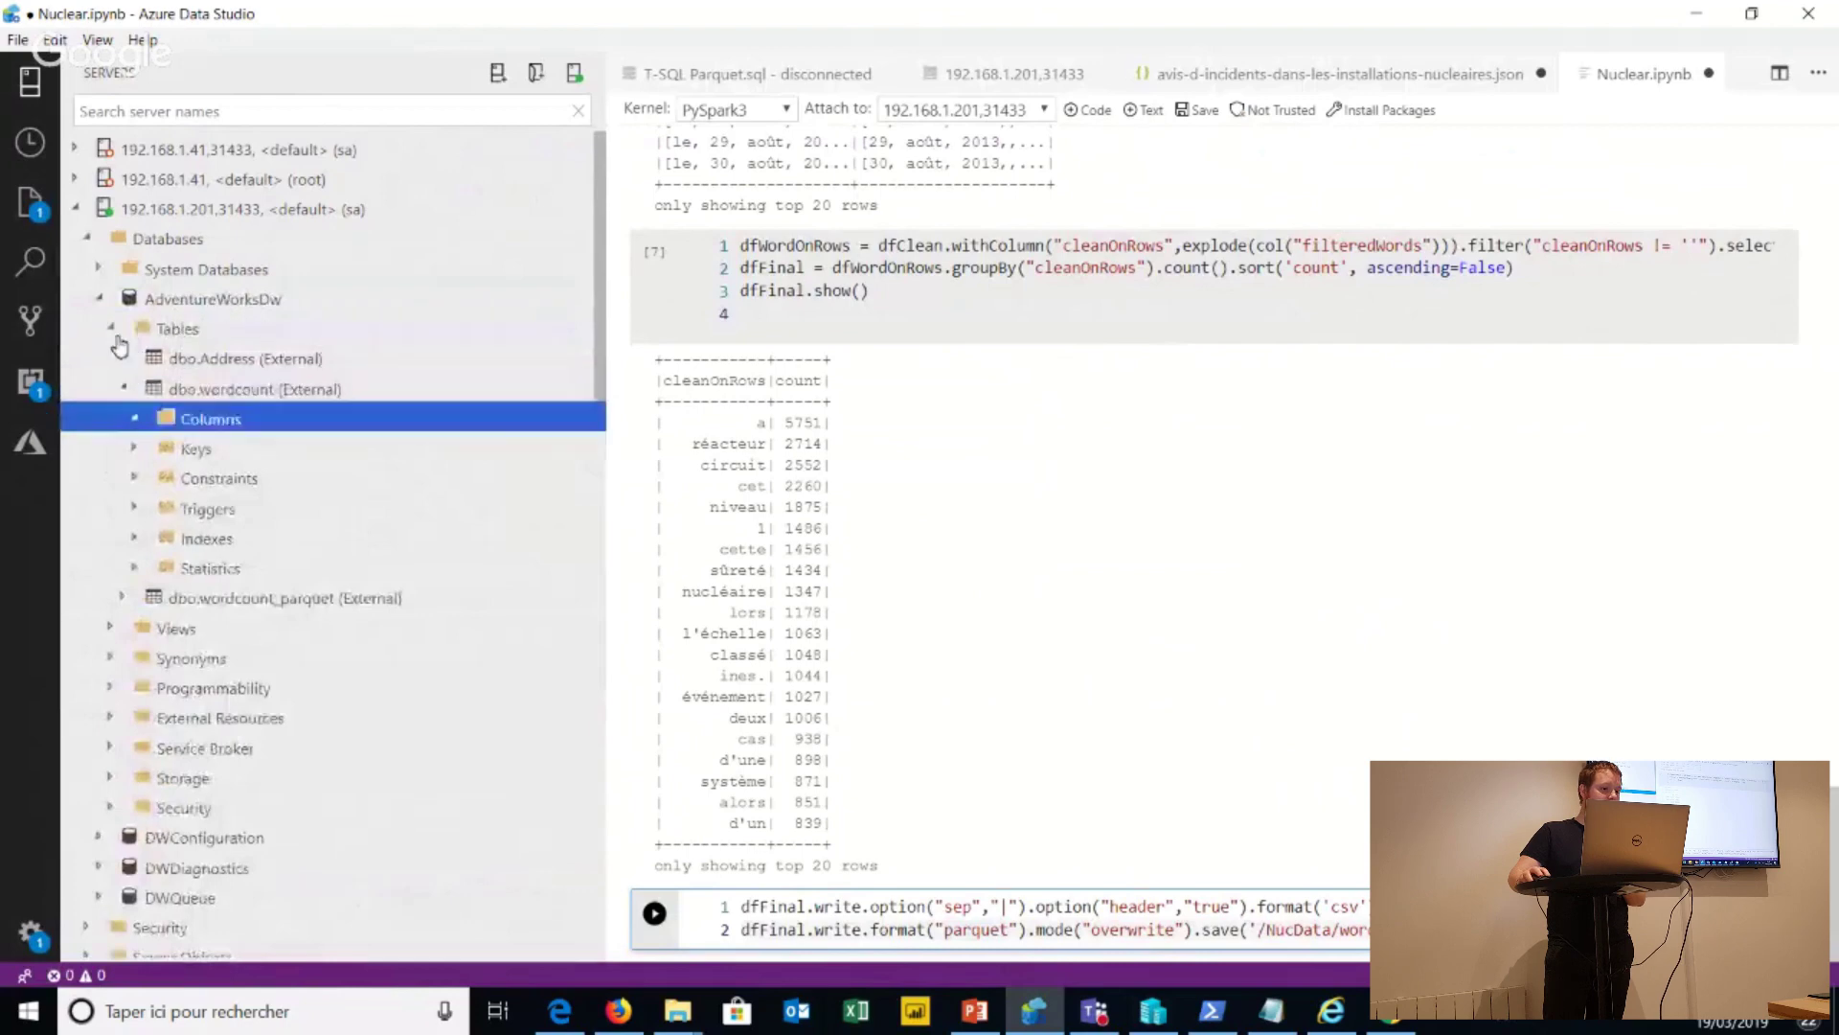
key("Right")
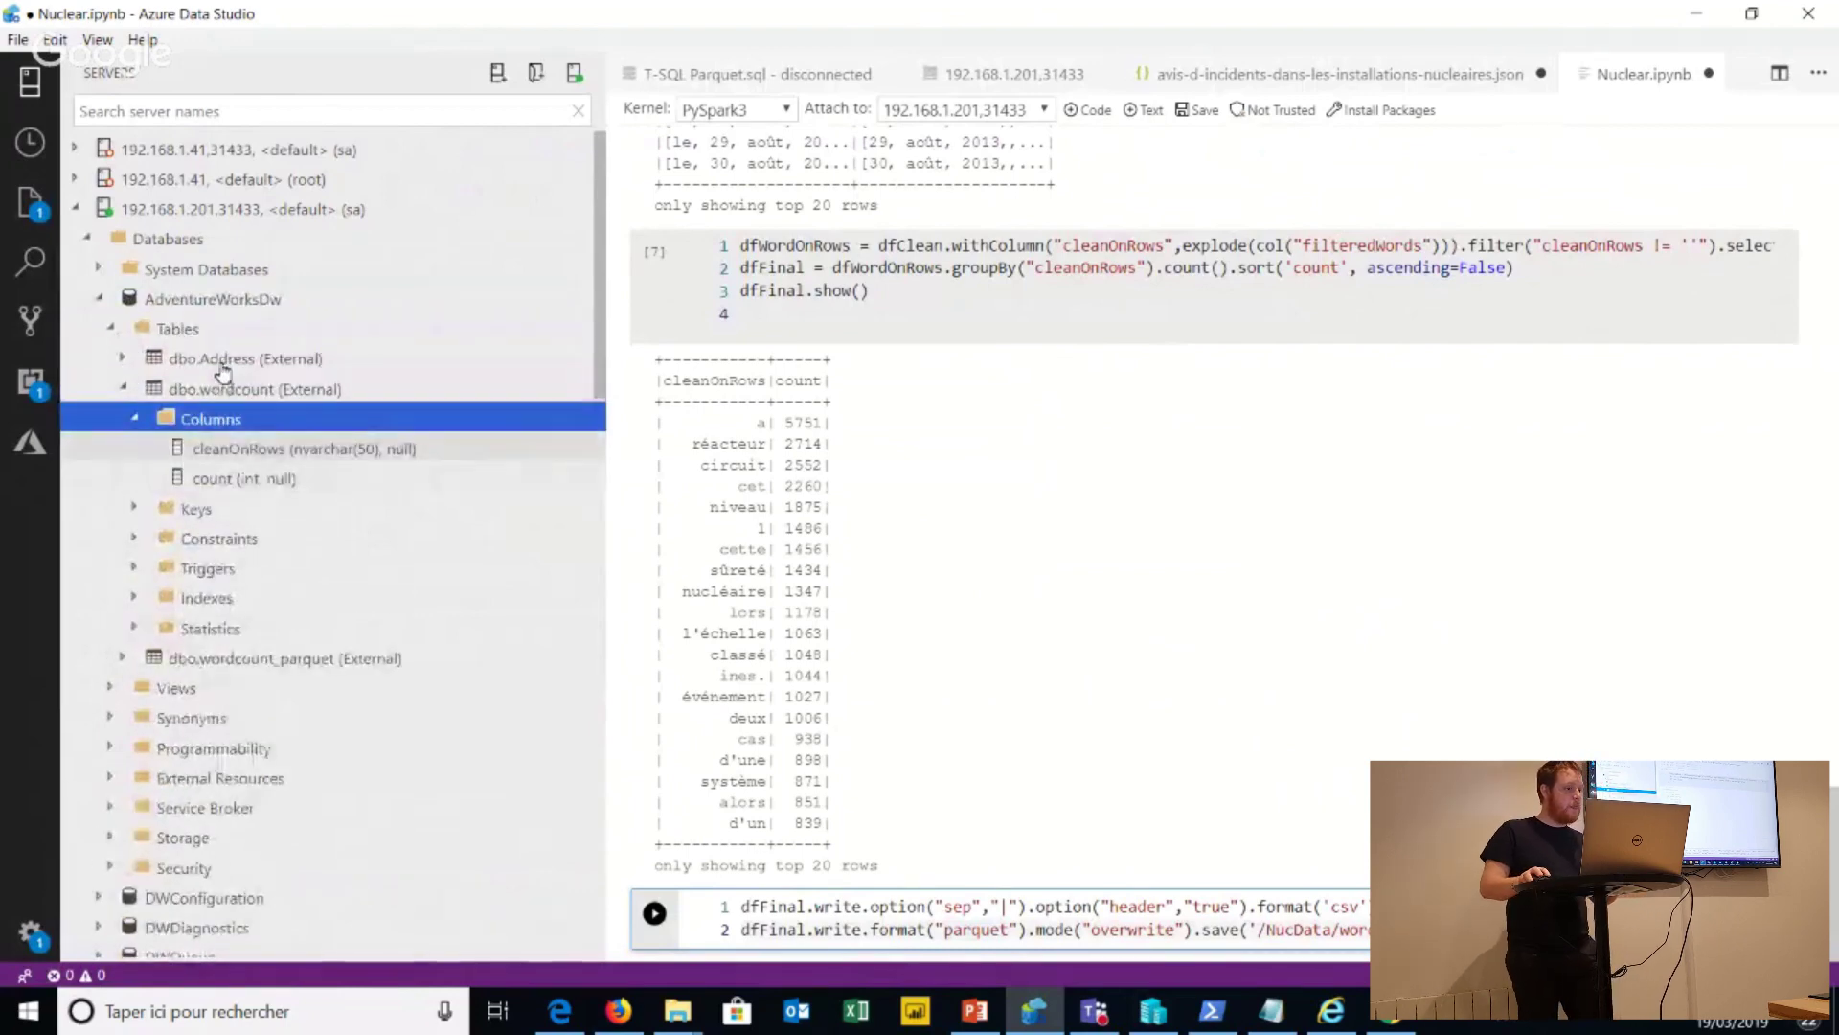
Query the top 1000 rows of the external table dbo.wordcount and read the query's full message.
left_click_drag(240, 385, 194, 324)
right_click(255, 388)
left_click(923, 244)
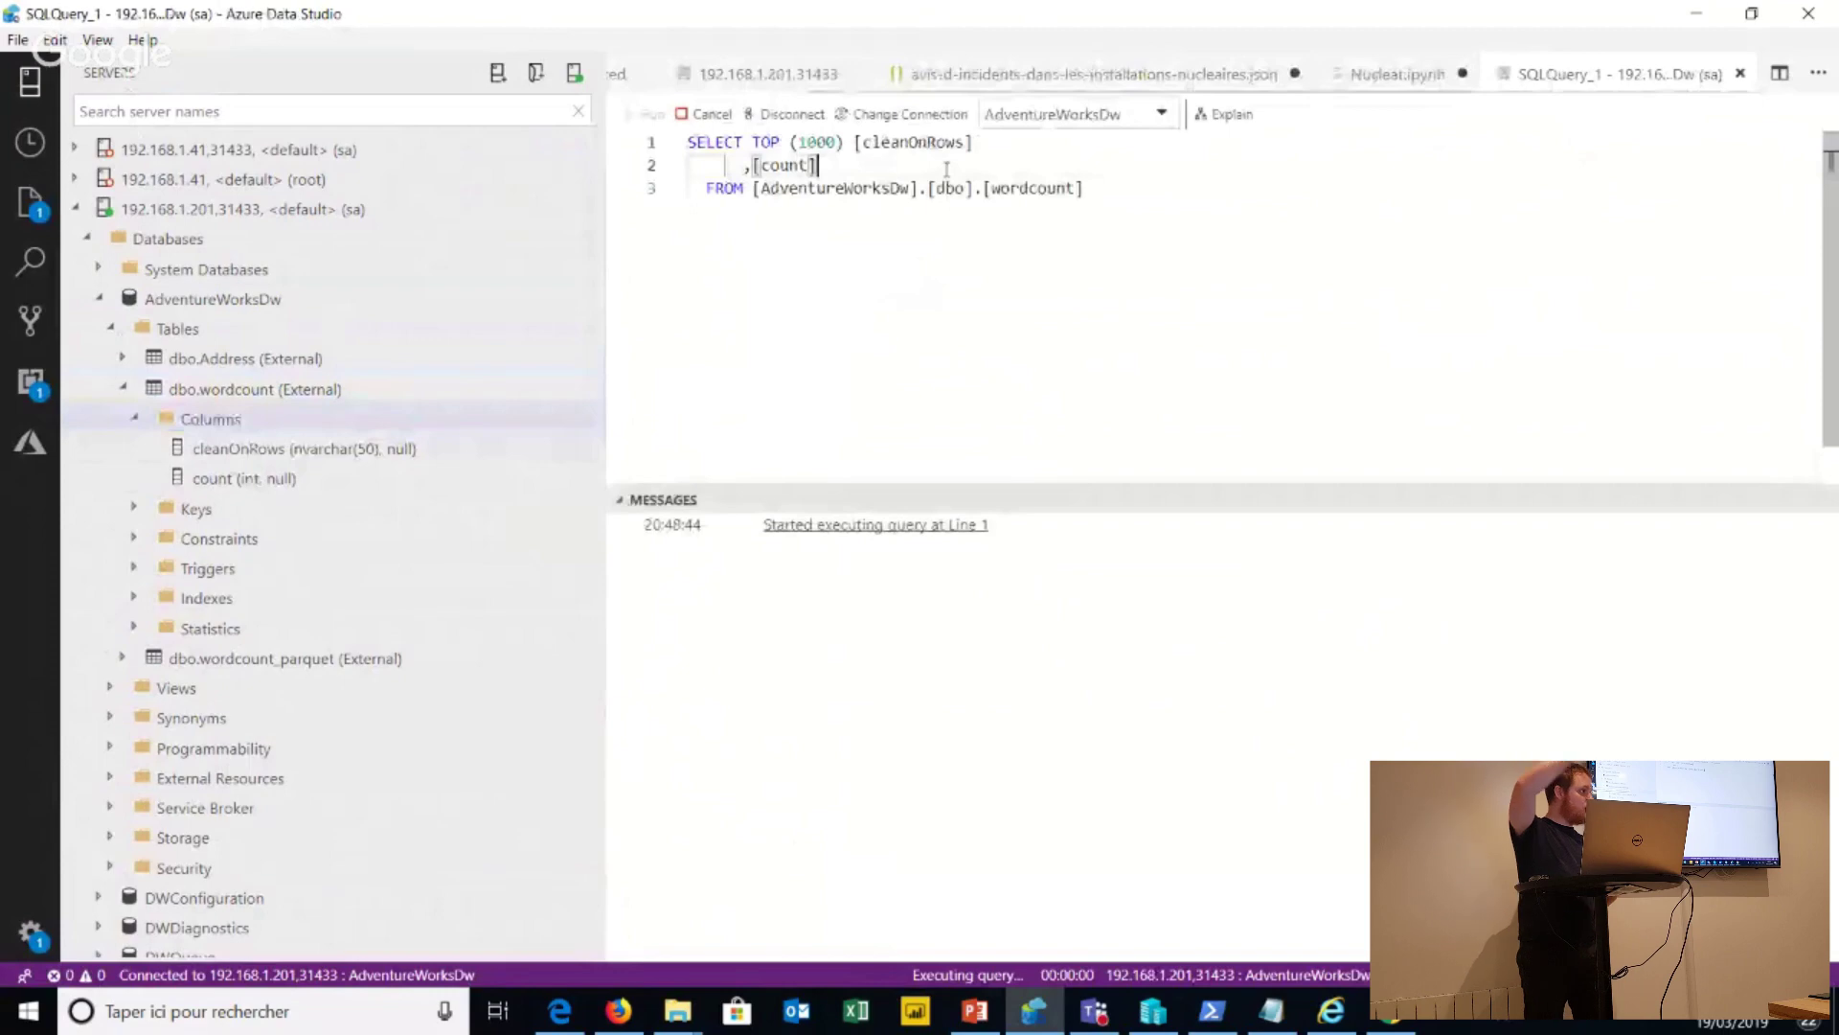
left_click(986, 188)
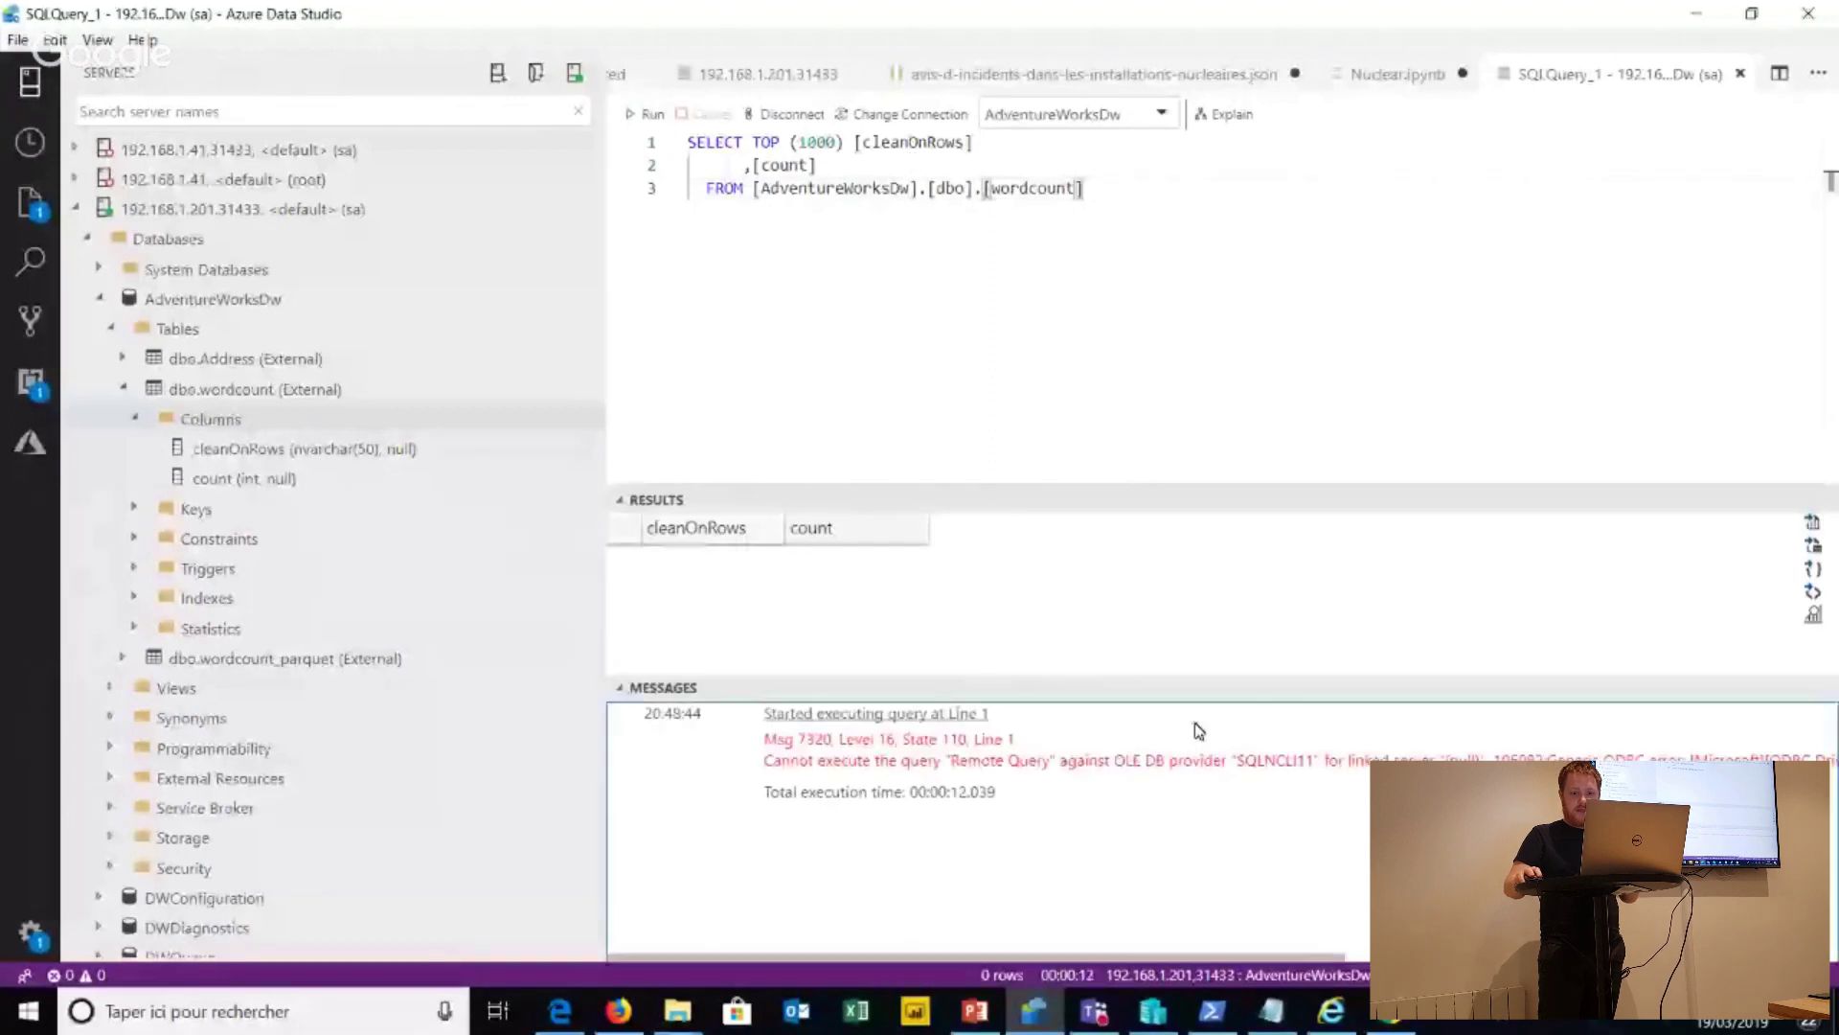
scroll(1198, 731, "right", 5)
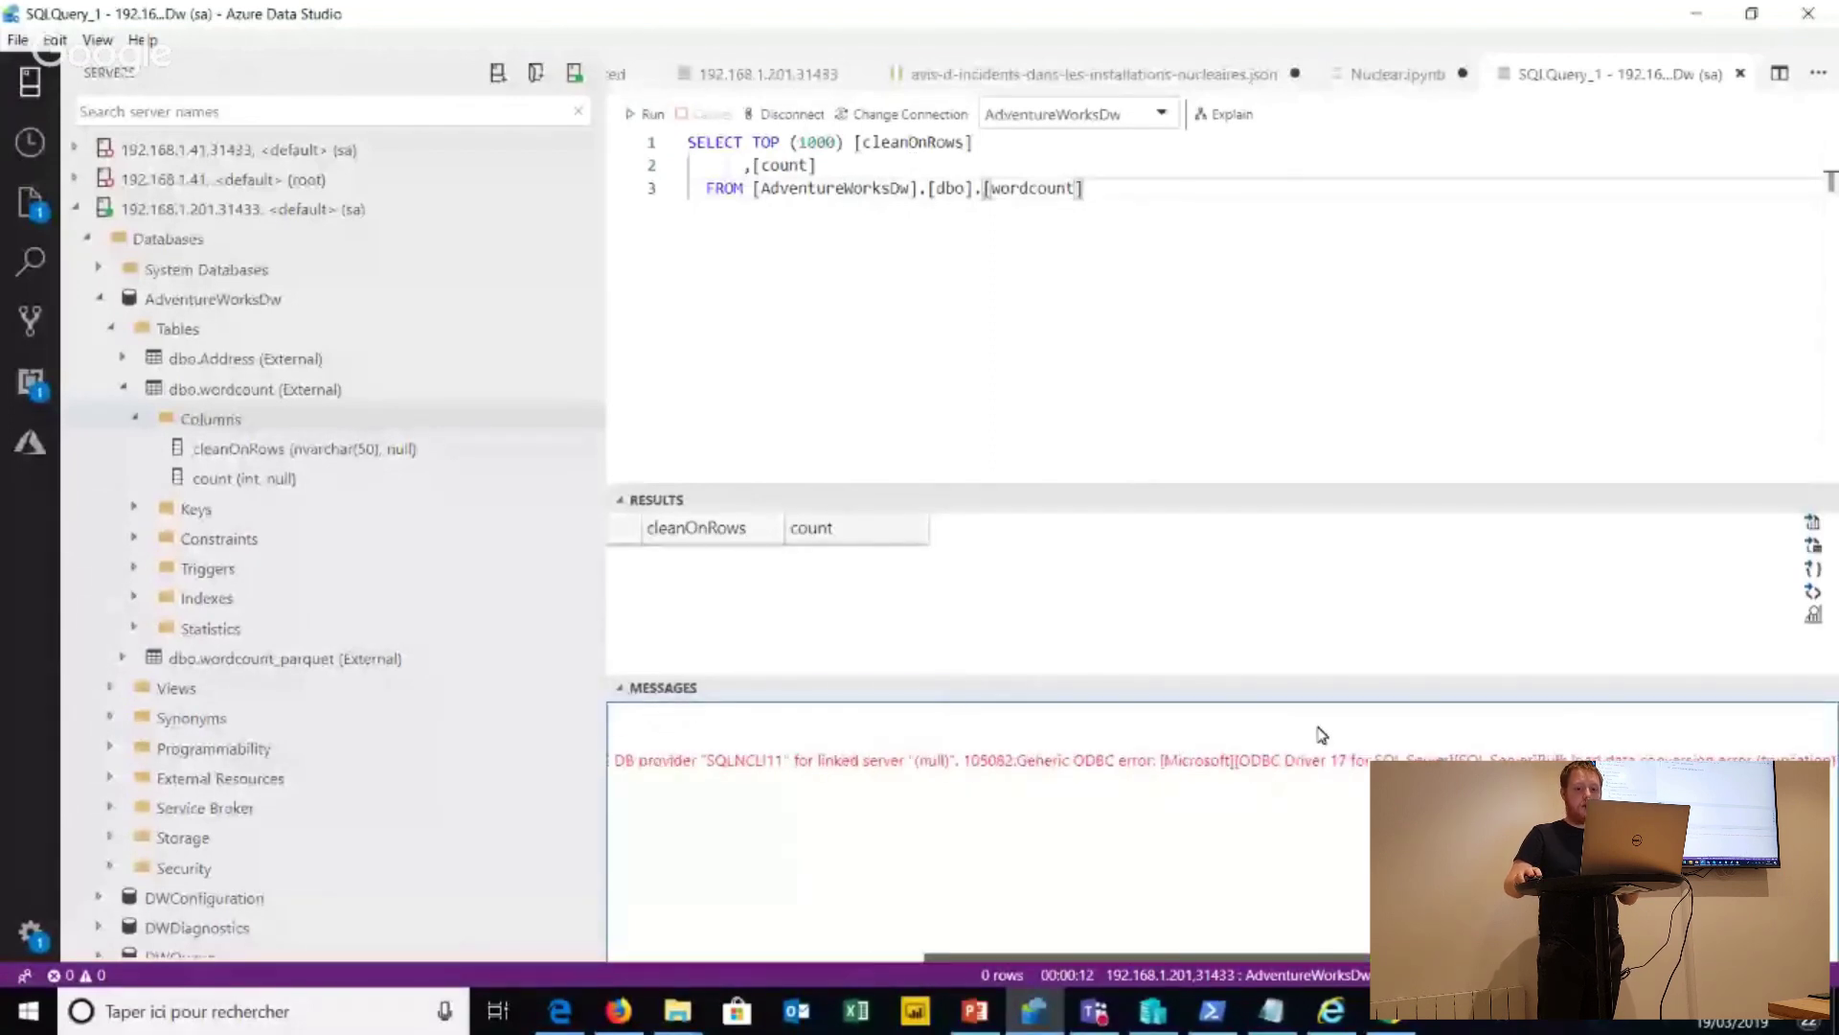
scroll(1322, 734, "right", 5)
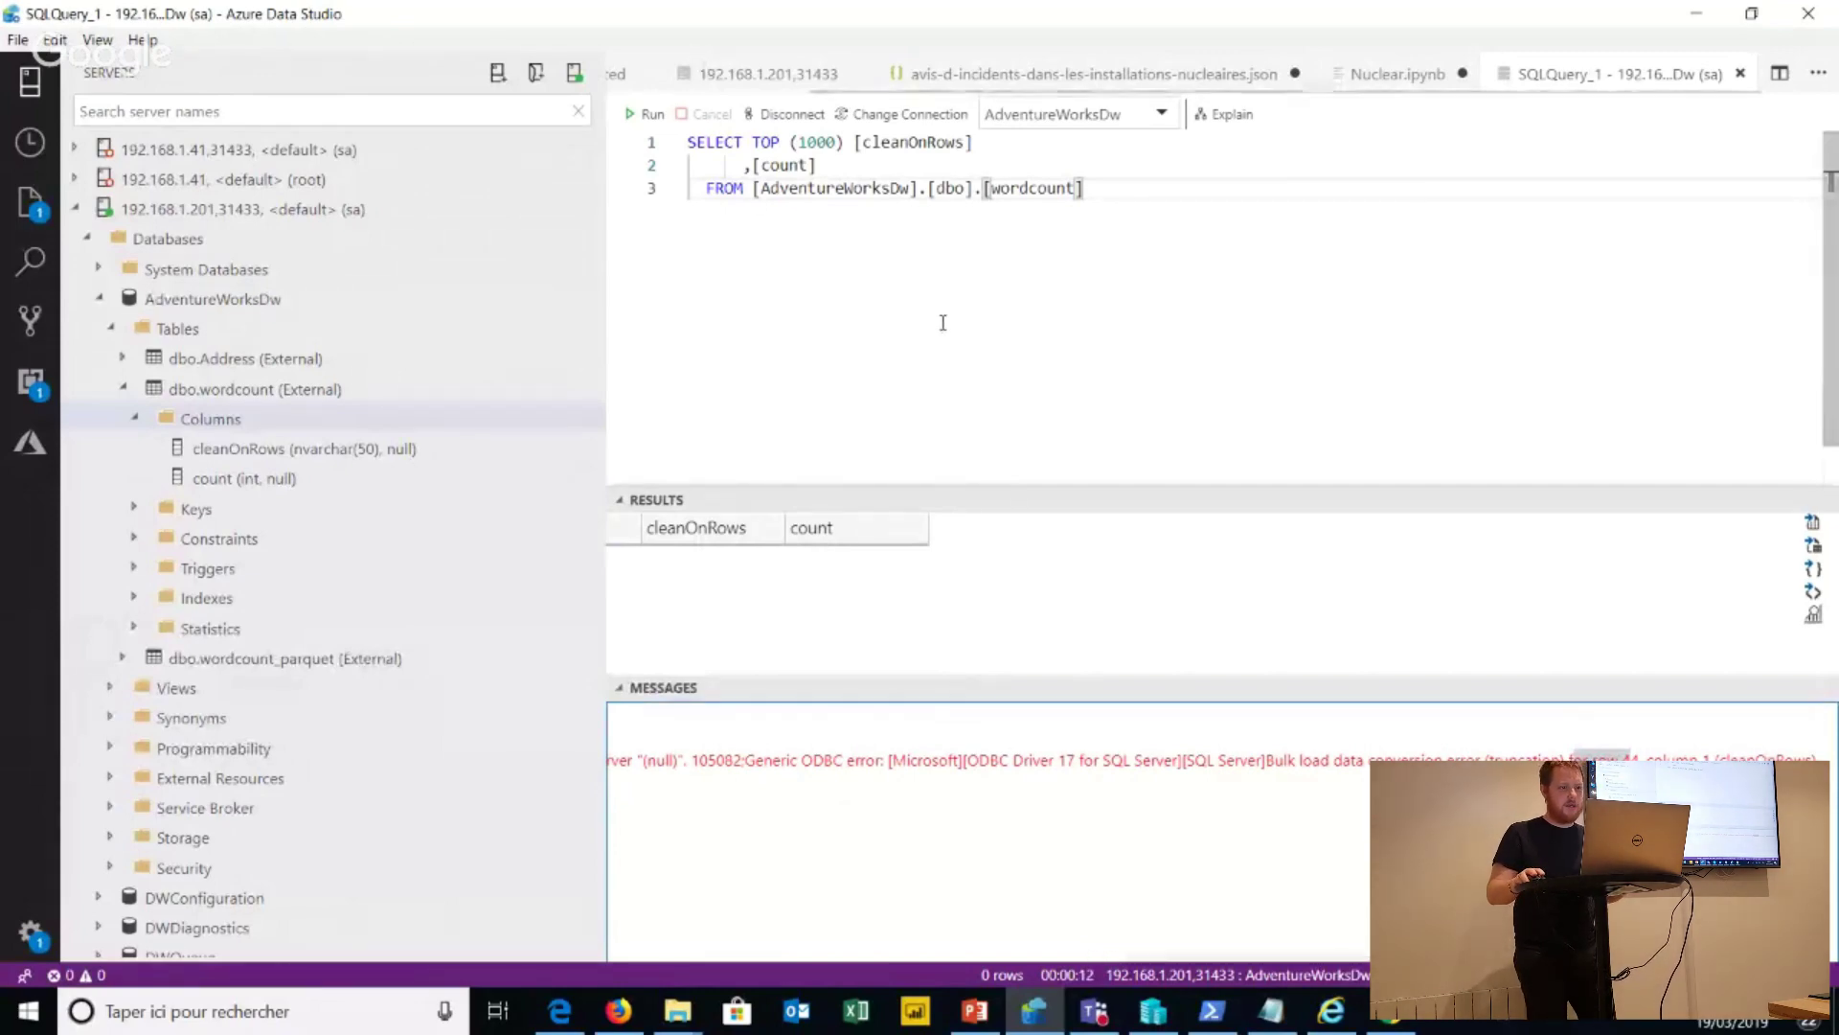
Return to the Nuclear.ipynb notebook and review the final cell that writes dfFinal.
left_click(1395, 73)
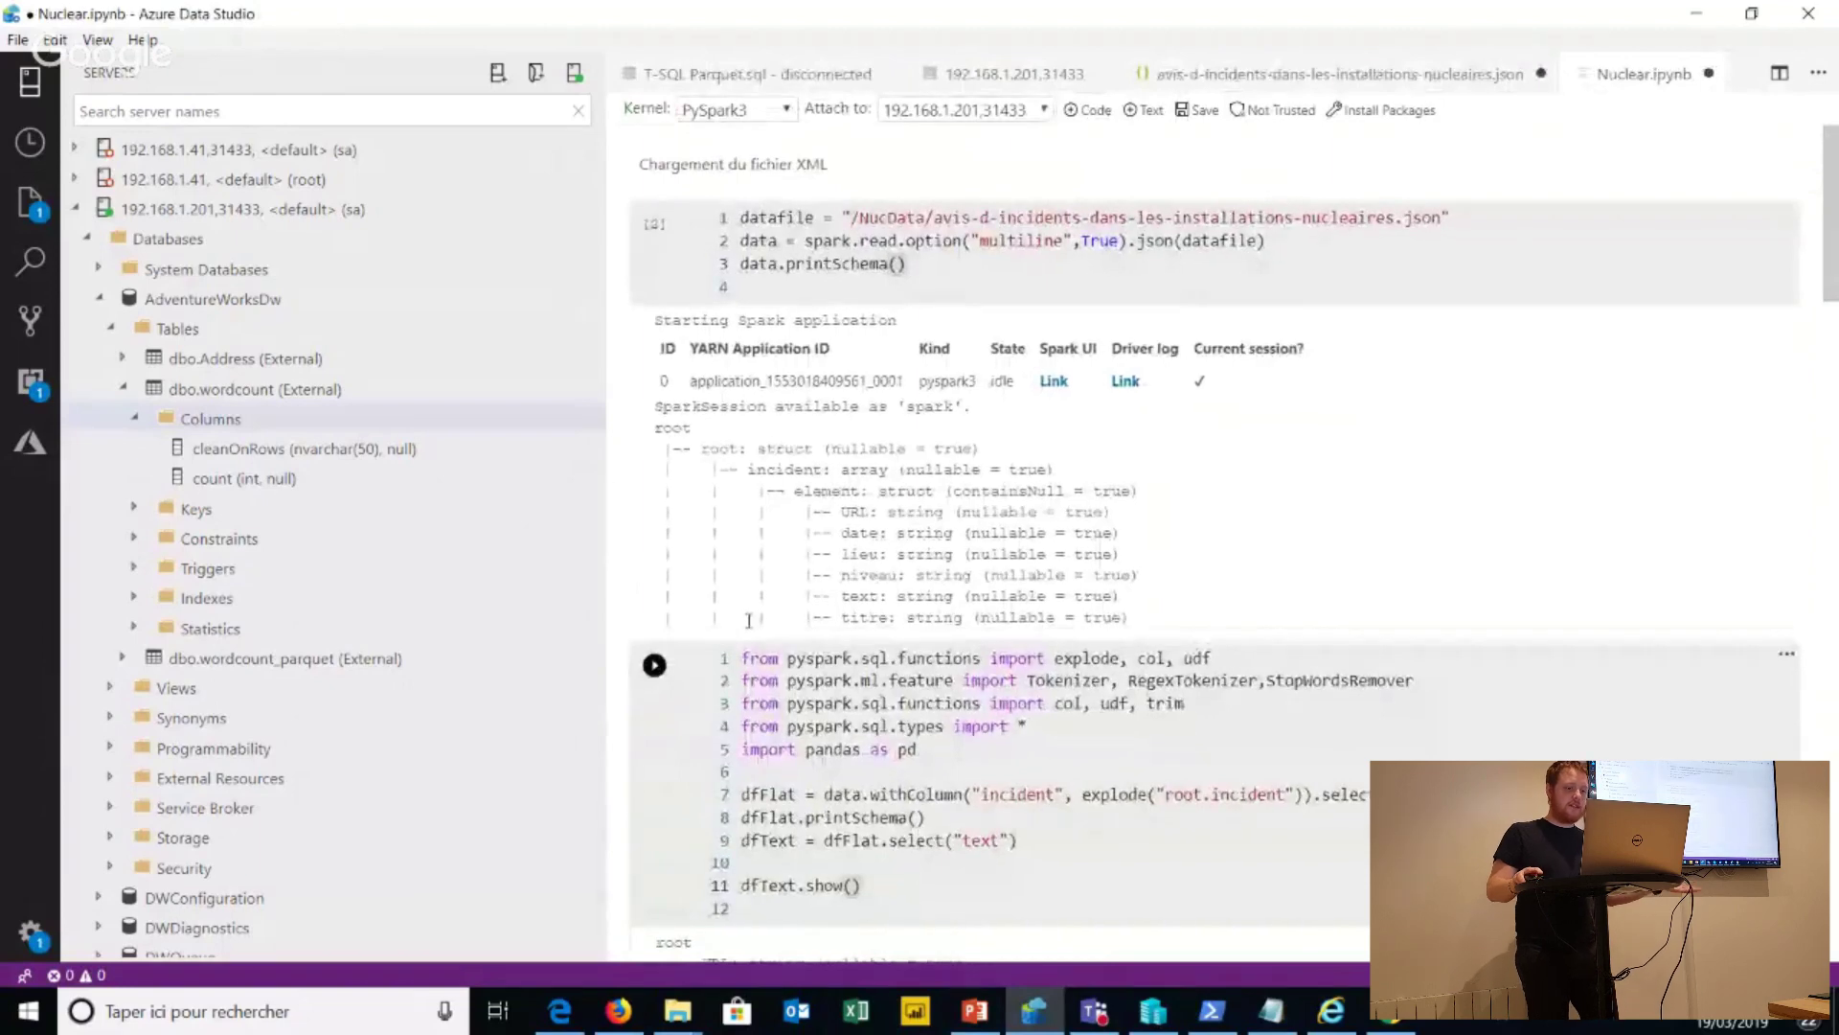
scroll(862, 738, "down", 20)
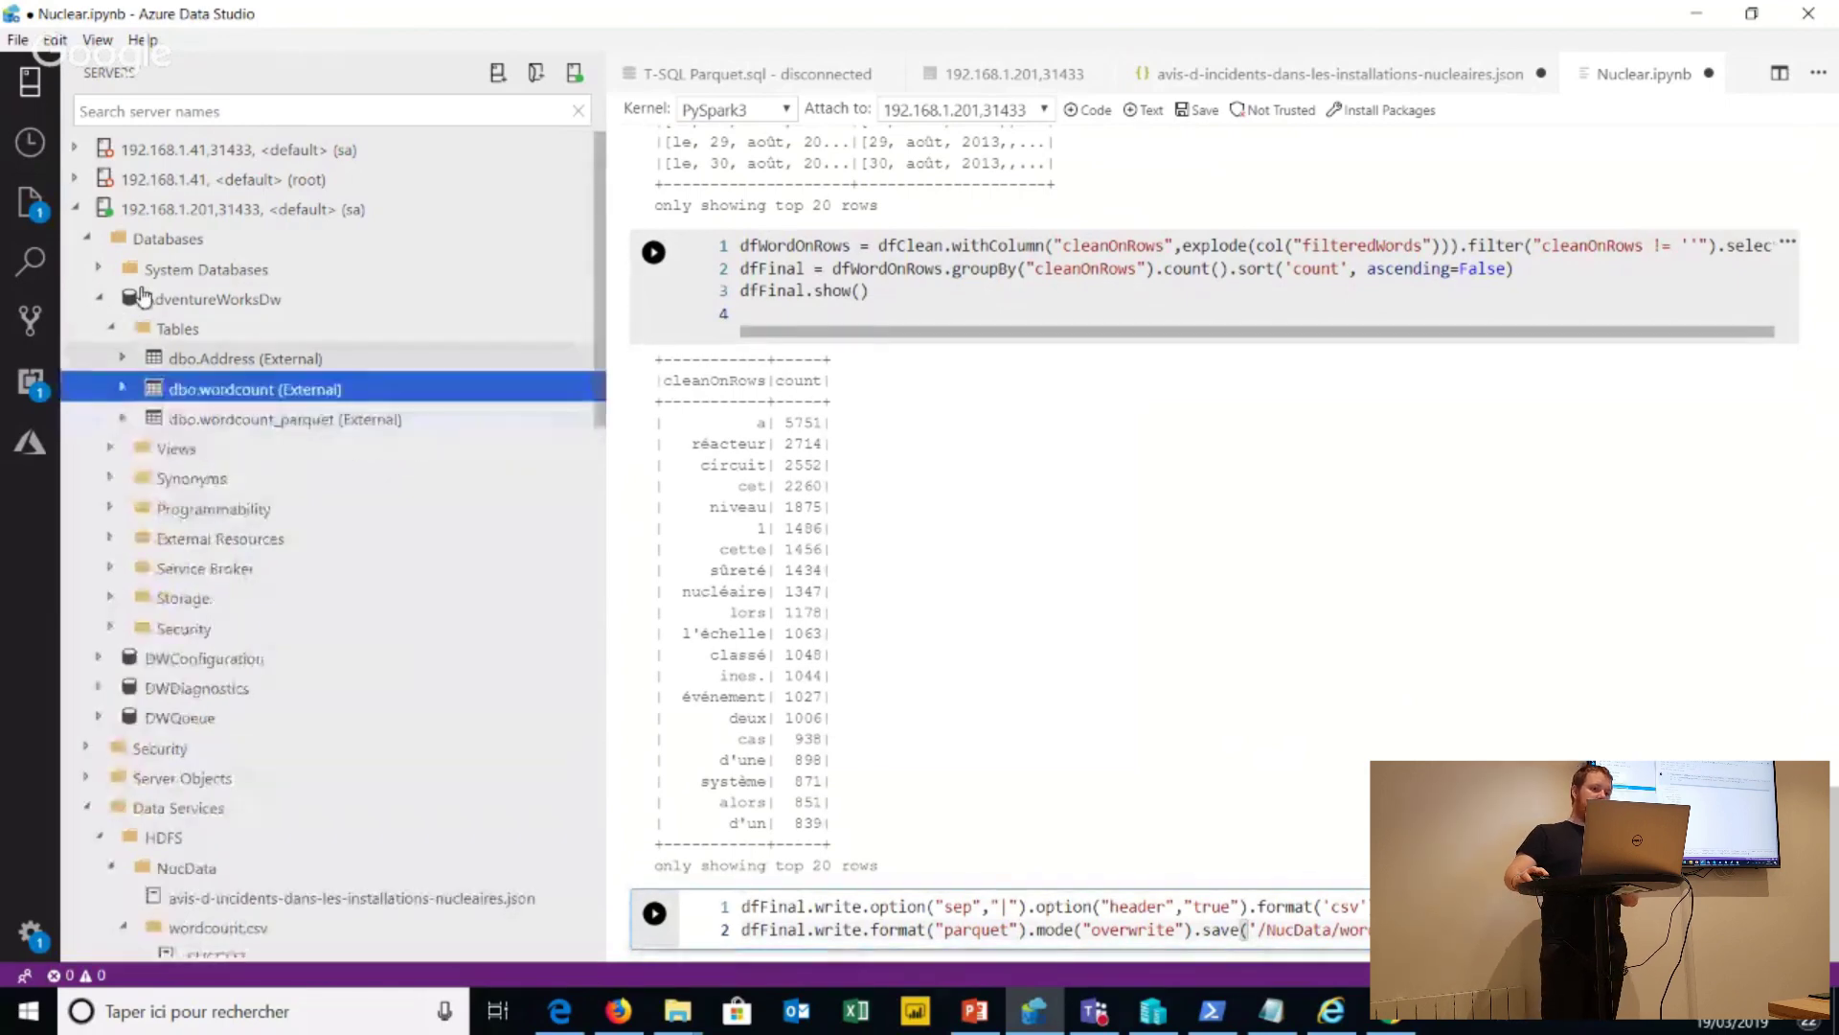
Query the top 1000 rows of the external table dbo.wordcount_parquet and look through the cleanOnRows and count results.
key("shift+F10")
key("Escape")
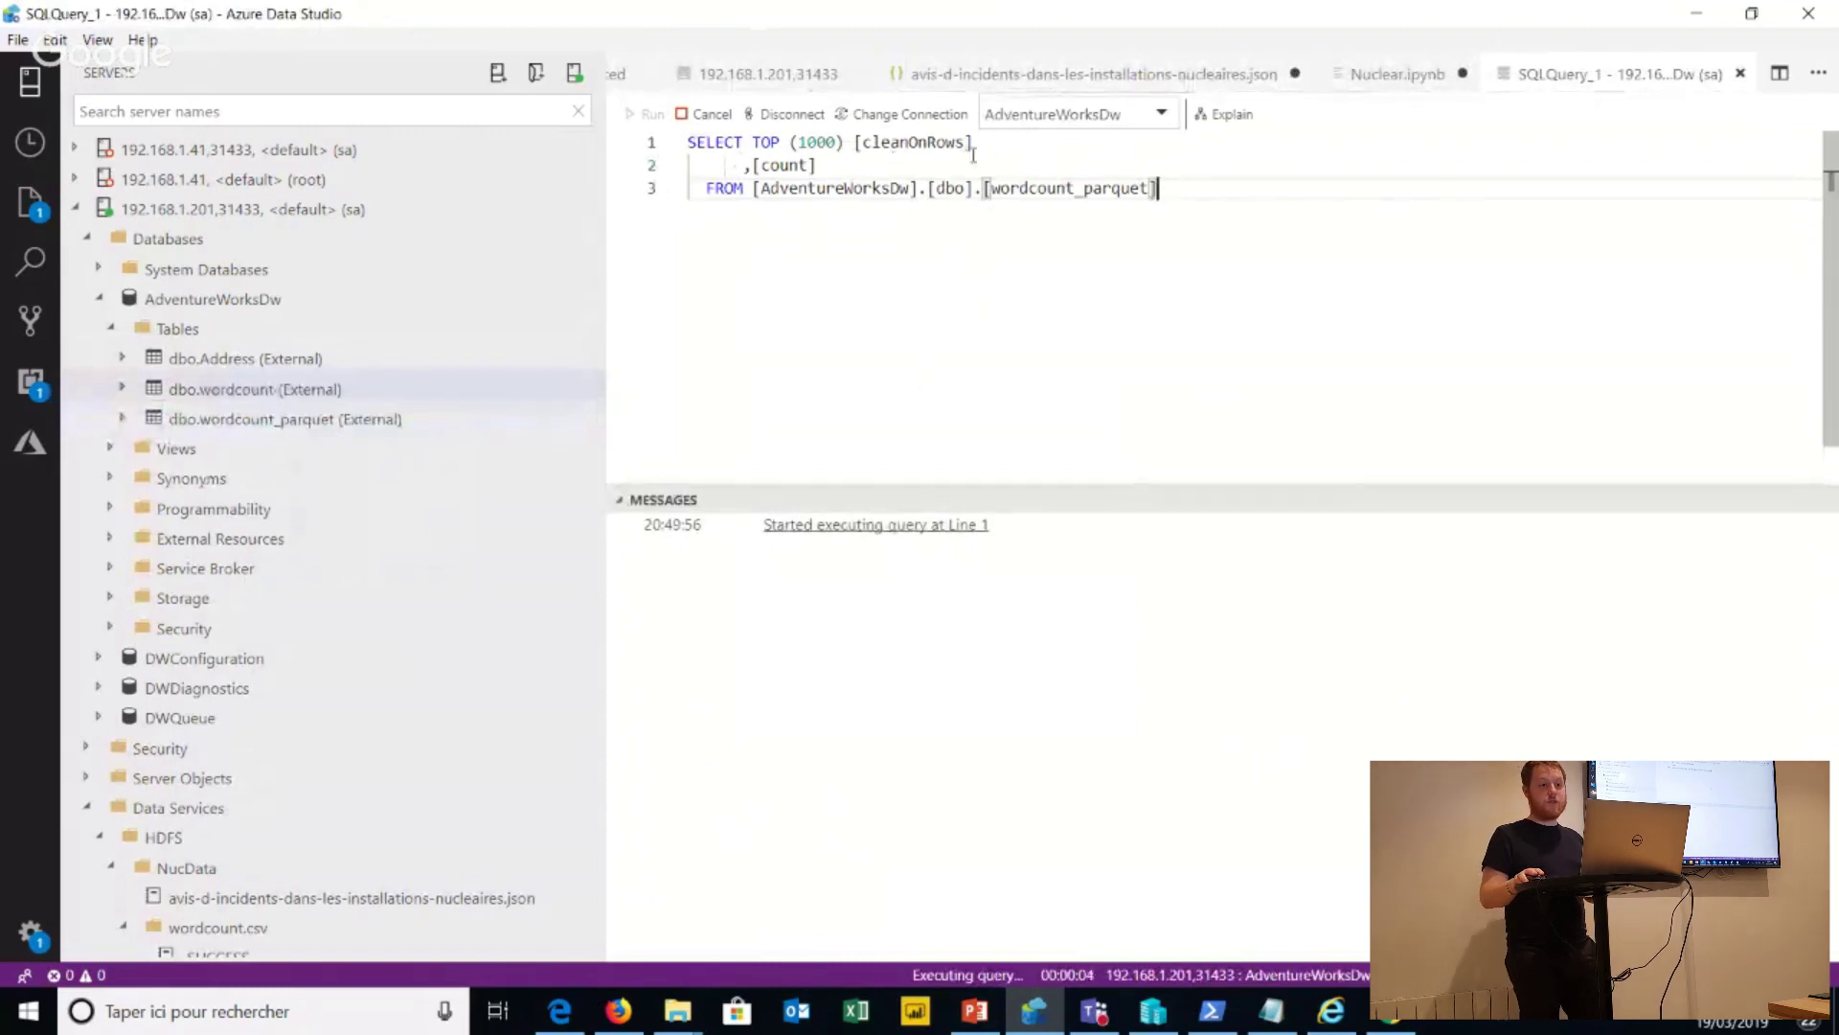
left_click(813, 740)
key("Up")
key("Up")
key("Up")
key("Up")
key("Down")
key("Down")
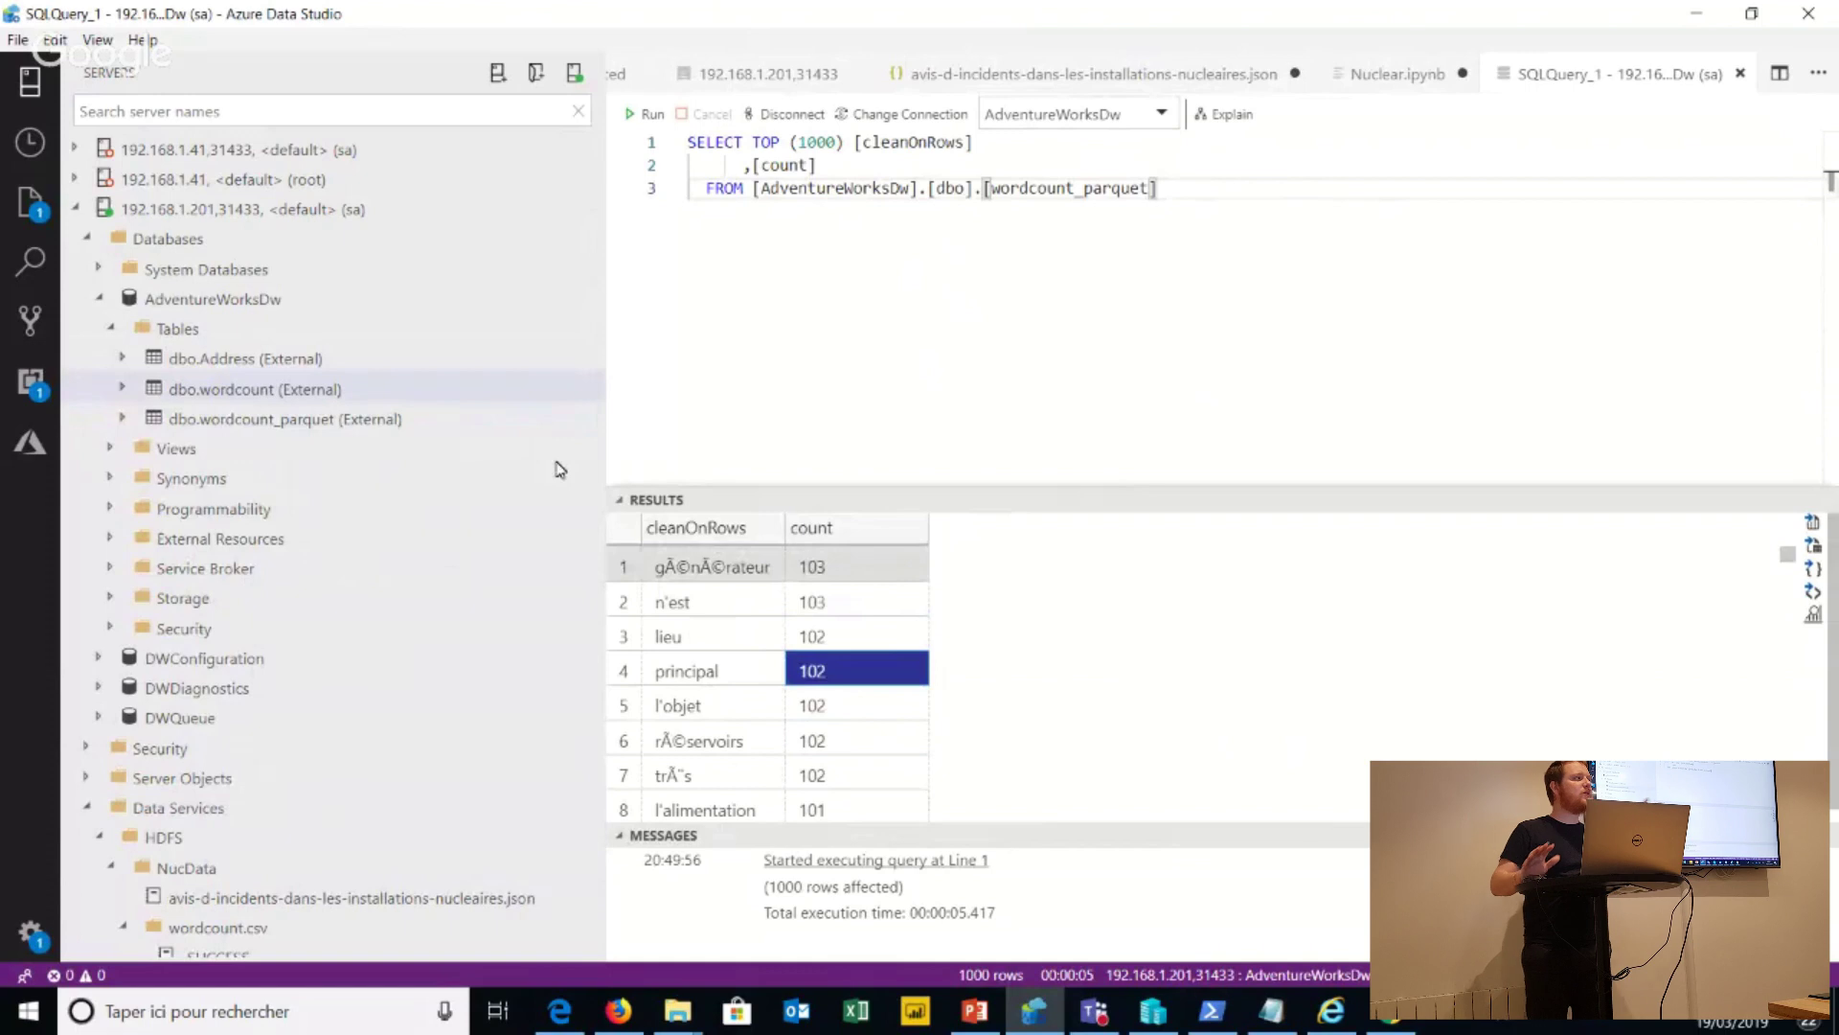
Look through the first words and counts in the dbo.wordcount_parquet query results.
key("Up")
key("Up")
key("Up")
key("Left")
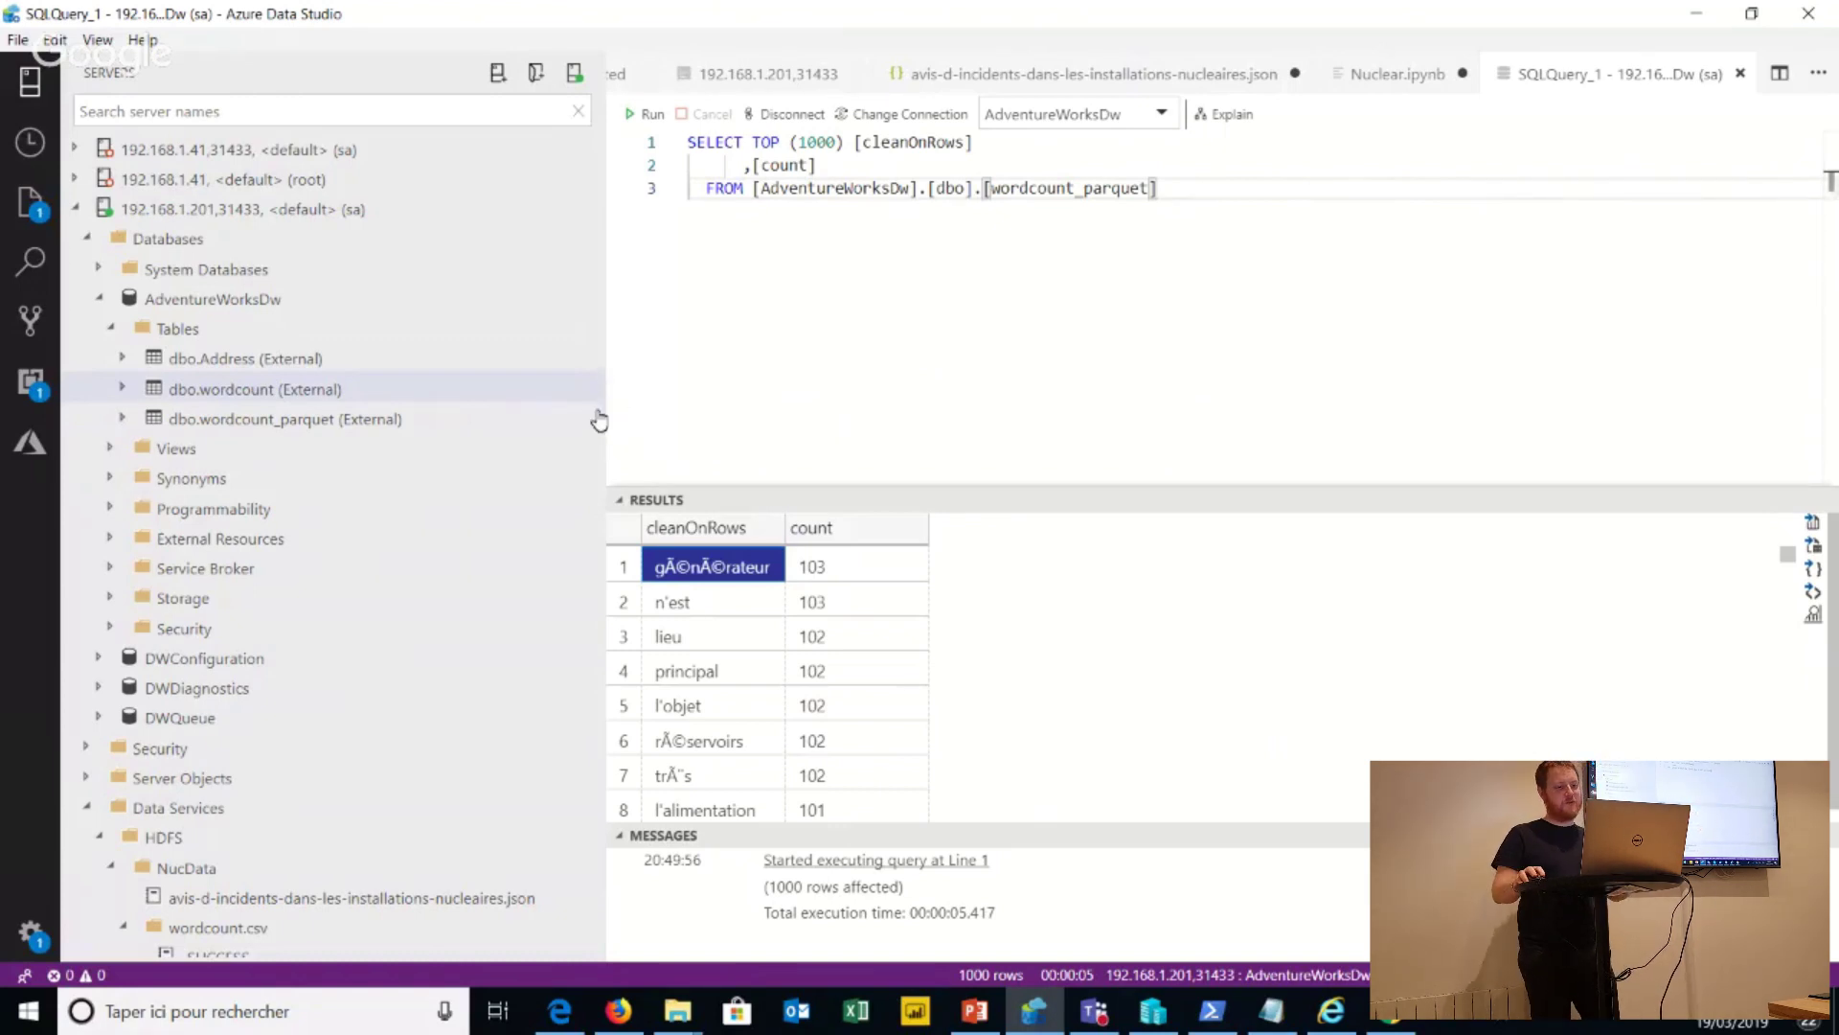
key("Down")
key("Down")
key("Page_Down")
key("Page_Up")
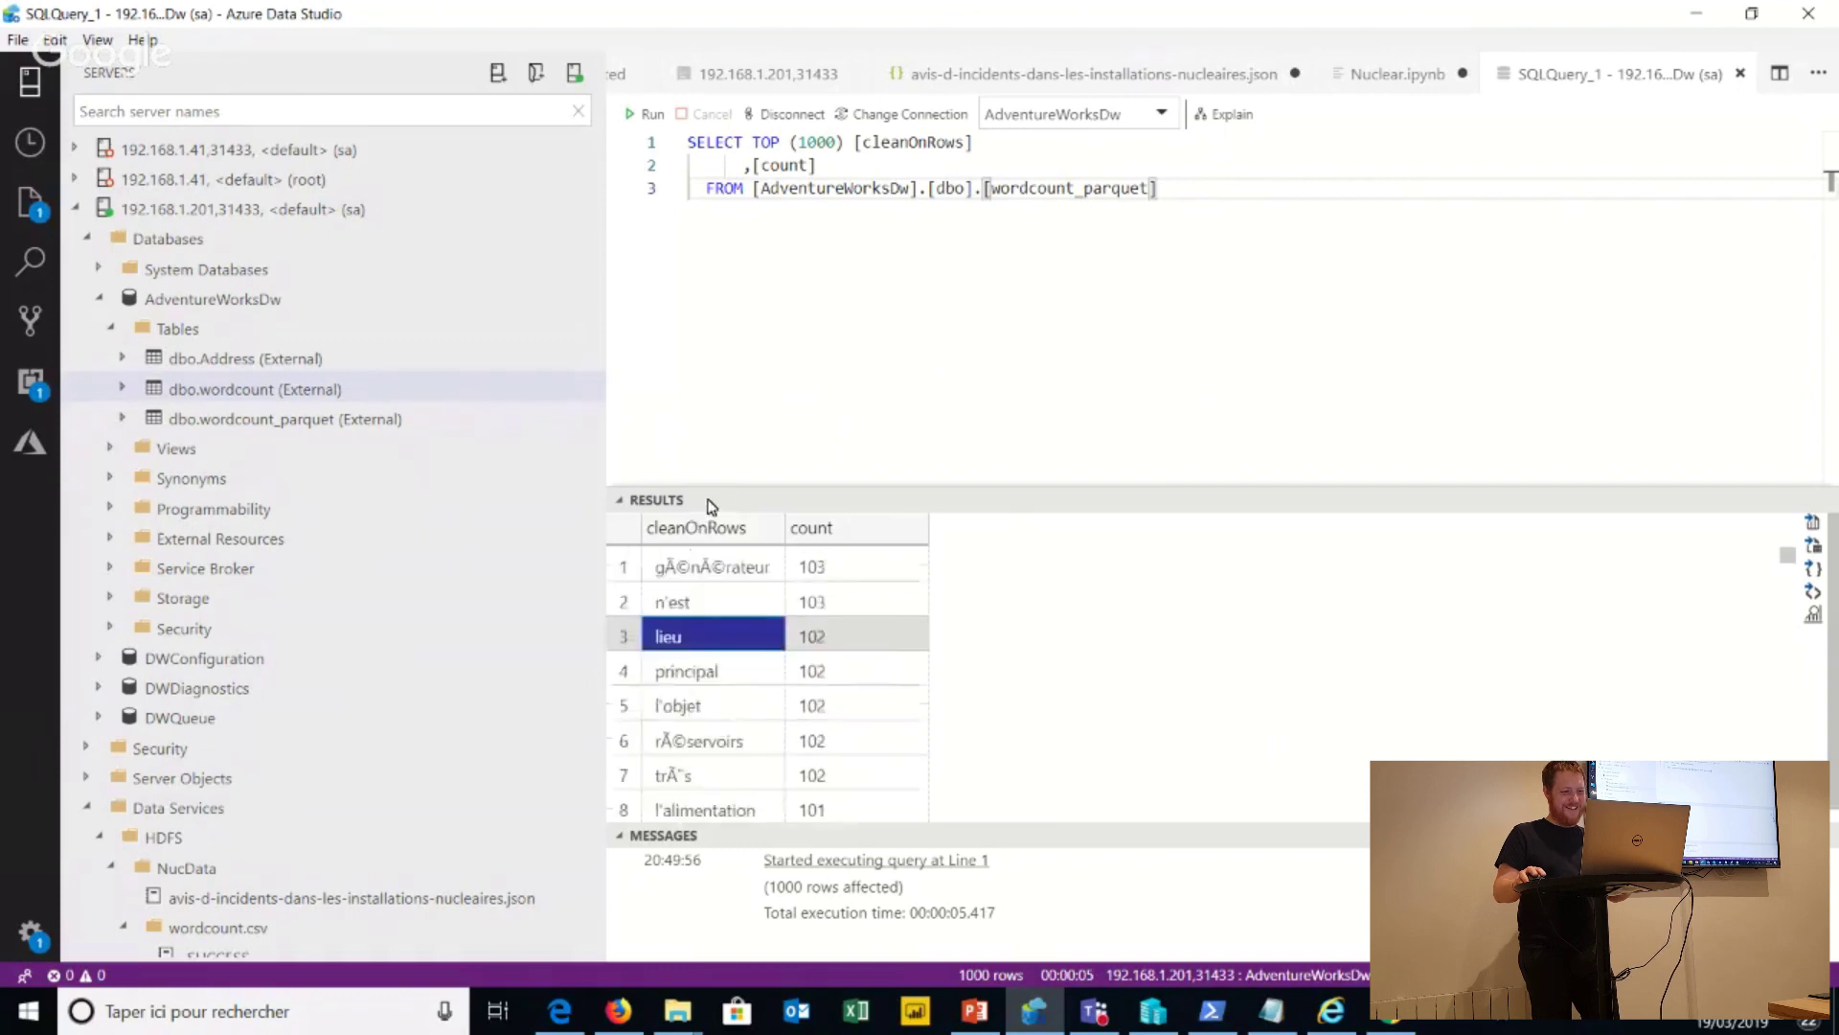
Add ORDER BY 2 DESC to the wordcount_parquet query and run it to sort the words by descending count.
left_click(1174, 188)
key("Return")
type("ORDER BY")
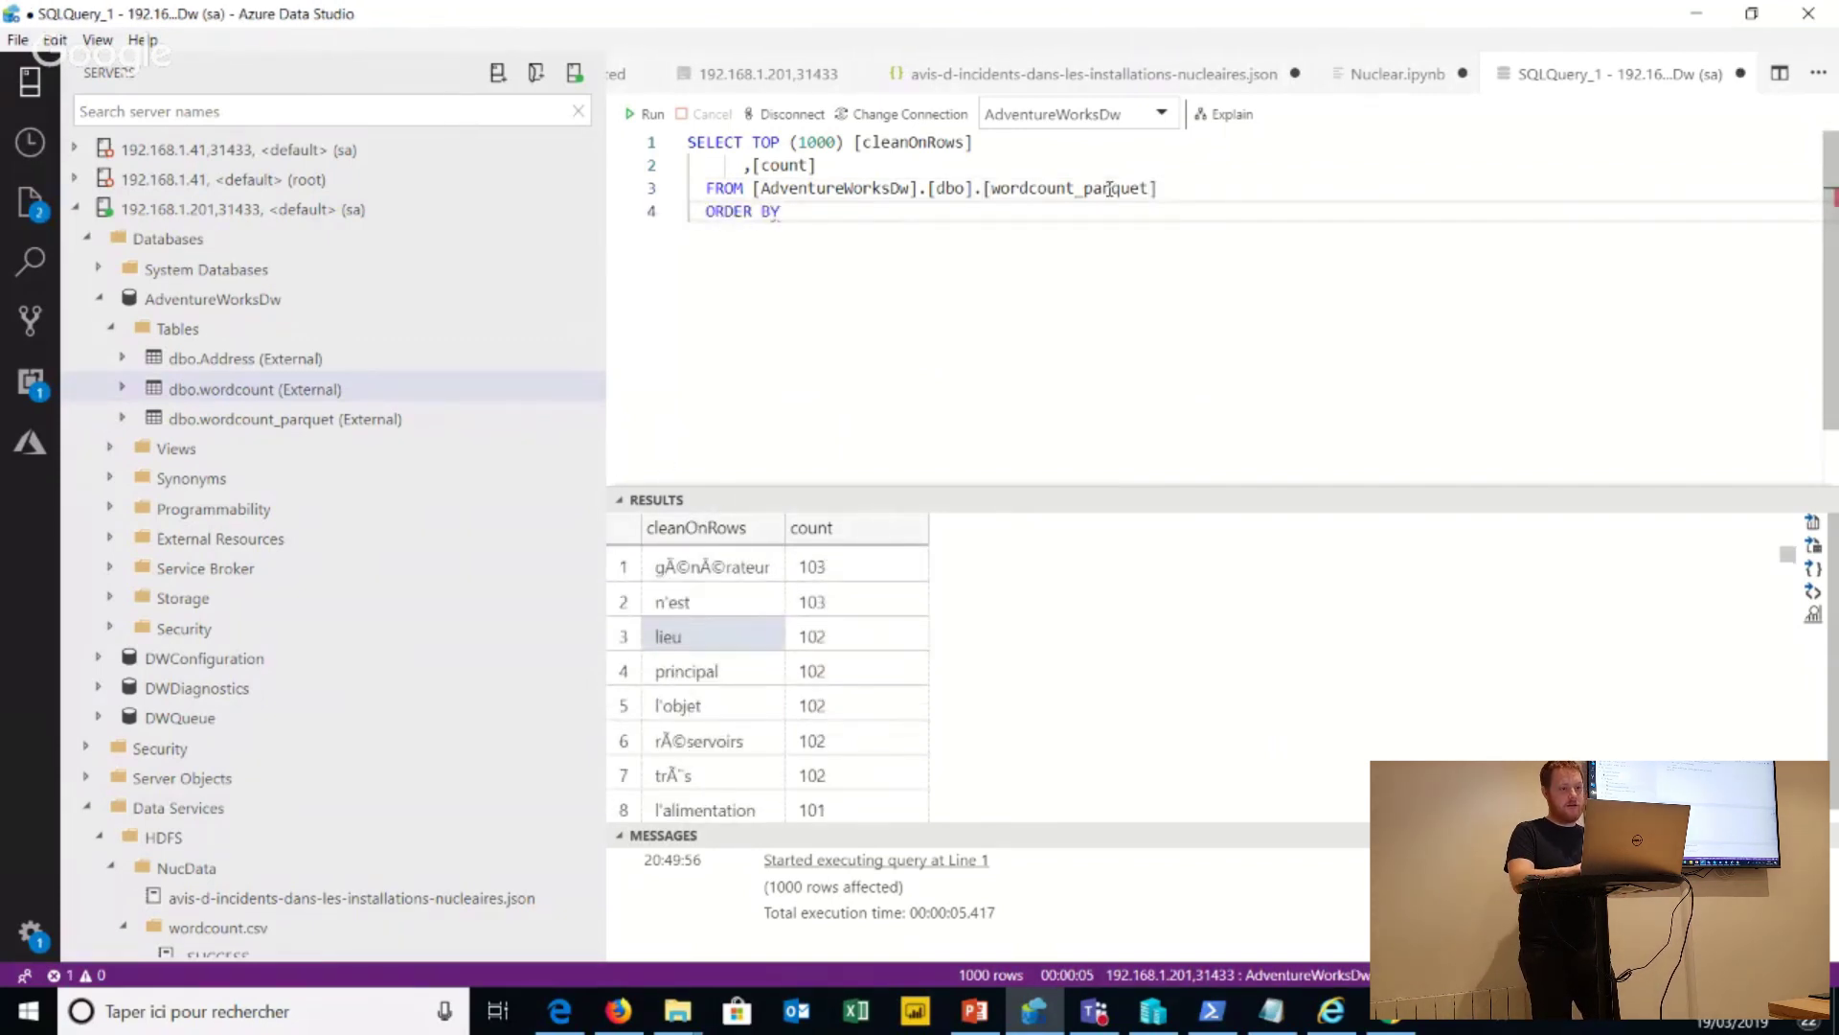
type(" 1 DESC")
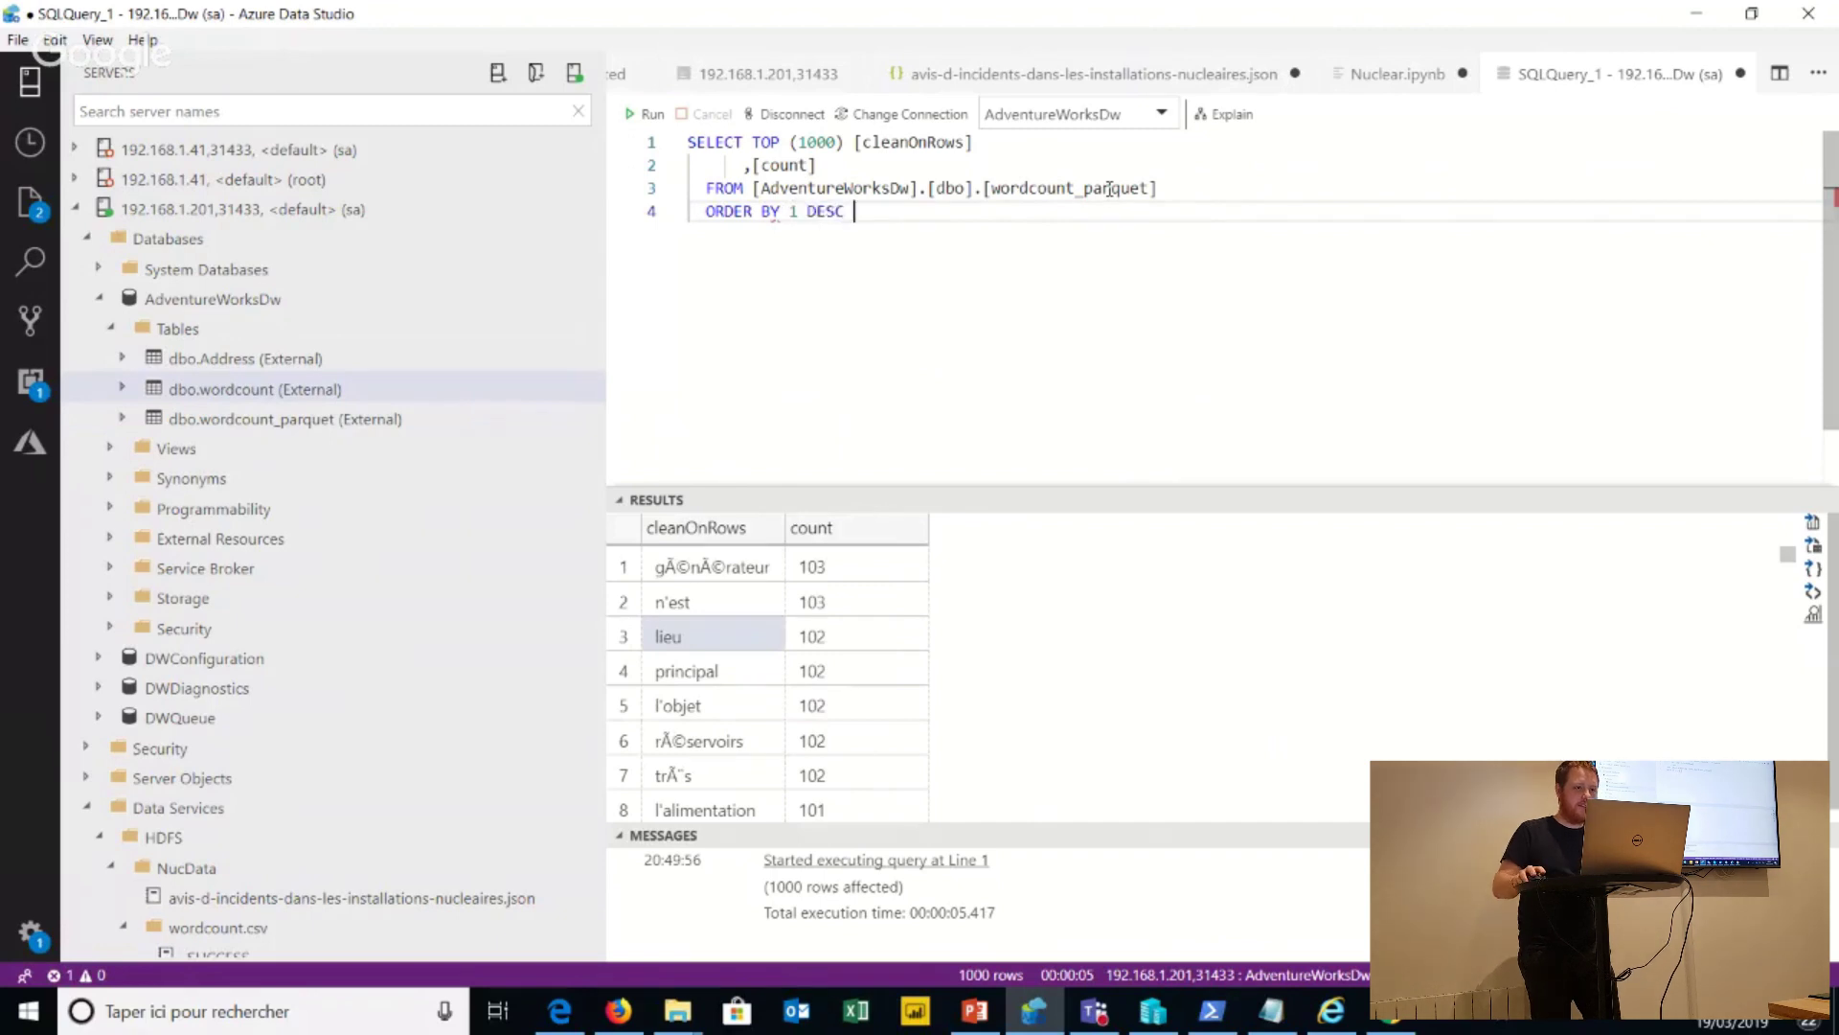
key("ctrl+Left")
key("ctrl+Left")
key("Delete")
type("2")
key("F5")
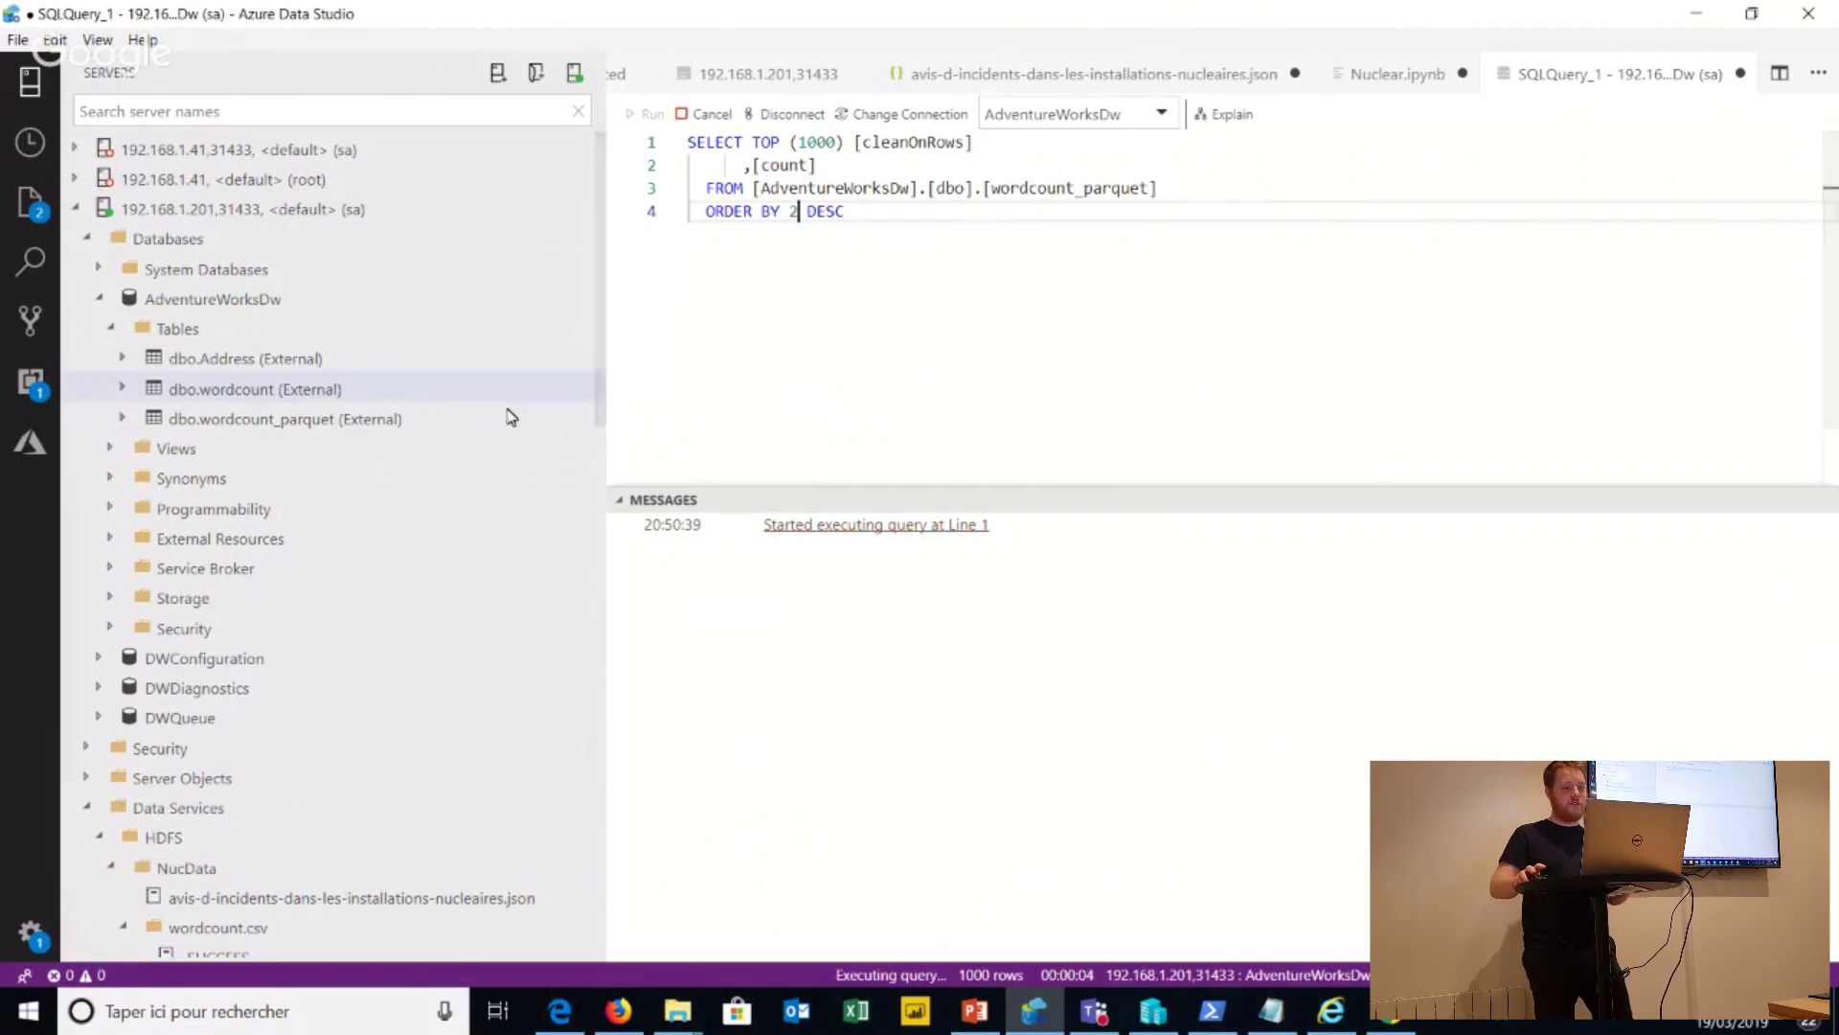
key("End")
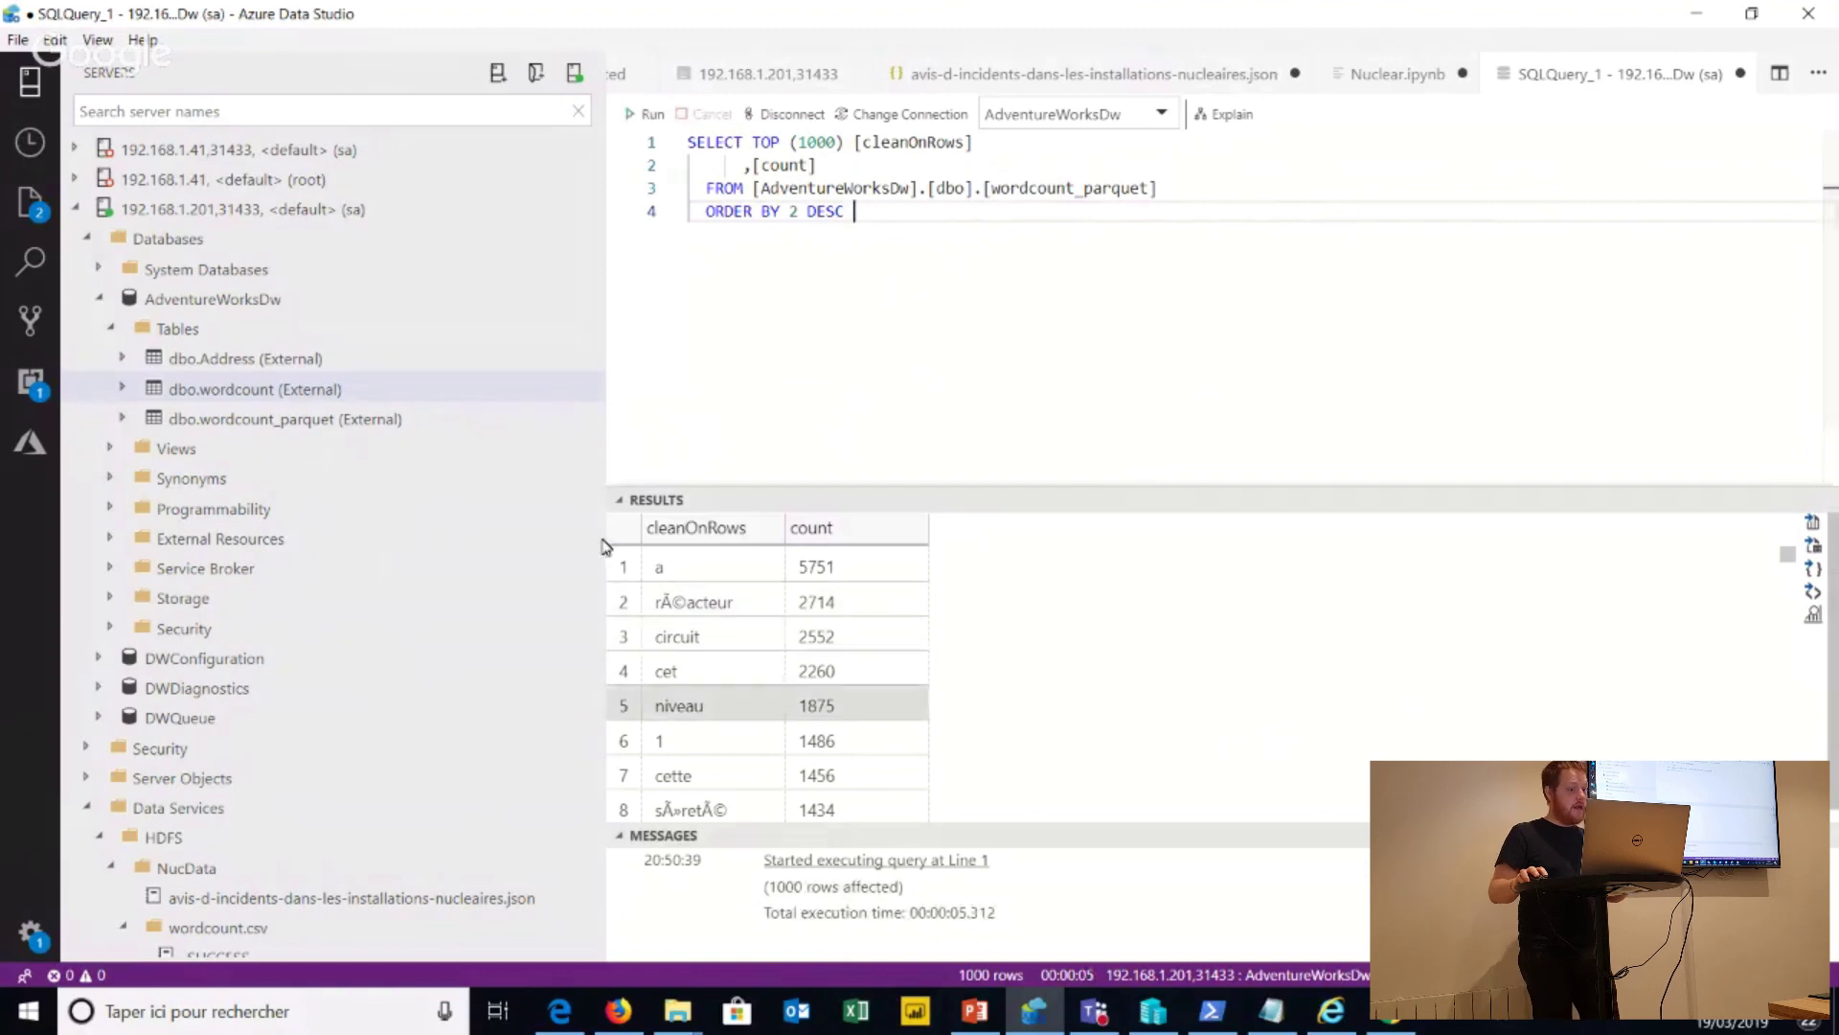
Examine the most frequent words and their counts in the sorted wordcount_parquet results.
left_click(671, 566)
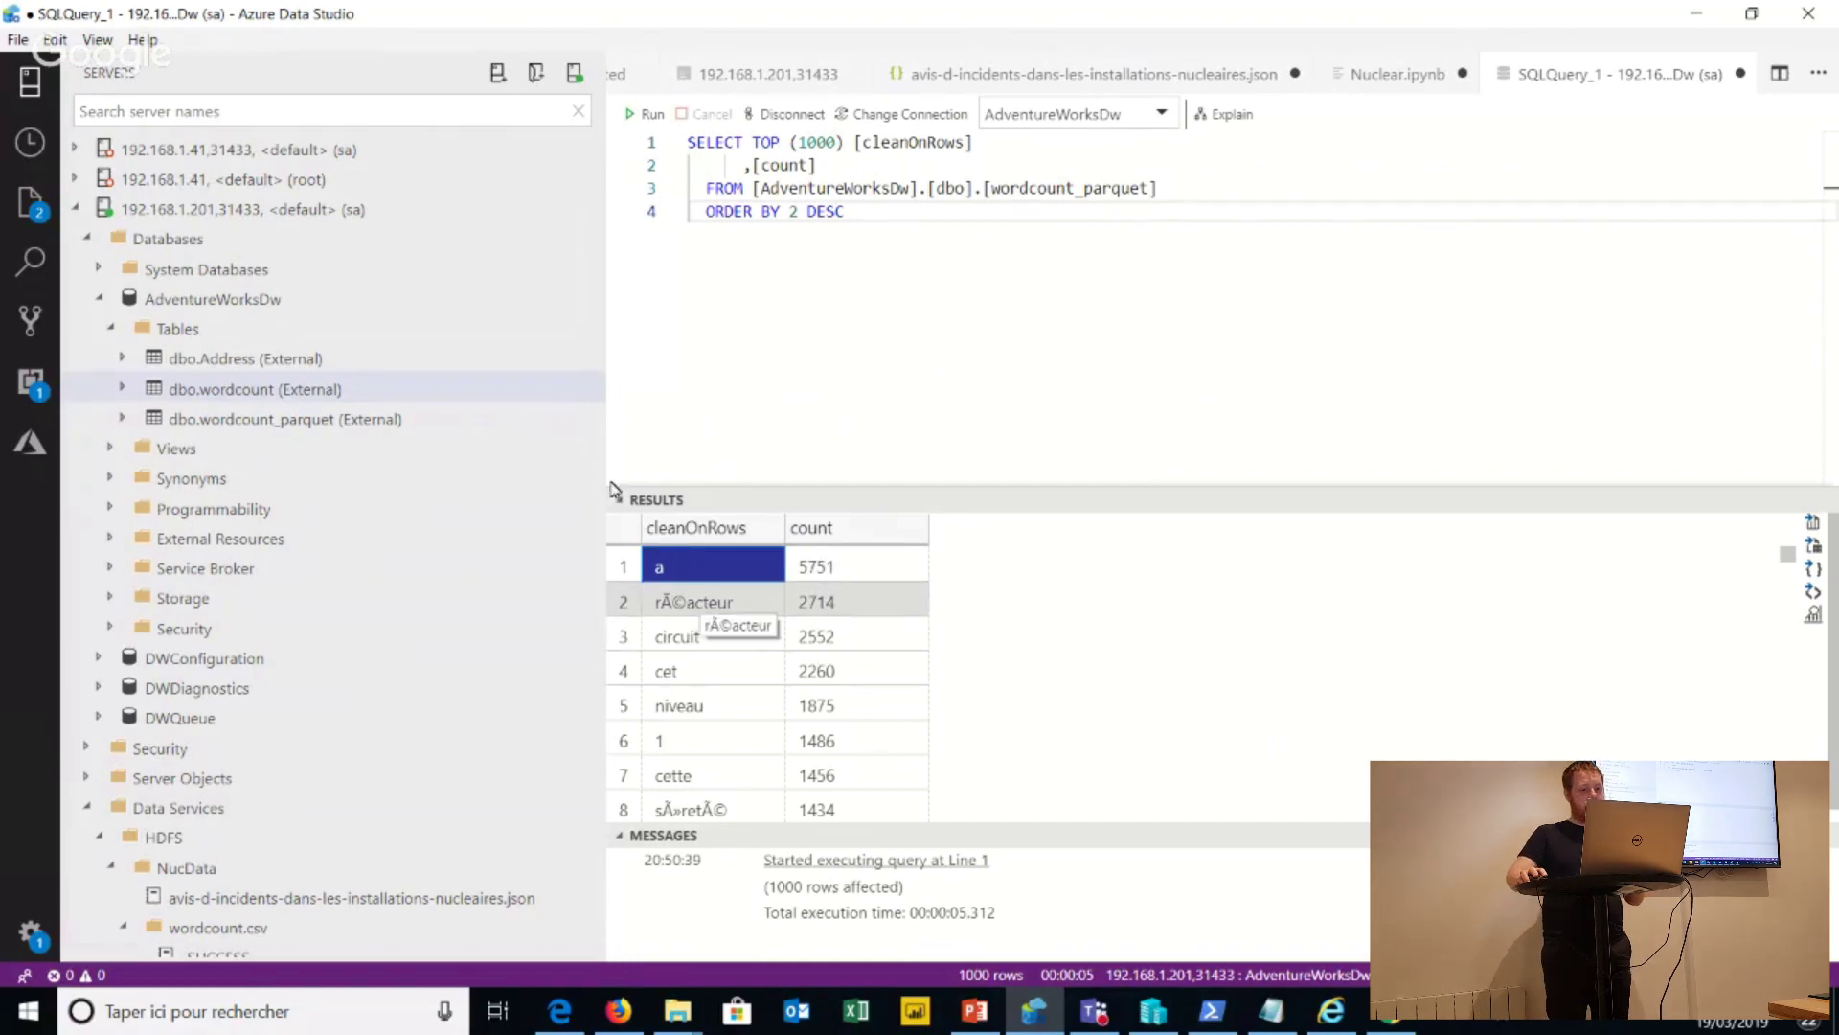
scroll(579, 504, "down", 3)
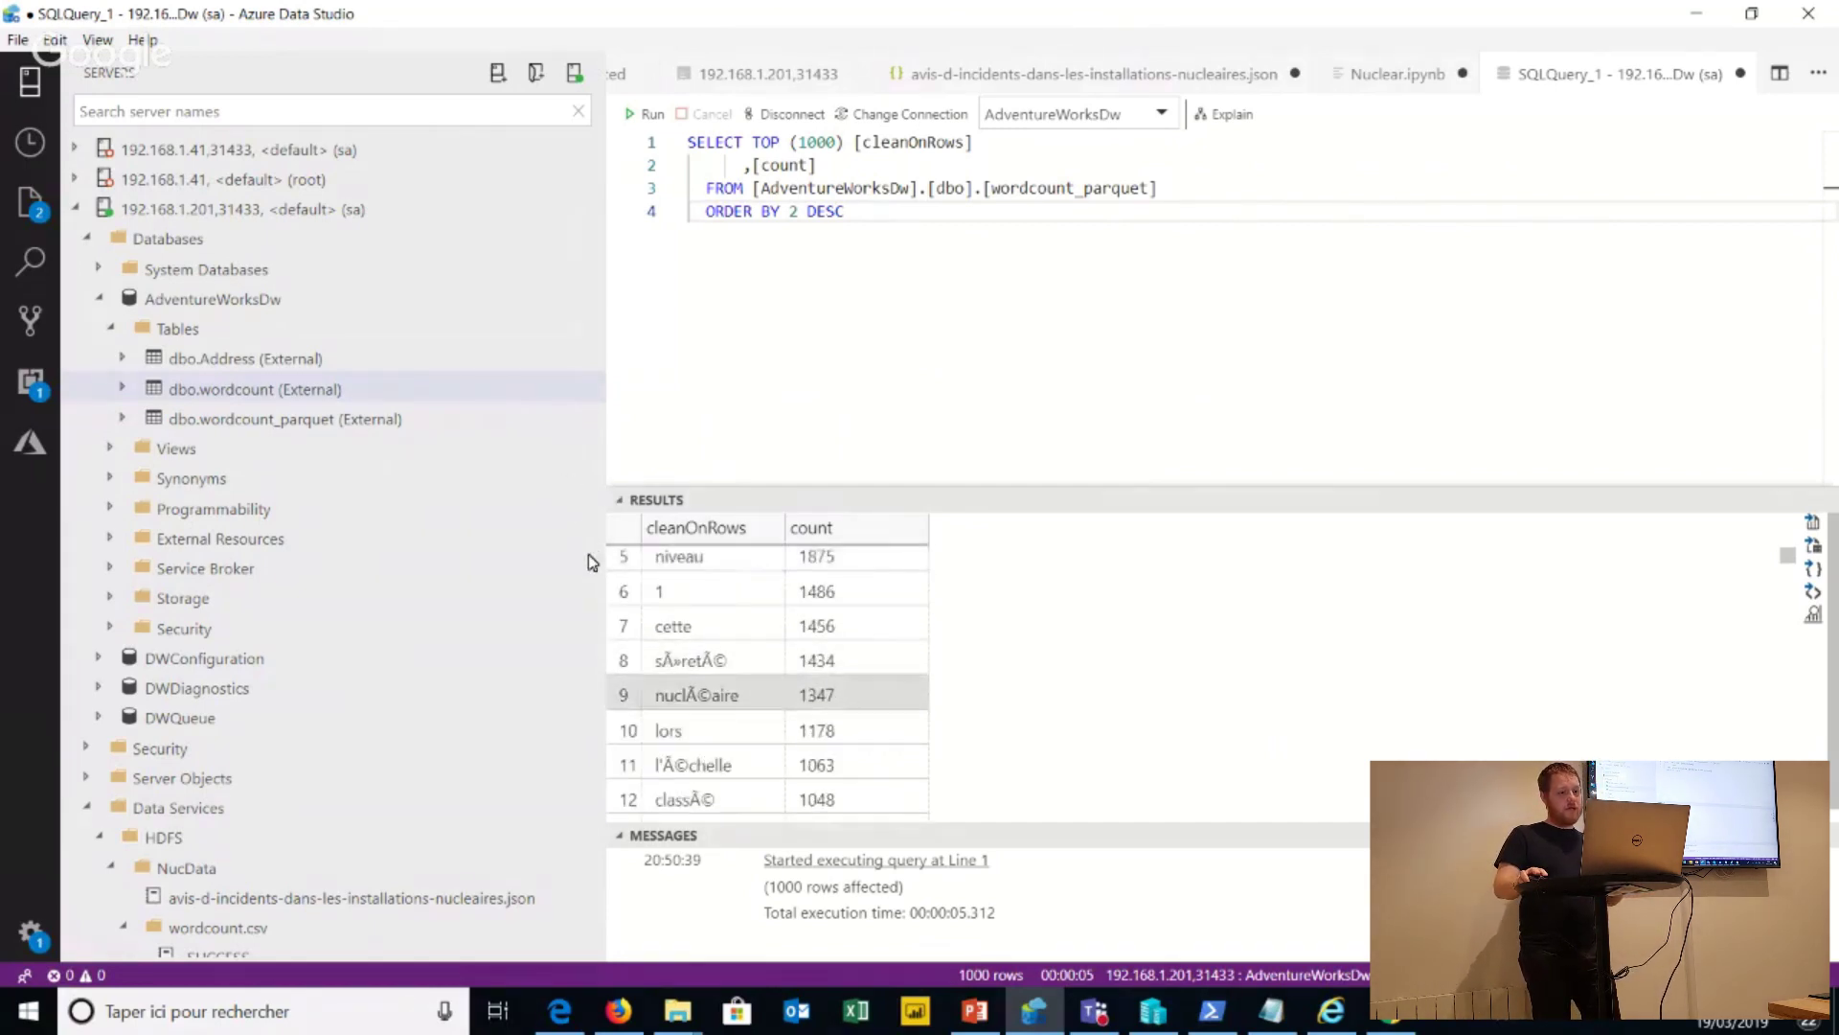
scroll(590, 541, "down", 3)
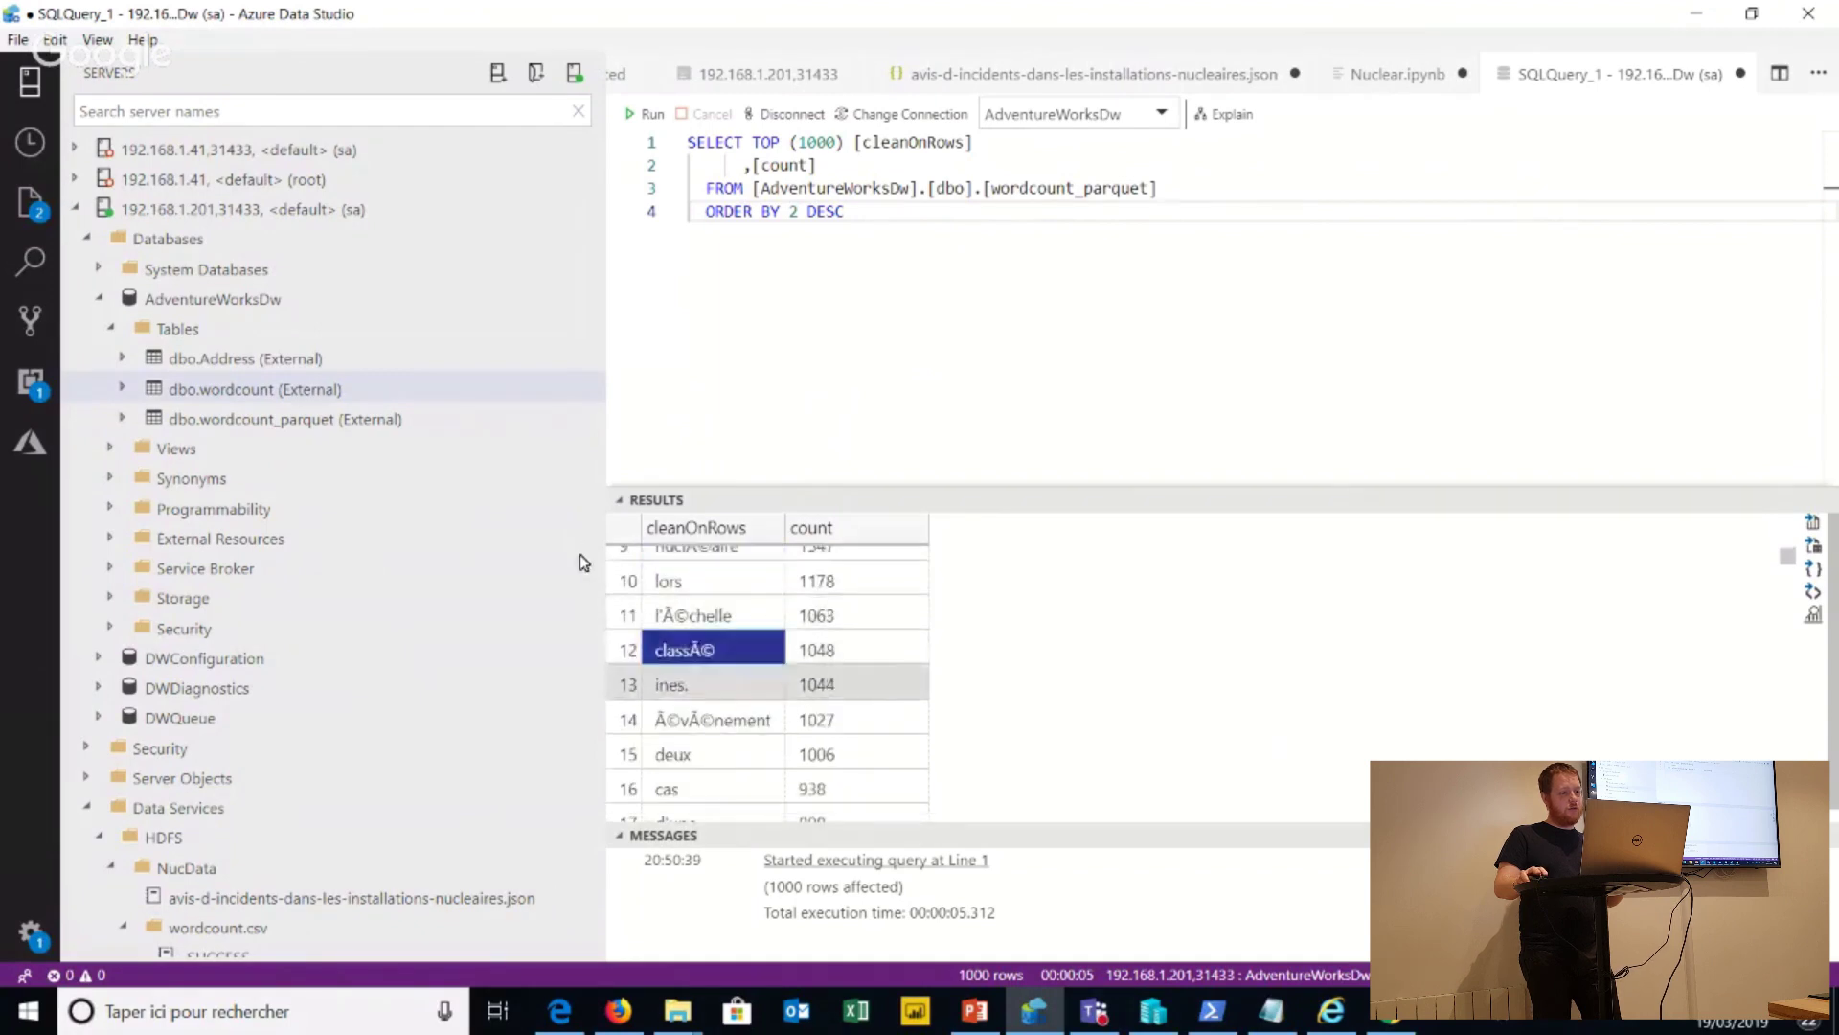
scroll(585, 573, "down", 5)
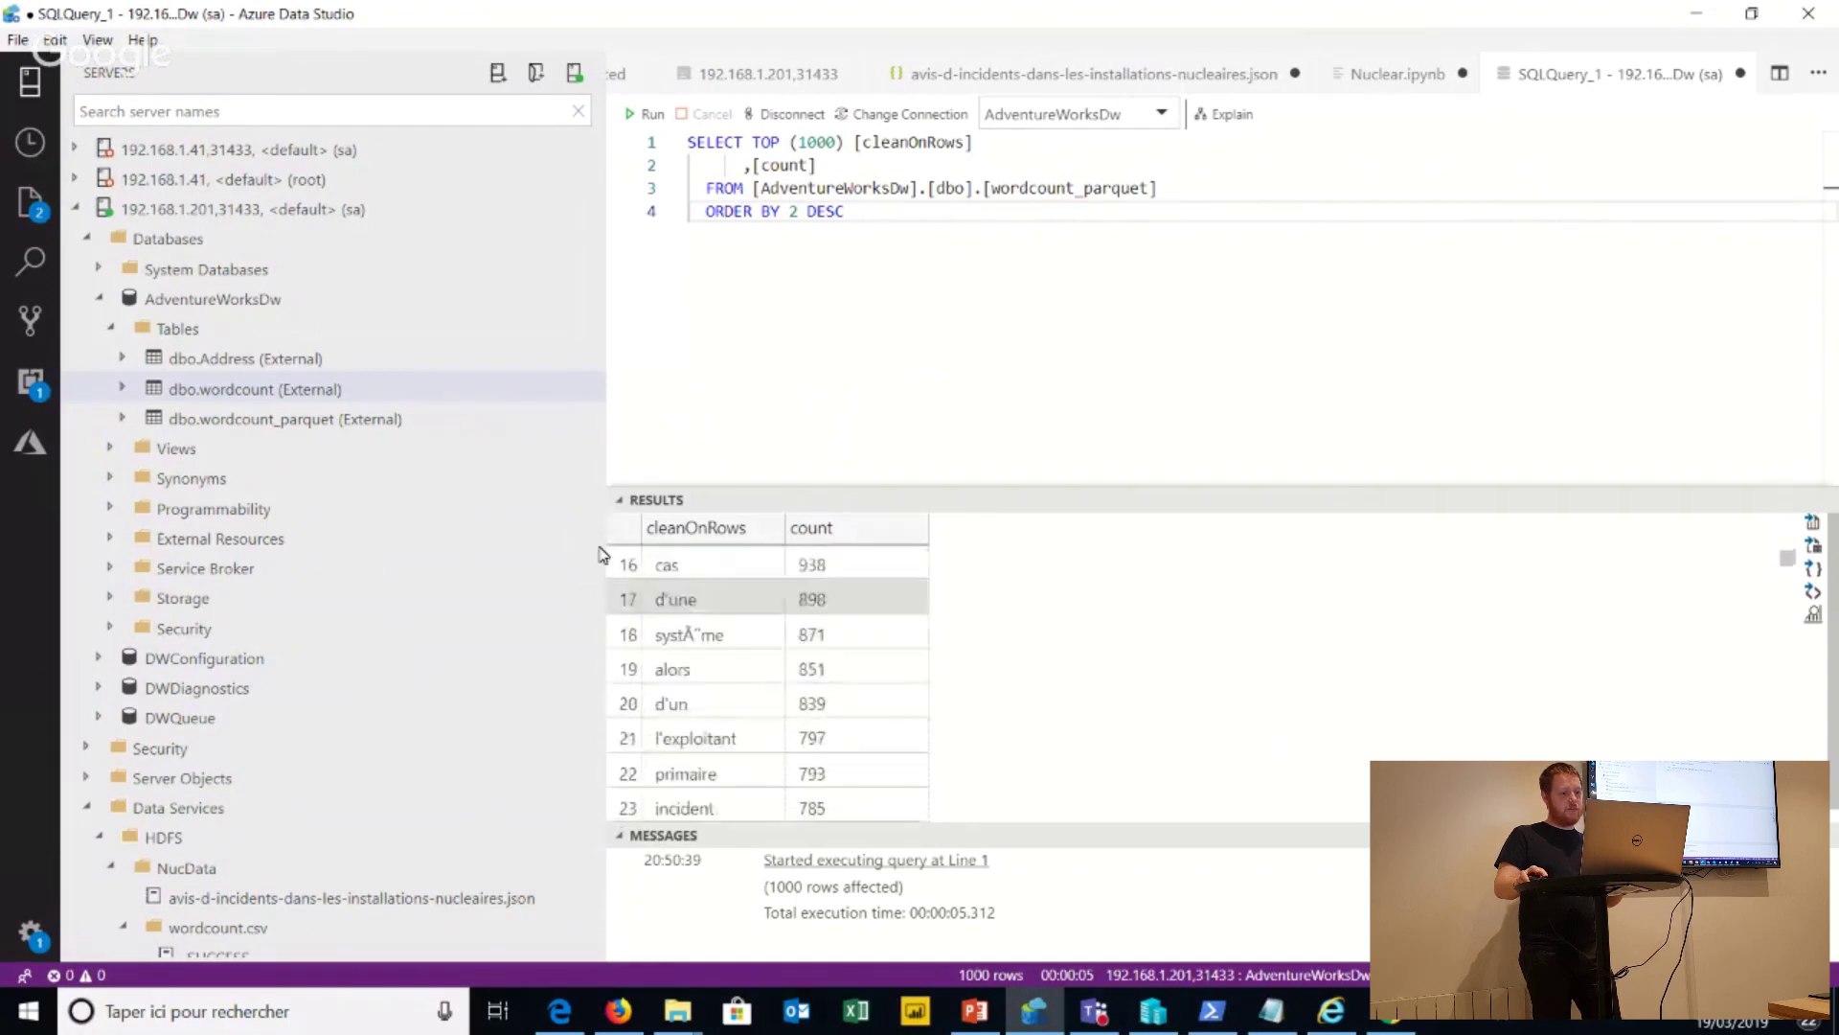
scroll(603, 554, "down", 8)
scroll(592, 594, "down", 6)
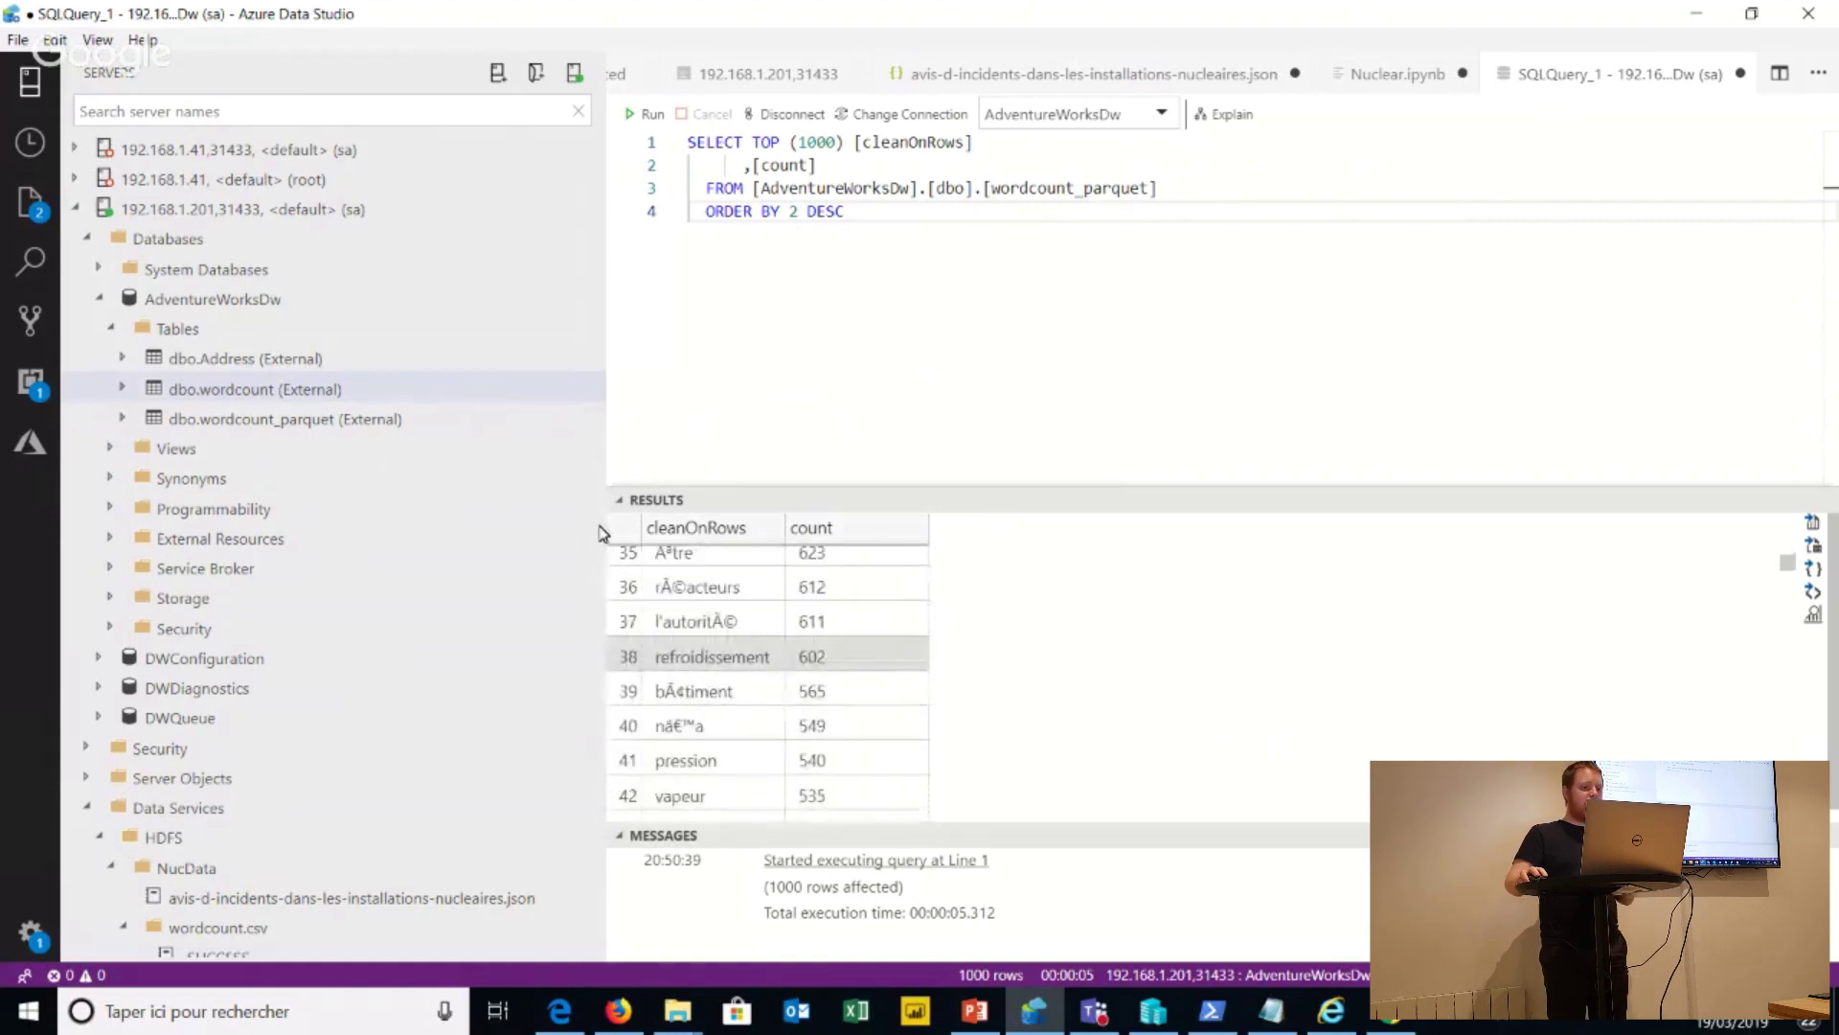
key("Up")
key("Up")
key("Up")
key("Up")
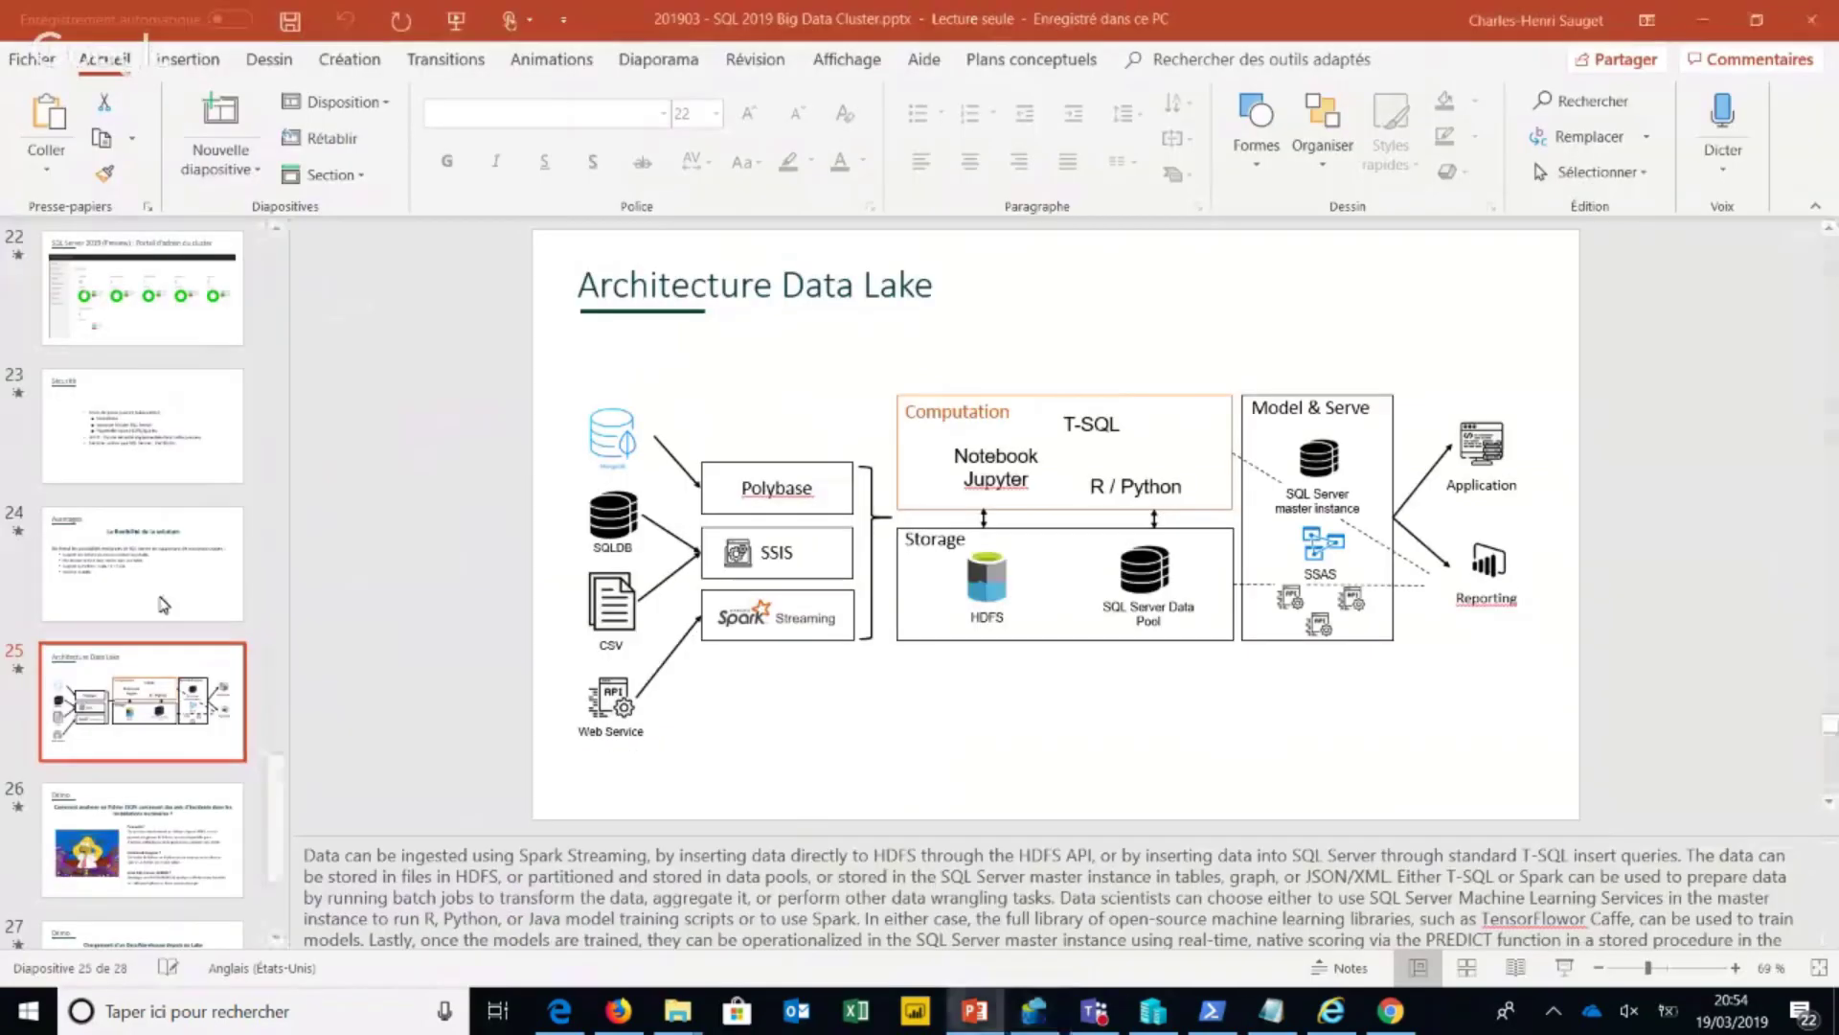
Show slide 26, the demo slide on analysing the nuclear incident JSON file, in the SQL 2019 Big Data Cluster PowerPoint presentation.
key("Down")
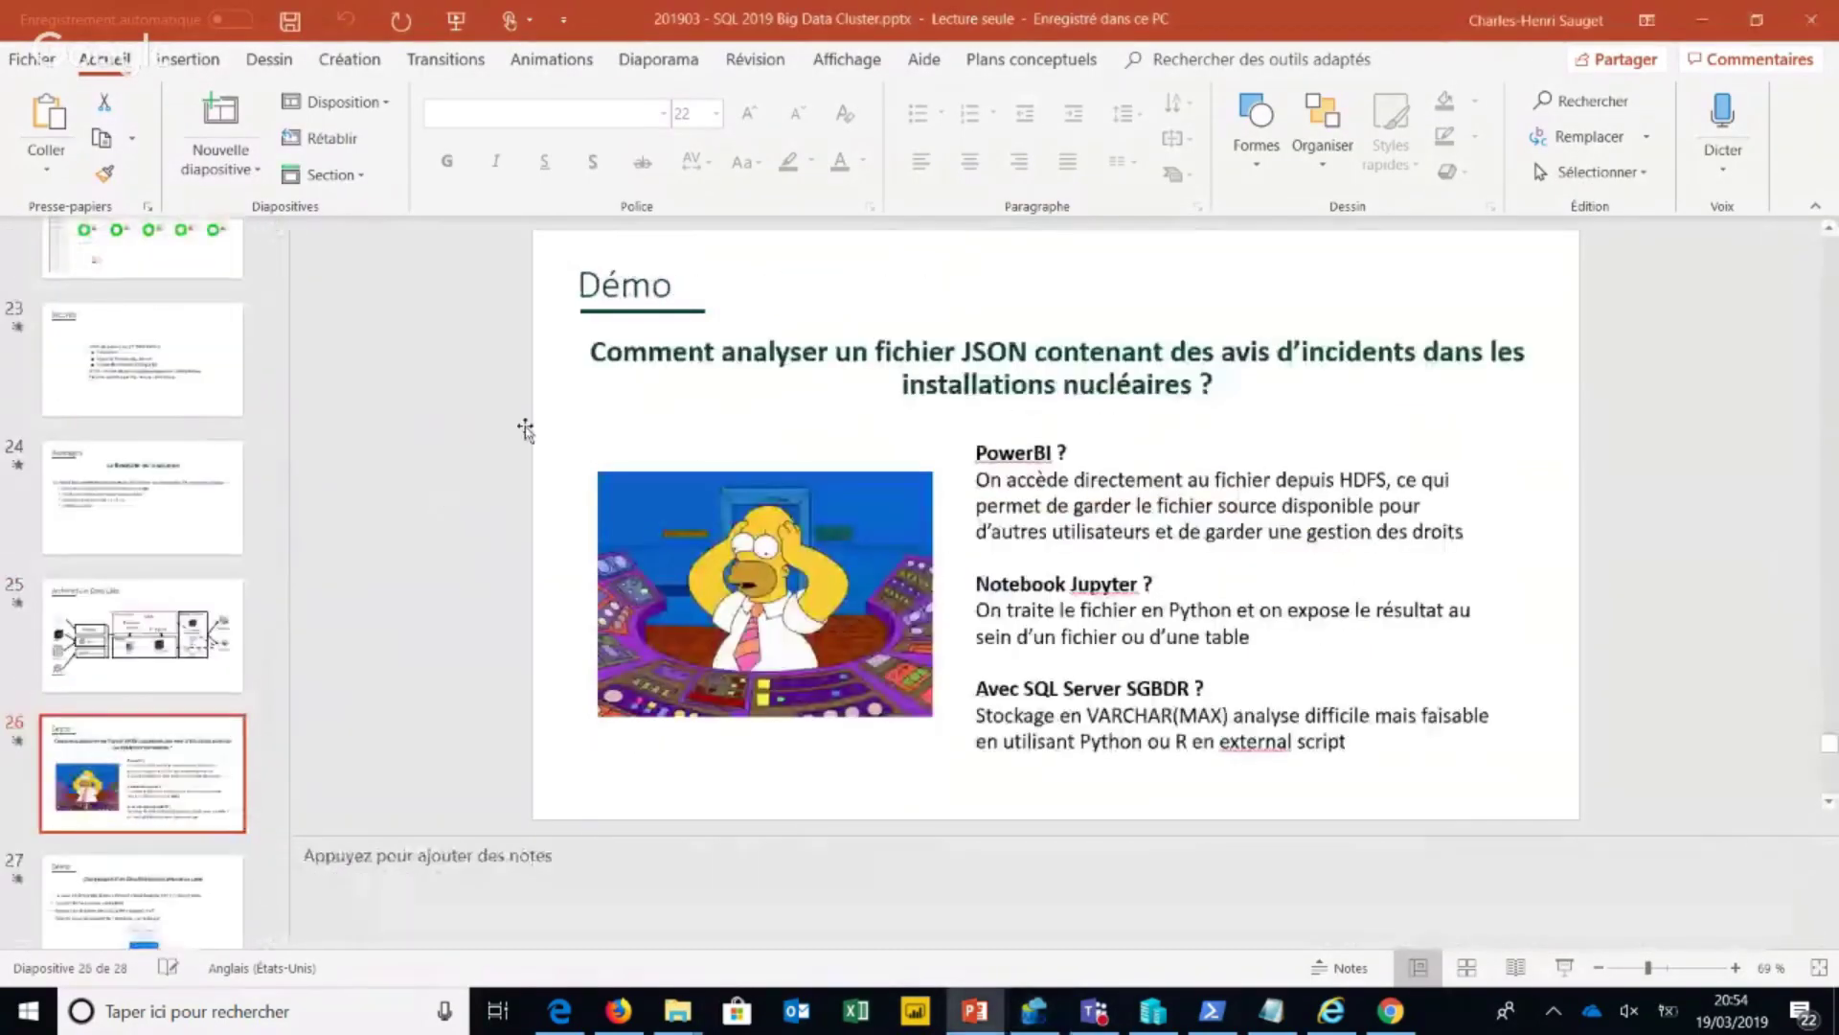